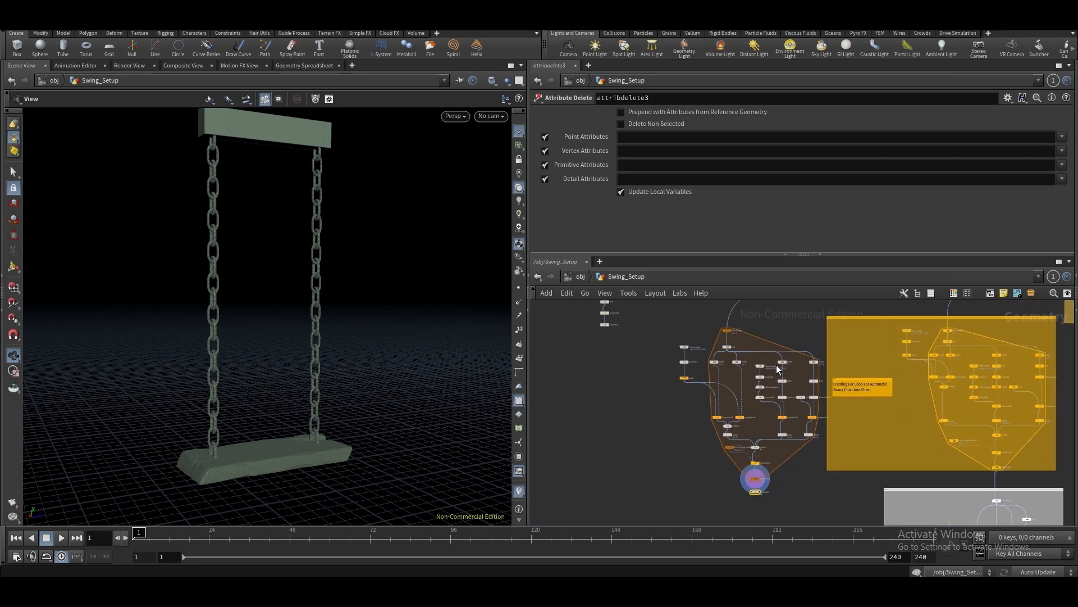
Examine the for-loop network that builds the swing chair and chains, and the boxes above it
scroll(736, 393, up, 5)
middle_drag(753, 383, 677, 439)
scroll(691, 382, down, 4)
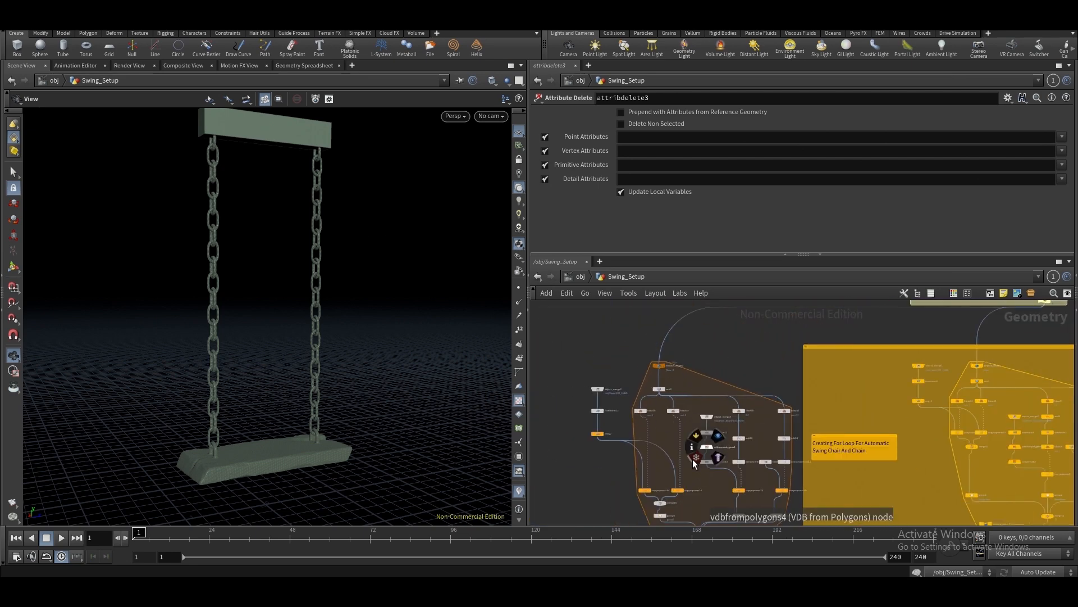
middle_drag(695, 432, 691, 405)
scroll(691, 402, up, 3)
scroll(644, 357, down, 3)
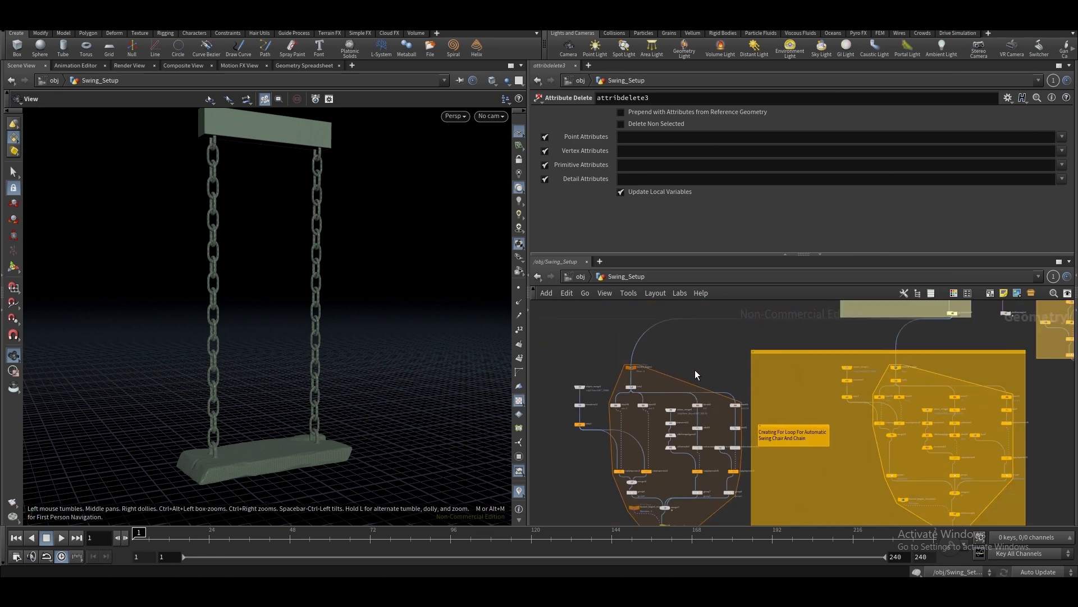
middle_drag(677, 428, 689, 379)
scroll(604, 396, down, 1)
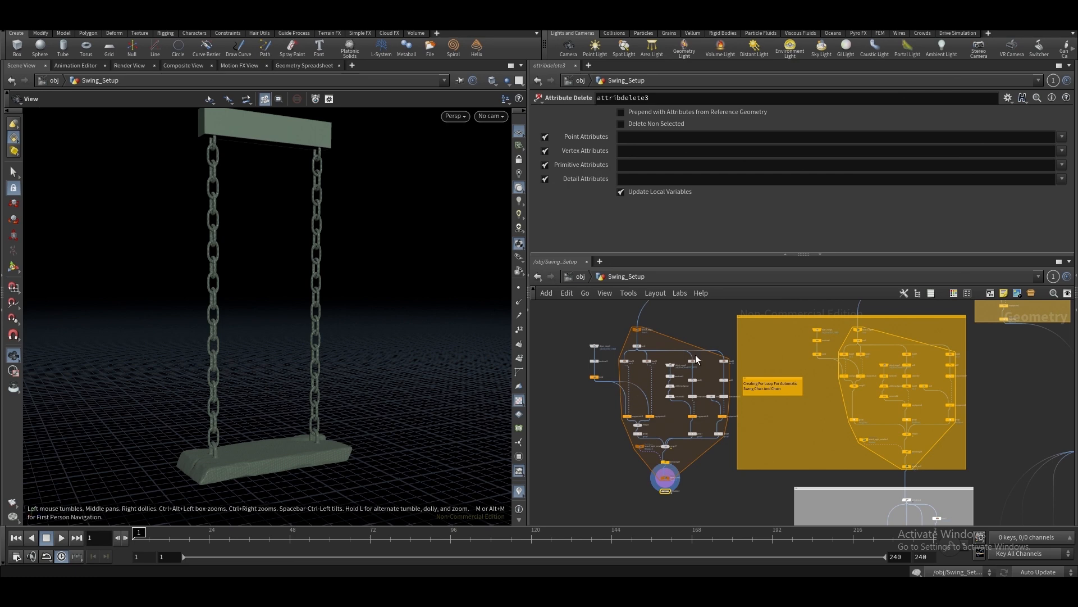
scroll(695, 355, up, 1)
mouse_move(700, 326)
middle_down()
mouse_move(702, 366)
mouse_move(775, 321)
mouse_move(676, 447)
middle_up()
middle_drag(710, 410, 645, 463)
middle_drag(753, 400, 666, 428)
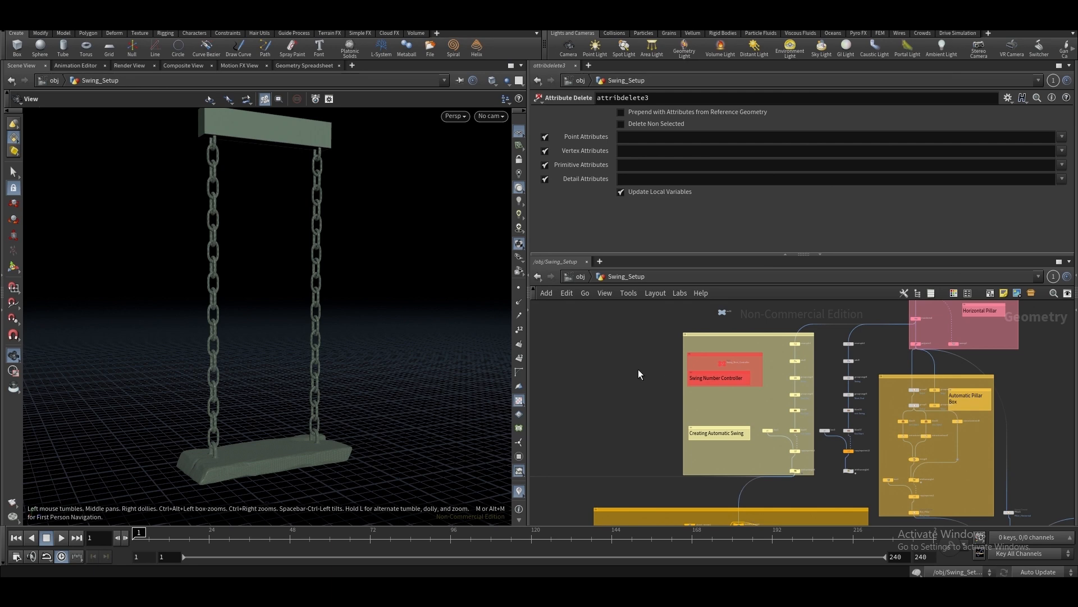
Inspect the line node in the automatic swing network, and review the pillar and horizontal pillar networks
click(768, 430)
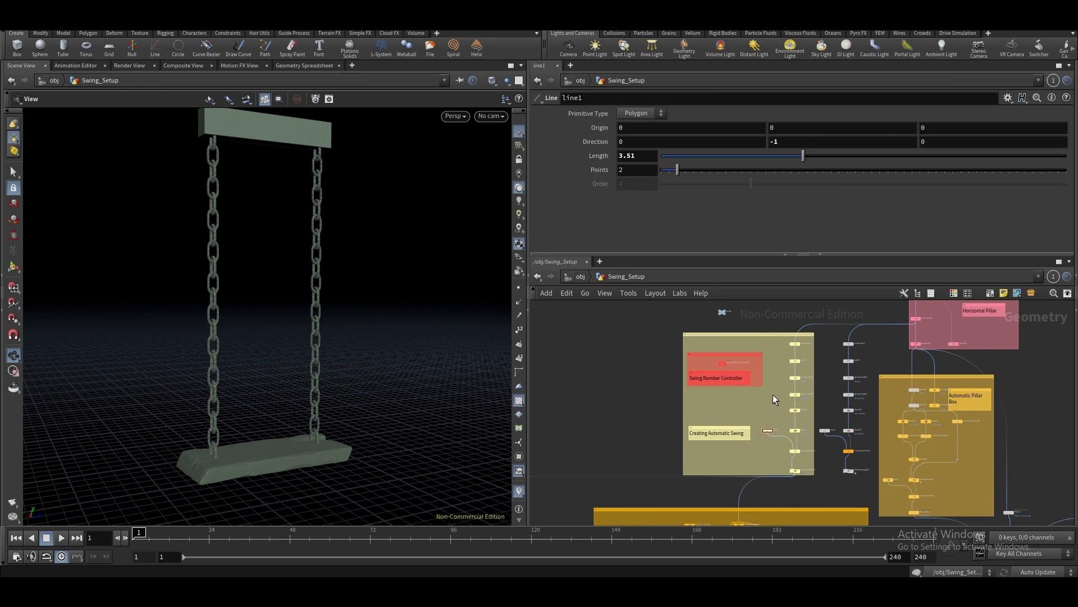
scroll(773, 394, down, 3)
middle_drag(761, 394, 756, 348)
scroll(739, 411, up, 2)
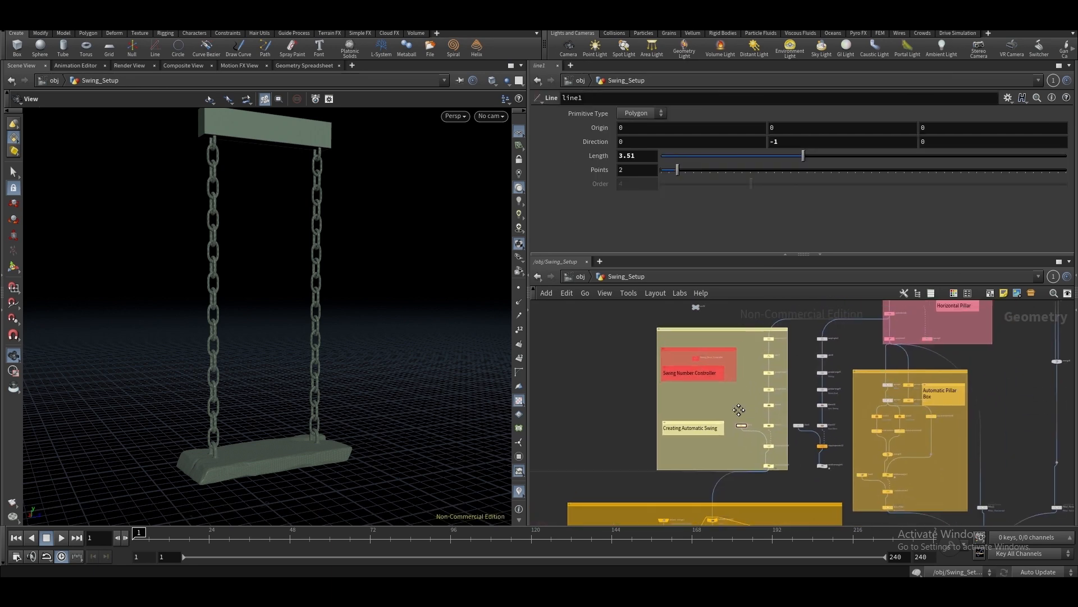
middle_drag(924, 324, 838, 462)
scroll(856, 377, up, 1)
middle_drag(666, 330, 697, 360)
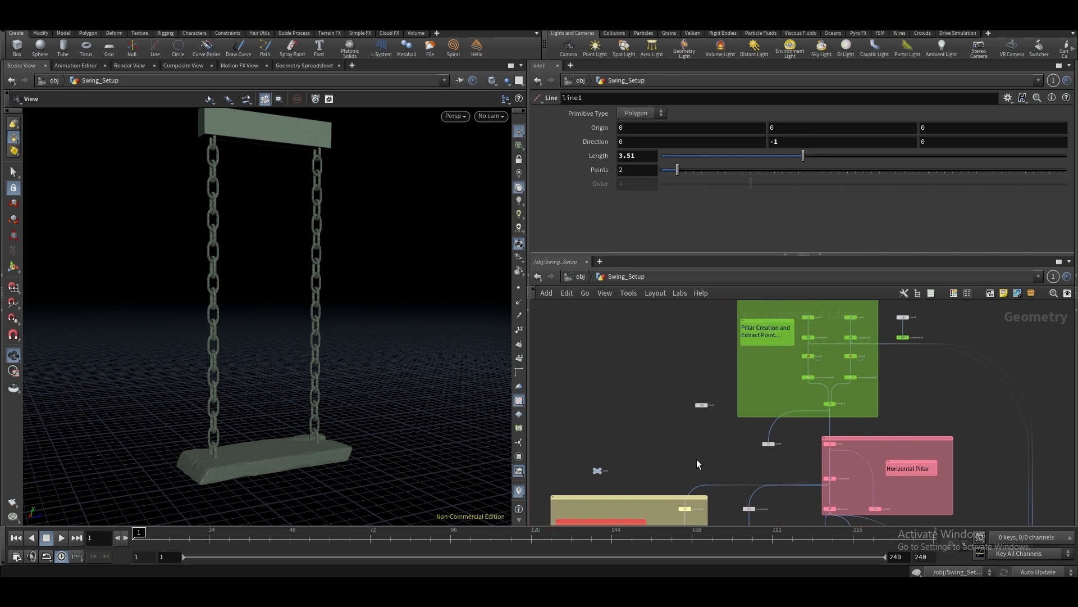
middle_drag(702, 459, 814, 335)
middle_drag(751, 449, 825, 303)
scroll(820, 309, down, 1)
middle_drag(672, 495, 736, 336)
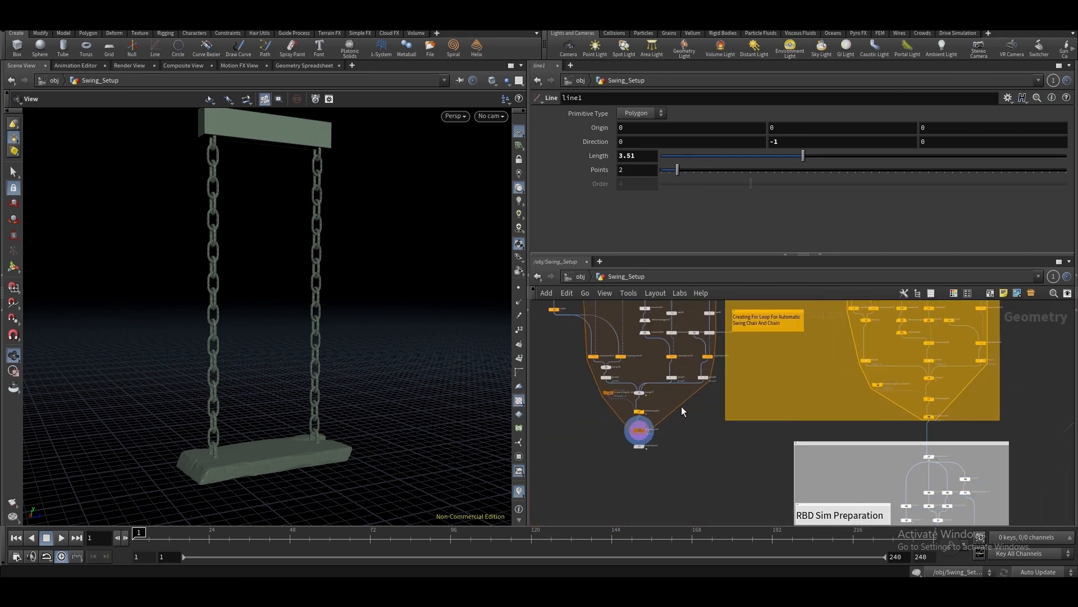
Review the RBD Sim Preparation and RBD Simulation networks below the for-loop network
scroll(759, 423, up, 2)
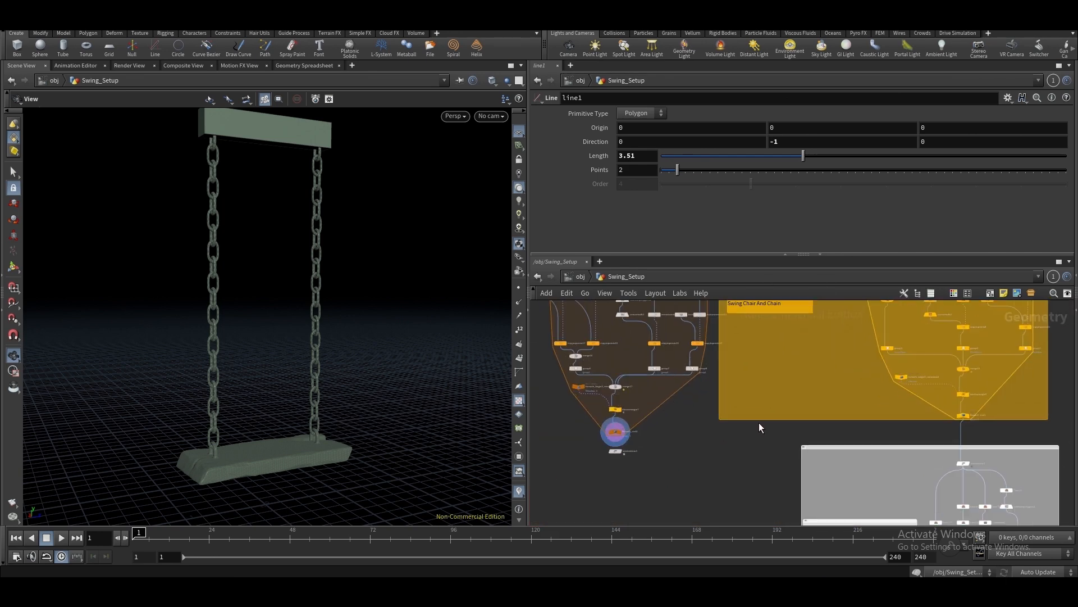
middle_drag(779, 436, 701, 318)
scroll(705, 326, down, 2)
scroll(787, 446, down, 2)
middle_drag(787, 446, 748, 377)
scroll(759, 364, up, 2)
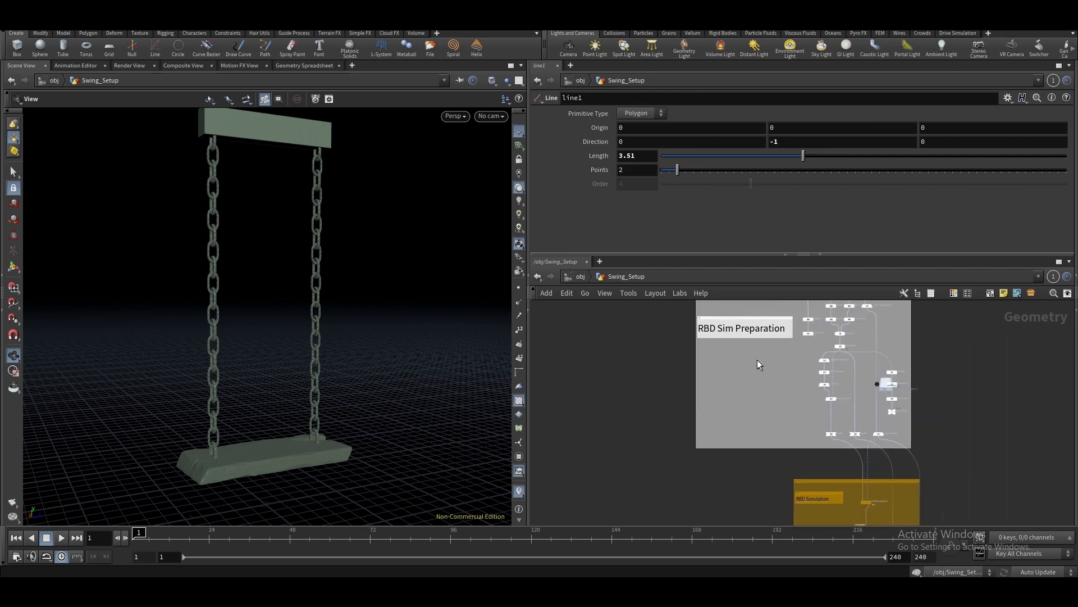
middle_drag(797, 510, 767, 423)
scroll(767, 424, up, 3)
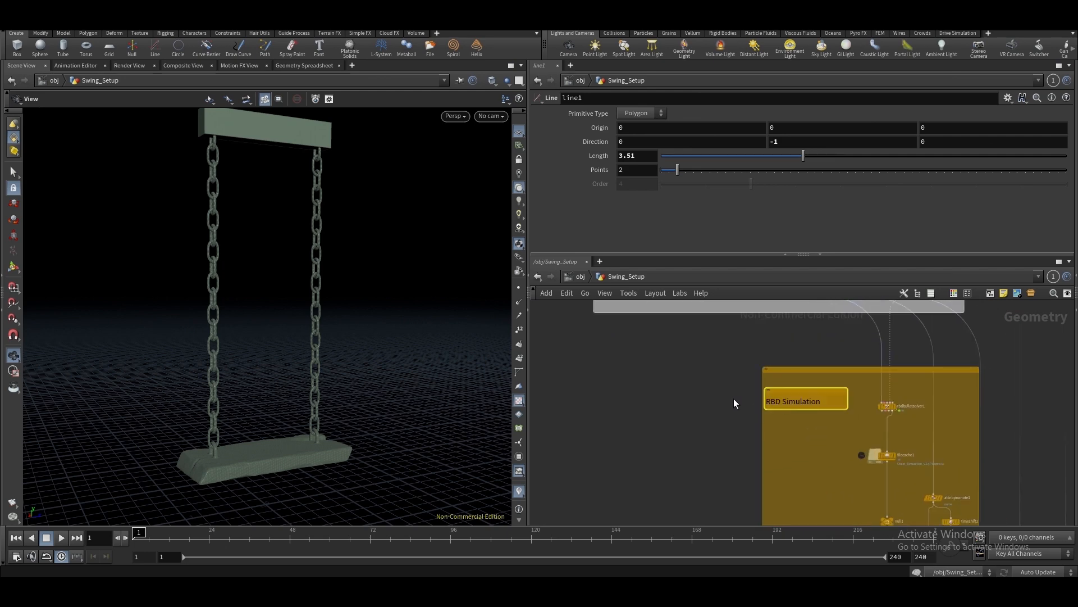
middle_drag(747, 367, 750, 491)
scroll(748, 490, down, 4)
middle_drag(634, 365, 754, 439)
scroll(710, 379, up, 3)
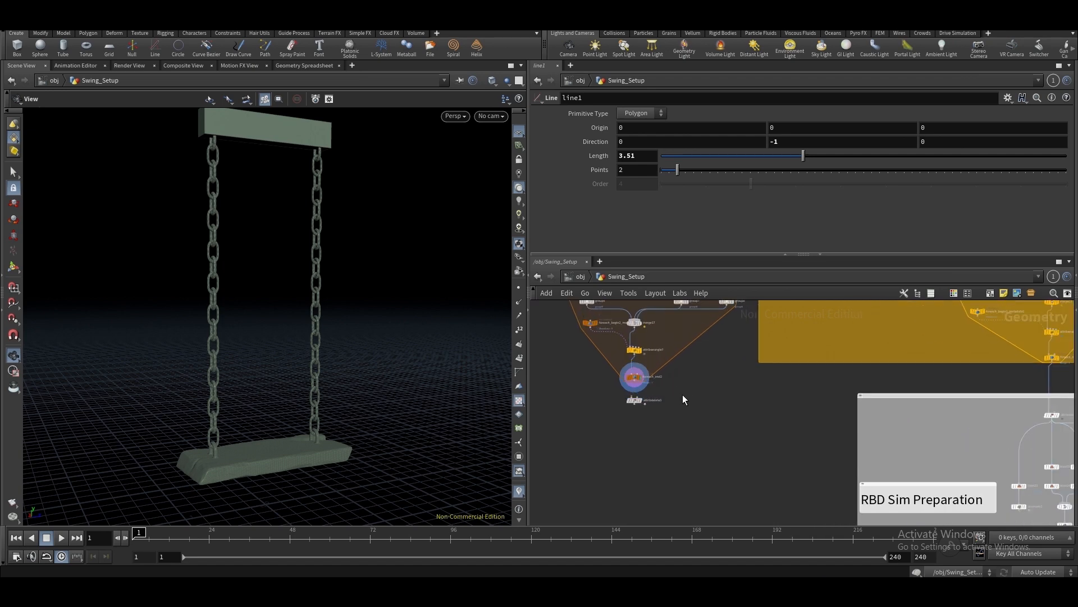
Wire foreach_end2 into attribdelete3, display attribdelete3 and set its point attributes to Cd
scroll(651, 400, up, 3)
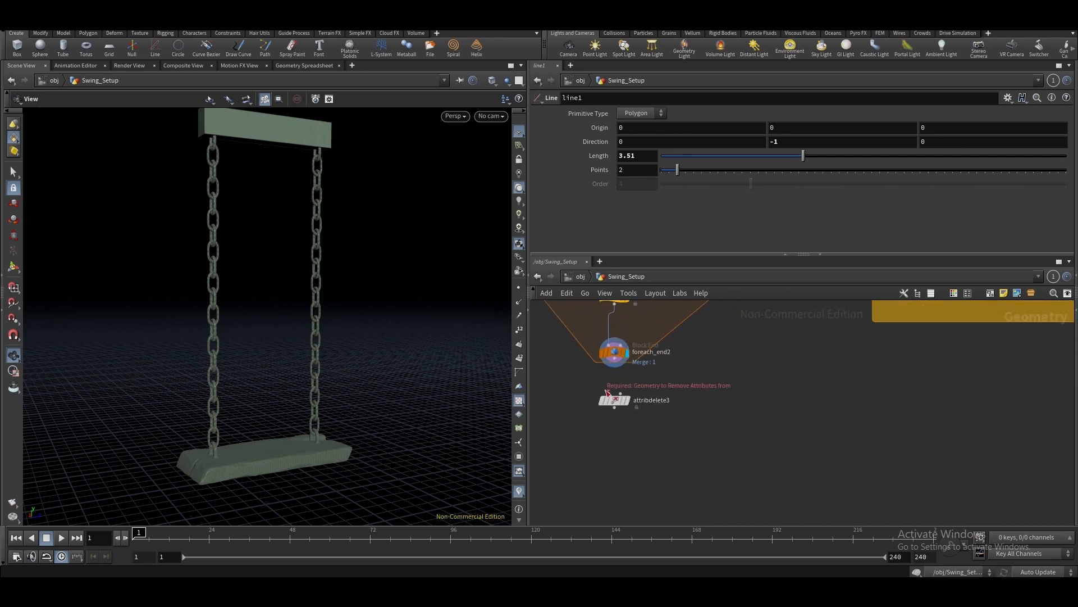
scroll(754, 386, down, 2)
scroll(830, 400, down, 3)
Inspect the attribdelete1 settings in the RBD Sim Preparation network as a reference for attribdelete3
middle_drag(831, 400, 751, 392)
scroll(1017, 393, up, 3)
middle_drag(1016, 393, 919, 418)
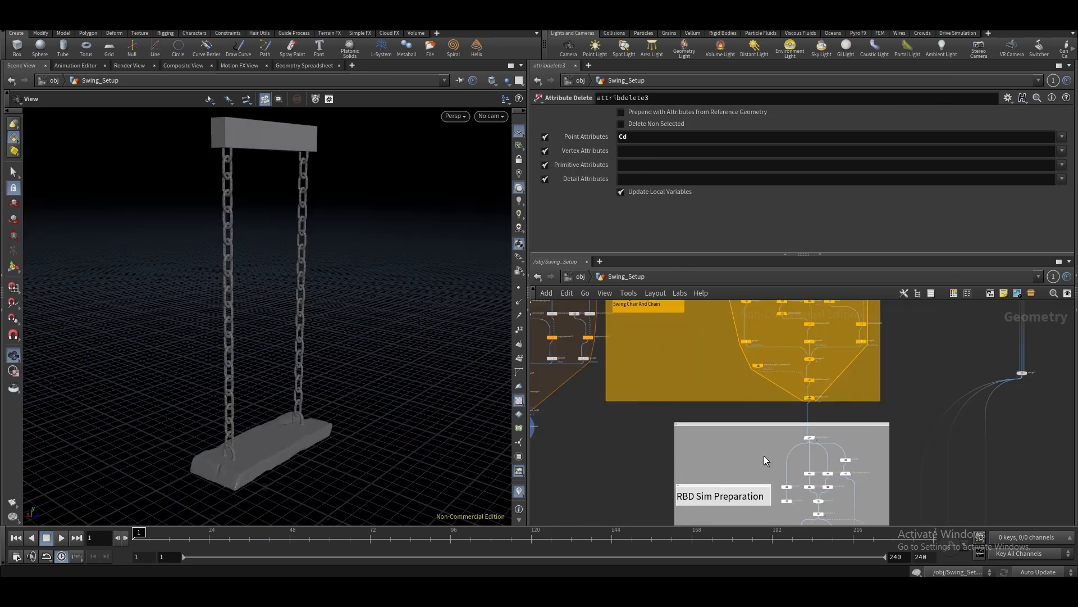
scroll(827, 447, up, 2)
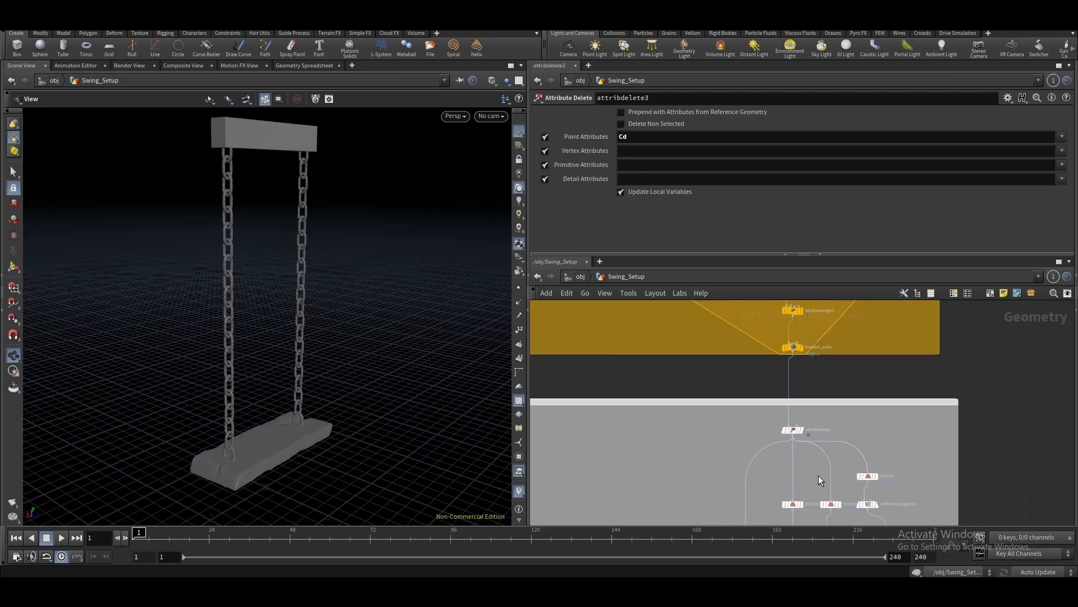
middle_drag(703, 446, 968, 431)
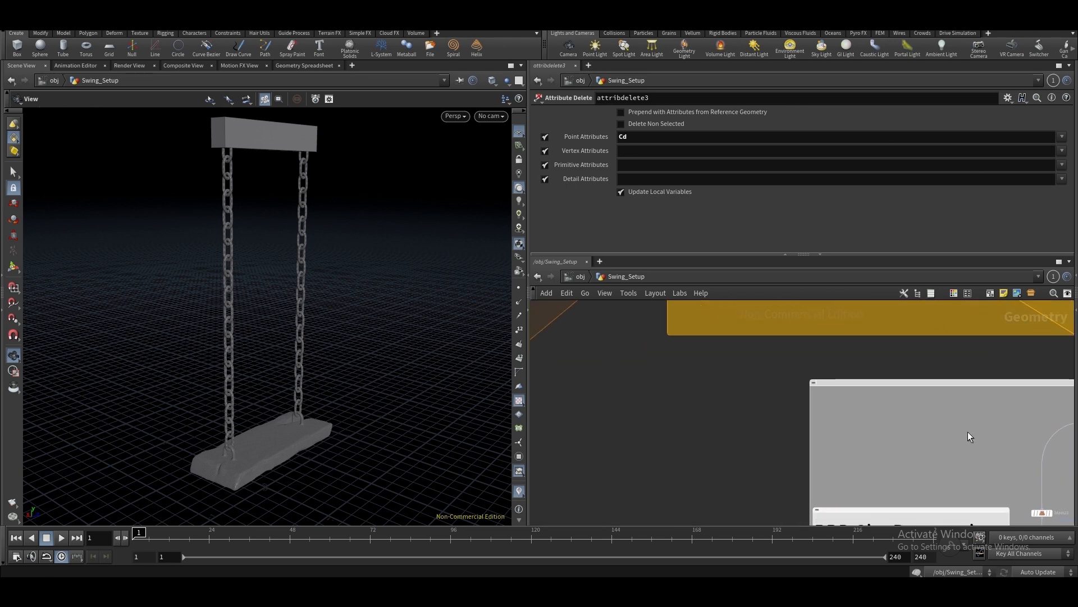
middle_drag(686, 414, 903, 365)
middle_drag(760, 352, 698, 446)
middle_drag(1008, 453, 814, 416)
scroll(814, 416, down, 1)
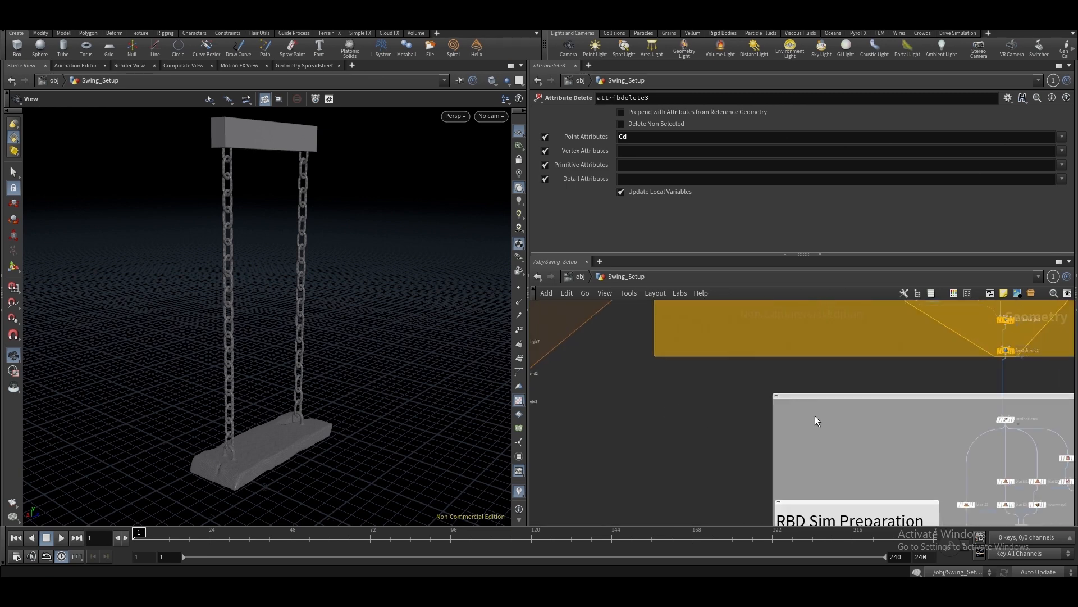
middle_drag(982, 436, 769, 428)
scroll(745, 407, up, 3)
drag(760, 402, 915, 429)
scroll(757, 457, down, 5)
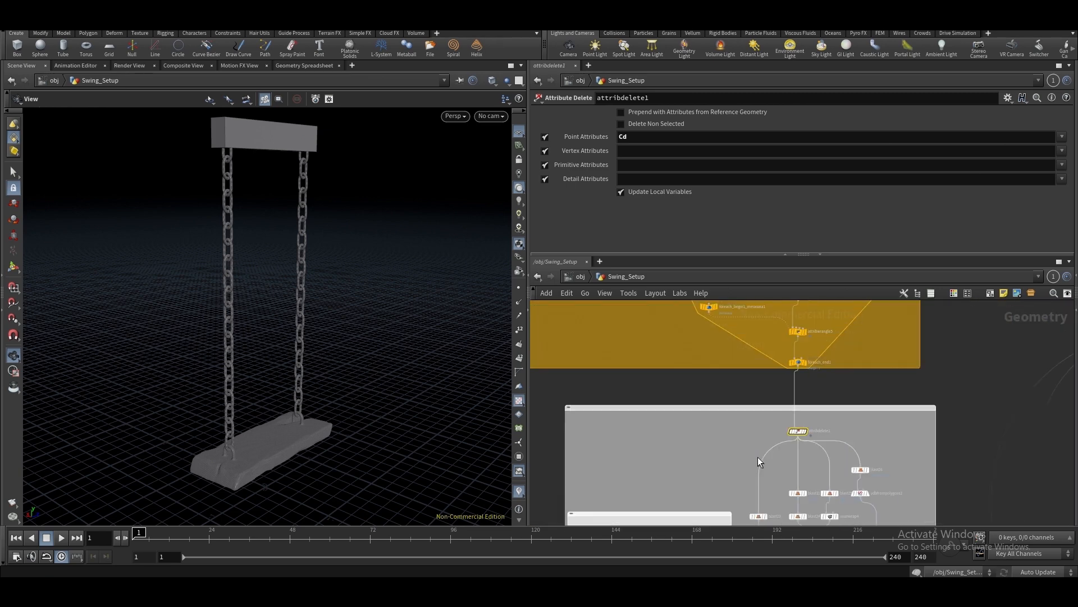
mouse_move(716, 458)
middle_down()
mouse_move(767, 382)
mouse_move(803, 442)
mouse_move(905, 383)
middle_up()
scroll(834, 460, up, 1)
scroll(943, 402, up, 2)
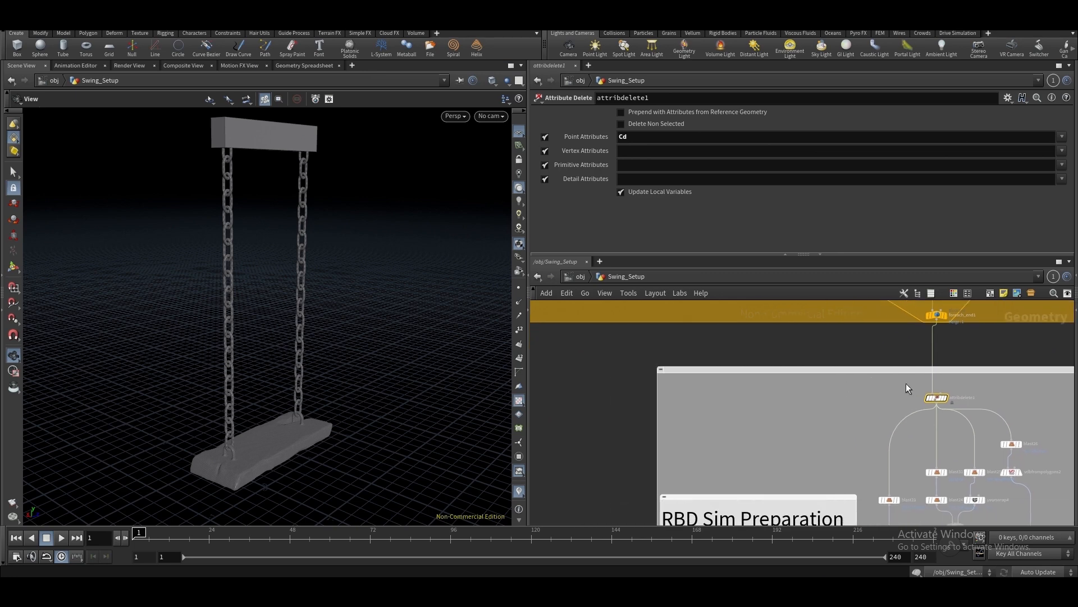
Select the attribdelete3 node below foreach_end2 to show its settings
middle_drag(763, 401, 998, 386)
middle_drag(588, 384, 718, 386)
scroll(719, 386, up, 3)
drag(731, 382, 662, 334)
middle_drag(742, 317, 726, 429)
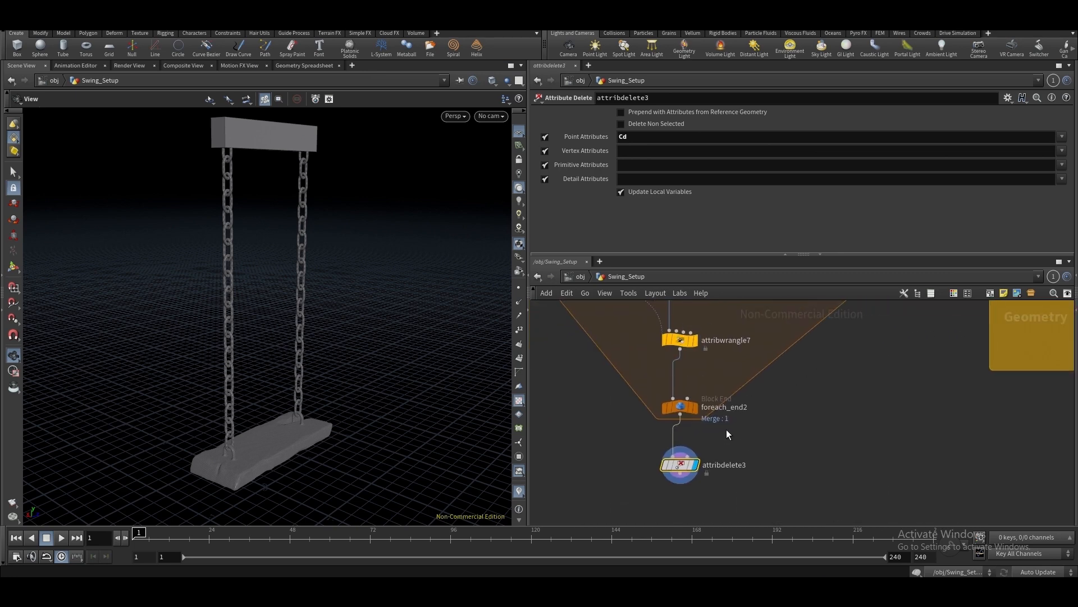
key(r)
drag(728, 431, 649, 382)
drag(606, 451, 715, 474)
key(r)
drag(756, 433, 631, 492)
key(Return)
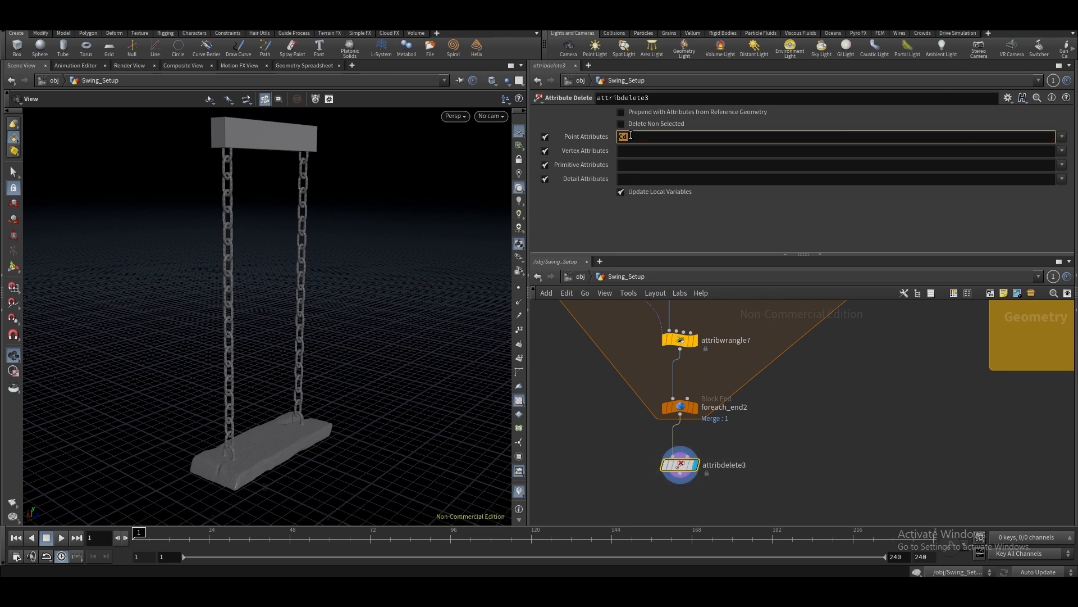
drag(767, 436, 603, 482)
click(618, 373)
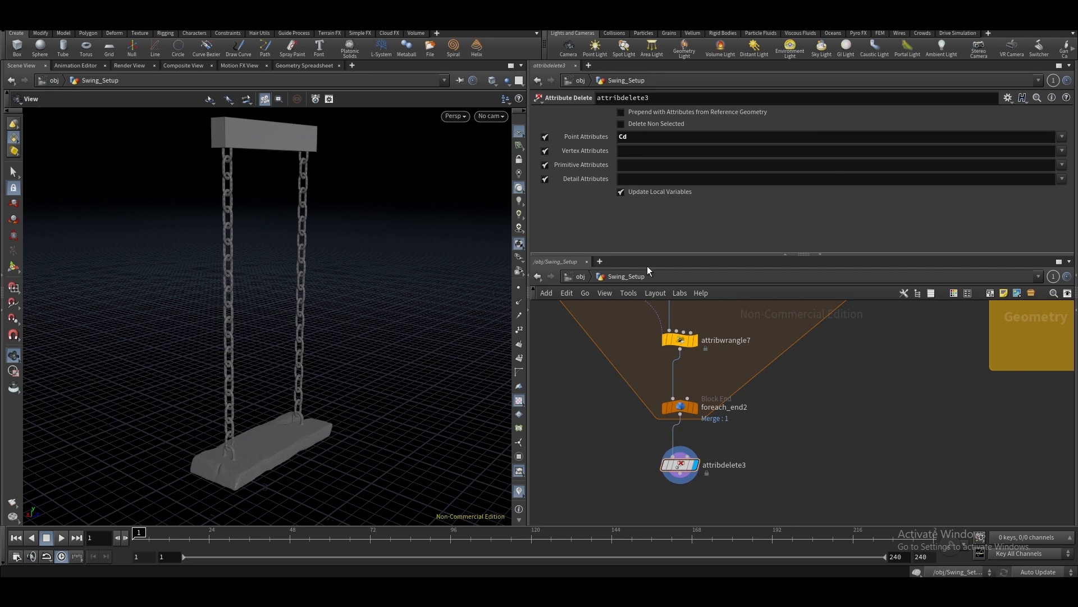
Display foreach_end2 to view the swing's colour, and switch the display back to attribdelete3
click(695, 407)
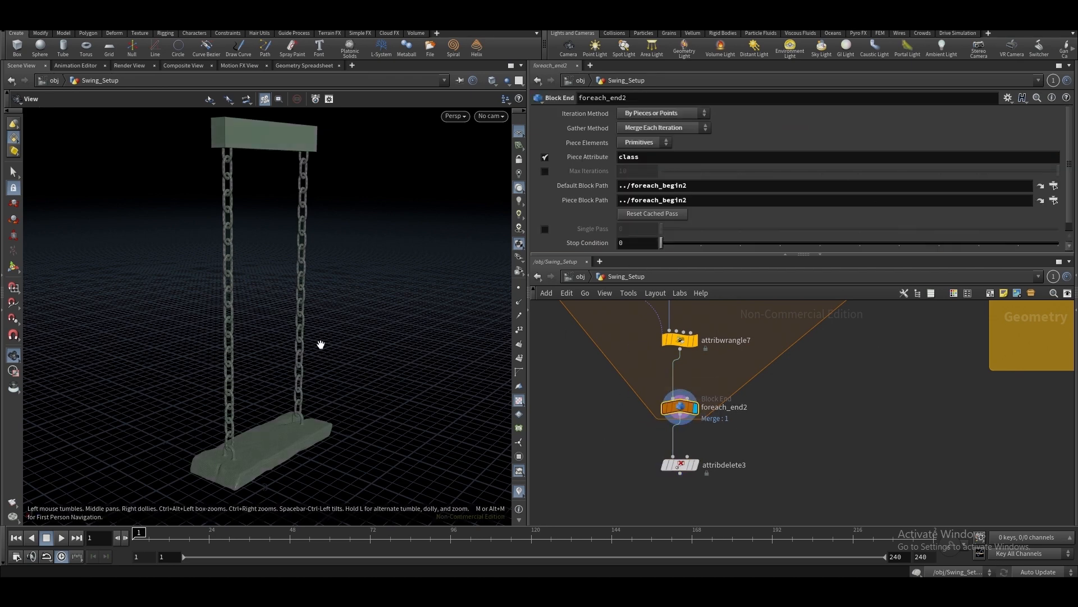
drag(228, 194, 316, 246)
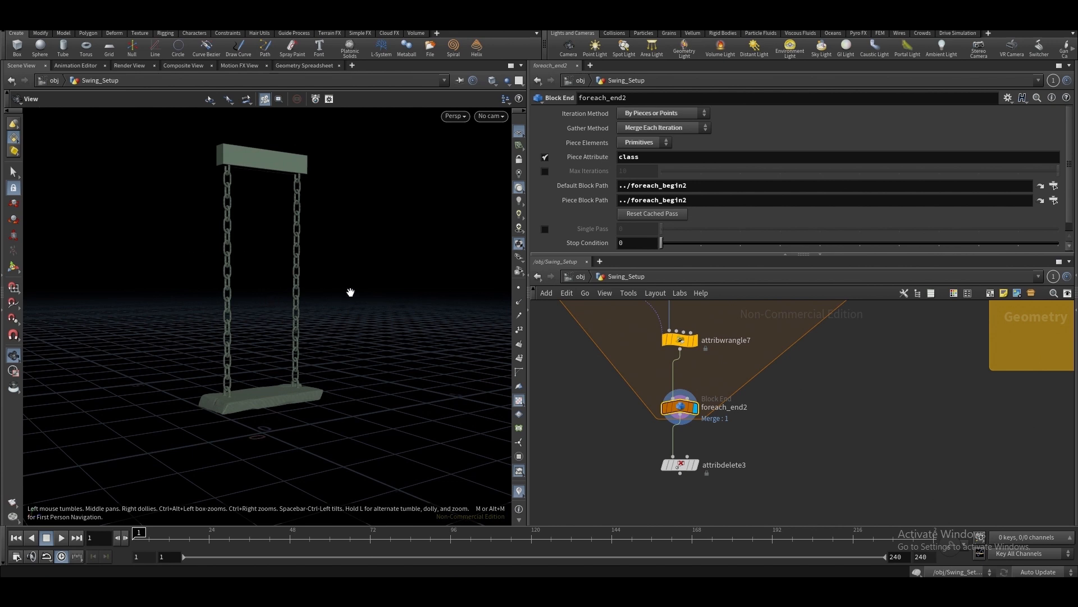
click(697, 464)
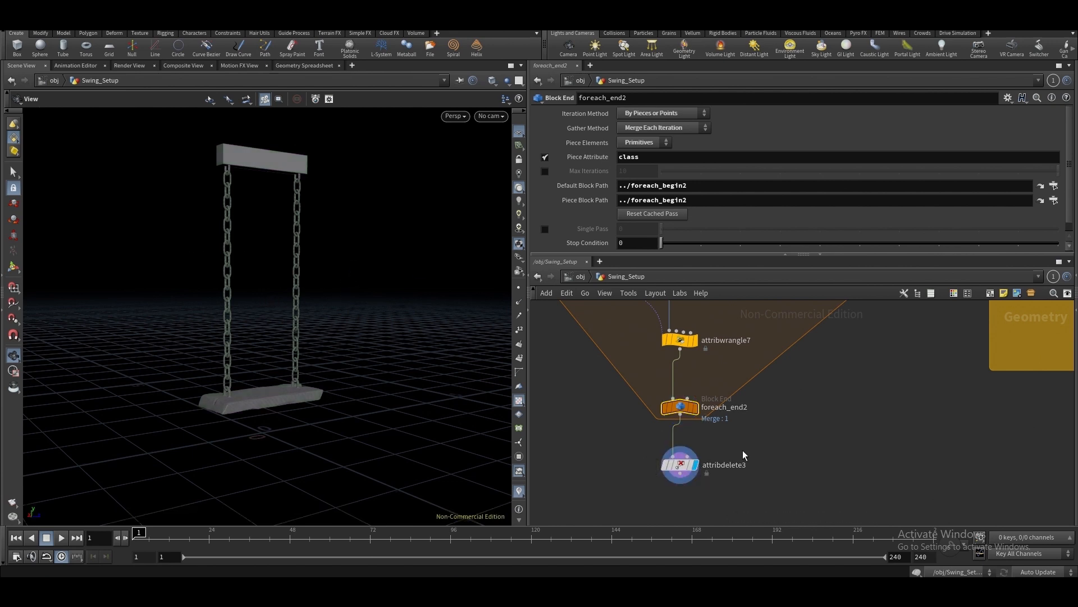
scroll(724, 451, down, 5)
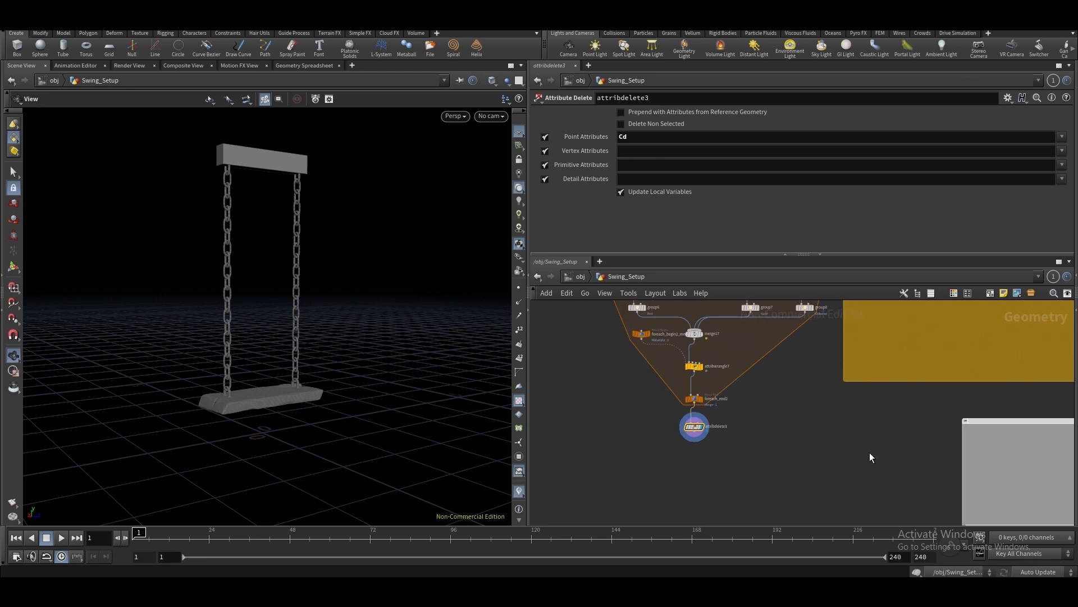
Add a Blast node below attribdelete3 and connect it to that node's output
scroll(739, 381, up, 5)
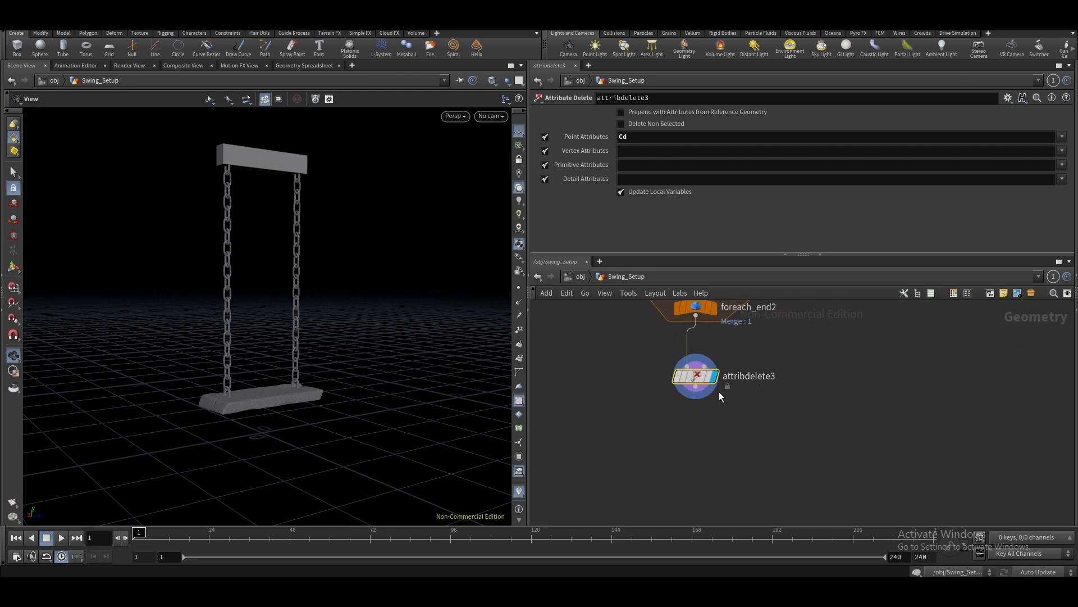
key(Tab)
text(bdel)
click(832, 49)
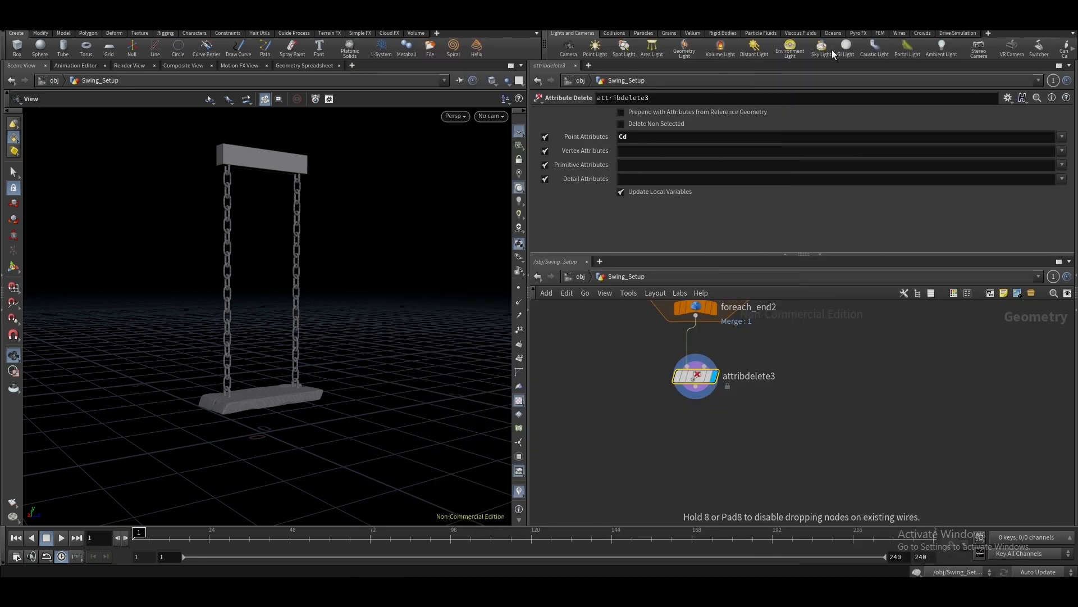
click(642, 455)
drag(696, 387, 643, 446)
drag(643, 456, 621, 488)
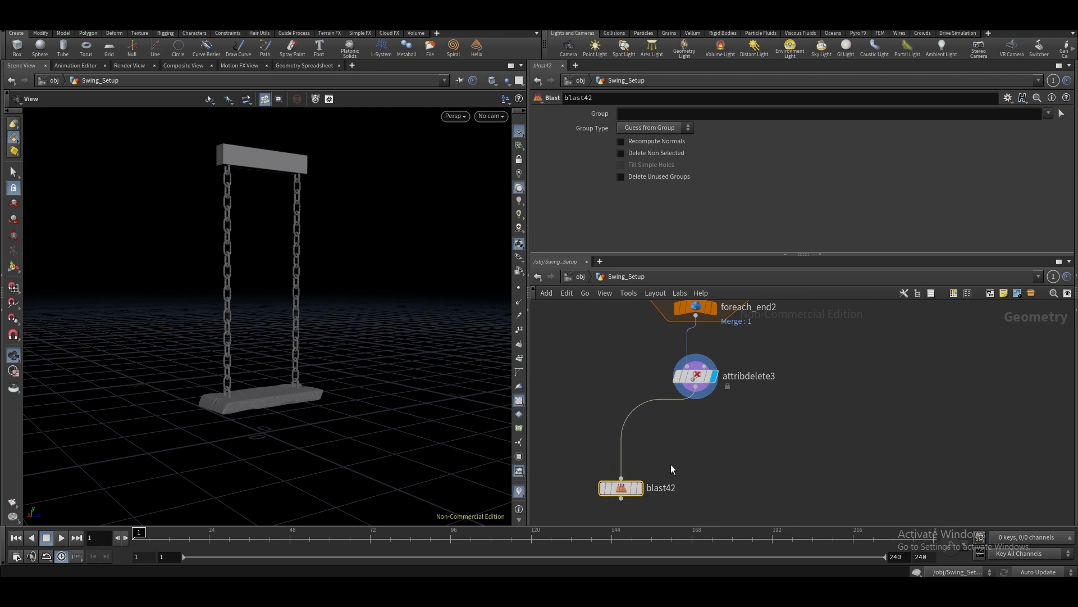
Duplicate the Blast node into a row of three and connect each one to the attribdelete3 output
click(639, 488)
middle_drag(690, 494, 654, 472)
scroll(651, 469, down, 3)
alt+drag(602, 463, 771, 470)
drag(638, 440, 771, 487)
click(609, 458)
click(622, 435)
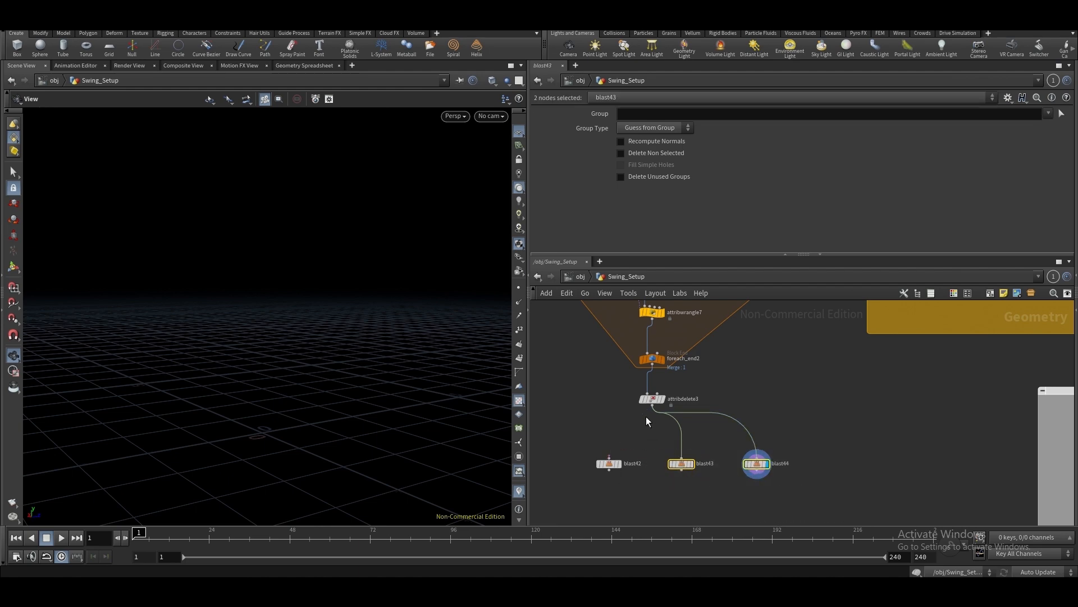
drag(652, 405, 608, 456)
Display attribdelete3 and view the whole swing from different angles
click(663, 399)
drag(596, 399, 668, 428)
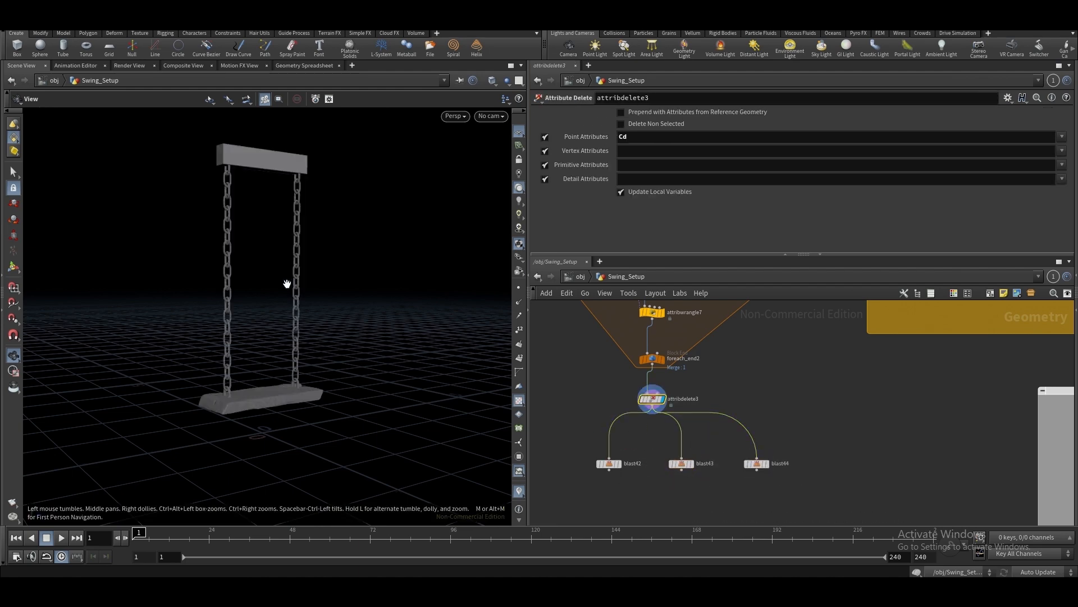
drag(287, 284, 387, 317)
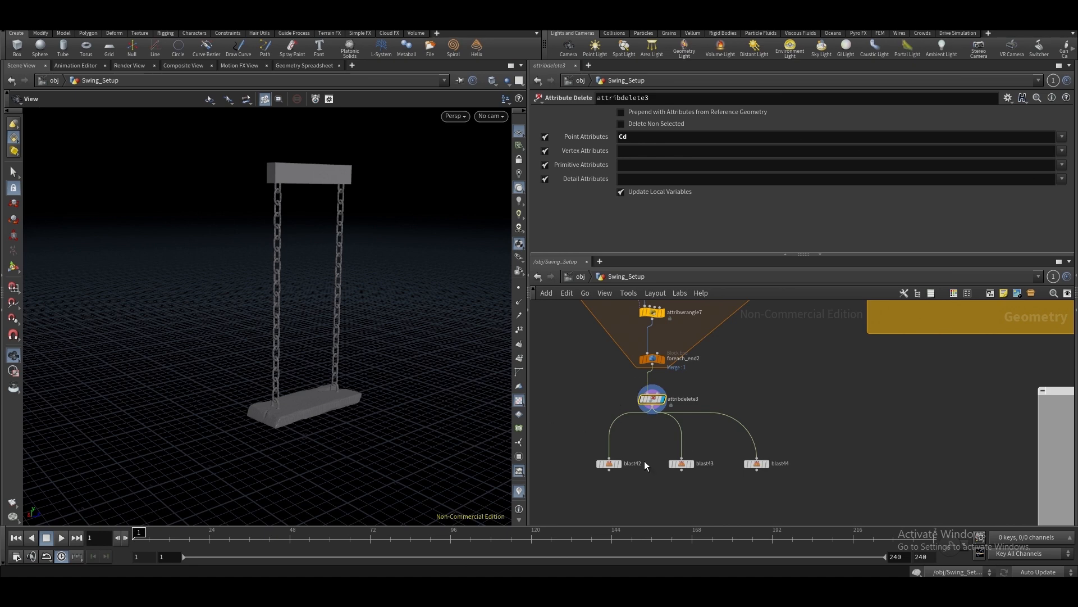
drag(288, 206, 329, 237)
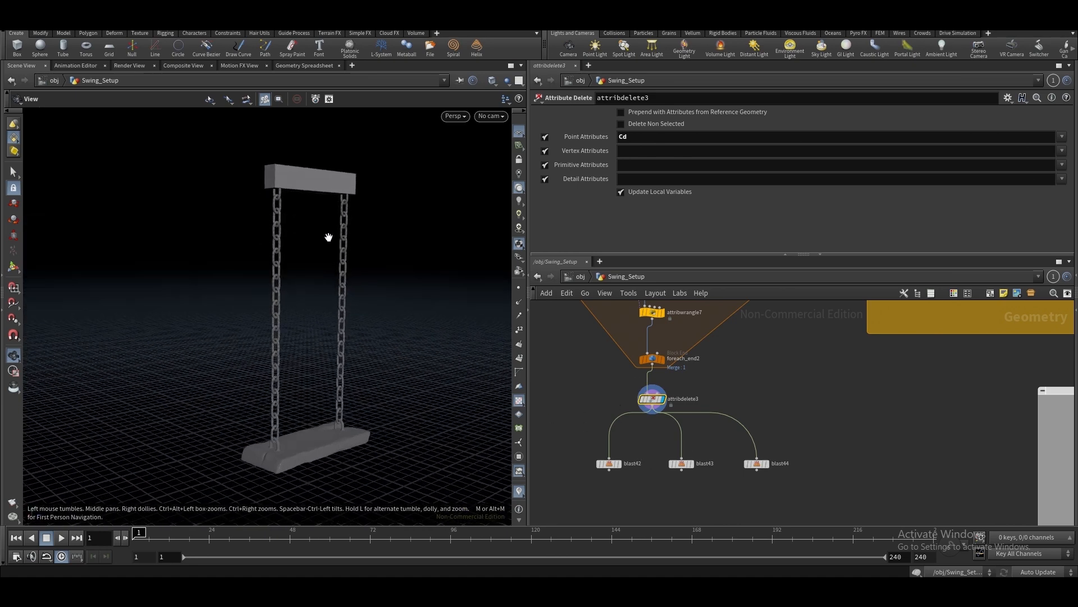
scroll(300, 205, up, 3)
Display blast42 and enable Delete Non Selected on it
click(619, 464)
click(607, 463)
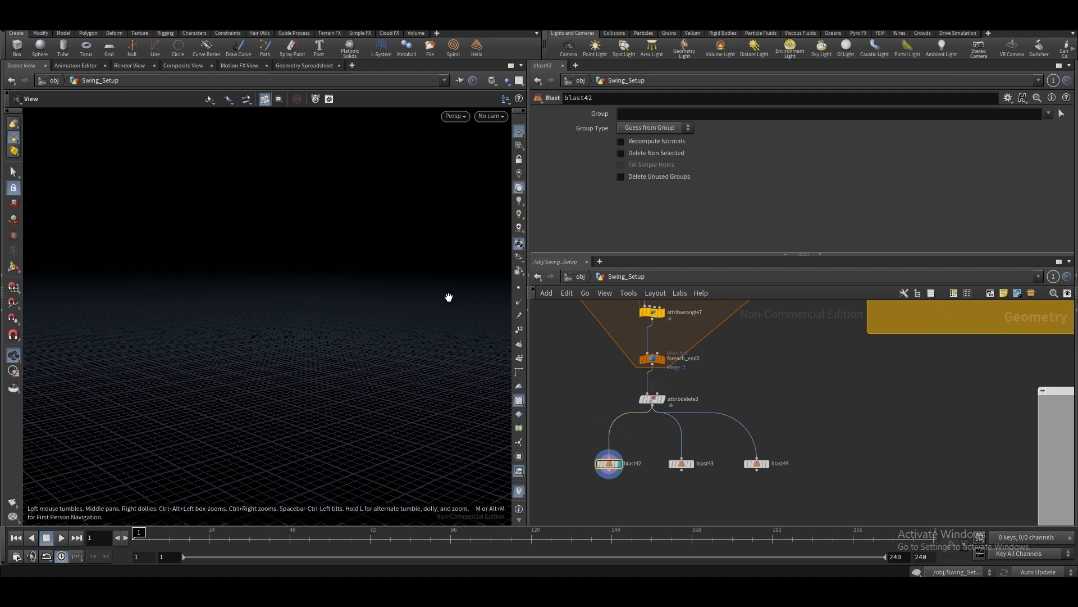
click(1061, 113)
click(655, 152)
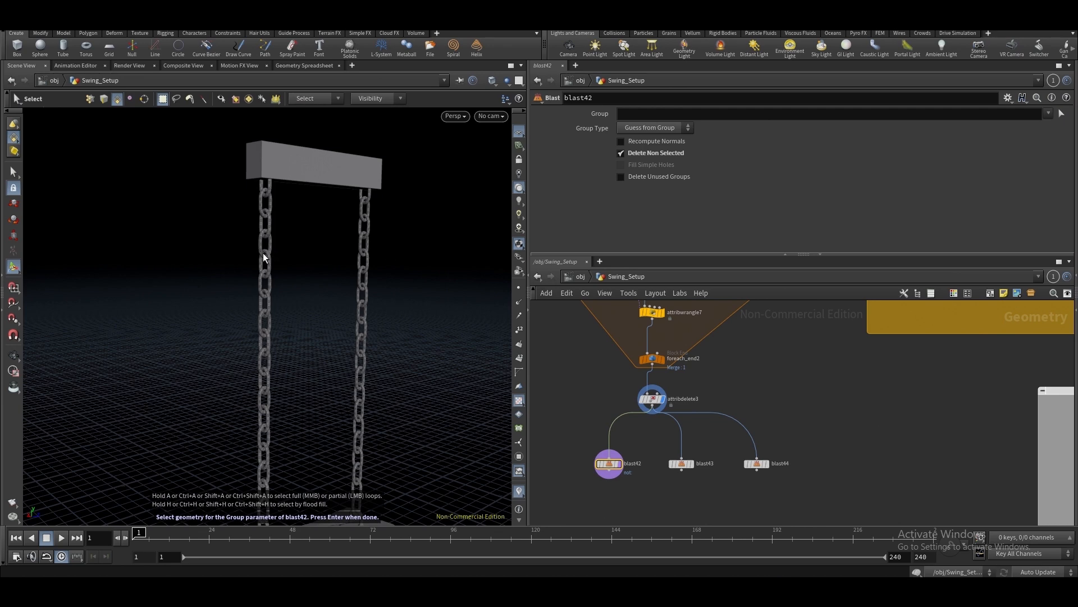
click(345, 179)
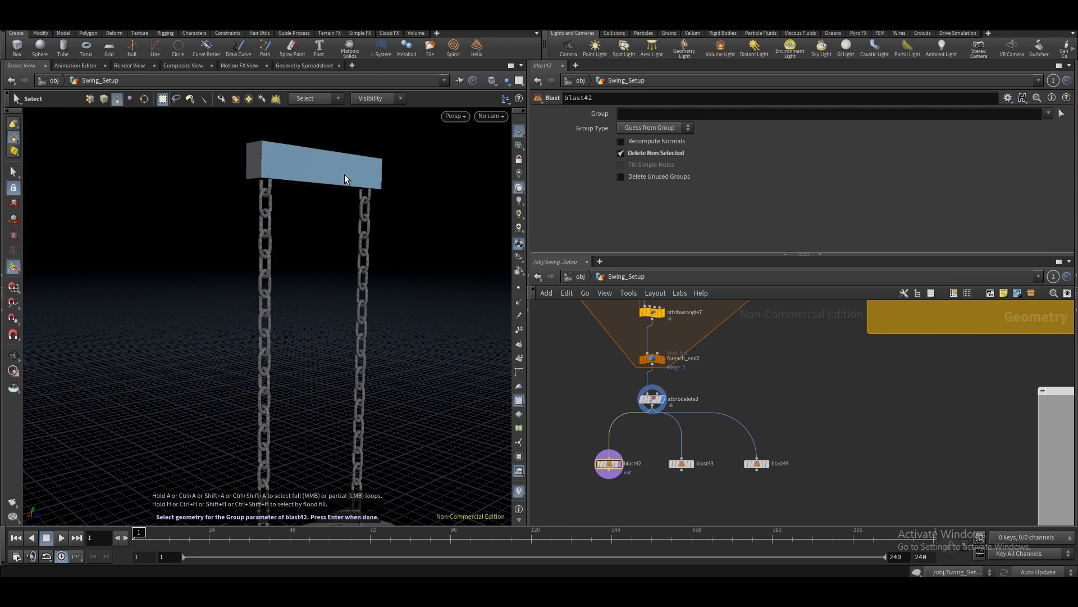
double_click(345, 174)
key(Escape)
Set blast42's group to Besi and view the isolated chains
drag(554, 435, 618, 492)
click(1048, 114)
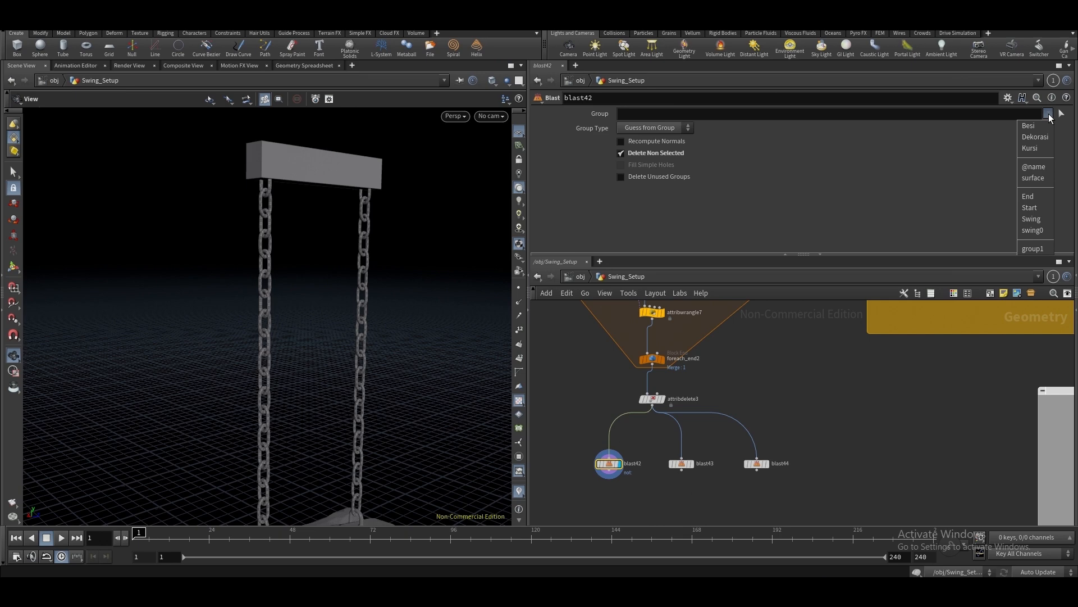
click(1048, 114)
click(739, 113)
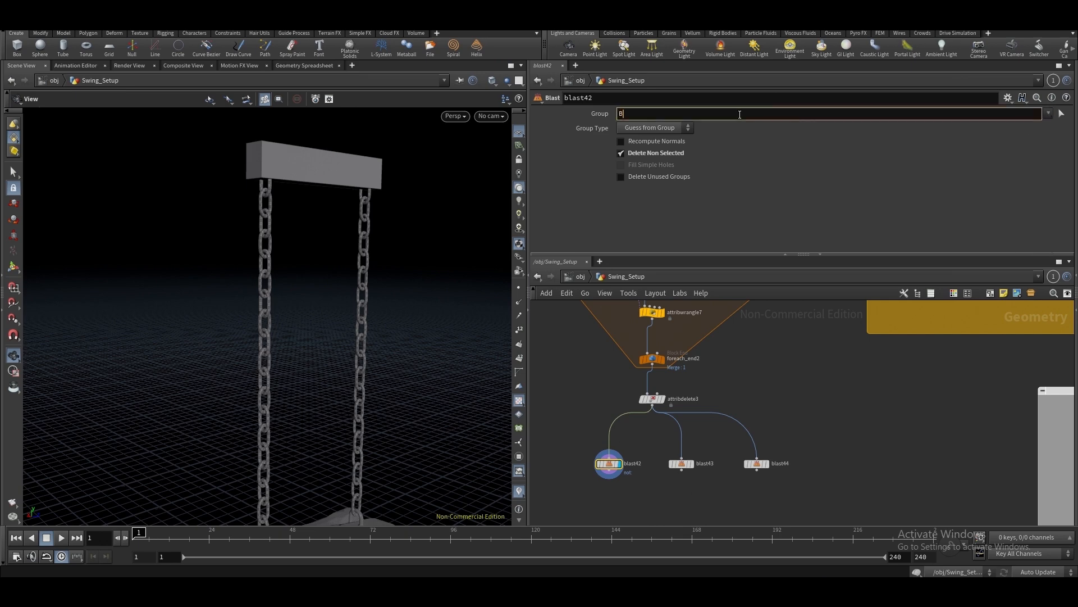
click(733, 216)
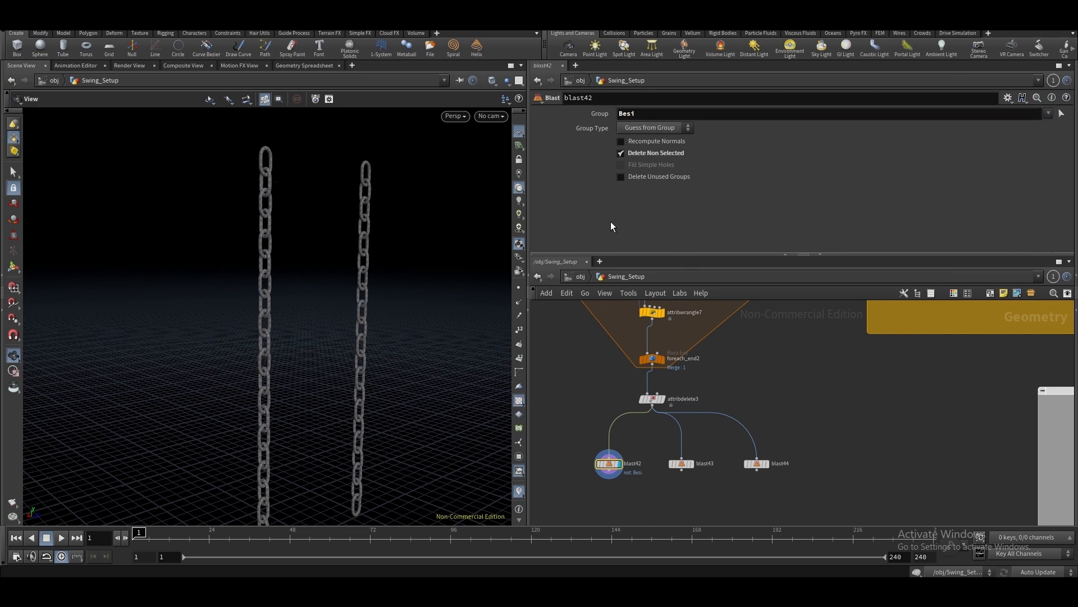
drag(449, 298, 375, 318)
scroll(376, 317, down, 5)
middle_drag(376, 318, 330, 297)
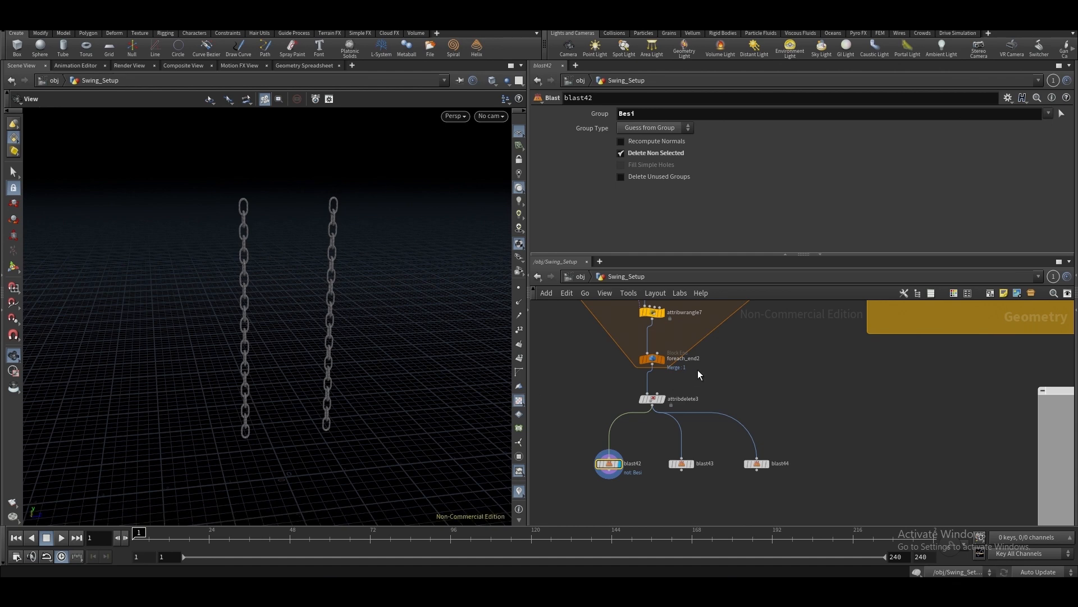
Examine the group names set on group6, group7 and group8 inside the for-each loop
middle_drag(746, 363, 717, 504)
middle_drag(696, 423, 790, 470)
scroll(702, 427, up, 3)
scroll(702, 427, down, 5)
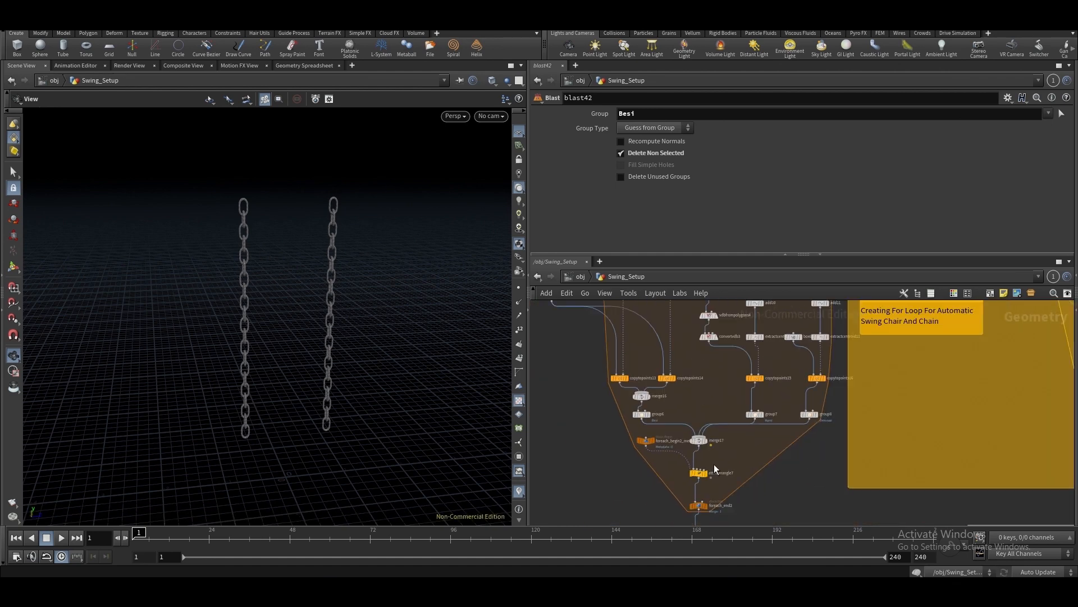
middle_drag(713, 465, 704, 314)
scroll(741, 407, up, 3)
middle_drag(741, 407, 748, 496)
scroll(748, 496, down, 1)
middle_drag(753, 458, 758, 504)
scroll(731, 404, up, 1)
middle_drag(732, 403, 746, 477)
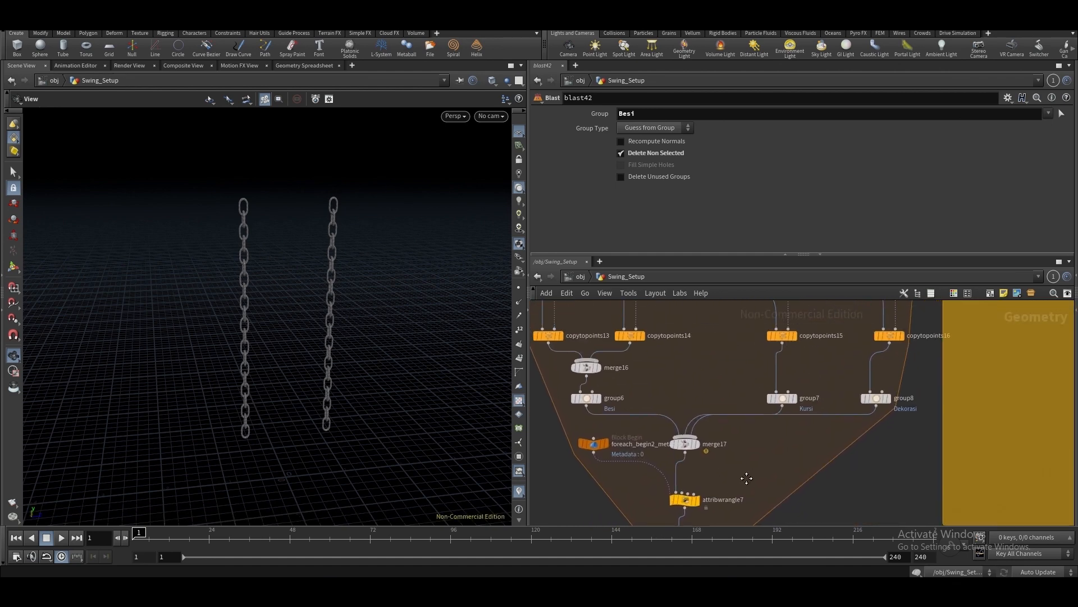
middle_drag(660, 378, 682, 355)
scroll(682, 355, down, 3)
scroll(731, 420, down, 1)
middle_drag(756, 419, 776, 462)
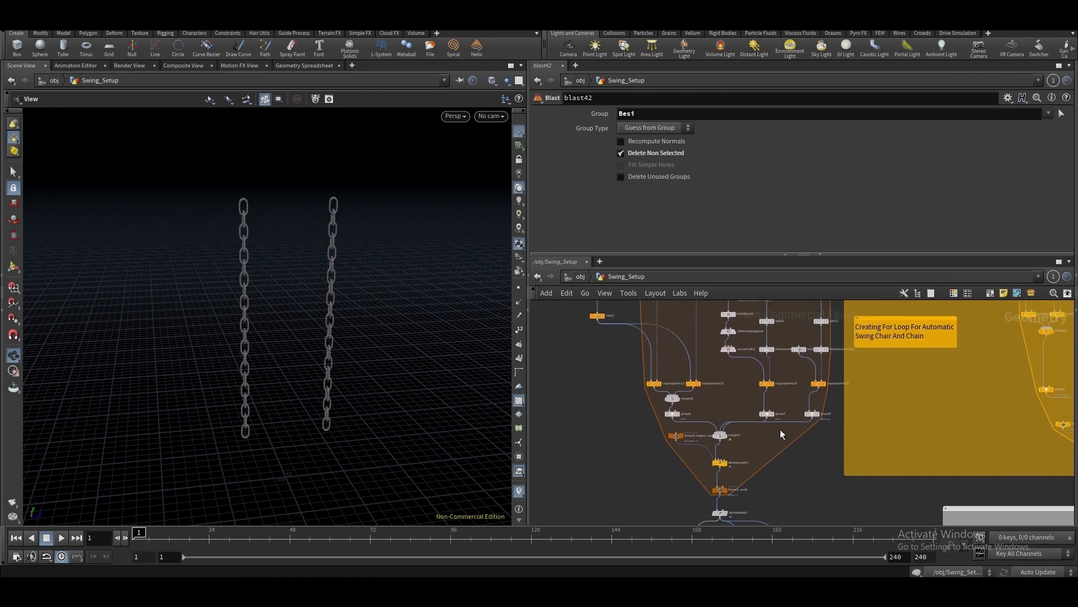
scroll(785, 431, up, 3)
middle_drag(703, 391, 716, 370)
scroll(696, 362, up, 2)
click(617, 367)
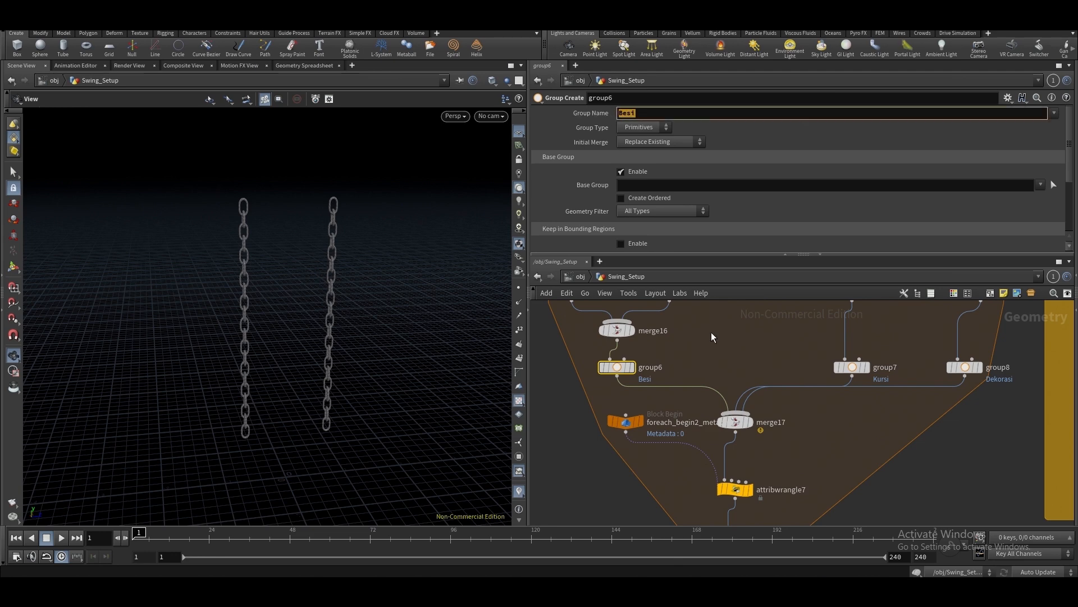
click(736, 355)
click(823, 371)
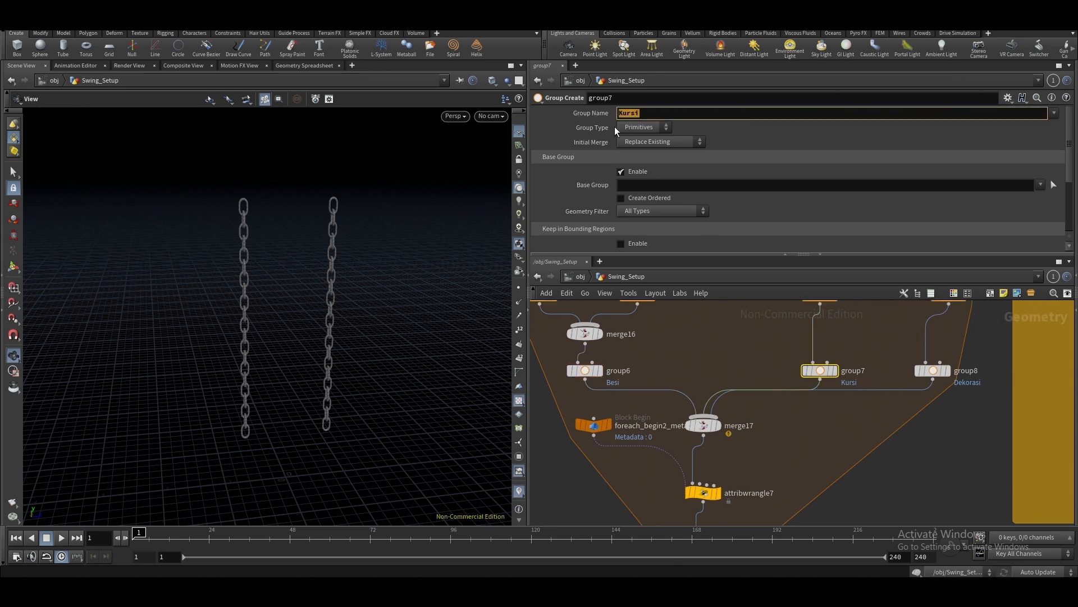
click(932, 371)
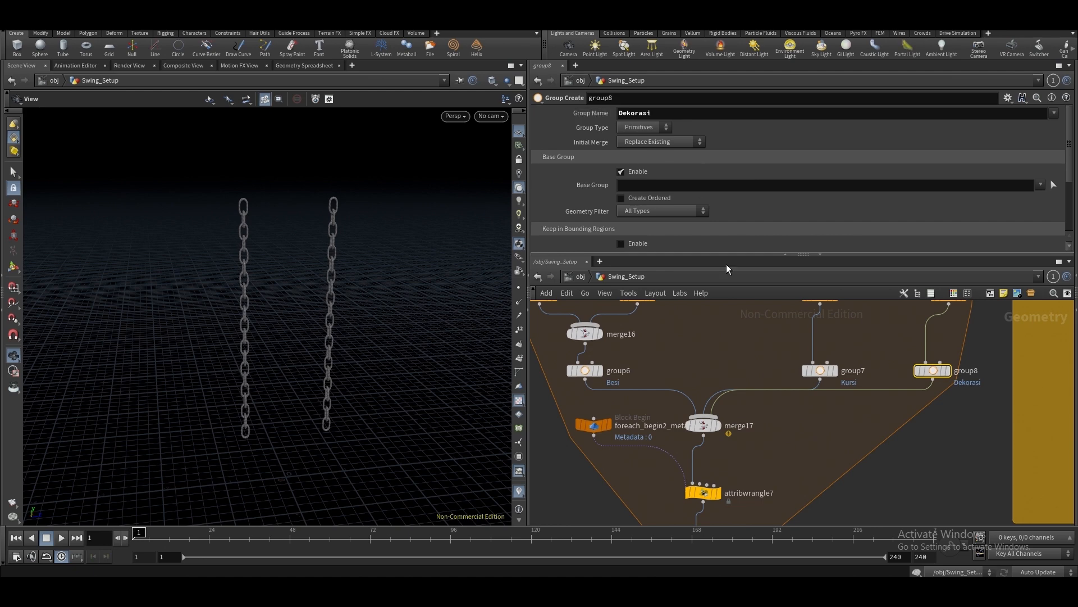
Display blast43, set its group to Dekorasi and enable Delete Non Selected
middle_drag(737, 374, 729, 330)
scroll(729, 329, down, 3)
middle_drag(749, 414, 740, 326)
middle_drag(742, 467, 736, 377)
scroll(735, 377, up, 3)
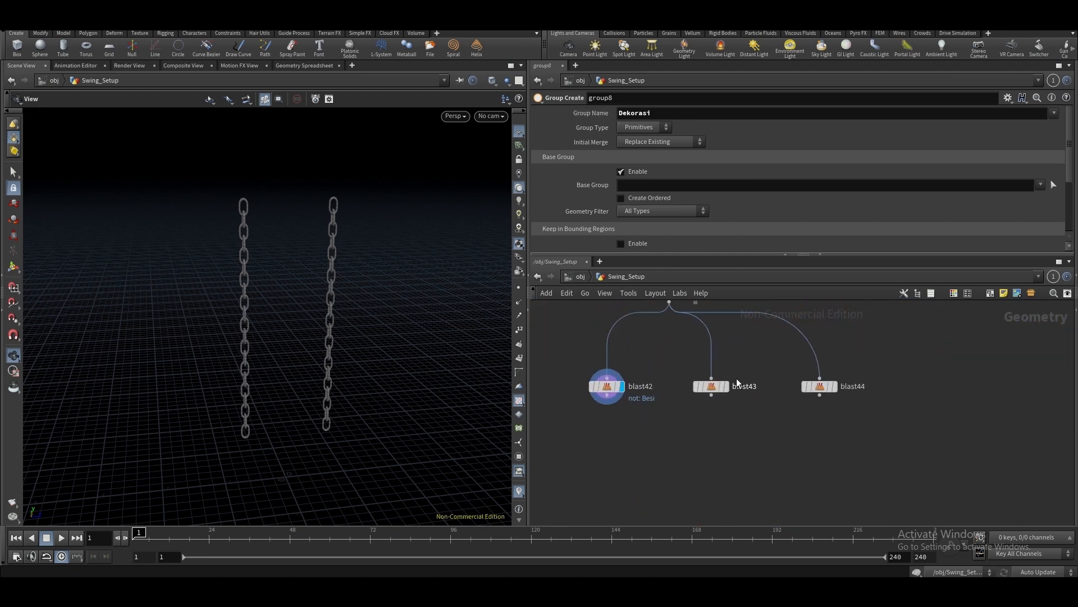
key(r)
click(701, 392)
drag(670, 342, 731, 411)
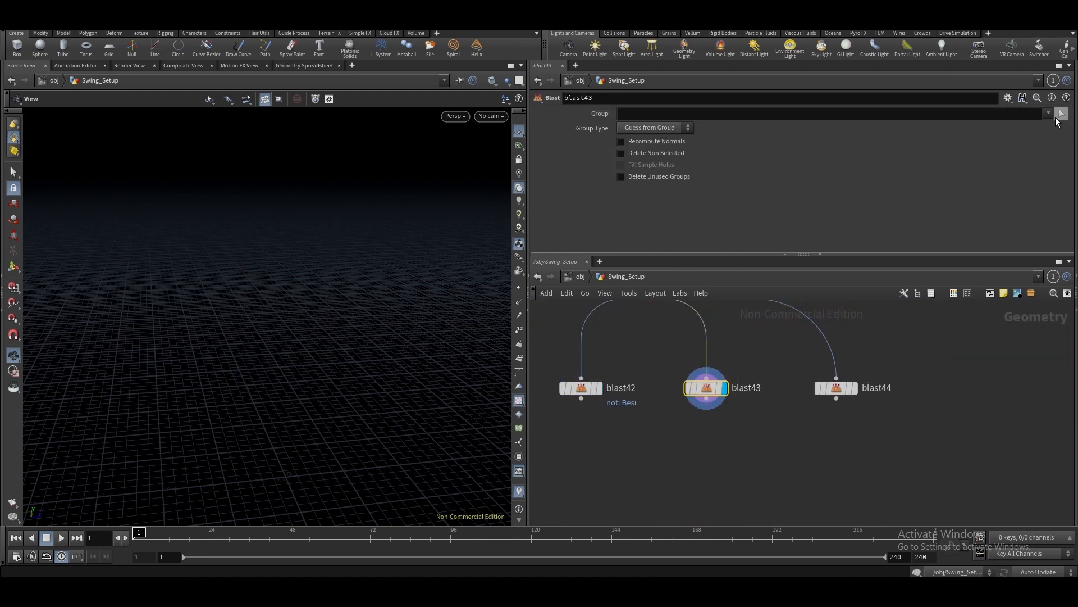
click(1048, 112)
click(1036, 137)
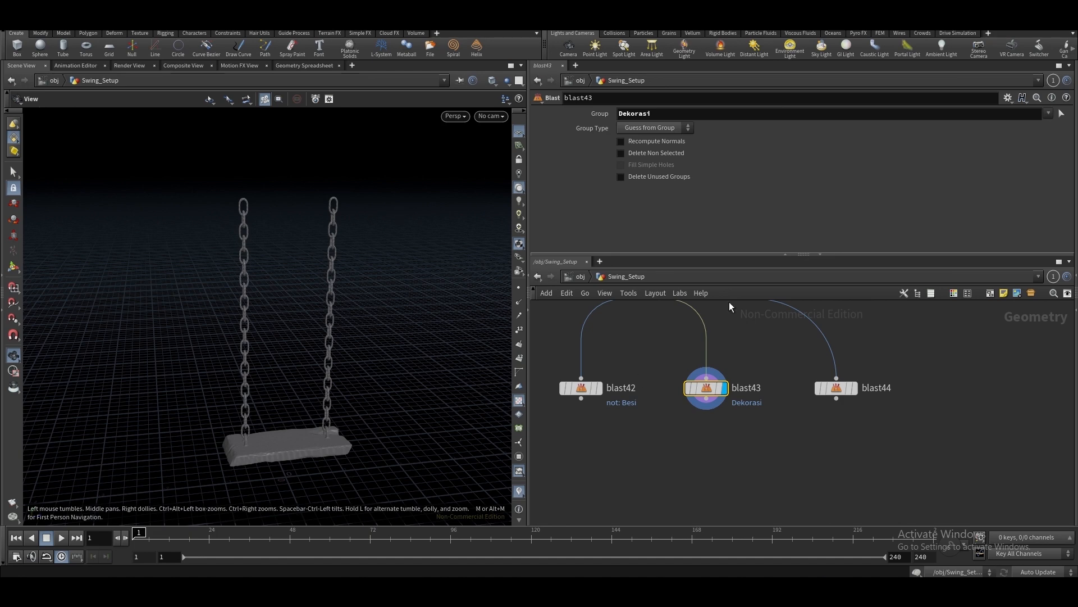
click(621, 153)
Display blast44, enable Delete Non Selected and set its group to Kursi
click(829, 387)
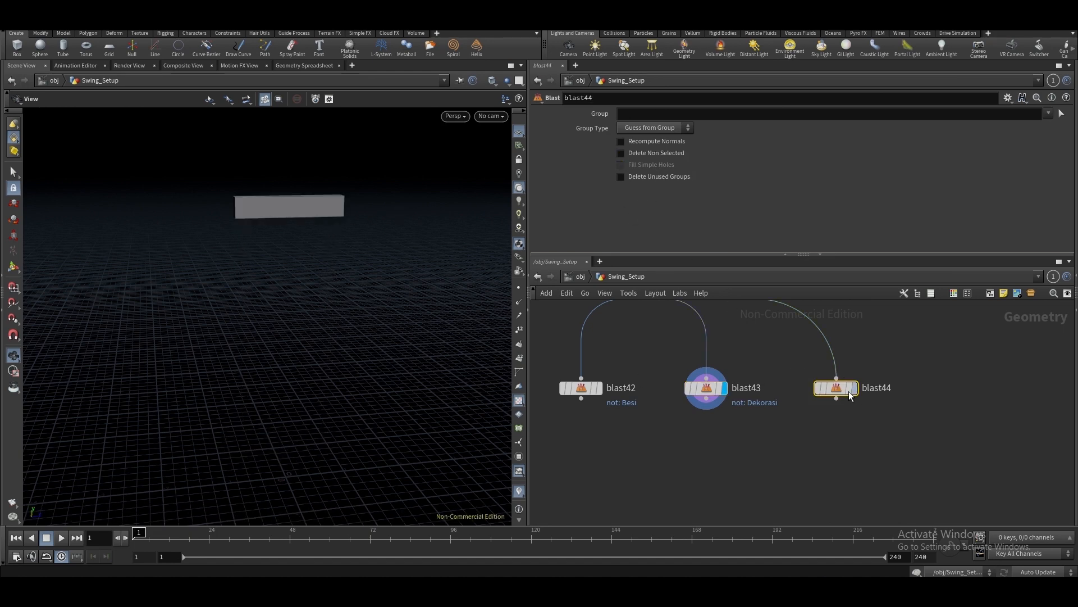
key(r)
click(621, 152)
click(1049, 113)
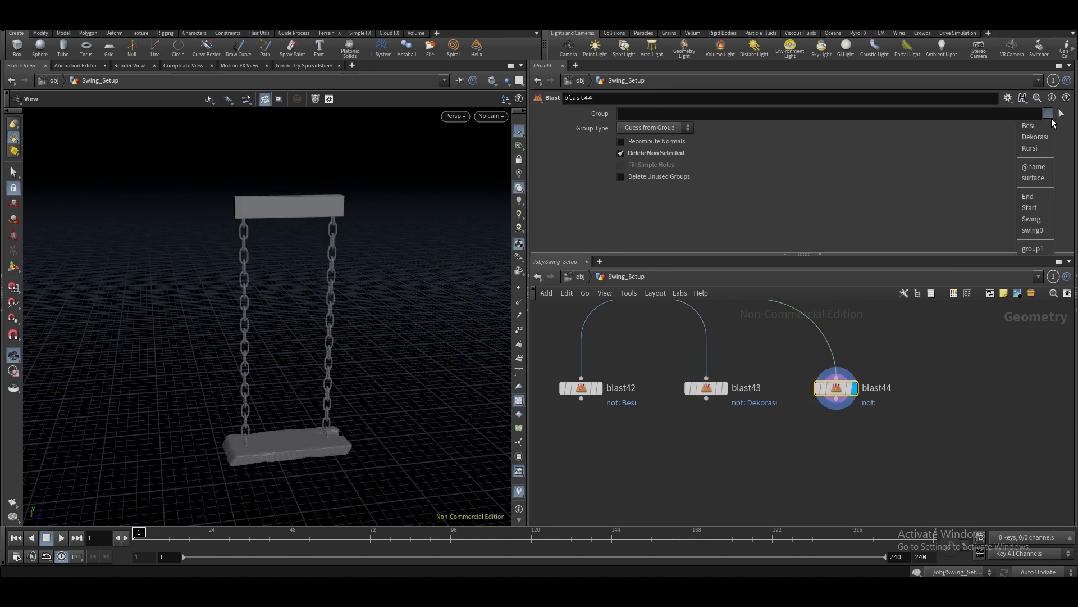
click(1036, 148)
middle_drag(783, 410, 756, 467)
scroll(756, 467, down, 4)
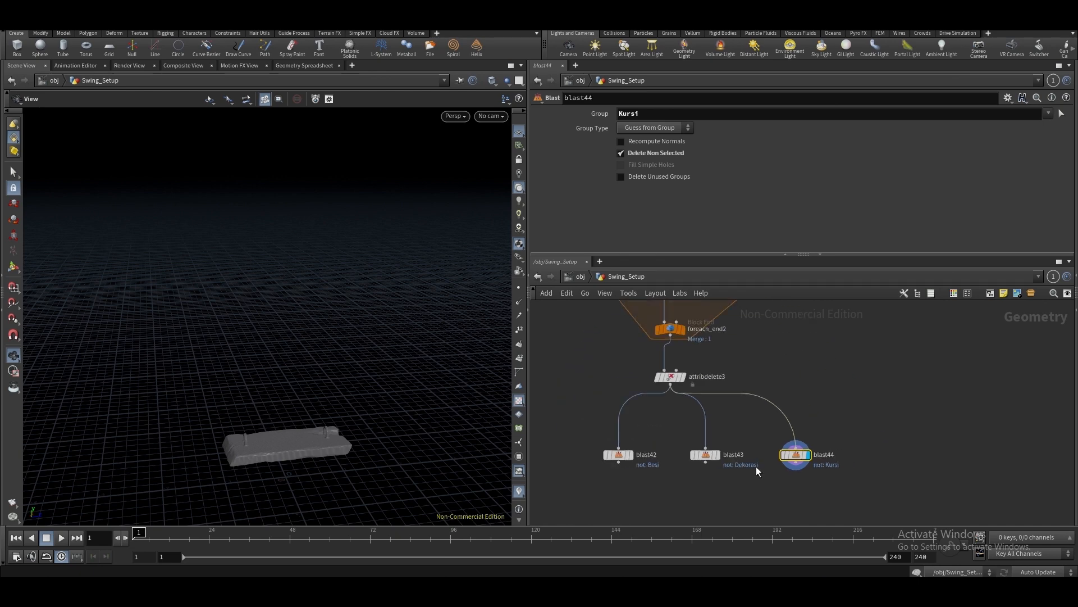
drag(726, 460, 632, 461)
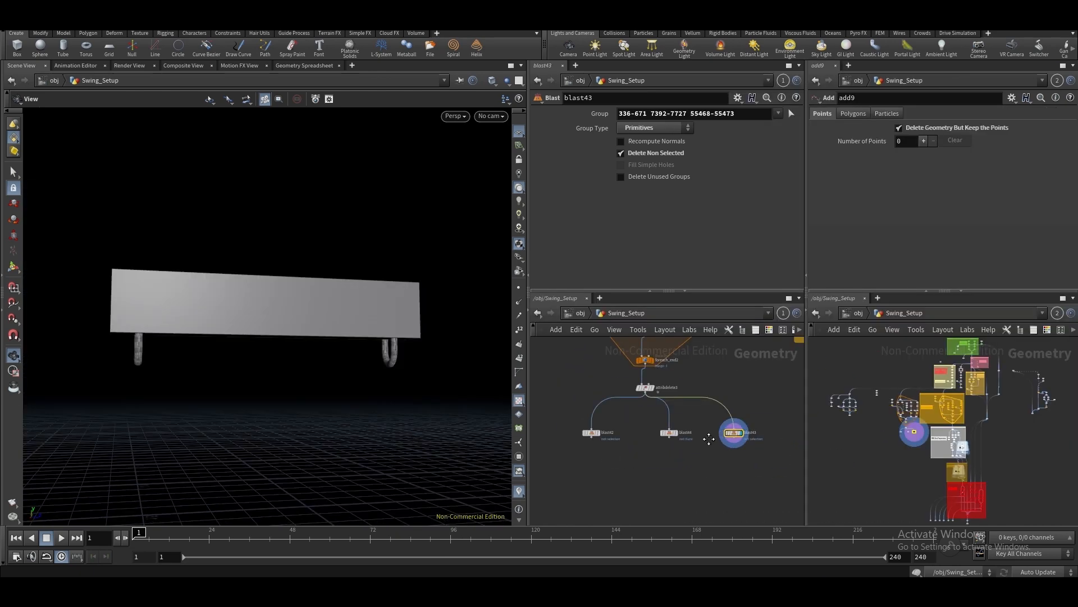
scroll(716, 423, up, 5)
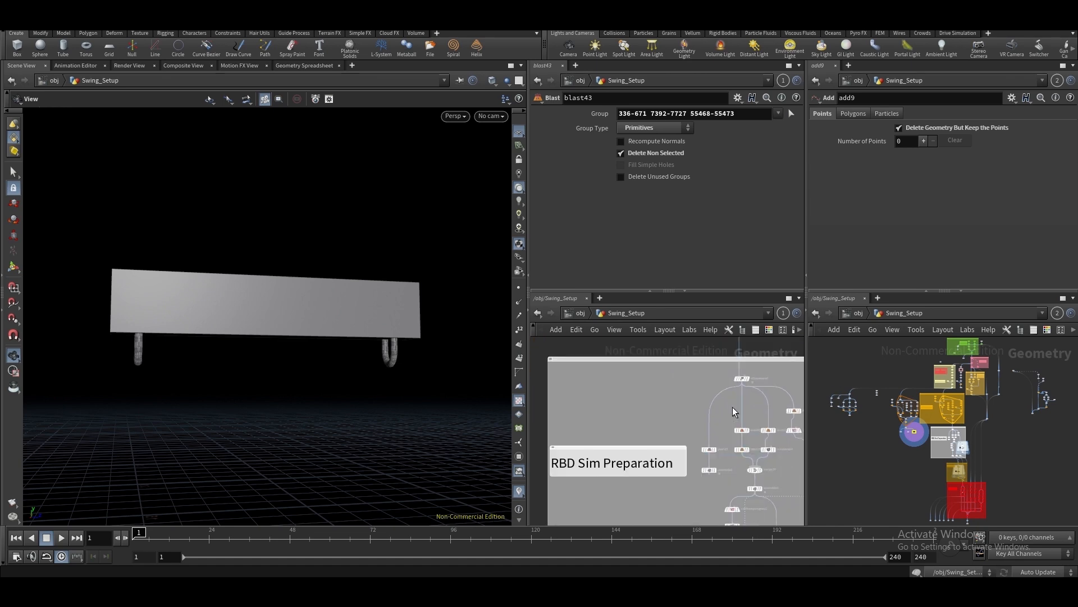
click(652, 383)
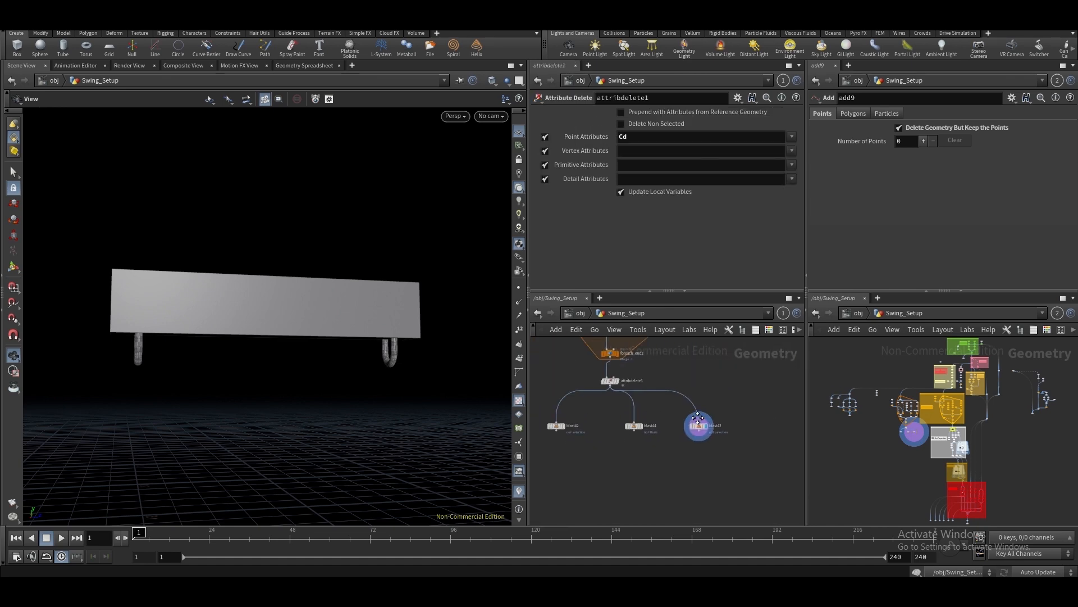
middle_drag(698, 418, 726, 417)
scroll(655, 446, up, 3)
middle_drag(655, 447, 651, 422)
key(Tab)
text(a)
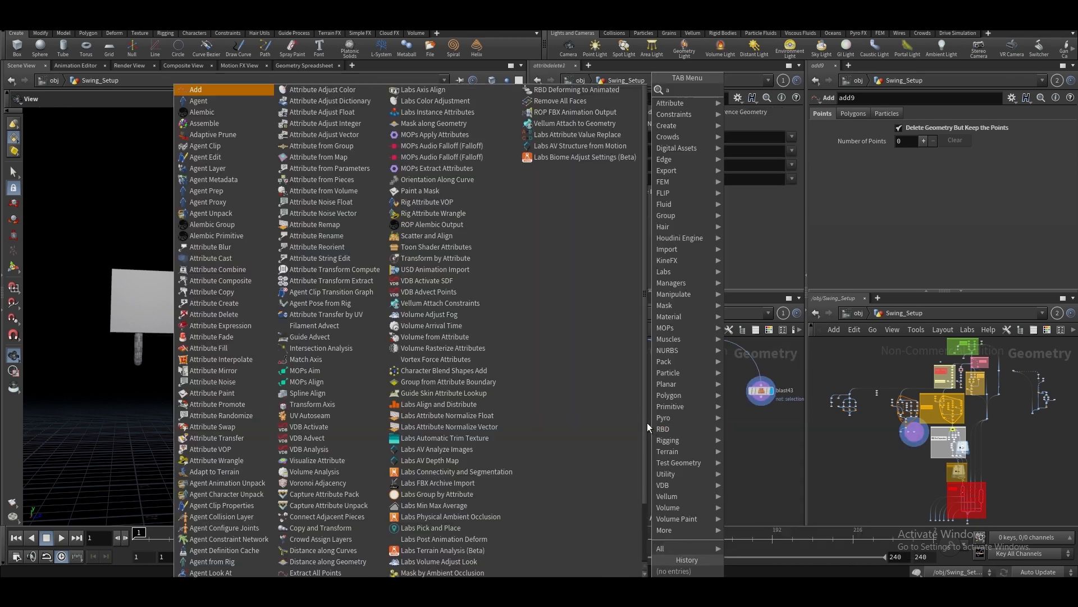
text(ttw)
click(754, 92)
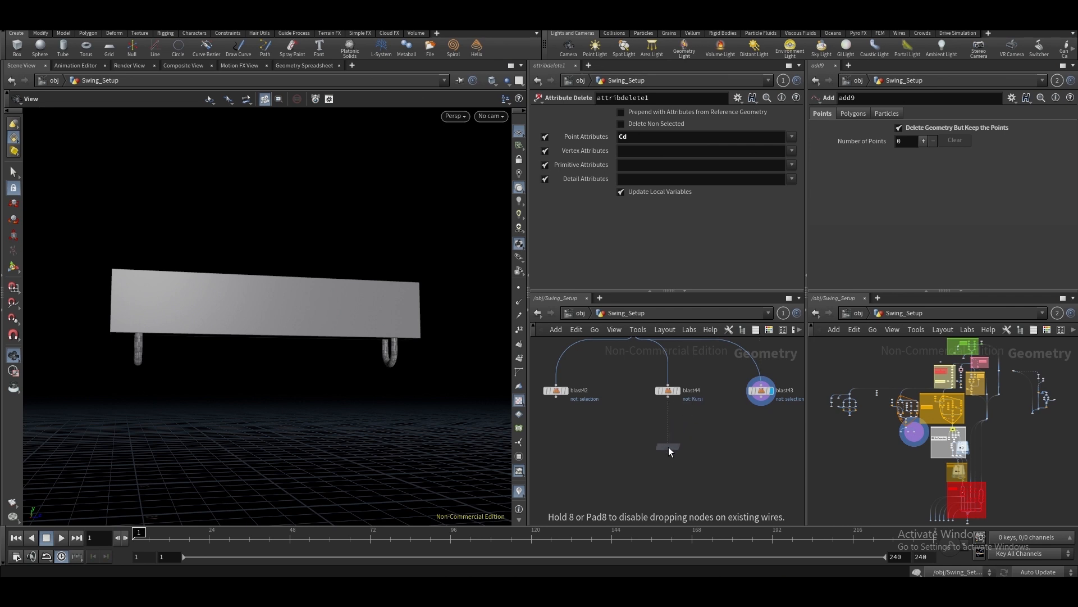
click(668, 447)
scroll(669, 447, down, 5)
middle_drag(717, 435, 659, 457)
scroll(660, 457, up, 3)
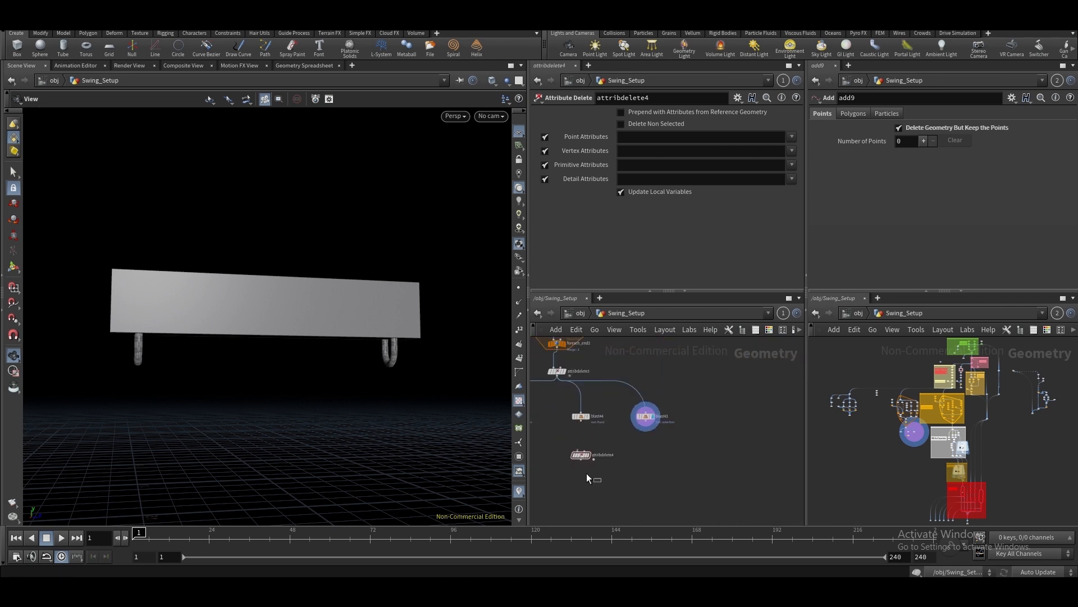
key(Delete)
Examine the parameters of the existing uvunwrap4 node in the RBD Sim Preparation network
scroll(590, 458, down, 3)
scroll(749, 453, up, 2)
middle_drag(750, 453, 696, 369)
scroll(701, 416, up, 2)
scroll(732, 418, up, 2)
scroll(732, 418, up, 1)
click(702, 400)
middle_drag(562, 387, 803, 418)
middle_drag(562, 396, 760, 400)
Hide the second parameter and network pane column, and display blast44 framed in the viewport
click(807, 309)
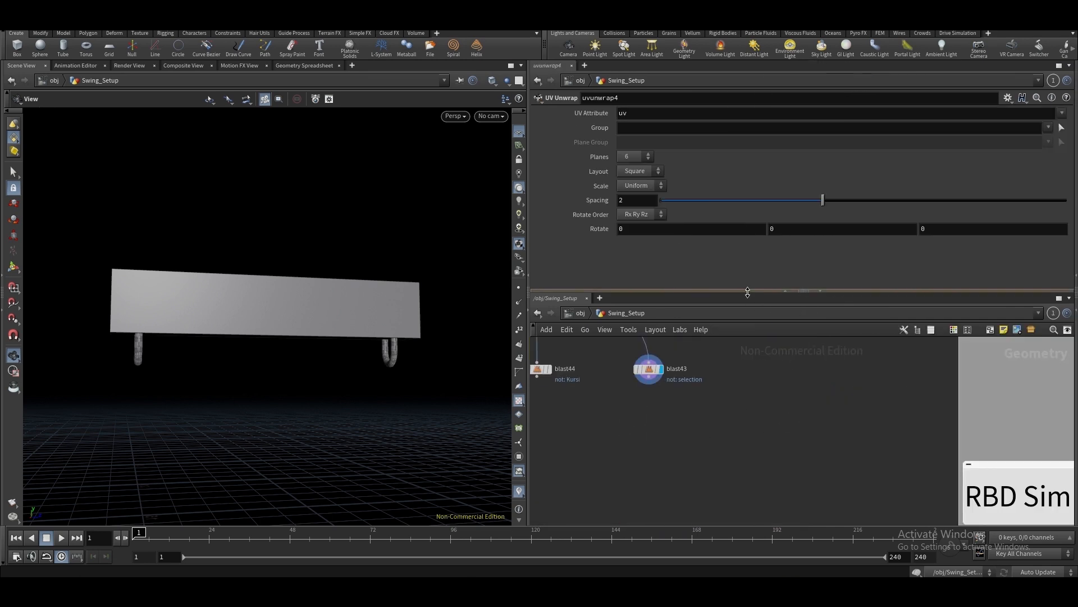
scroll(725, 418, down, 2)
middle_drag(616, 397, 751, 426)
scroll(750, 426, up, 4)
click(721, 370)
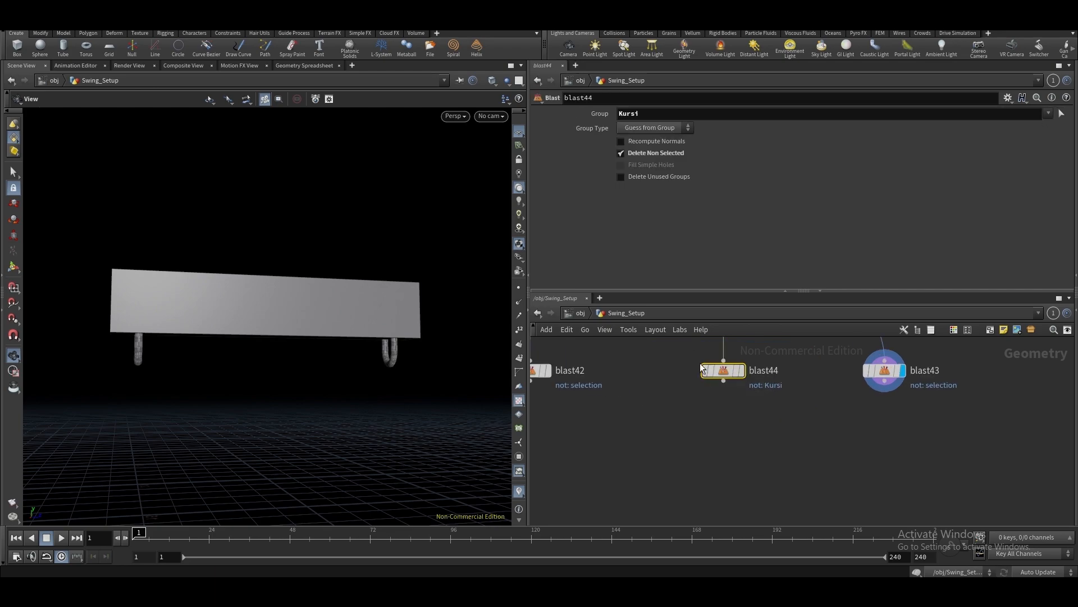
click(741, 371)
key(space+f)
drag(334, 329, 288, 344)
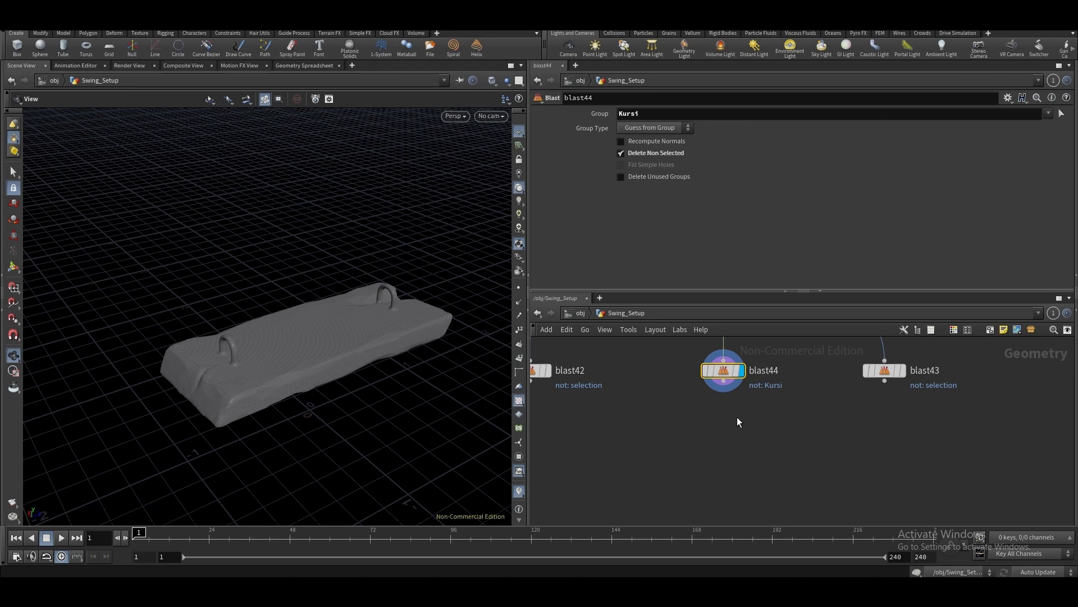
Add a UV Unwrap node below blast44 and connect it to that node's output
key(Tab)
text(uvunwra)
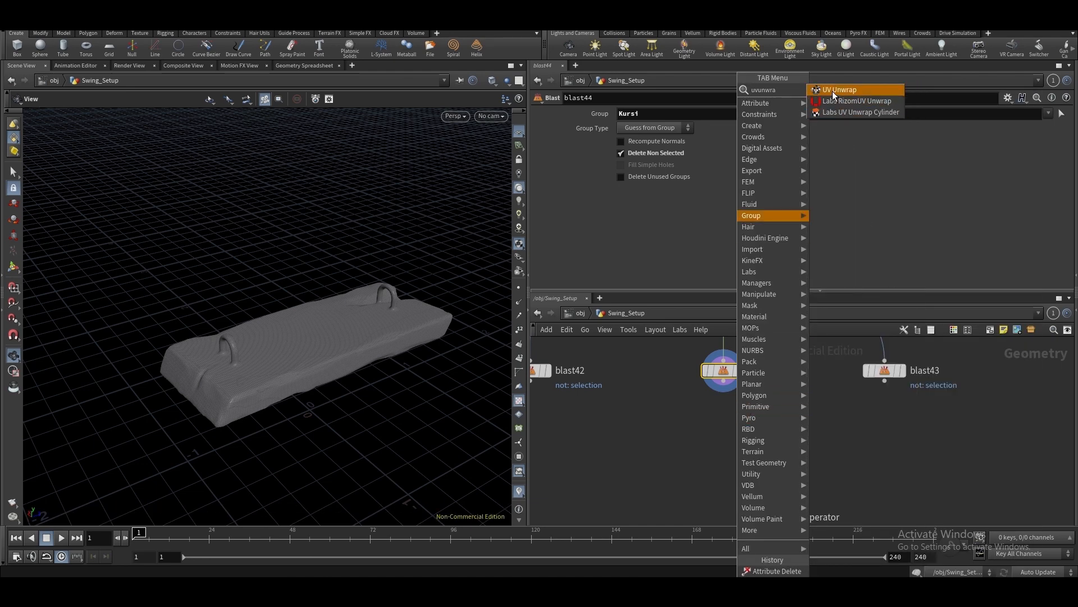
key(Return)
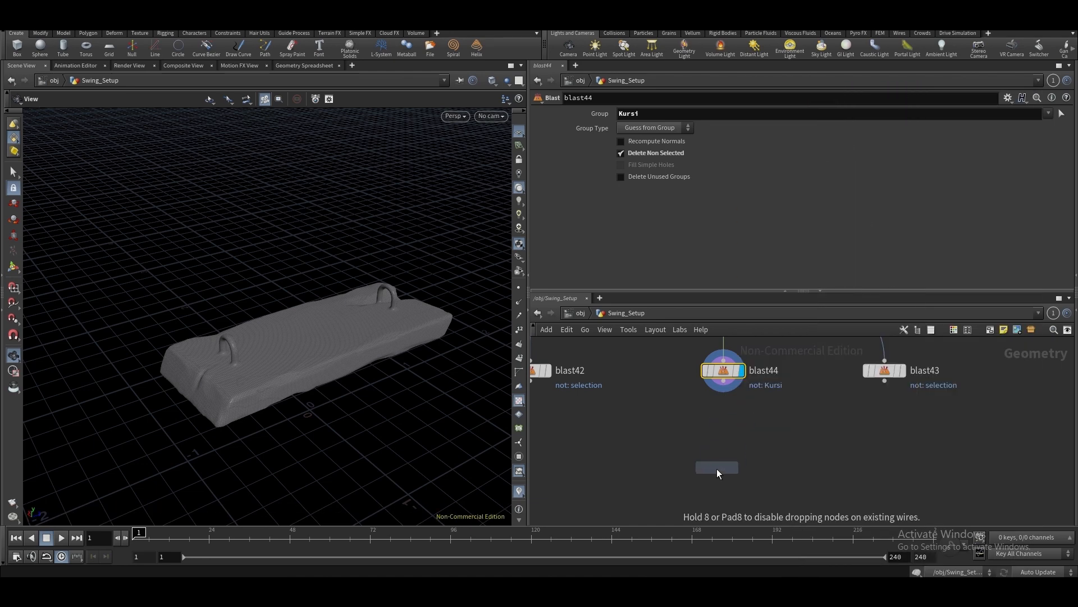
click(719, 470)
drag(723, 377, 713, 464)
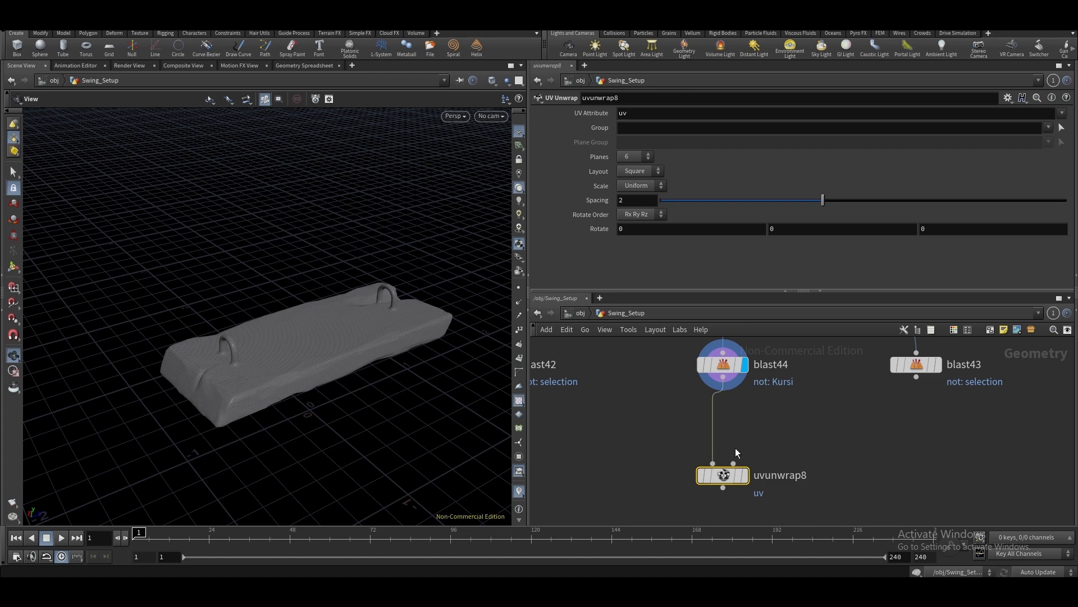
Display the new UV Unwrap node and inspect the UV checker pattern on the seat and its hooks
click(745, 474)
drag(360, 353, 297, 365)
right_drag(297, 365, 352, 431)
drag(352, 430, 304, 428)
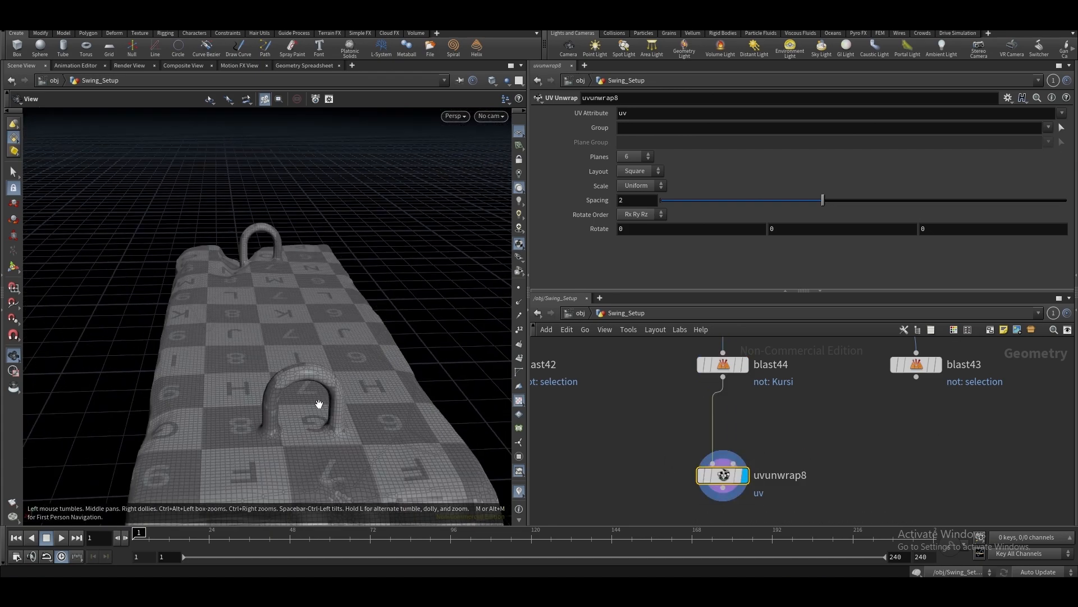
scroll(692, 450, down, 3)
Switch the display back to blast44 and inspect the seat mesh without UVs
click(711, 409)
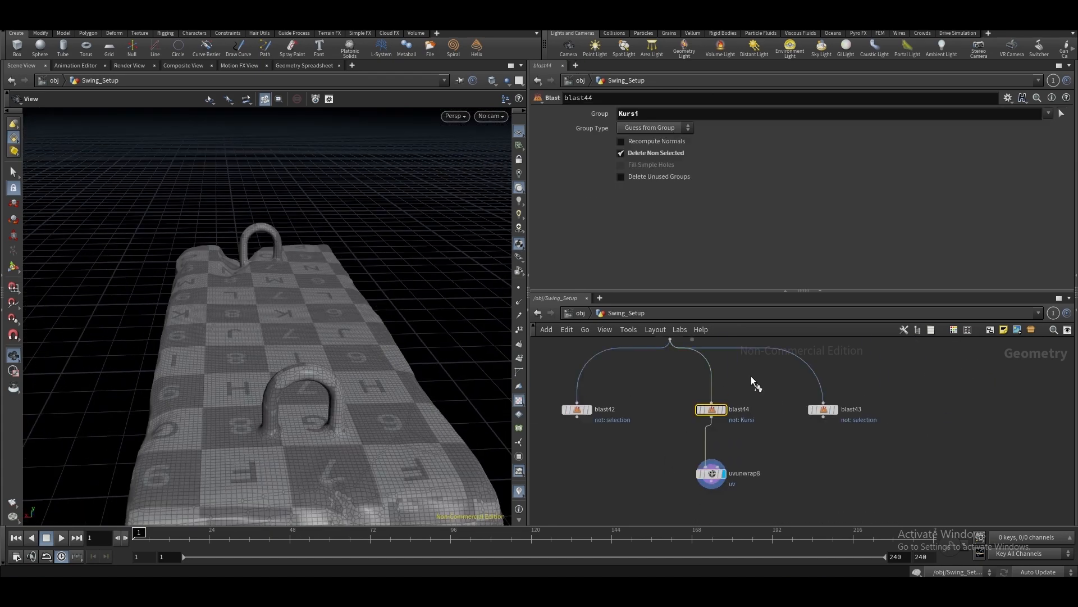
click(724, 410)
drag(330, 365, 359, 387)
right_drag(359, 388, 325, 354)
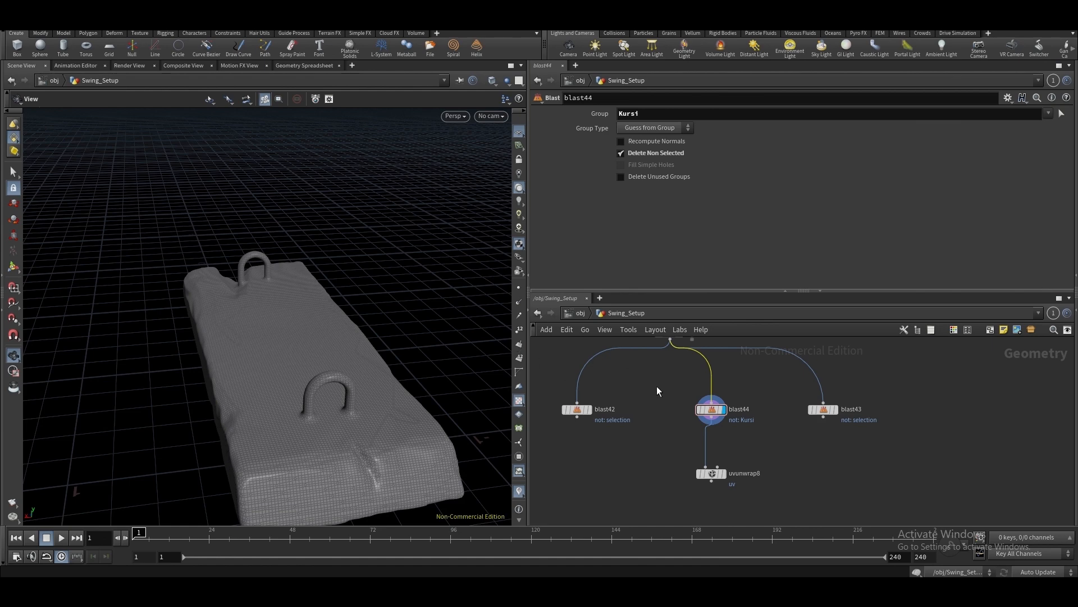
scroll(666, 400, down, 3)
middle_drag(727, 394, 716, 488)
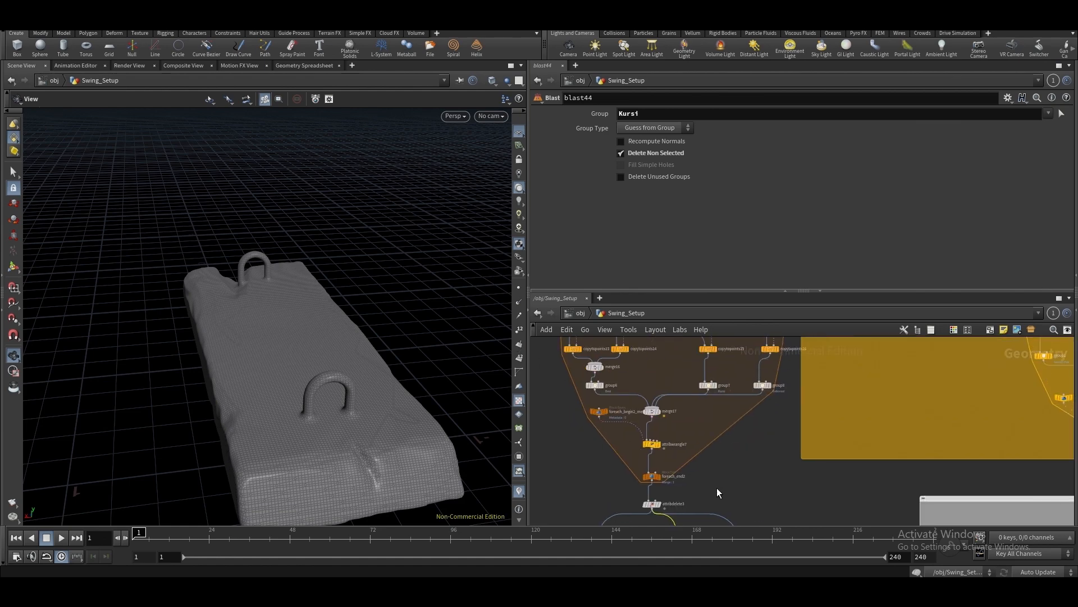
Examine the VDB from Polygons and Convert VDB nodes that build the seat mesh inside the for-each loop
scroll(684, 421, up, 1)
middle_drag(683, 420, 668, 492)
scroll(669, 423, up, 2)
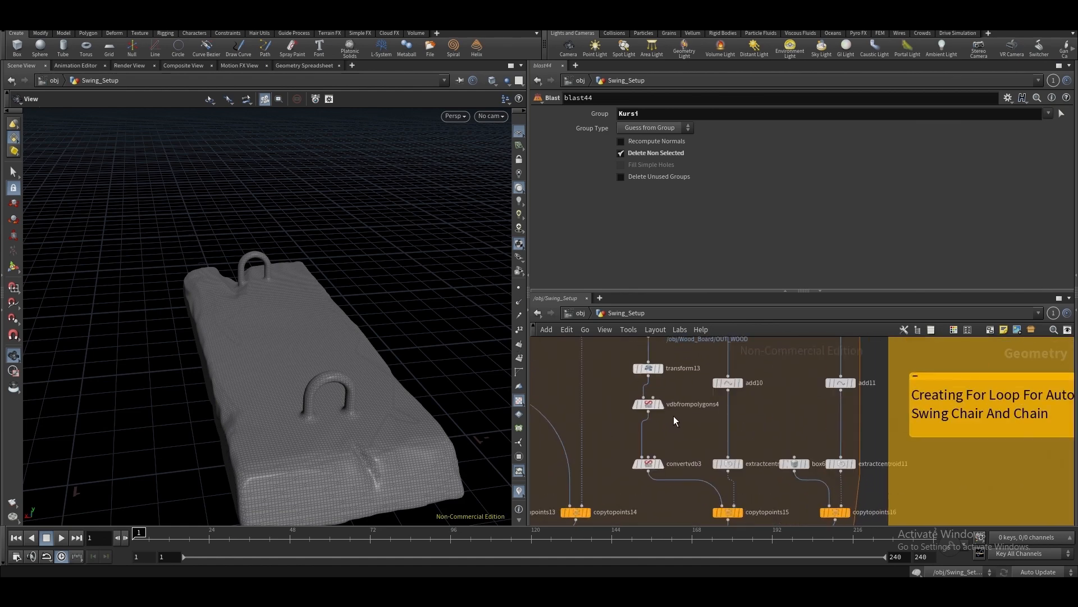
mouse_move(679, 420)
mouse_down()
mouse_move(625, 389)
mouse_move(677, 421)
mouse_move(649, 473)
mouse_move(618, 486)
mouse_up()
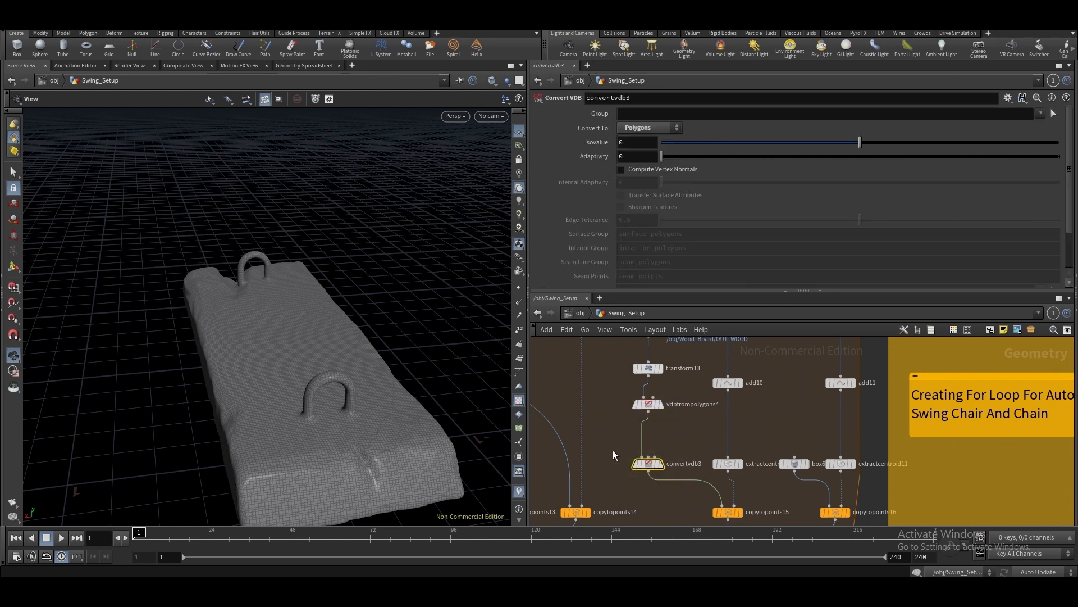
drag(692, 483, 692, 483)
scroll(684, 454, down, 2)
mouse_move(684, 508)
middle_down()
mouse_move(694, 351)
mouse_move(683, 490)
middle_up()
mouse_move(692, 406)
middle_down()
mouse_move(691, 453)
mouse_move(703, 397)
middle_up()
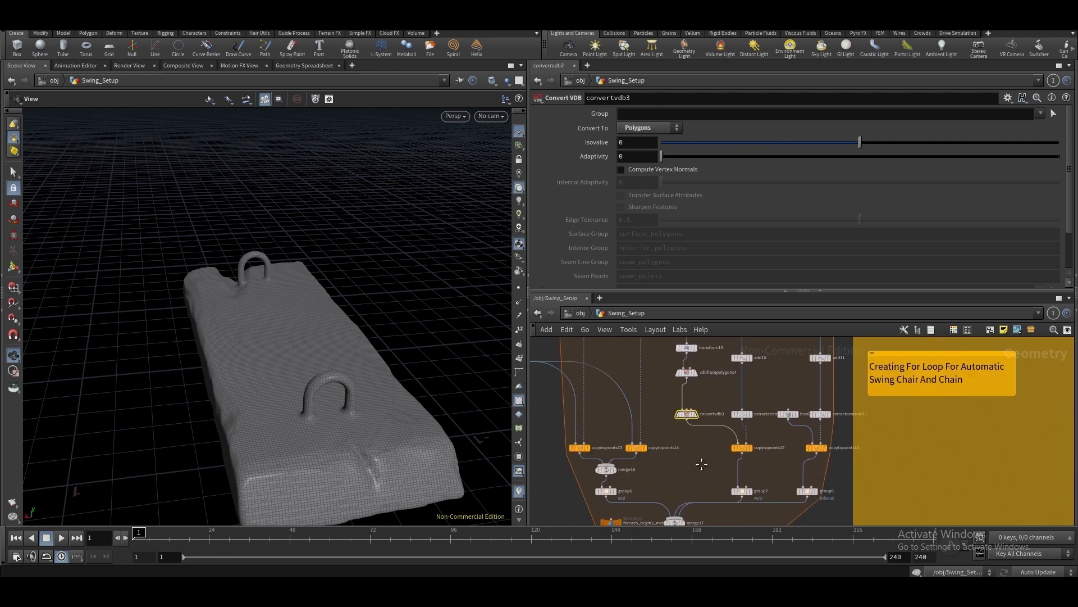
middle_drag(702, 464, 733, 376)
scroll(734, 387, up, 3)
Display the UV Unwrap node below blast44 again
drag(769, 375, 646, 438)
drag(628, 443, 753, 501)
drag(757, 464, 749, 472)
key(r)
scroll(736, 470, down, 1)
middle_drag(736, 469, 733, 409)
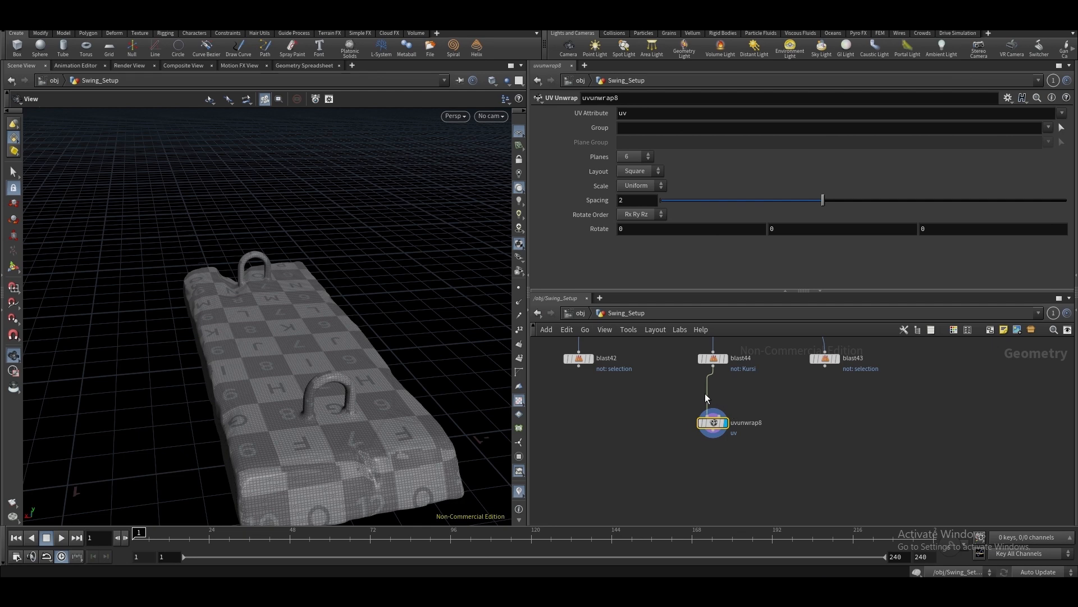
Add a Merge node below the Blast branches and connect blast42's output to it
middle_drag(660, 397, 662, 412)
scroll(663, 424, down, 1)
scroll(663, 416, down, 2)
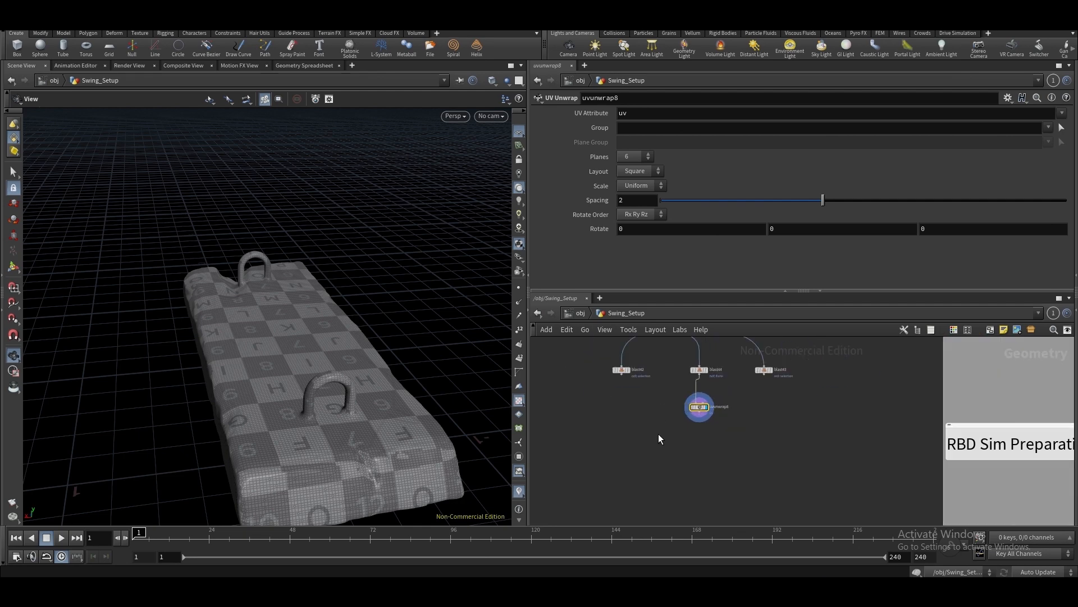
key(Tab)
text(merge)
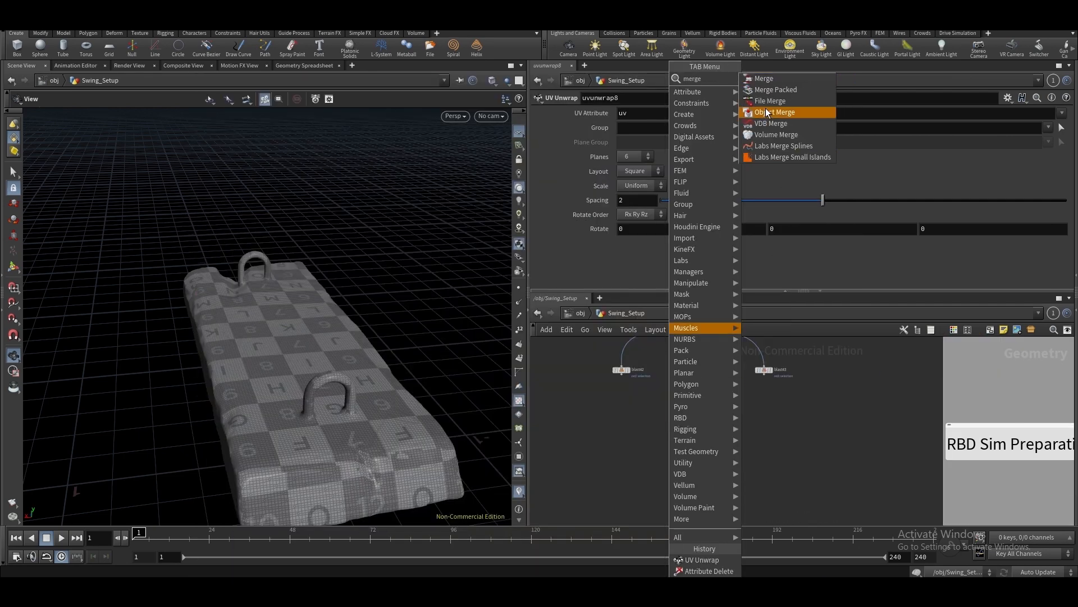
click(767, 112)
click(665, 457)
click(621, 370)
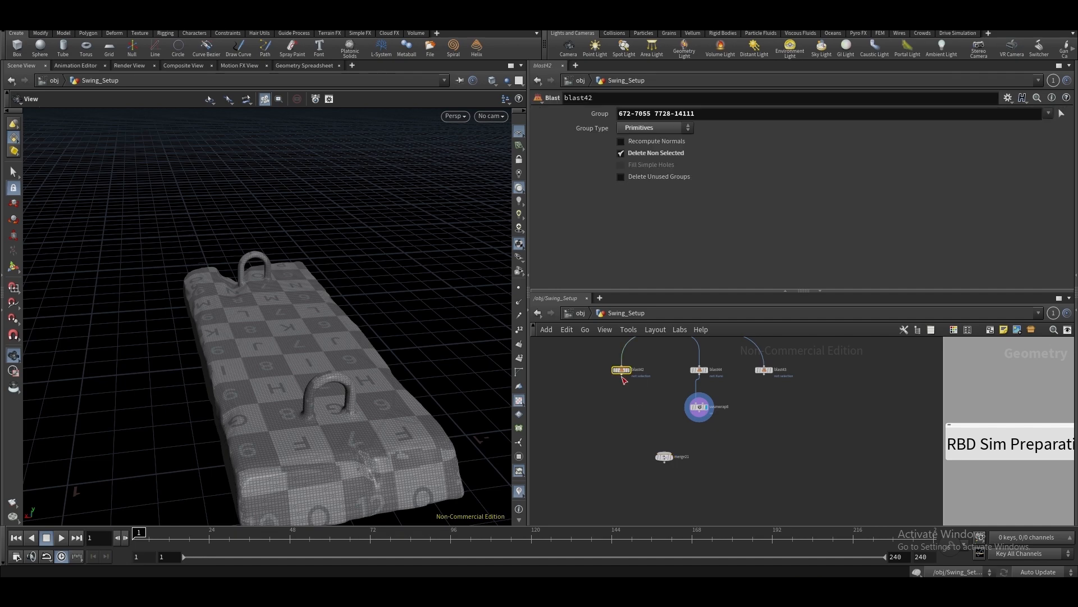
drag(622, 375, 664, 456)
Display blast42 and frame its two chains in the viewport
middle_drag(660, 403, 659, 422)
click(629, 393)
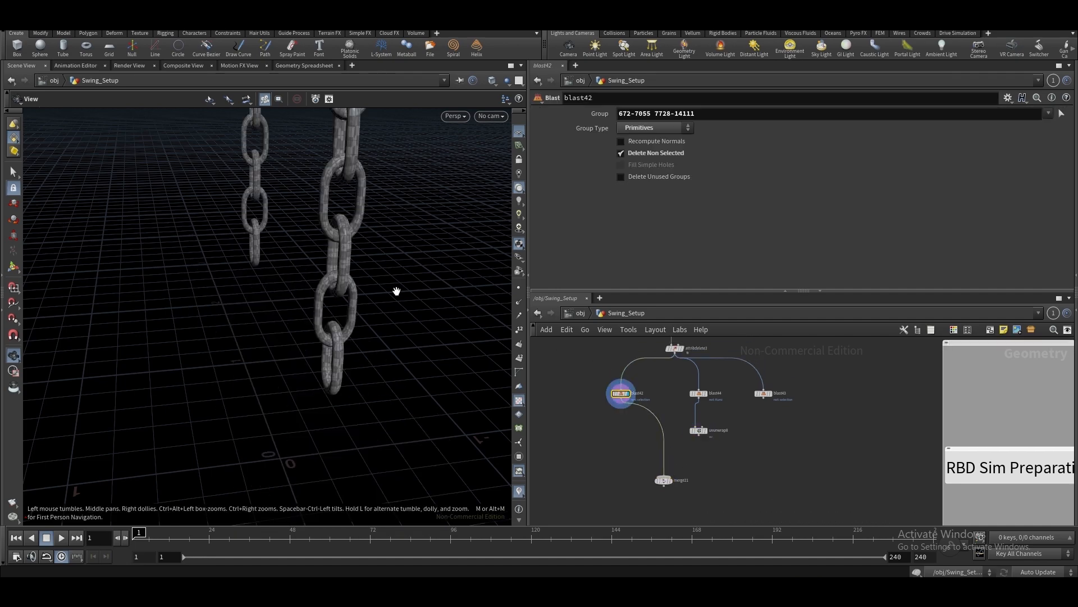
key(space+f)
drag(397, 291, 388, 284)
scroll(388, 285, down, 3)
Connect the UV Unwrap output to the new Merge node and display the merged chains and seat
drag(699, 437, 665, 475)
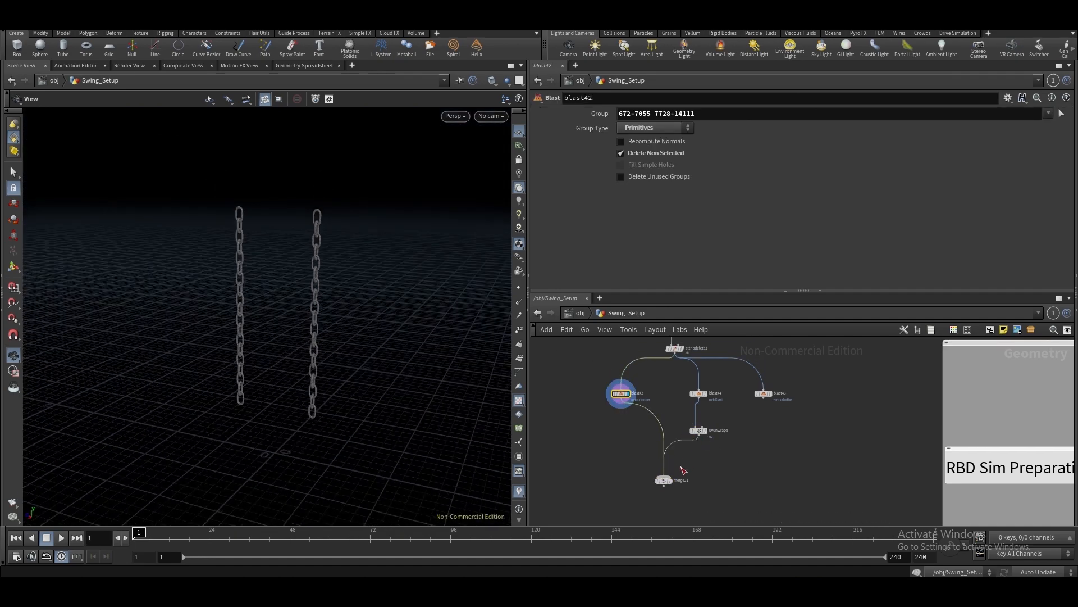
click(671, 480)
drag(270, 383, 386, 340)
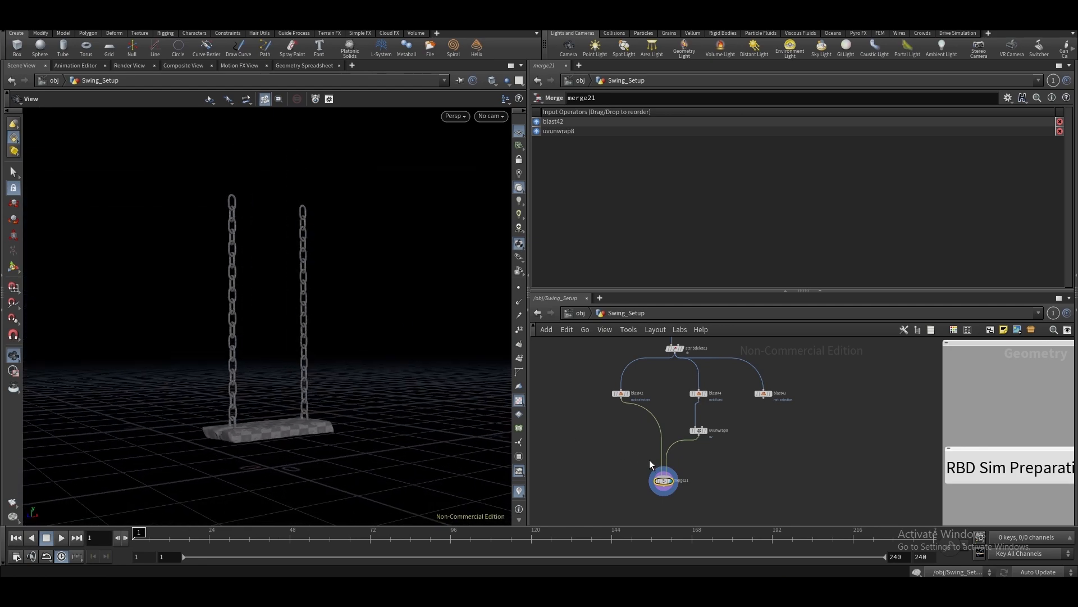
drag(578, 375, 750, 453)
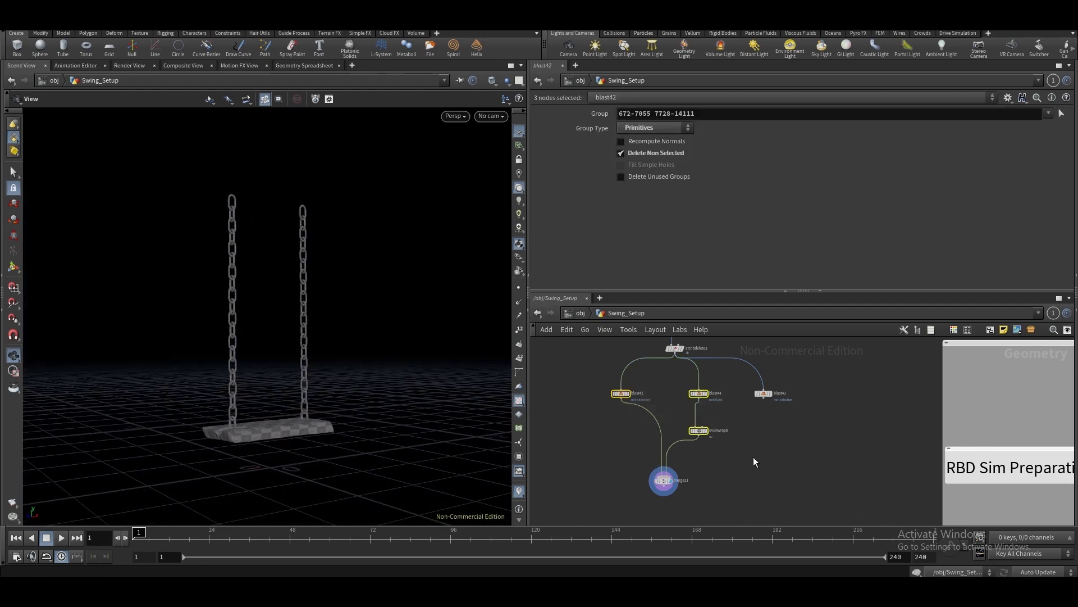
click(753, 456)
drag(623, 478, 698, 499)
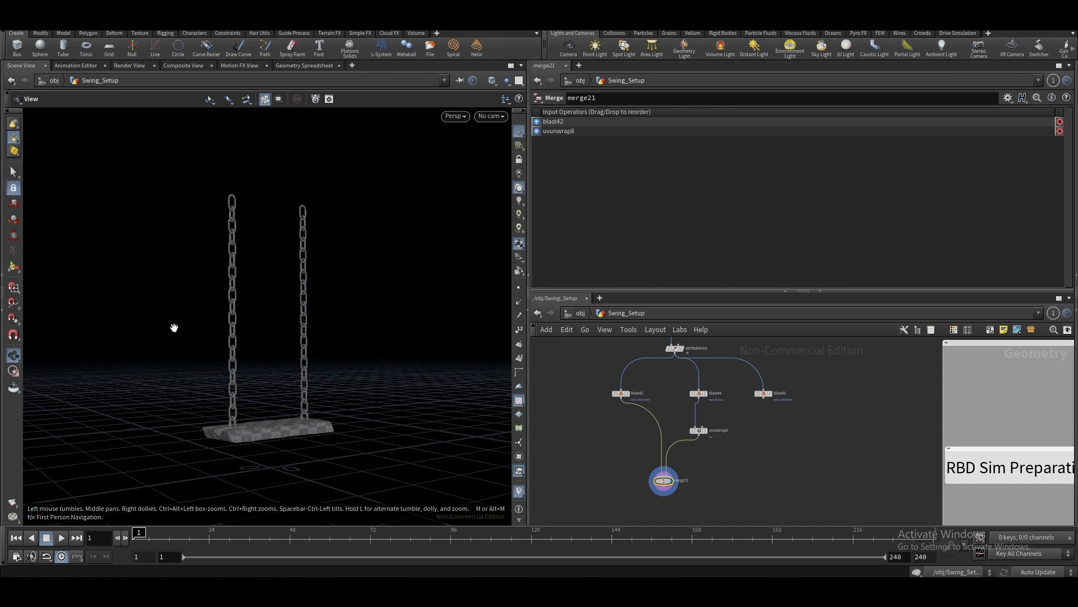
drag(174, 327, 297, 284)
right_drag(292, 341, 288, 303)
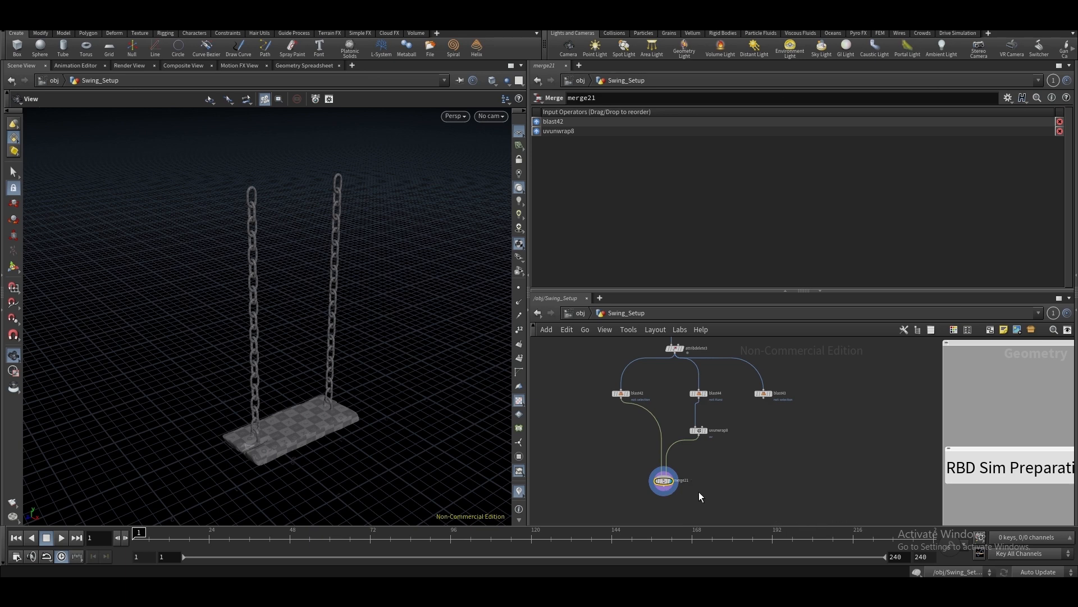
Add an Assemble node below merge21, fed by its output, and display it
key(Tab)
text(ass)
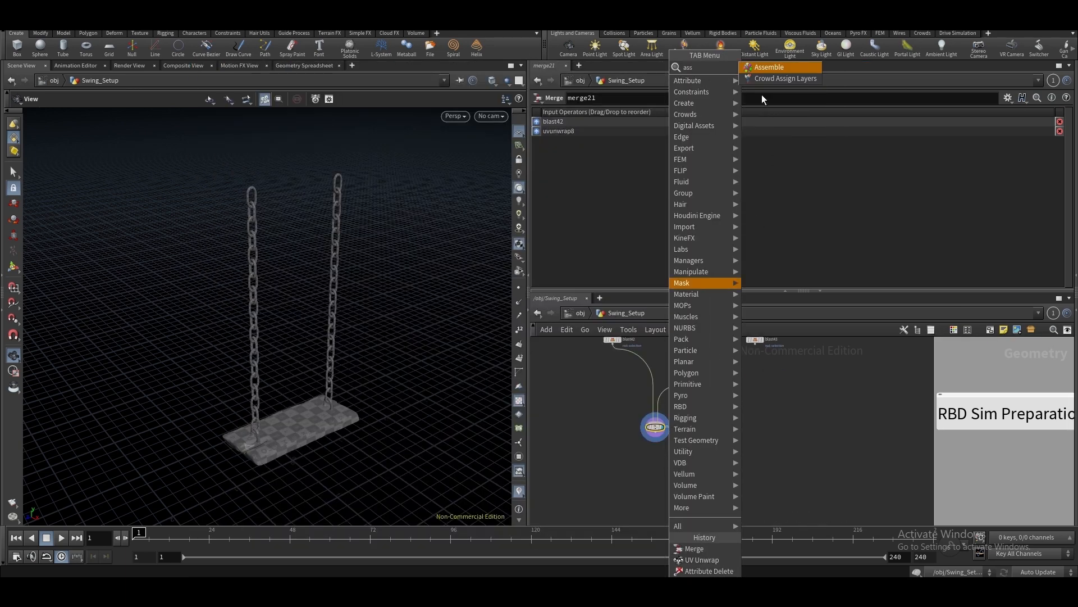
key(Return)
click(655, 470)
scroll(660, 440, up, 3)
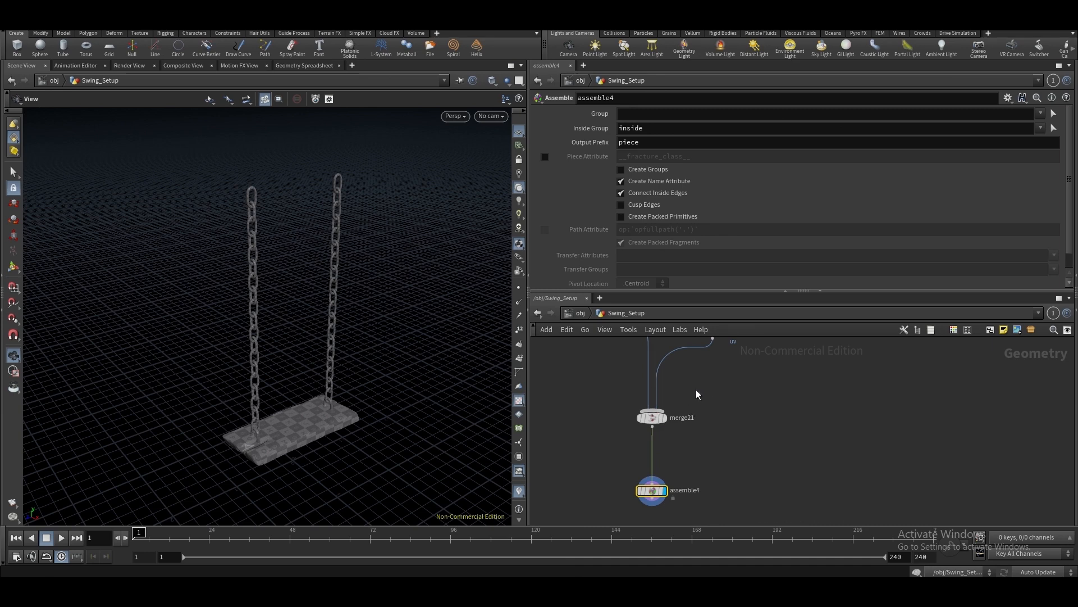
Inspect the individual chain links and the seat of the assembled swing in the viewport
drag(288, 409, 294, 418)
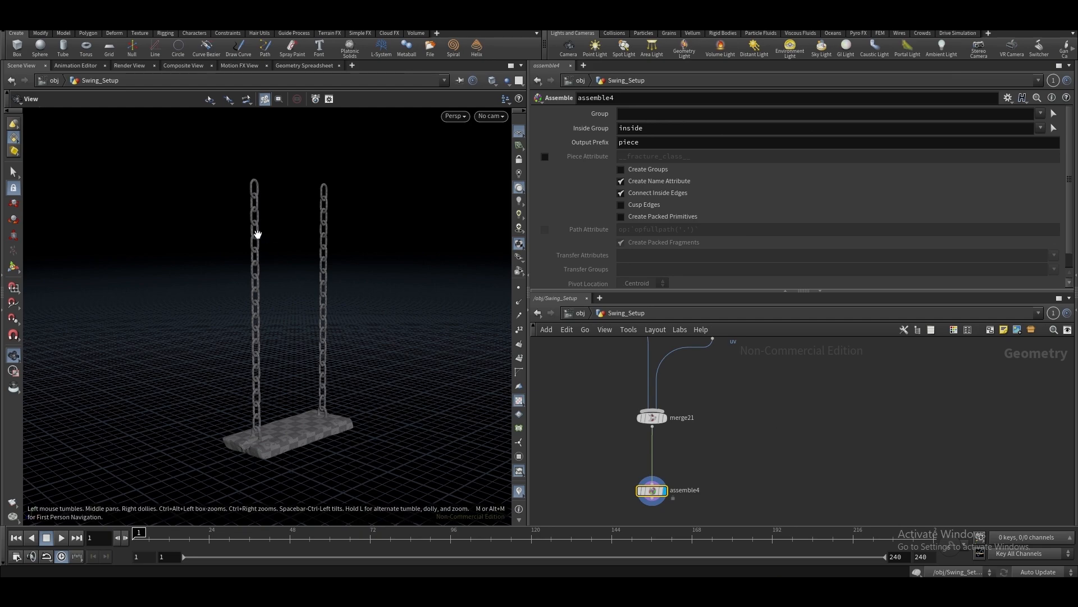
drag(255, 257, 274, 265)
scroll(262, 188, up, 5)
drag(262, 222, 264, 199)
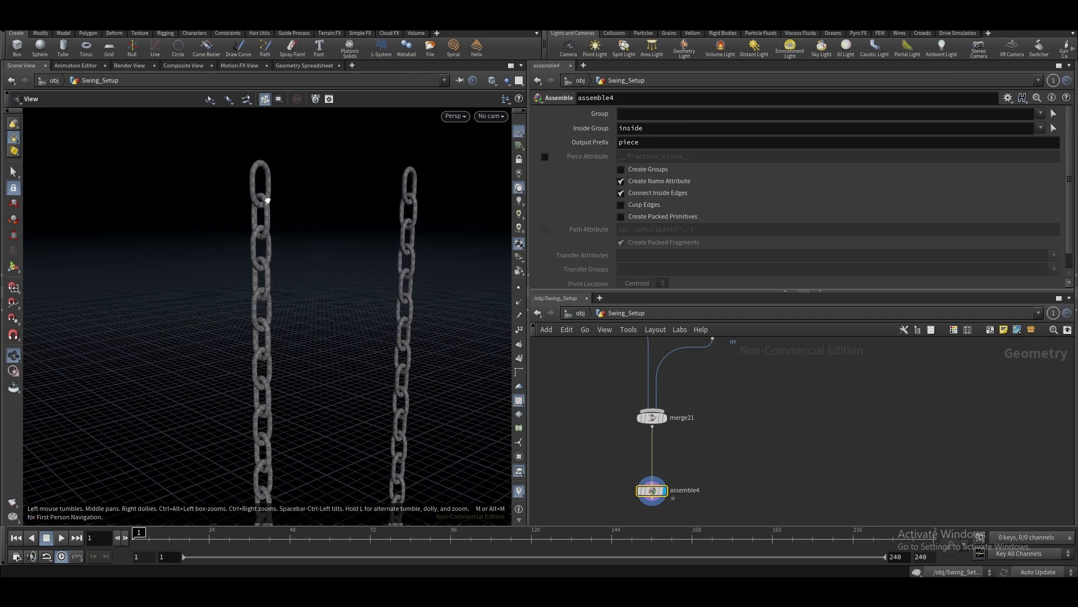
scroll(272, 186, up, 4)
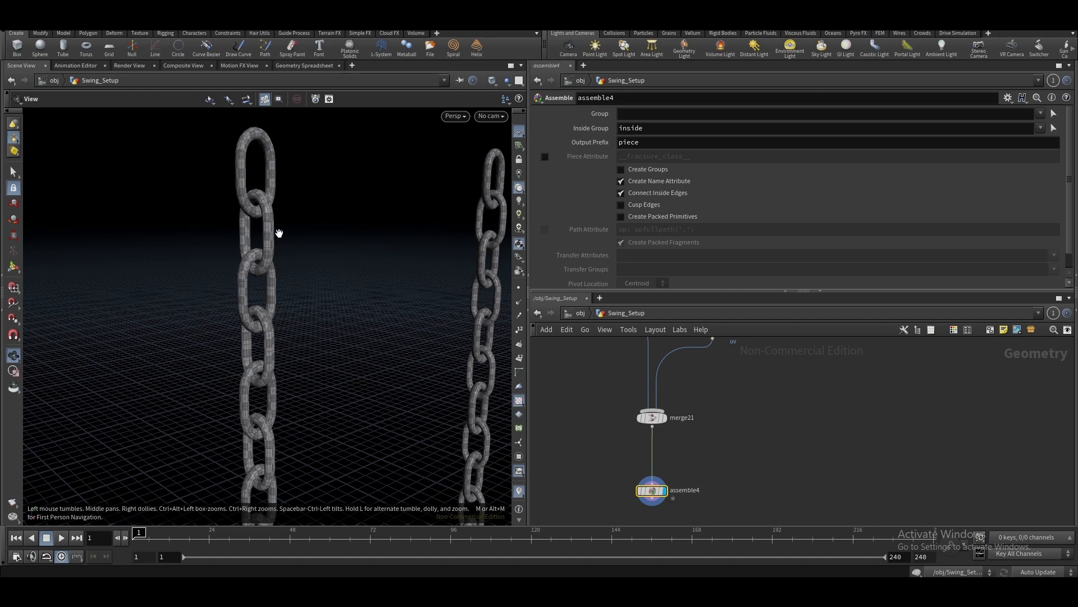
scroll(292, 242, down, 8)
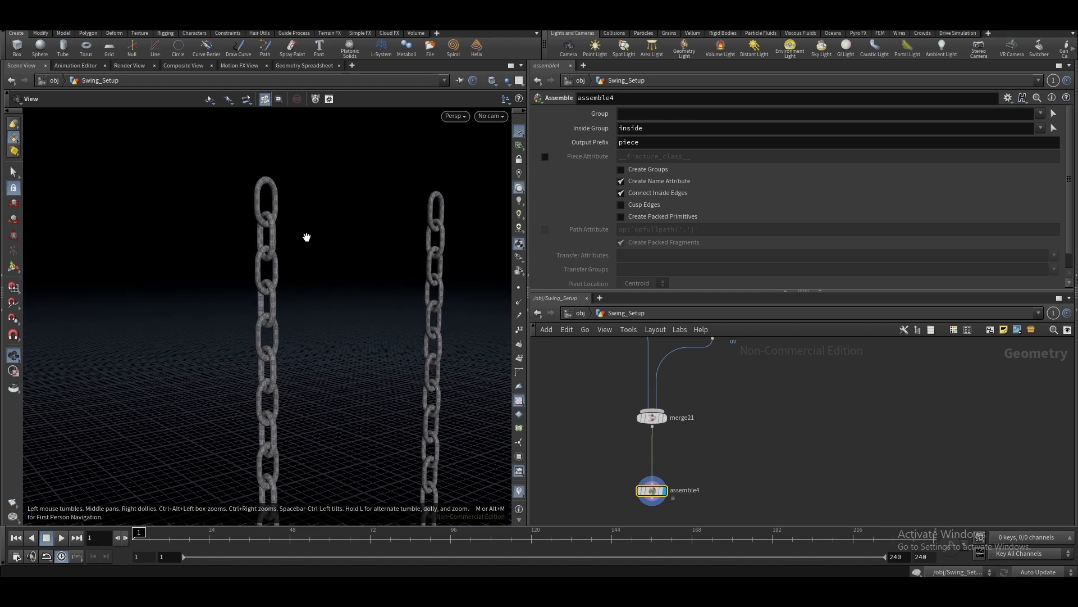
scroll(328, 291, down, 6)
drag(363, 334, 339, 306)
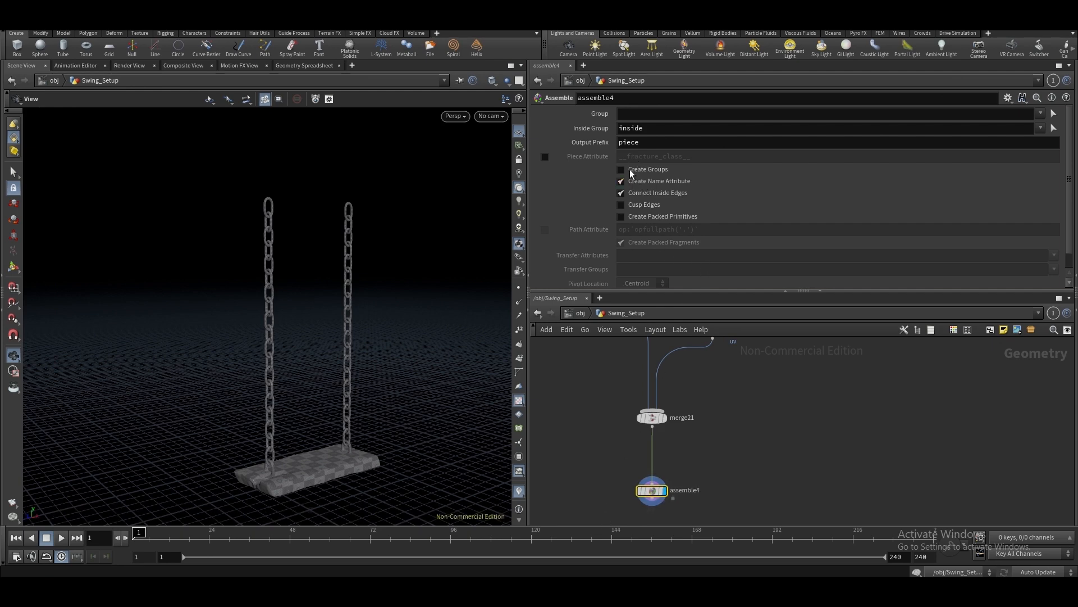
Set the Assemble node's Output Prefix to chain
double_click(647, 141)
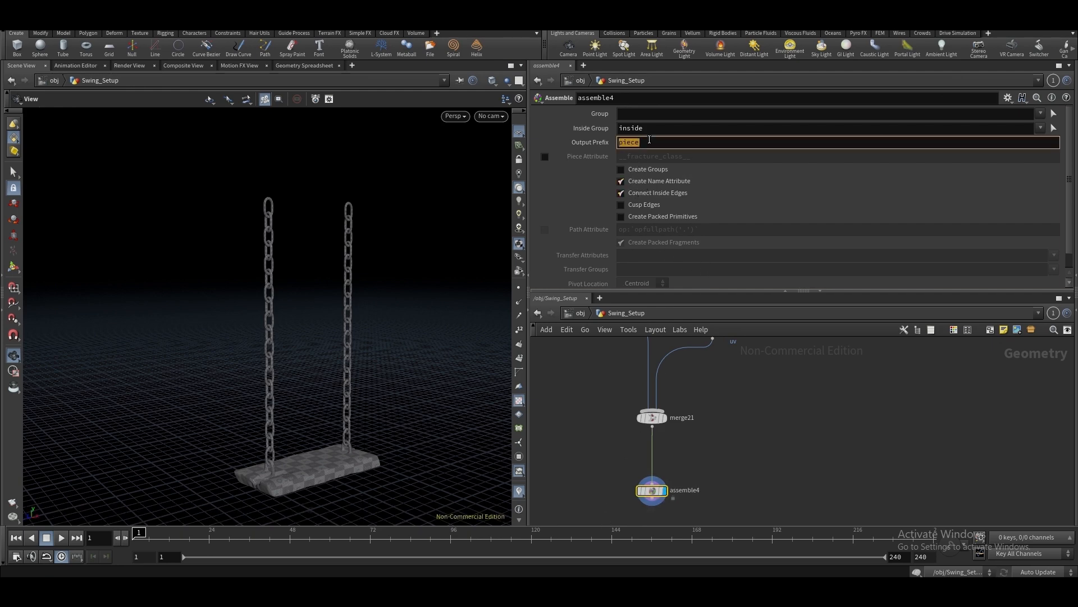
drag(721, 471, 630, 508)
drag(606, 457, 700, 511)
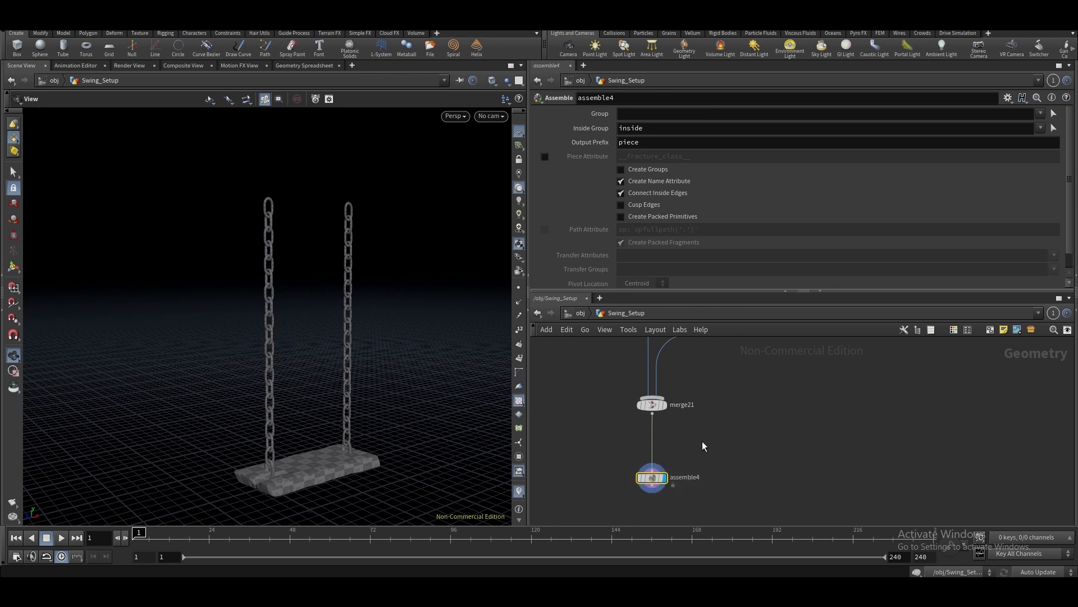
double_click(652, 142)
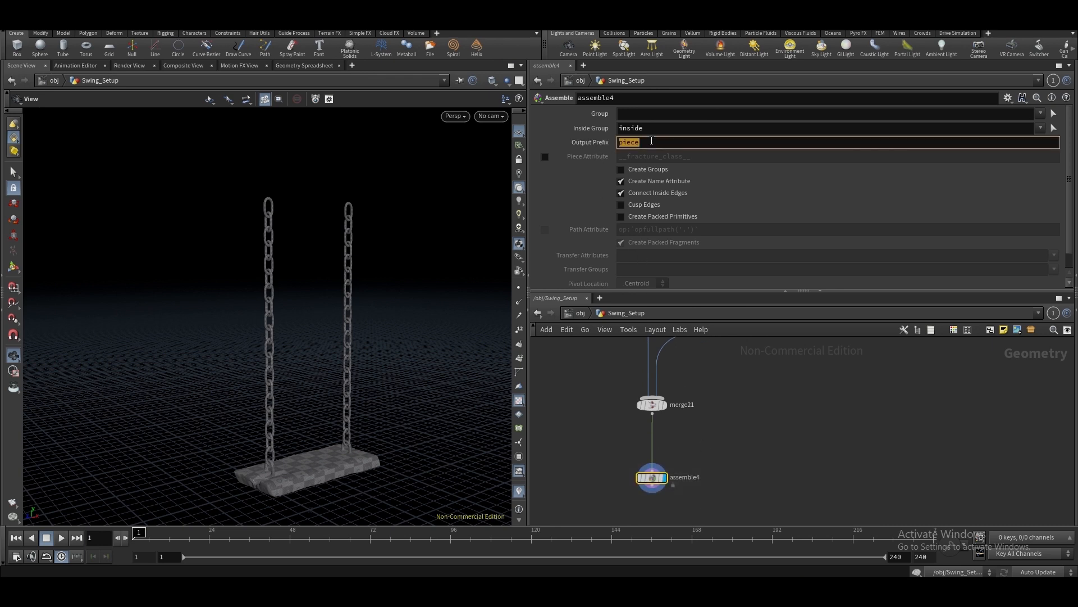
text(chain)
click(747, 392)
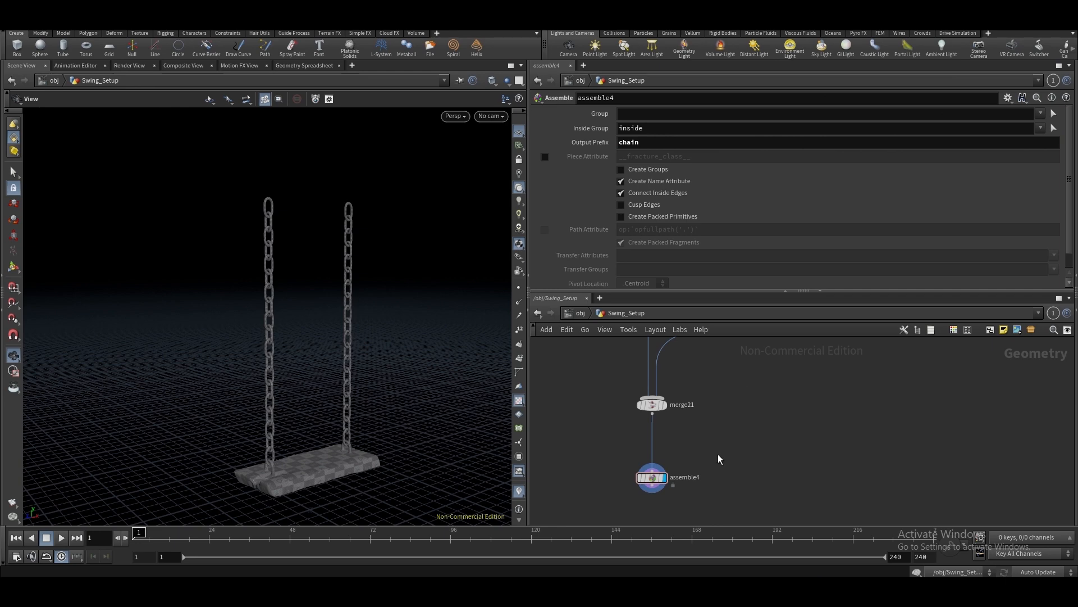
Add a VDB from Polygons node below assemble4, fed by its output, and display it
scroll(720, 458, down, 5)
middle_drag(828, 443, 806, 417)
scroll(789, 395, up, 6)
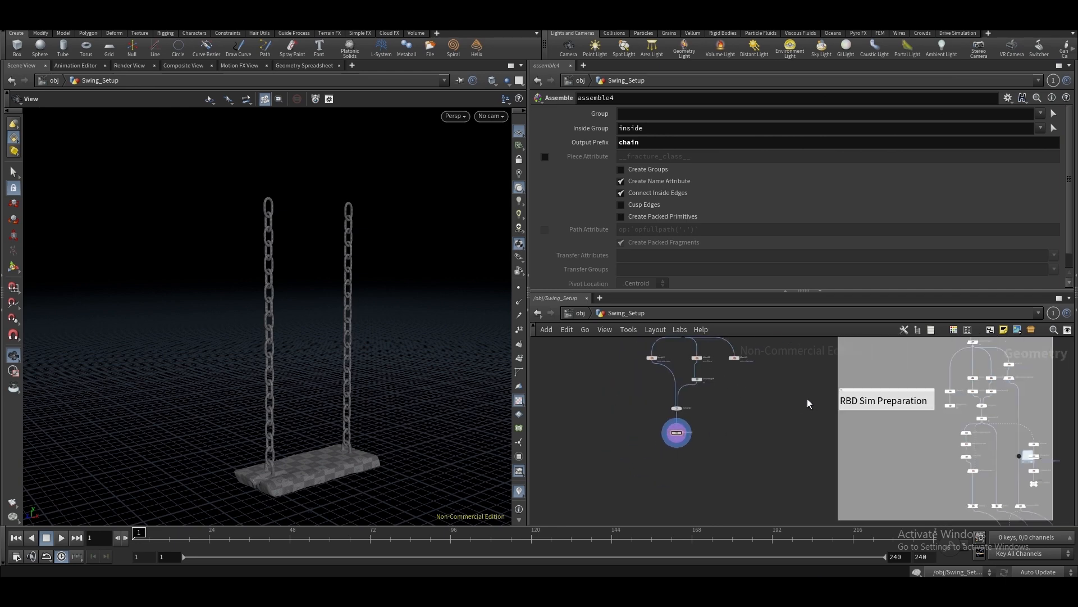
key(Tab)
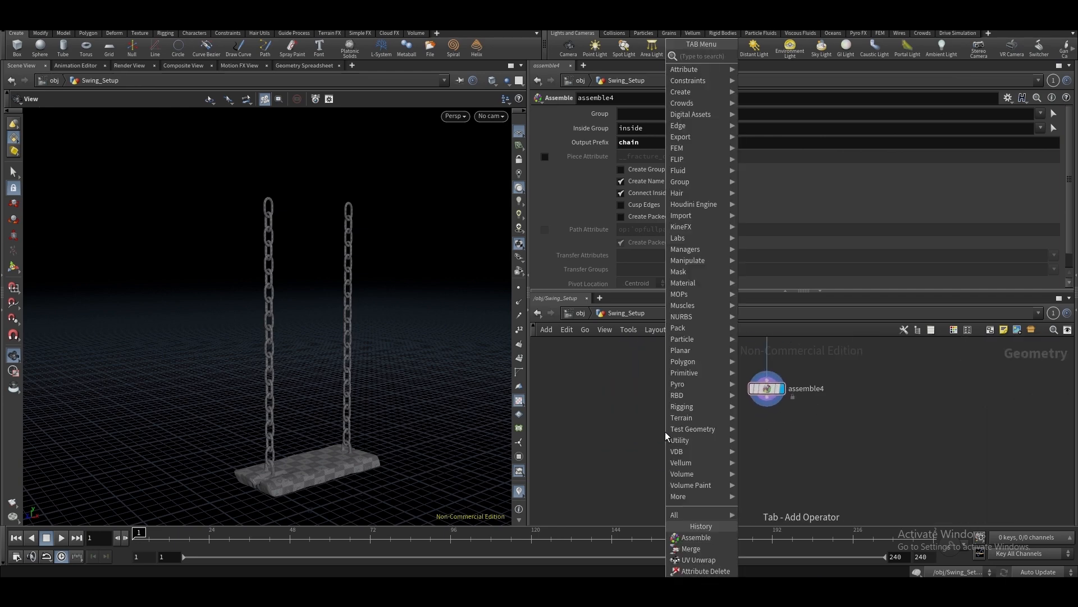
text(vdbfr)
click(789, 82)
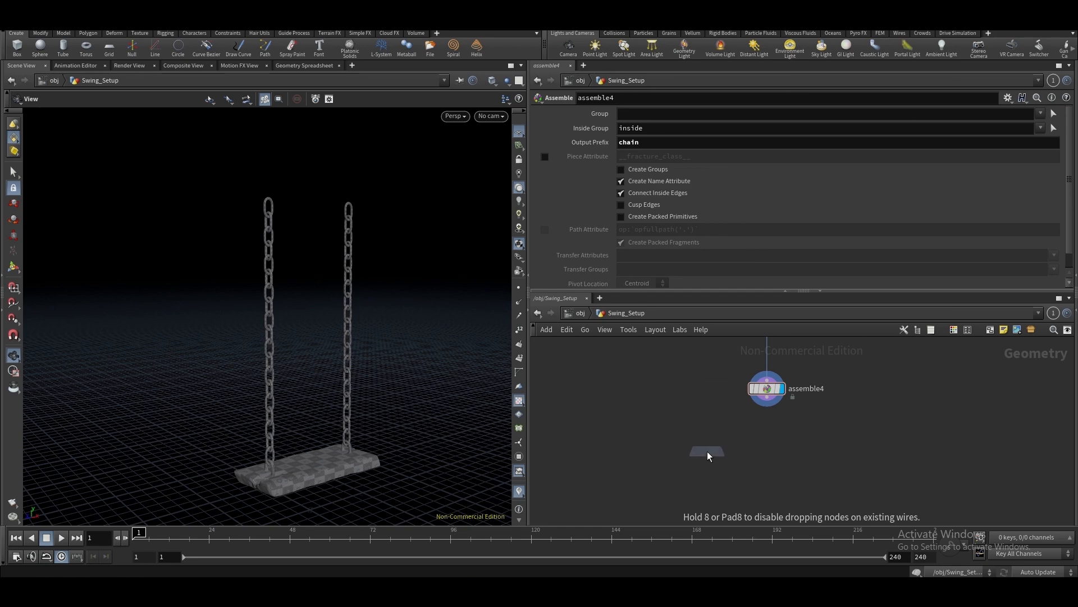
click(708, 455)
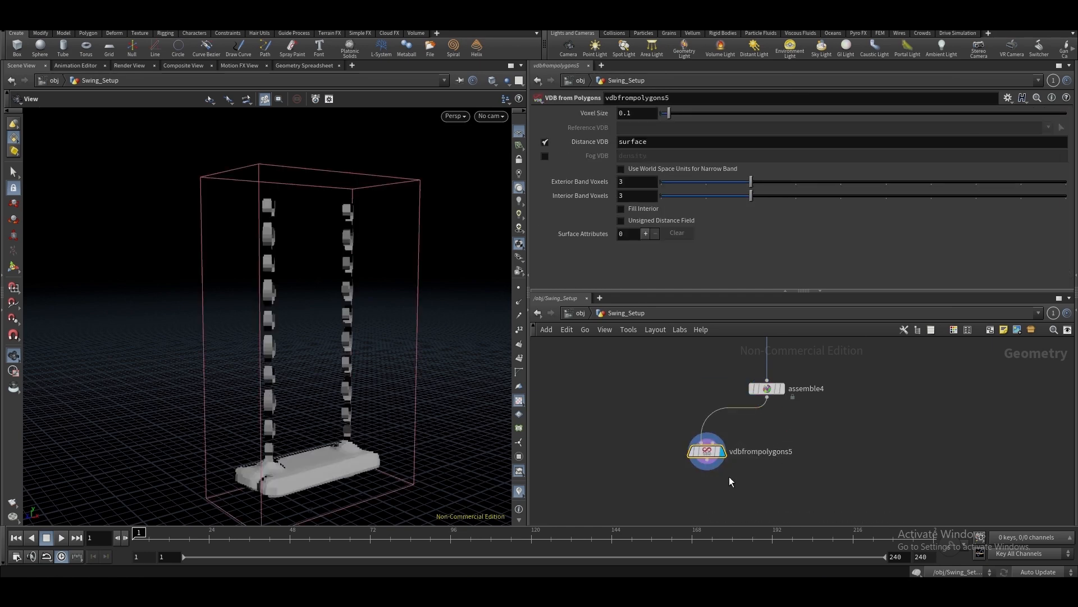
mouse_move(647, 407)
mouse_down()
mouse_move(769, 496)
mouse_move(658, 416)
mouse_up()
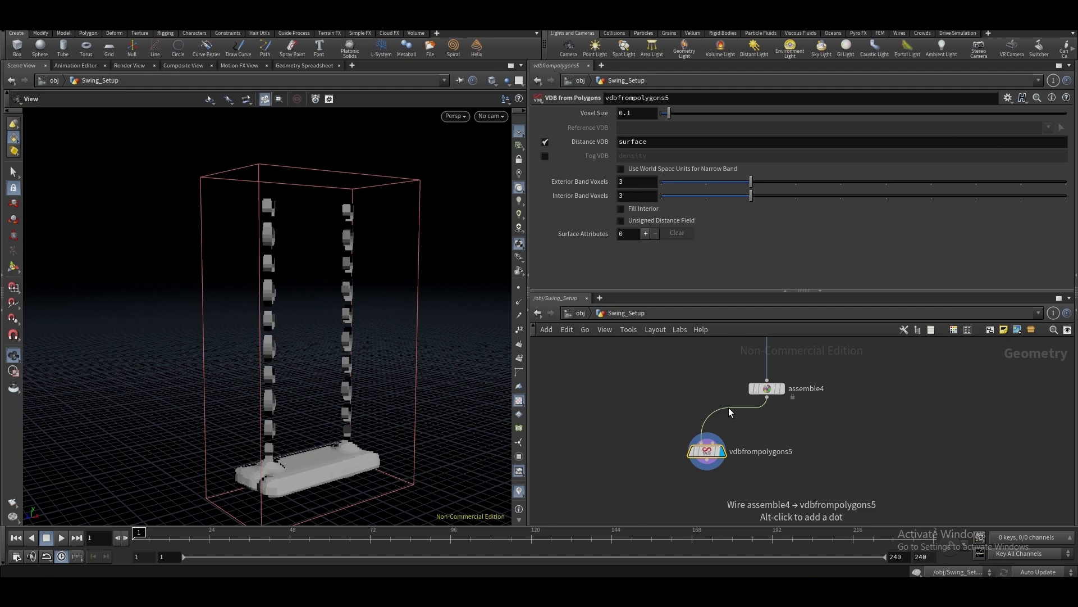
Display assemble4 again and examine how the chain links interlock up to the topmost link
click(780, 388)
click(765, 388)
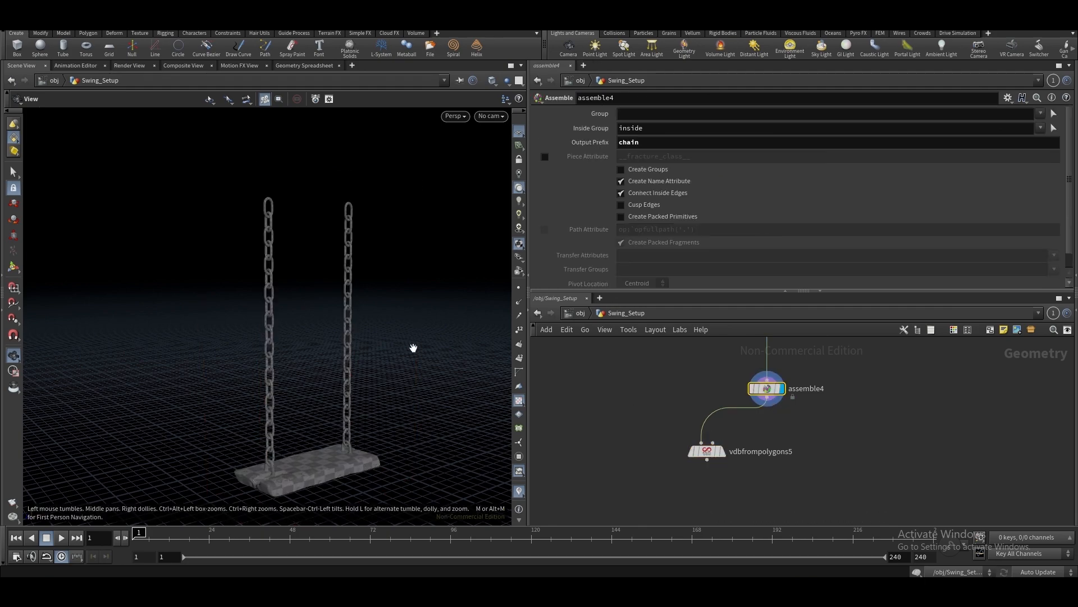
key(f)
scroll(252, 288, up, 8)
middle_drag(196, 270, 296, 355)
middle_drag(281, 218, 323, 417)
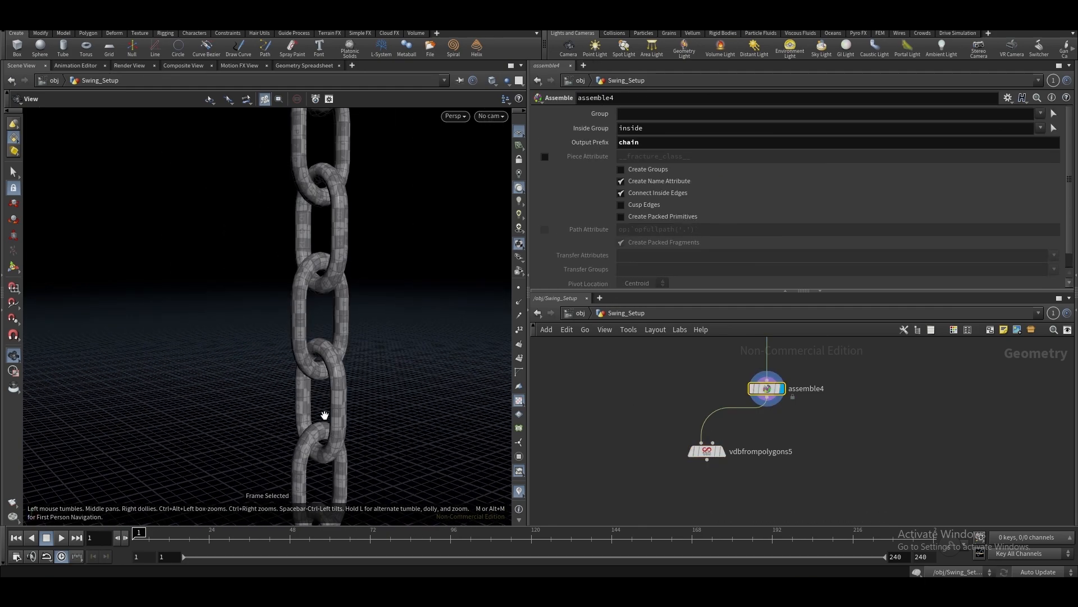
scroll(322, 413, down, 4)
middle_drag(322, 281, 324, 410)
scroll(333, 369, down, 4)
scroll(333, 369, up, 6)
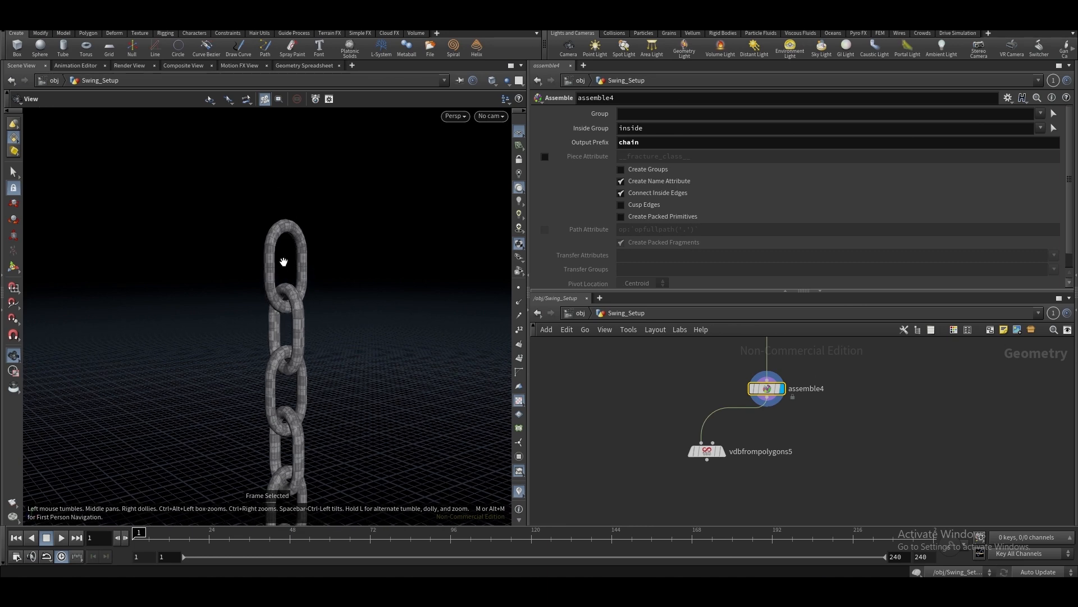
scroll(294, 313, down, 4)
scroll(294, 313, up, 6)
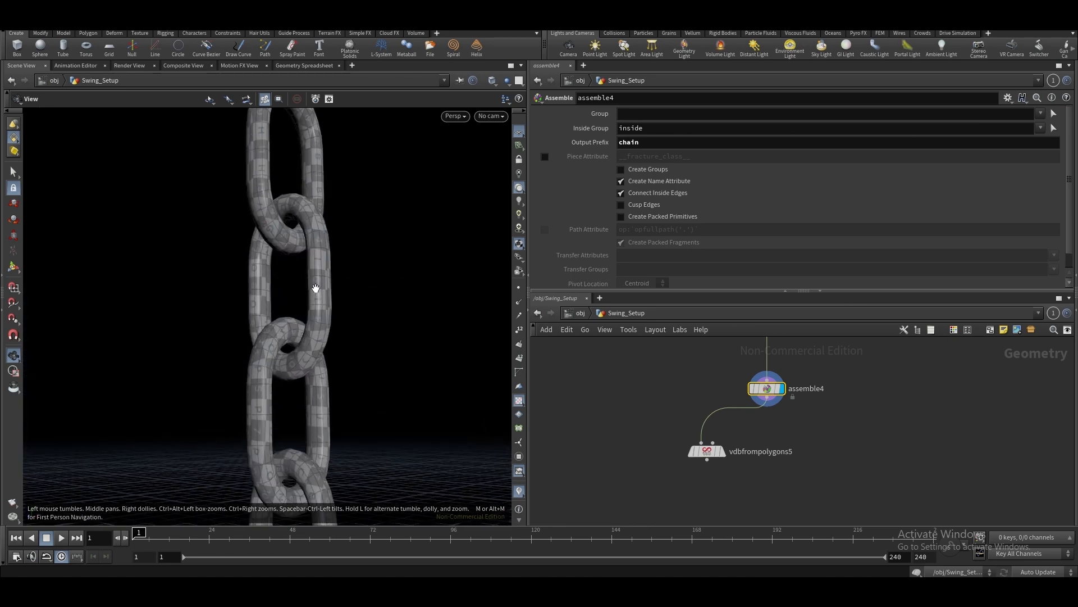
scroll(295, 296, down, 1)
scroll(295, 296, down, 4)
scroll(303, 236, up, 6)
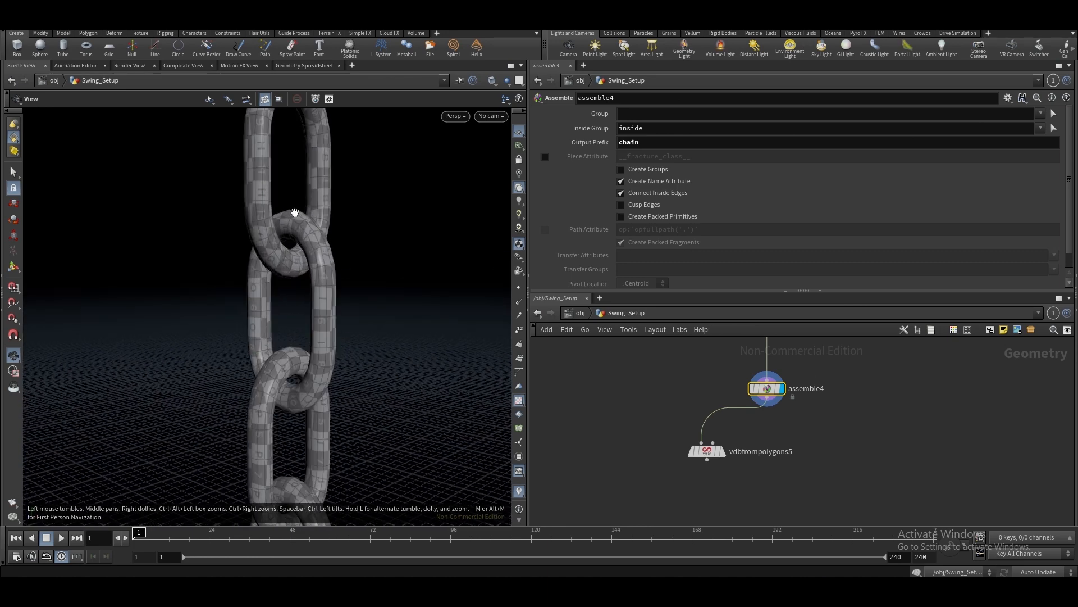
scroll(294, 295, up, 3)
drag(299, 269, 294, 247)
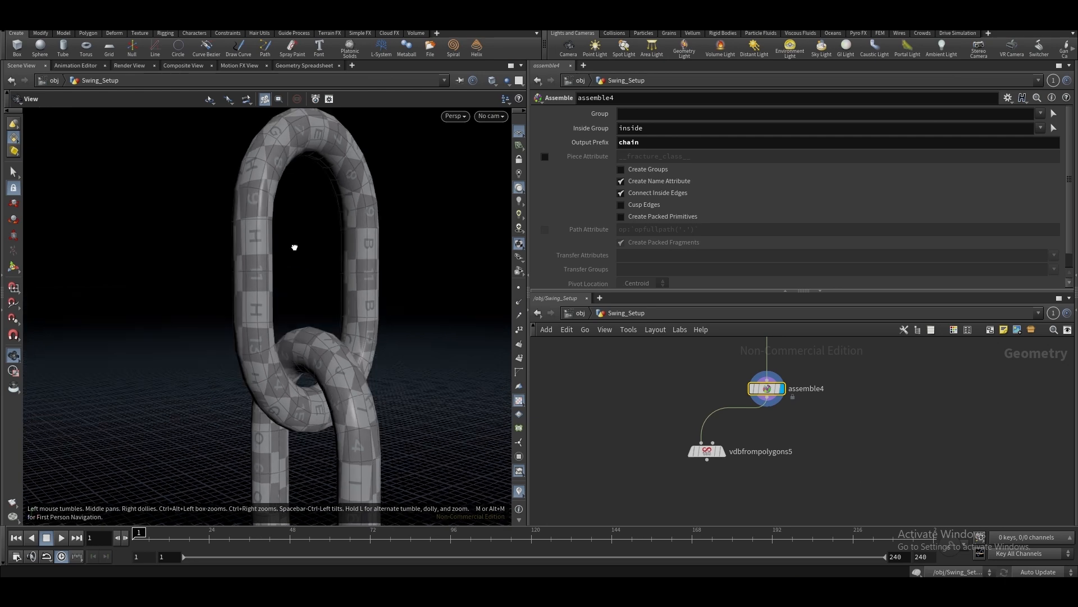
Examine the links along both chains and compare the vdbfrompolygons5 result with the original assemble4 geometry
scroll(303, 252, down, 7)
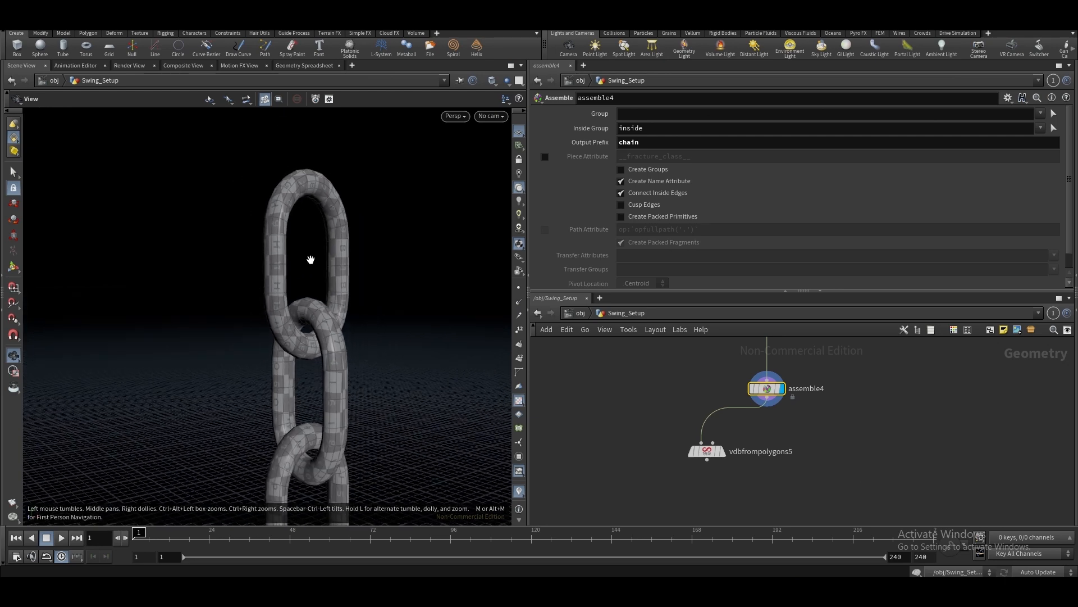
scroll(320, 255, down, 8)
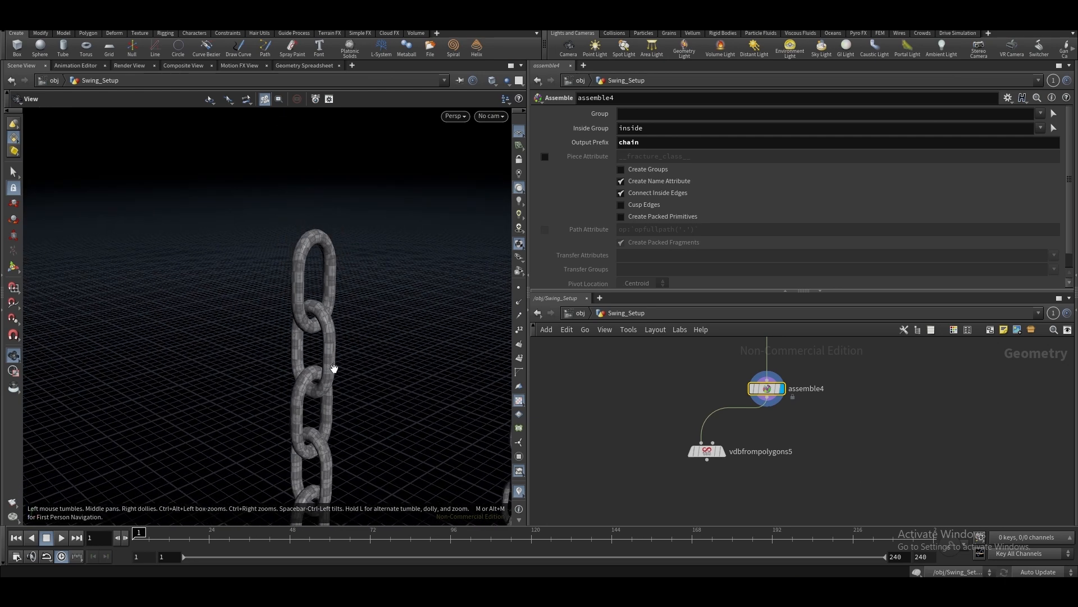
mouse_move(326, 271)
mouse_down()
mouse_move(325, 281)
mouse_move(330, 252)
mouse_up()
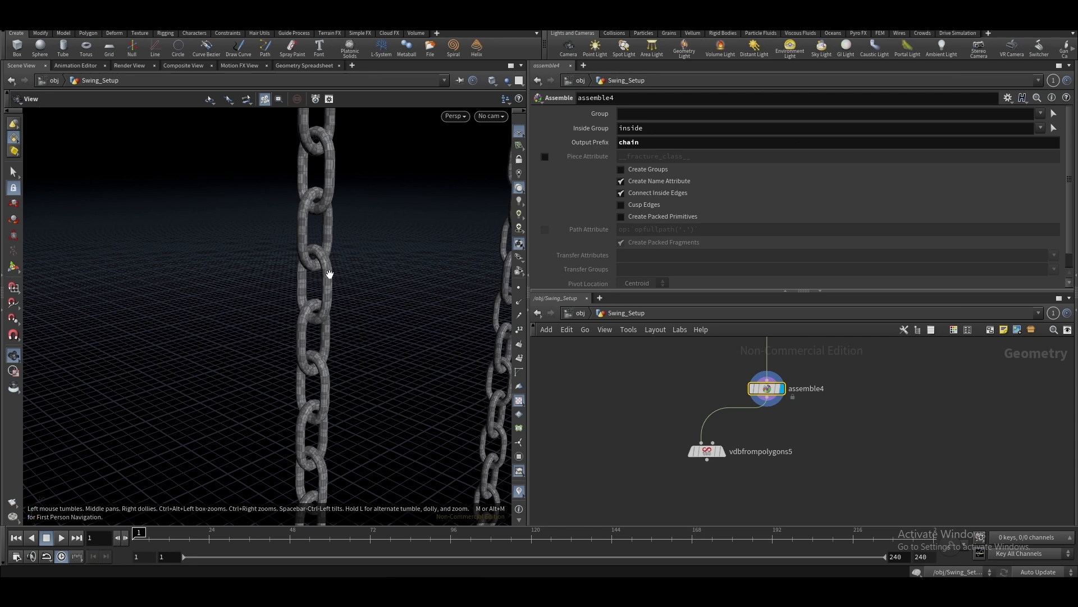
scroll(340, 276, up, 10)
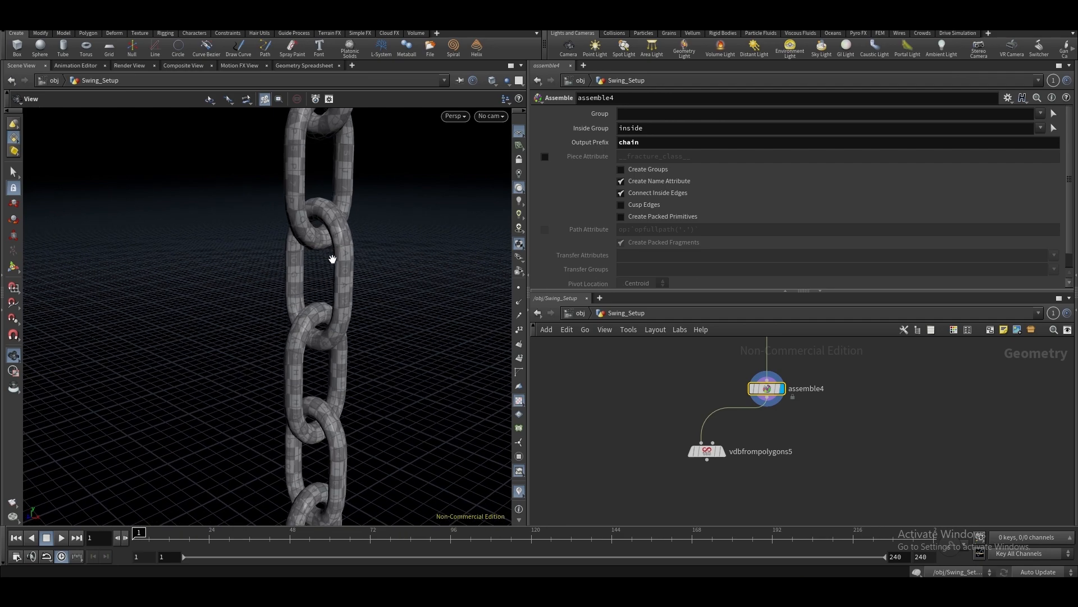
scroll(315, 285, down, 5)
drag(315, 284, 343, 269)
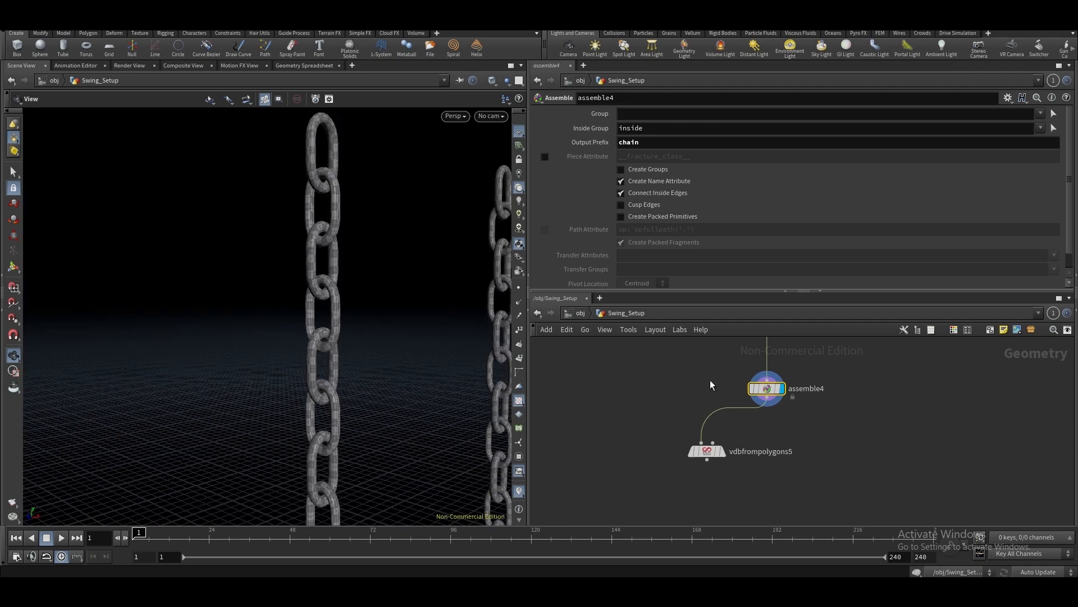
drag(755, 477, 646, 405)
click(722, 451)
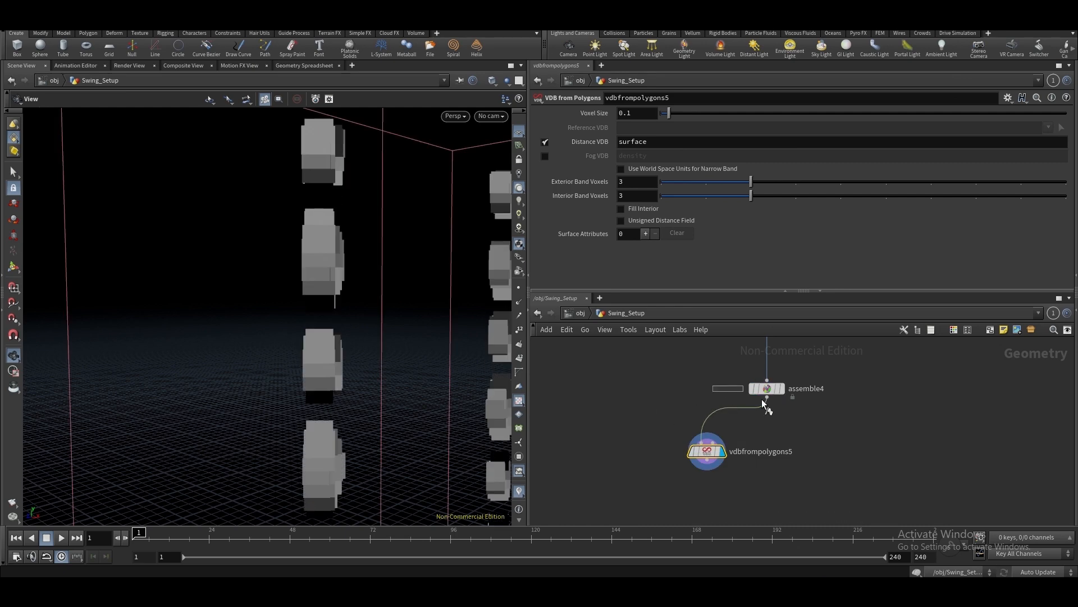
click(782, 389)
click(758, 390)
scroll(342, 329, down, 5)
drag(342, 329, 362, 309)
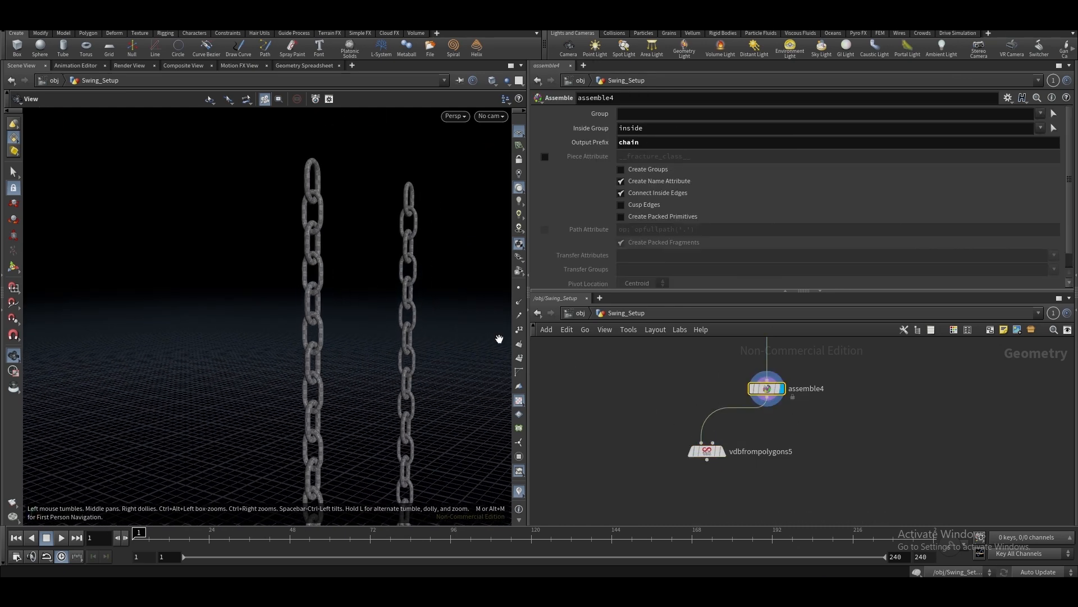
Display vdbfrompolygons5 with the whole swing, both chains and seat, in view
drag(776, 434, 692, 481)
drag(661, 414, 743, 485)
drag(814, 438, 702, 366)
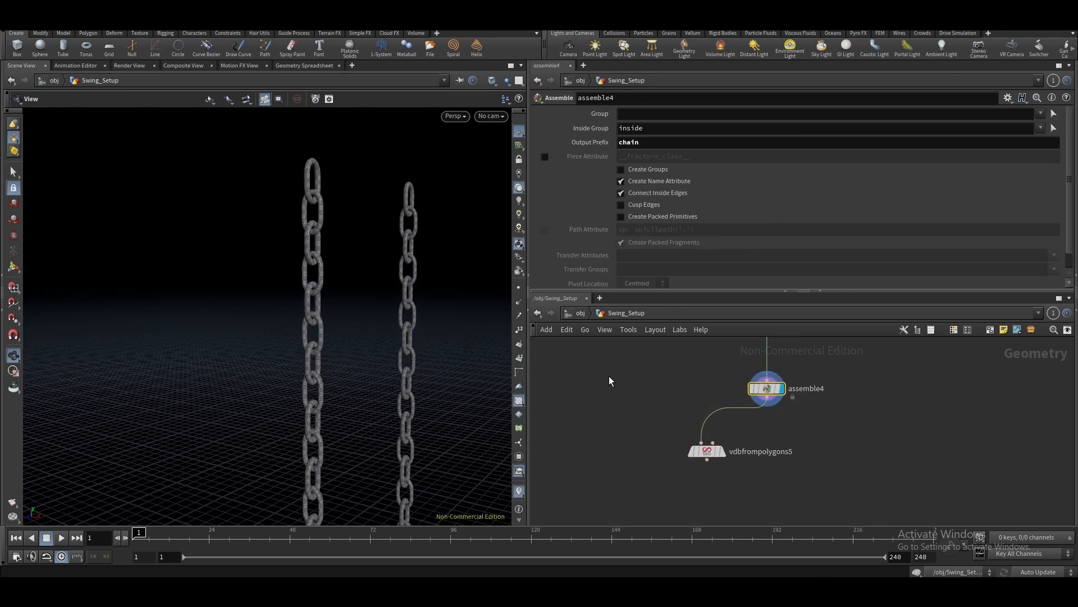
scroll(420, 339, down, 3)
drag(420, 339, 390, 318)
scroll(388, 321, down, 3)
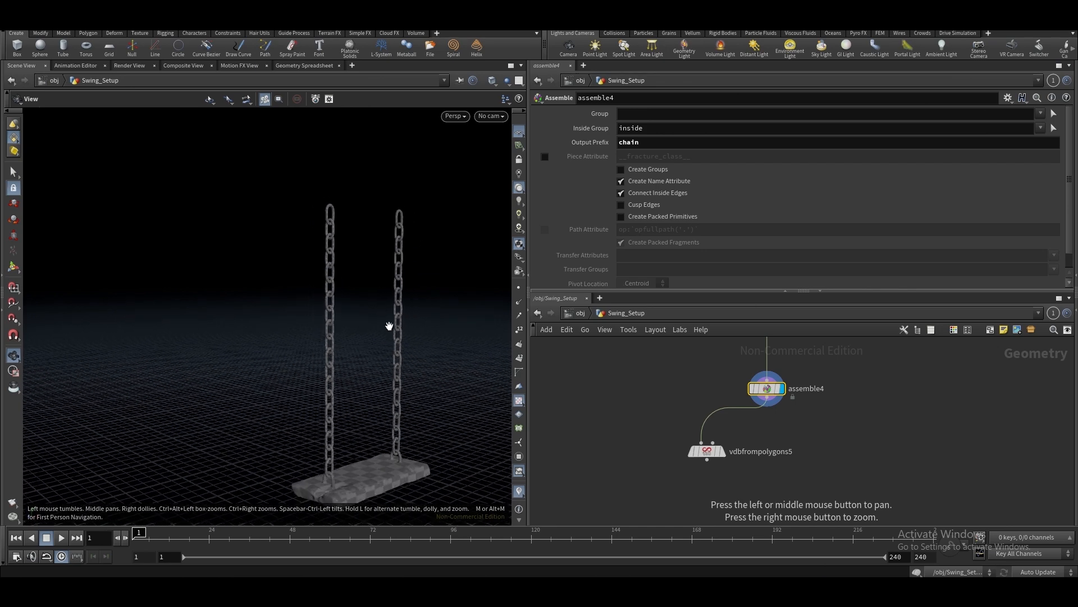
middle_drag(388, 325, 357, 296)
drag(685, 416, 723, 506)
key(r)
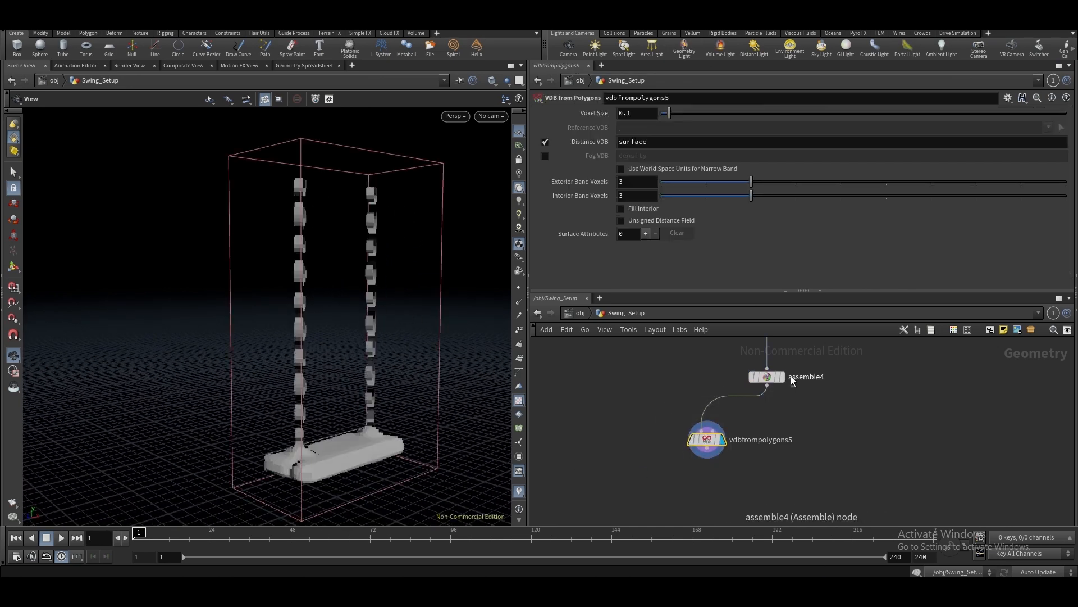
drag(806, 426, 715, 362)
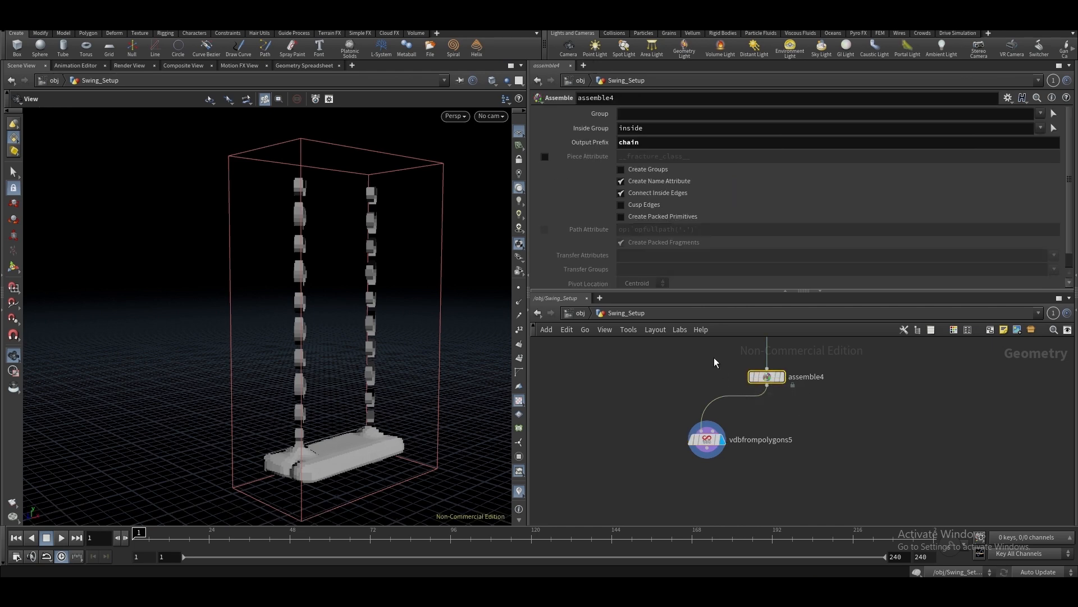
drag(660, 402, 724, 466)
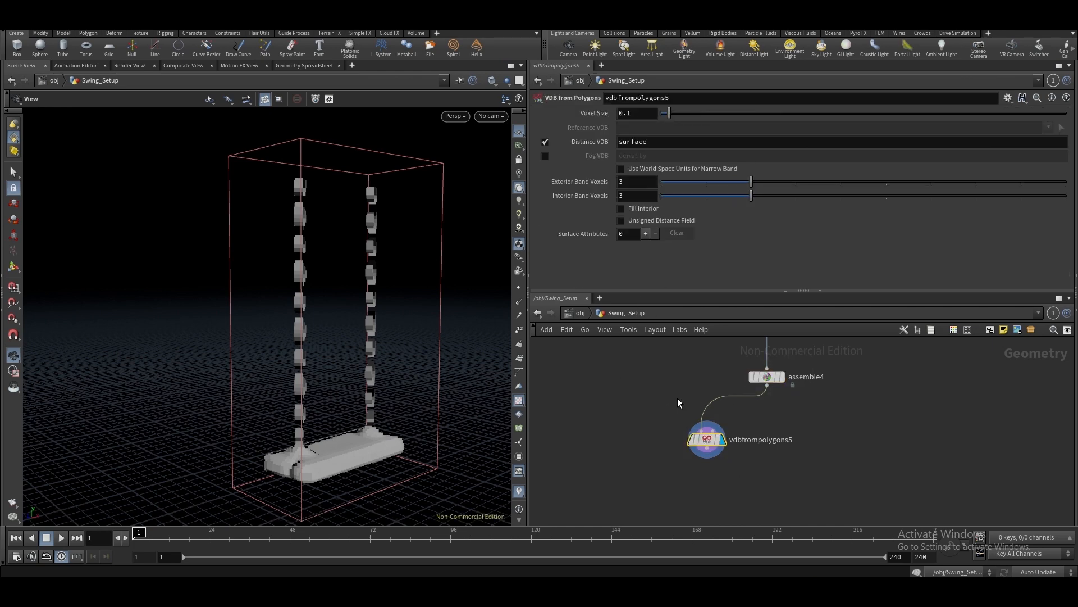
drag(668, 397, 741, 481)
Add a VDB to Spheres node below vdbfrompolygons5, fed by its output, and display it
middle_drag(725, 493, 687, 432)
key(Tab)
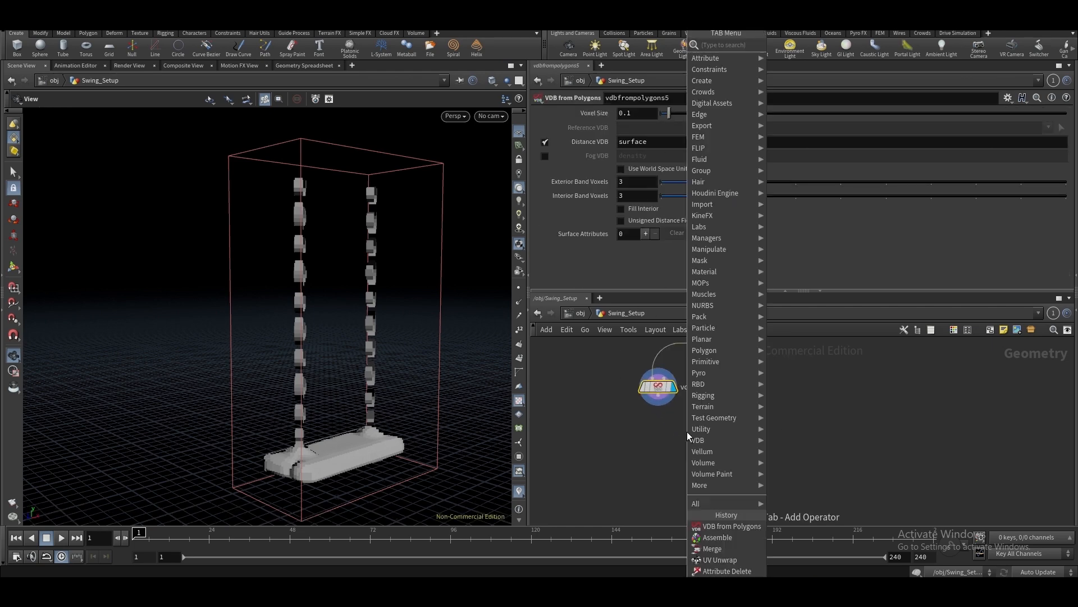
text(vdbt)
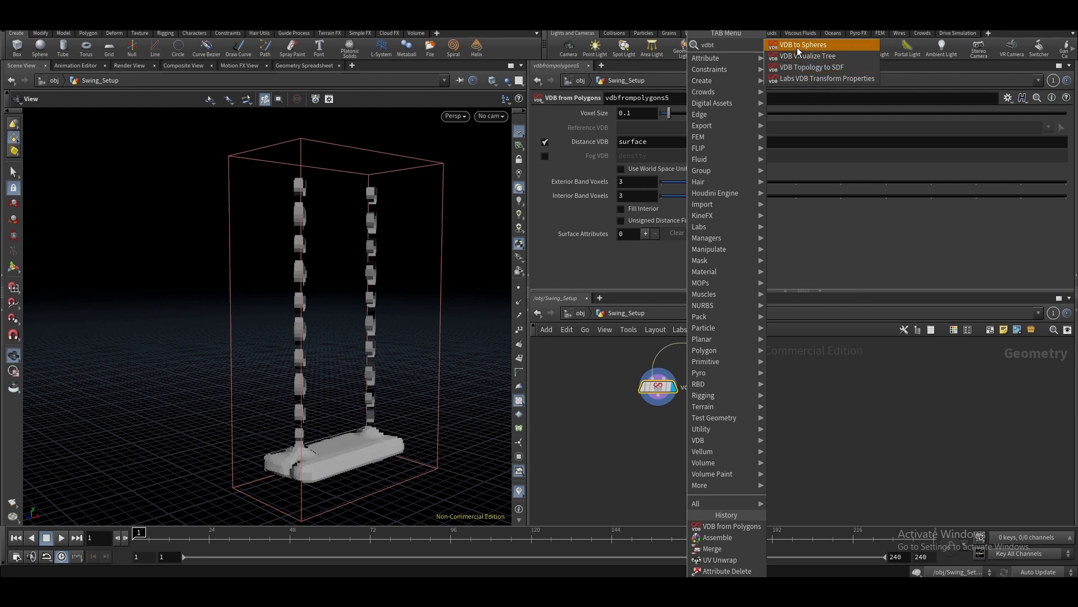
click(796, 47)
click(657, 449)
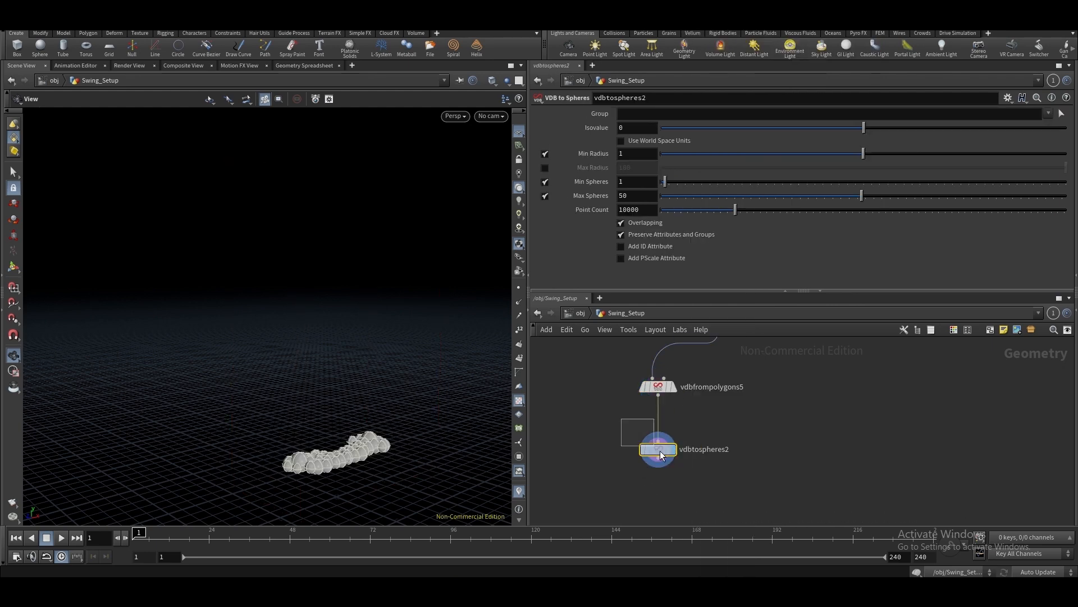
Display vdbfrompolygons5 and set its Voxel Size to 0.004
click(658, 386)
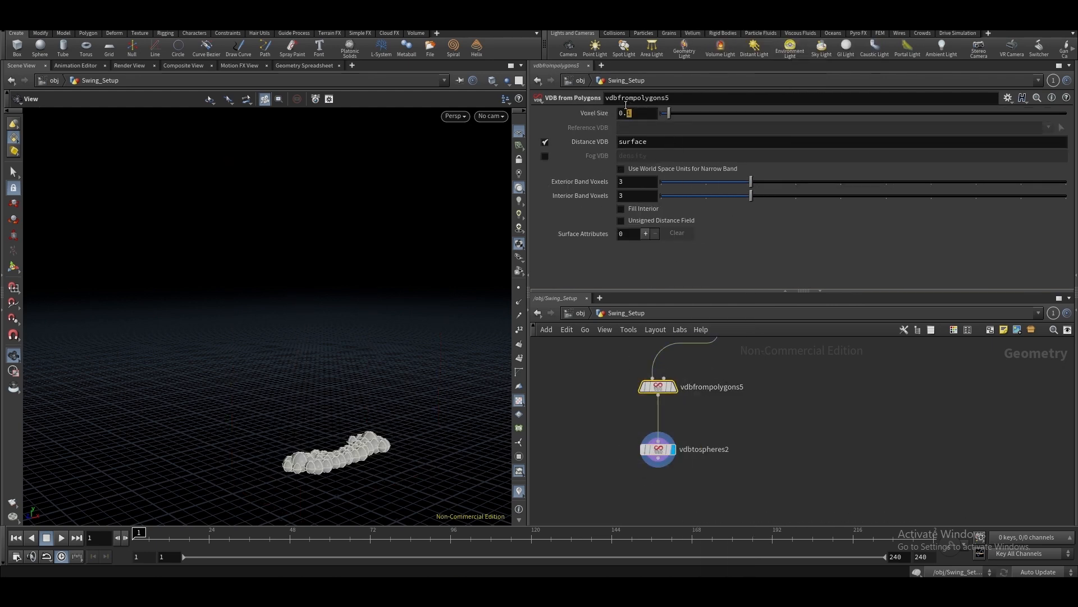
text(rr)
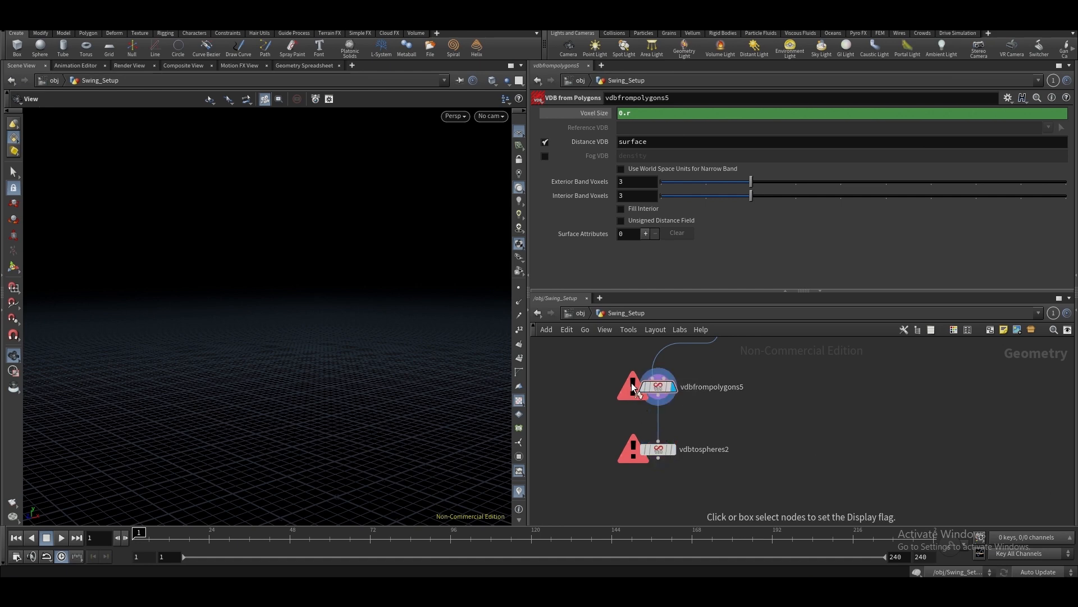
right_click(591, 112)
click(622, 246)
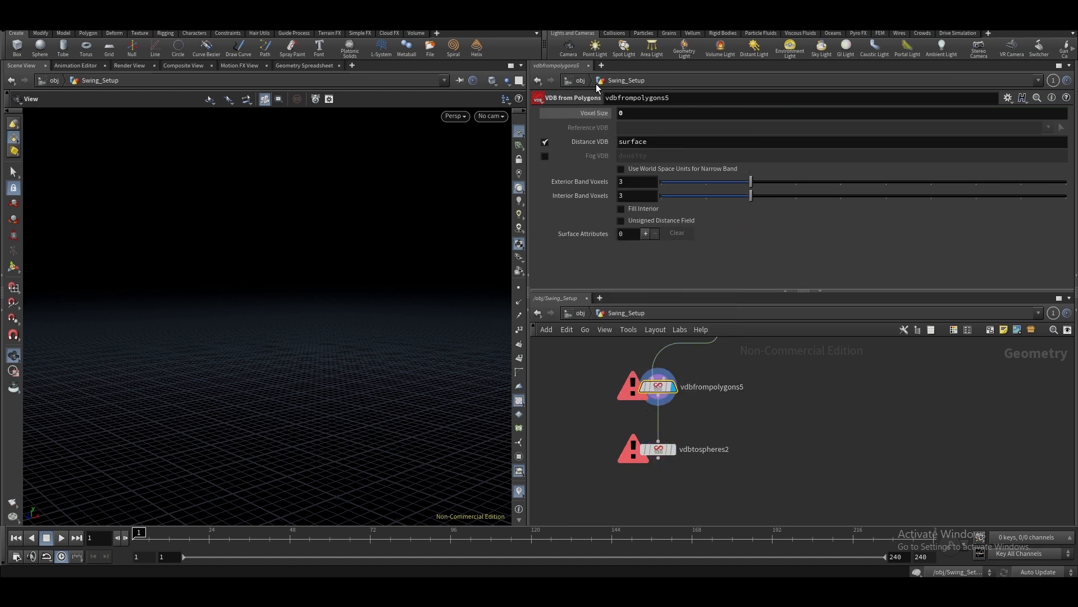
click(634, 113)
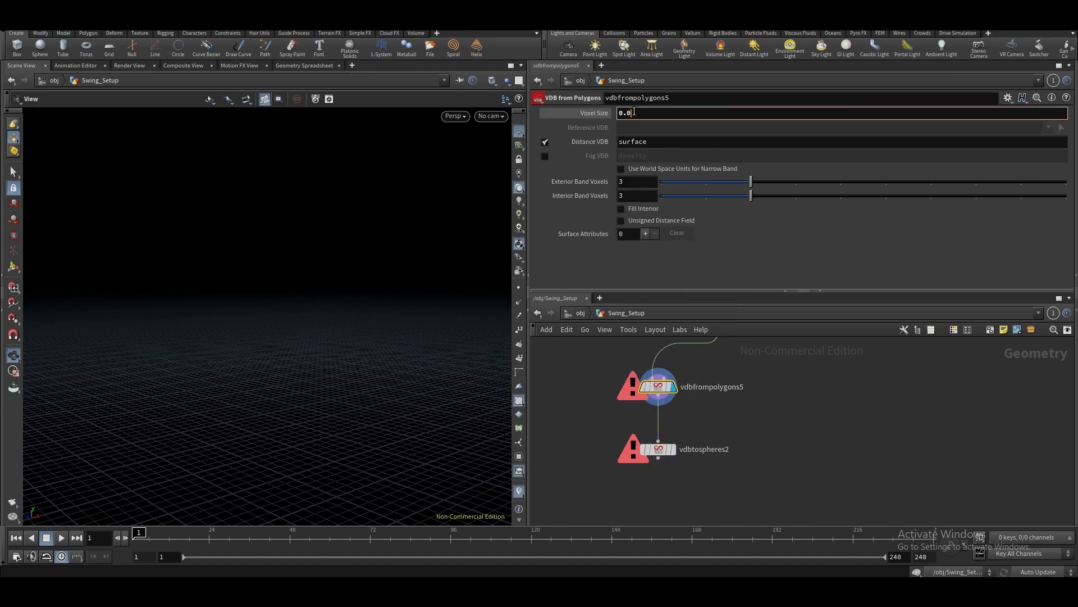
text(.004)
key(Return)
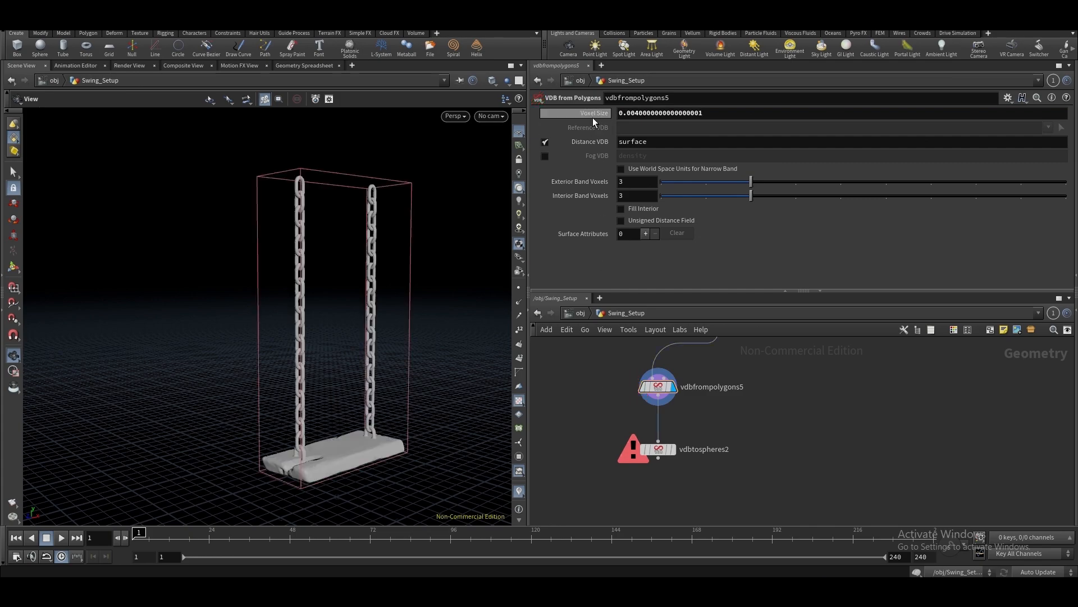
Inspect the VDB surface of the chains and the seat from several angles
scroll(287, 287, up, 10)
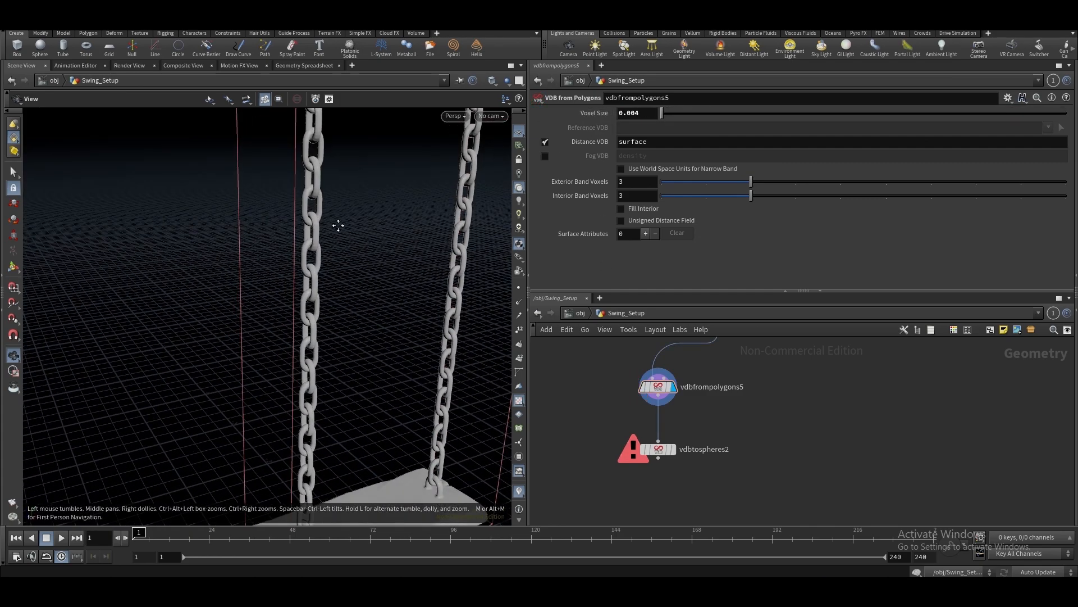
scroll(306, 233, down, 3)
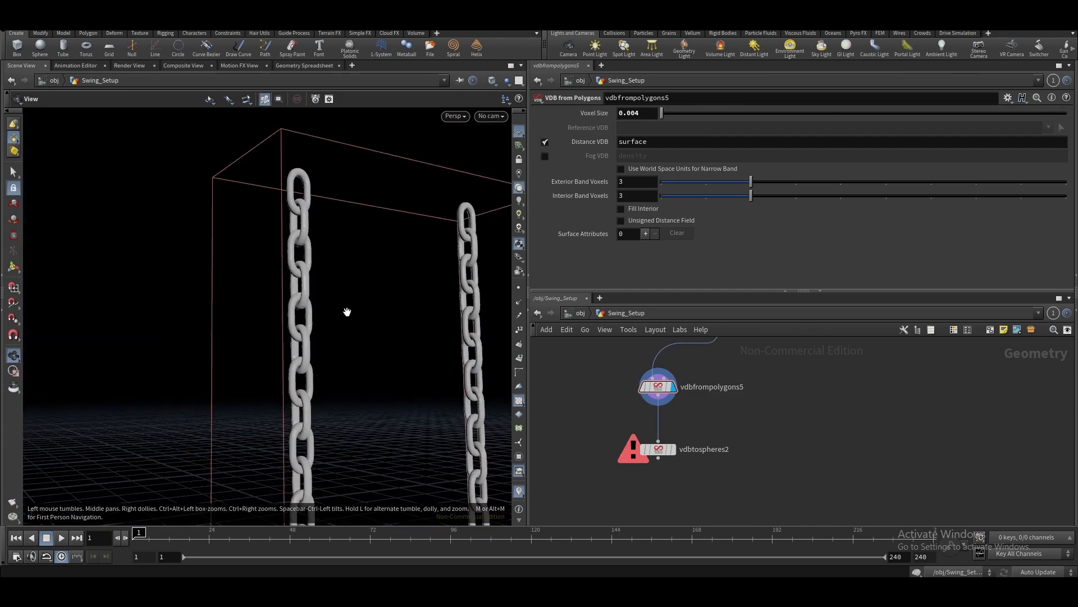
scroll(347, 311, down, 4)
drag(347, 312, 362, 347)
middle_drag(362, 347, 345, 294)
drag(345, 294, 359, 392)
middle_drag(359, 392, 364, 329)
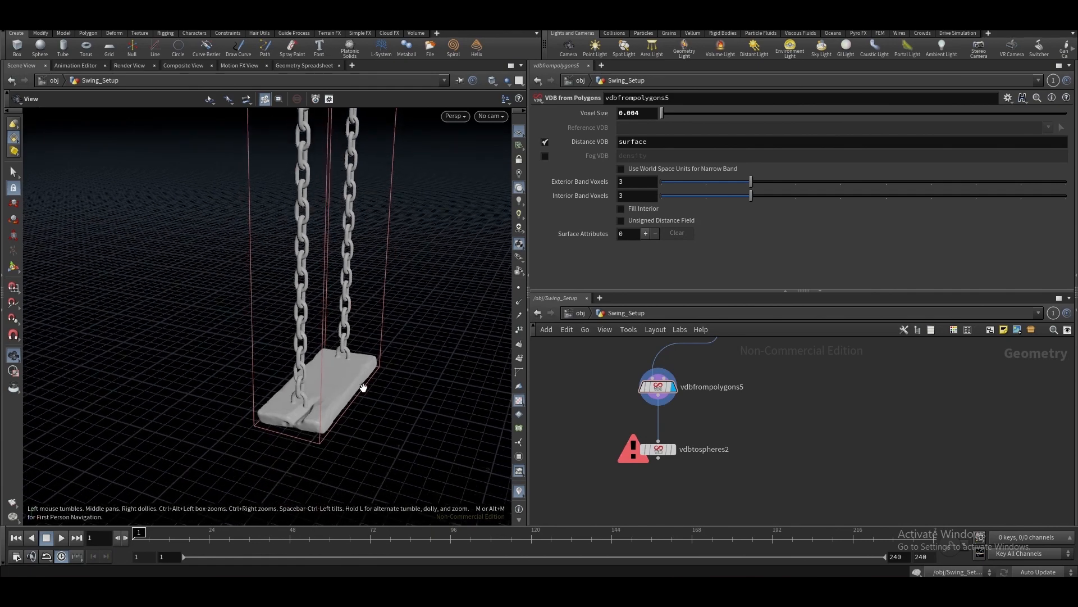
drag(363, 387, 315, 322)
click(673, 450)
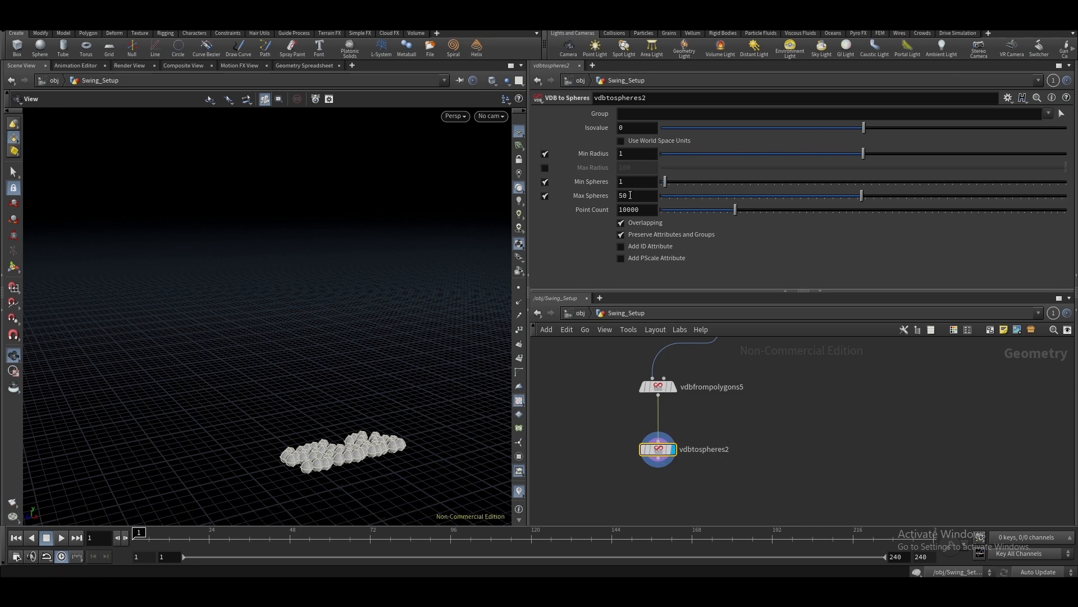
click(544, 167)
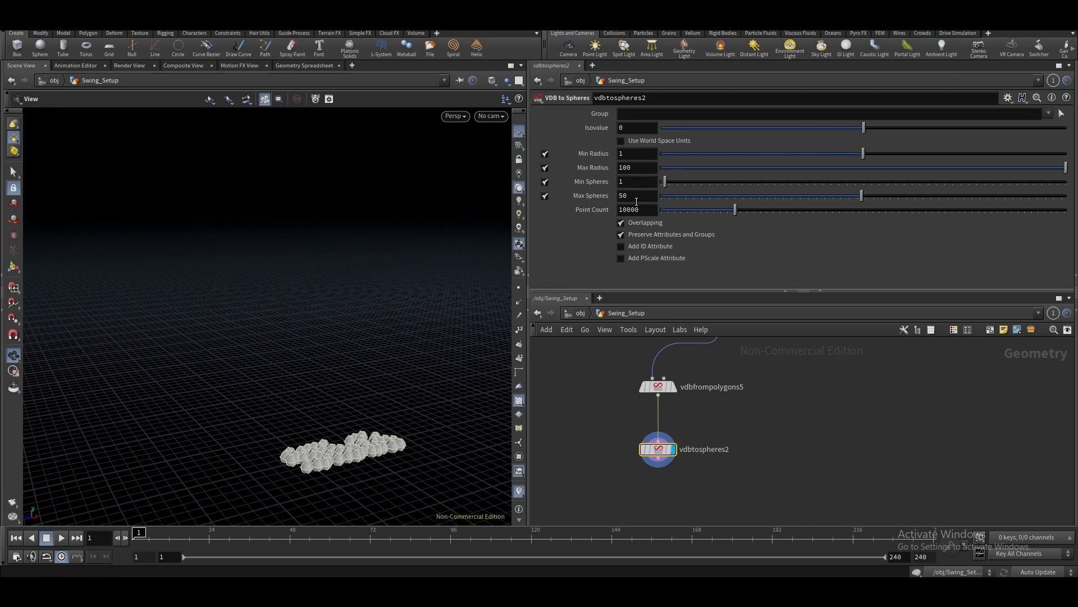
click(1048, 113)
click(1056, 129)
Set both Max Spheres and Point Count of the VDB to Spheres node to 125000
click(640, 195)
text(125000)
key(Return)
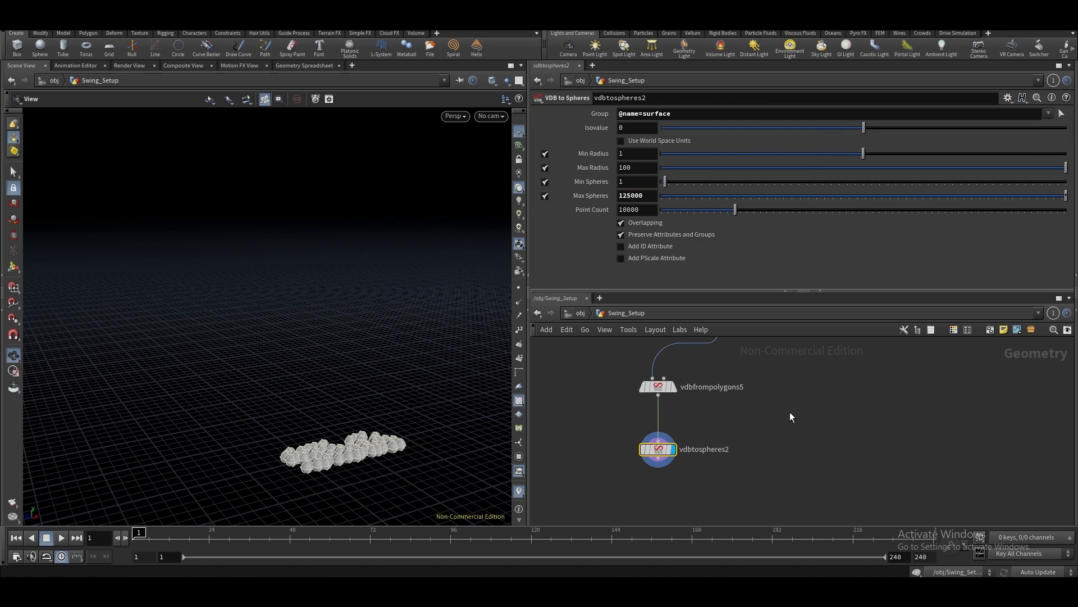
text(125000)
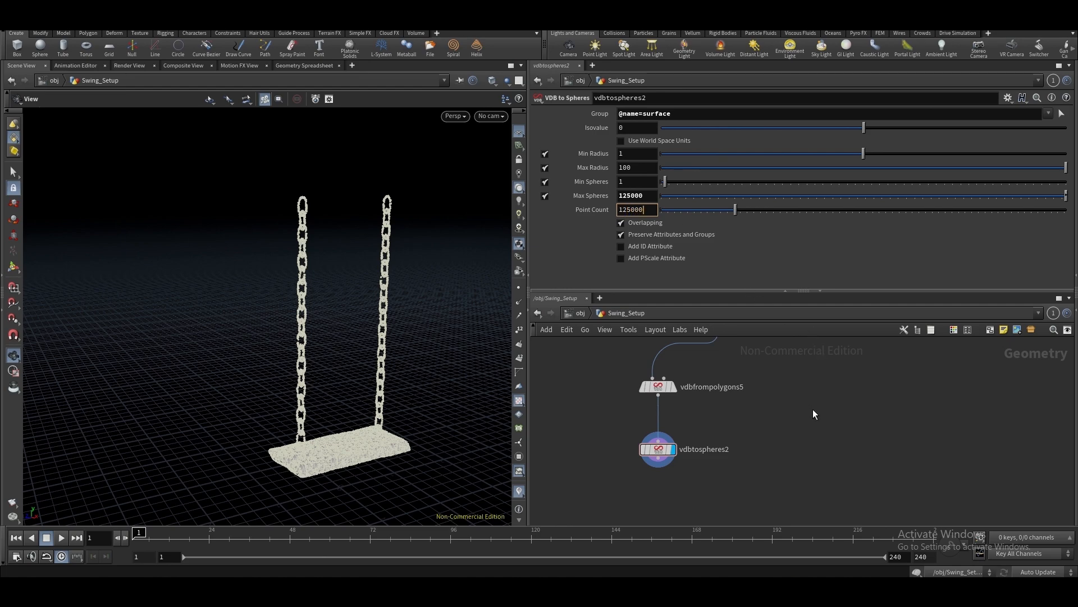
key(Return)
Check the spheres filling the chain links and add a displayed Convert node below vdbtospheres2
scroll(367, 263, up, 10)
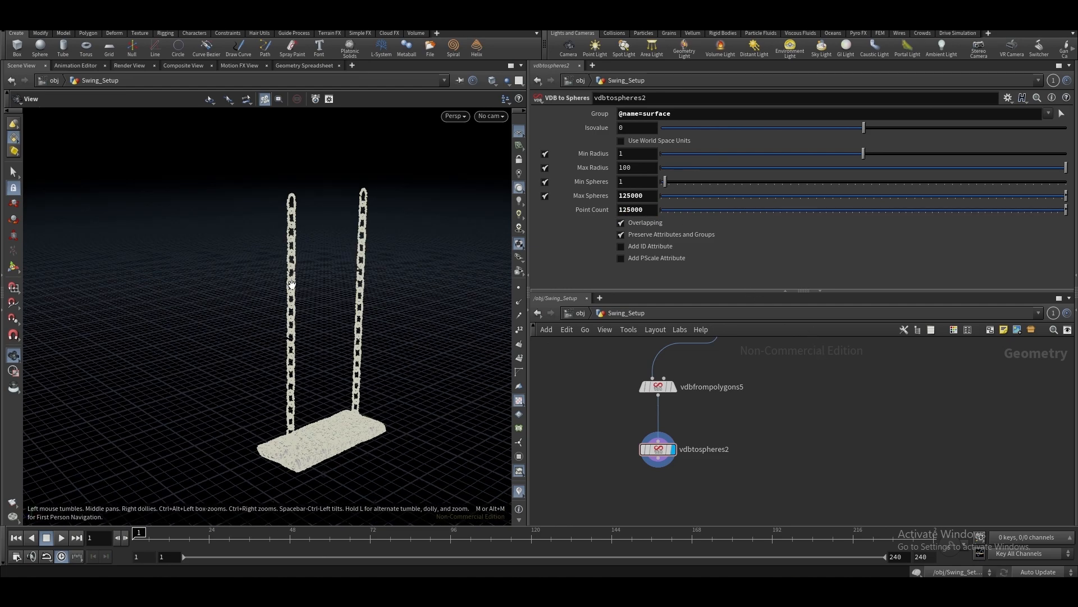
scroll(318, 227, up, 10)
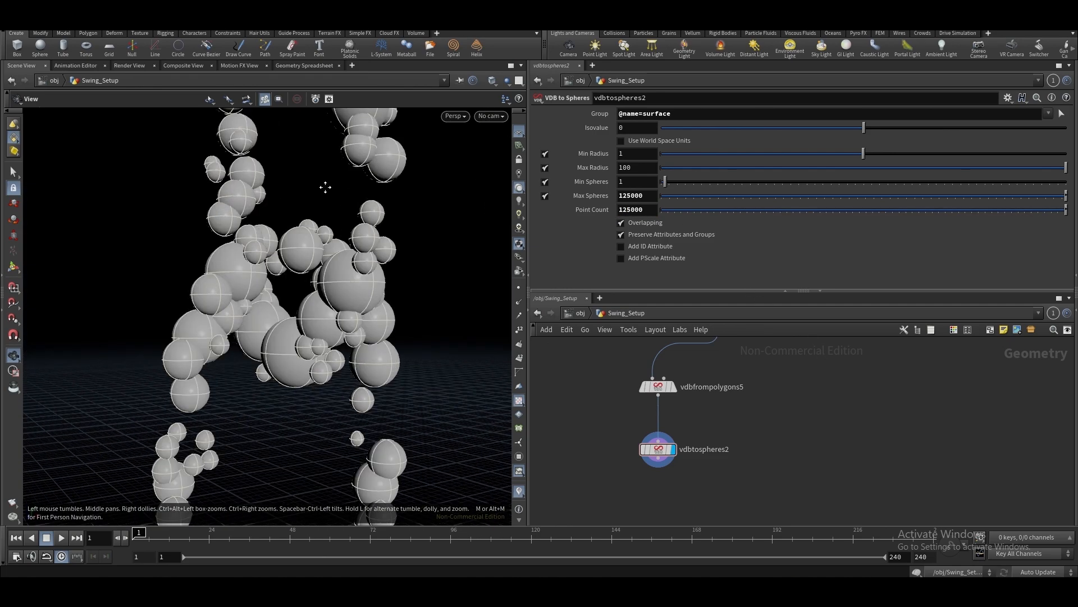
scroll(325, 241, down, 5)
scroll(332, 255, down, 10)
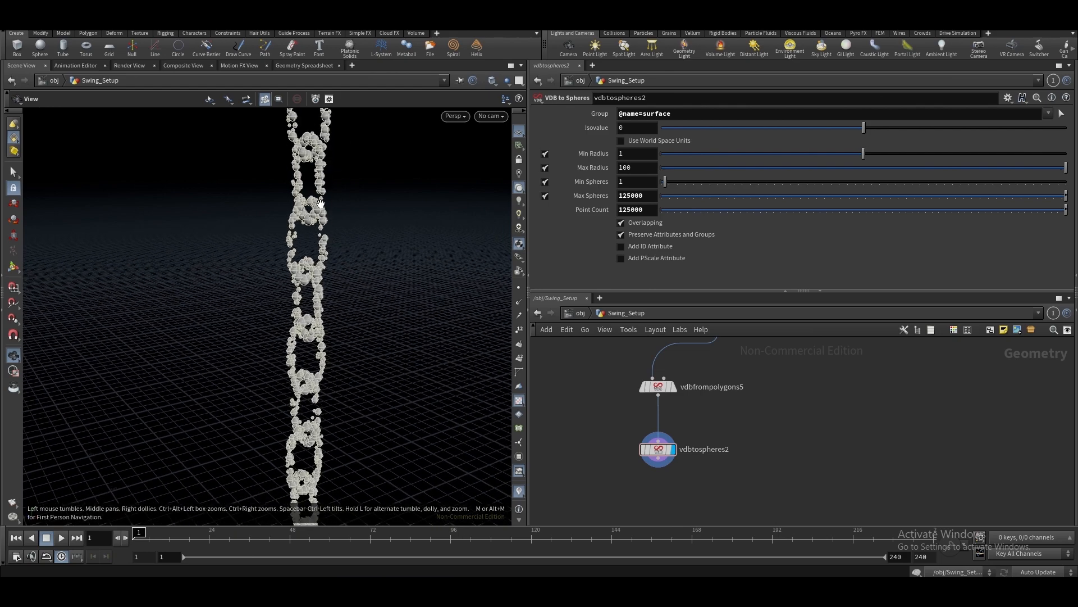
scroll(336, 254, down, 5)
key(Tab)
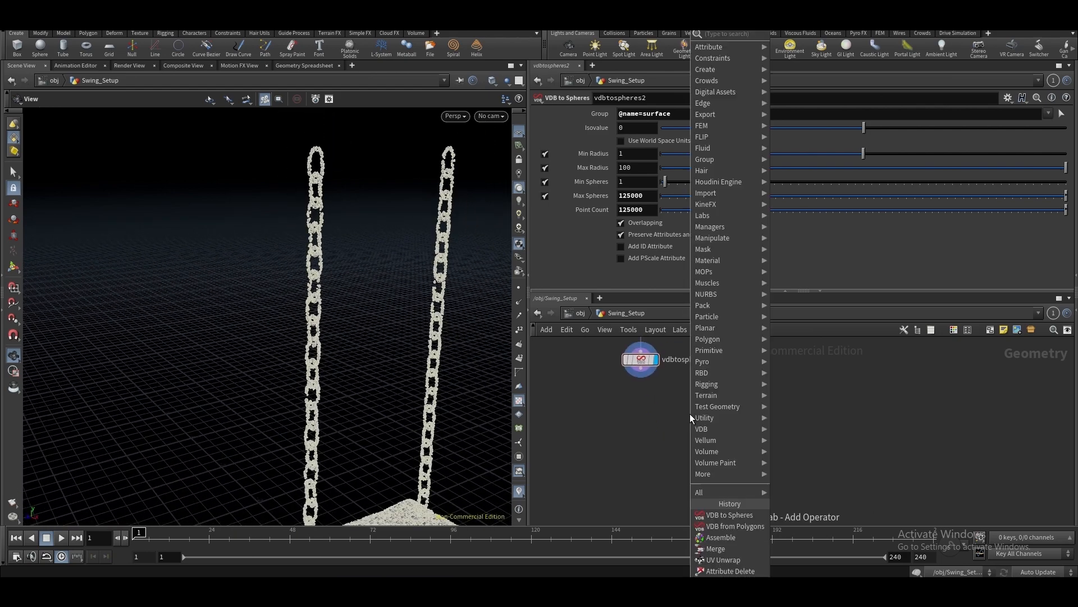
text(convert)
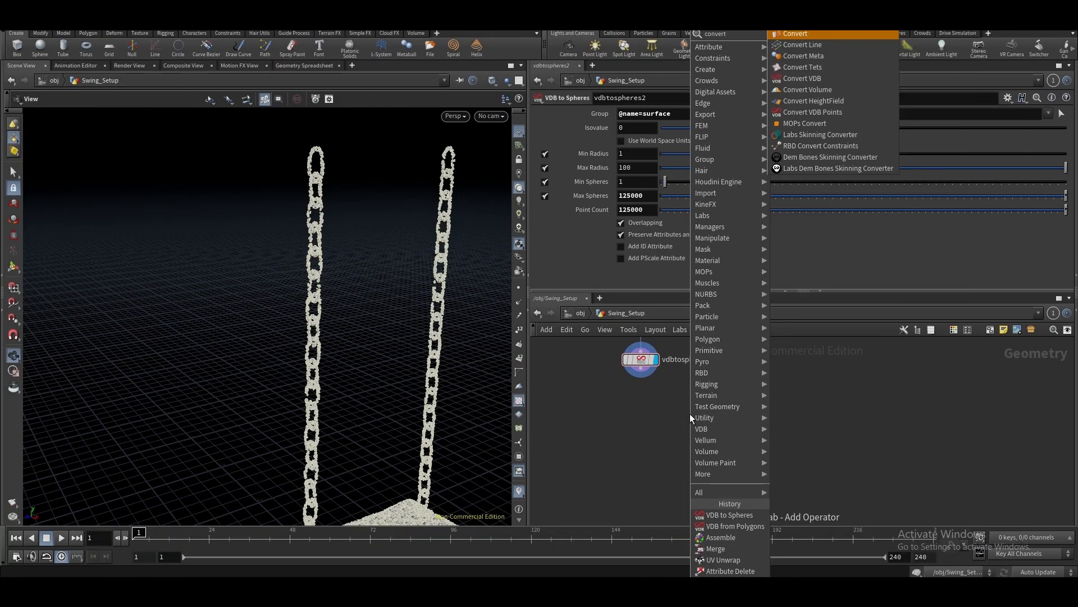
click(805, 39)
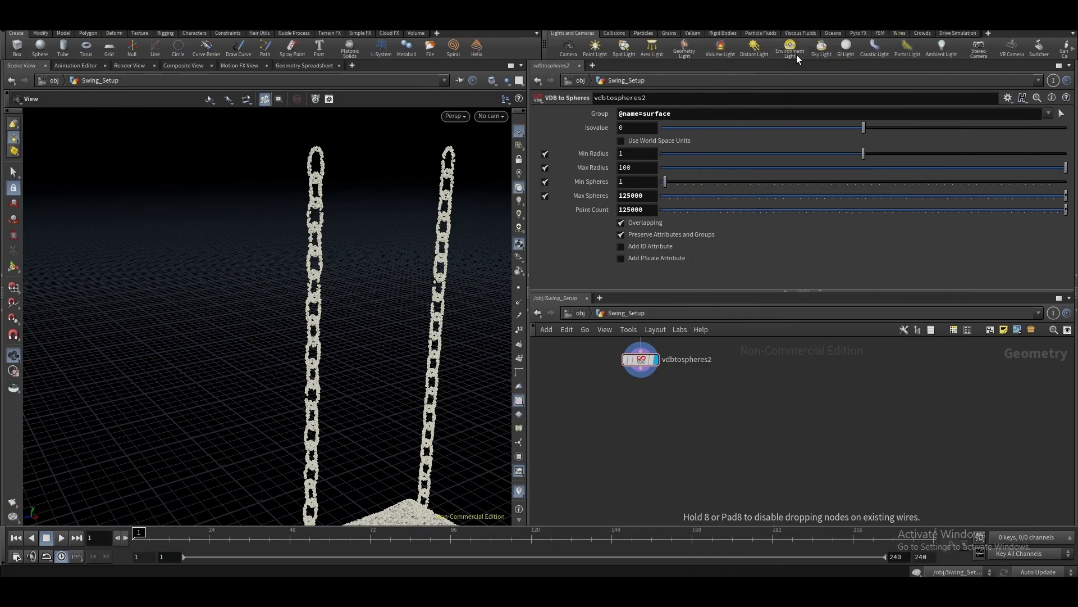
click(642, 426)
Add a displayed Attribute Transfer node below convert2, wiring convert2 into its first input and assemble4 into its second
scroll(672, 453, down, 3)
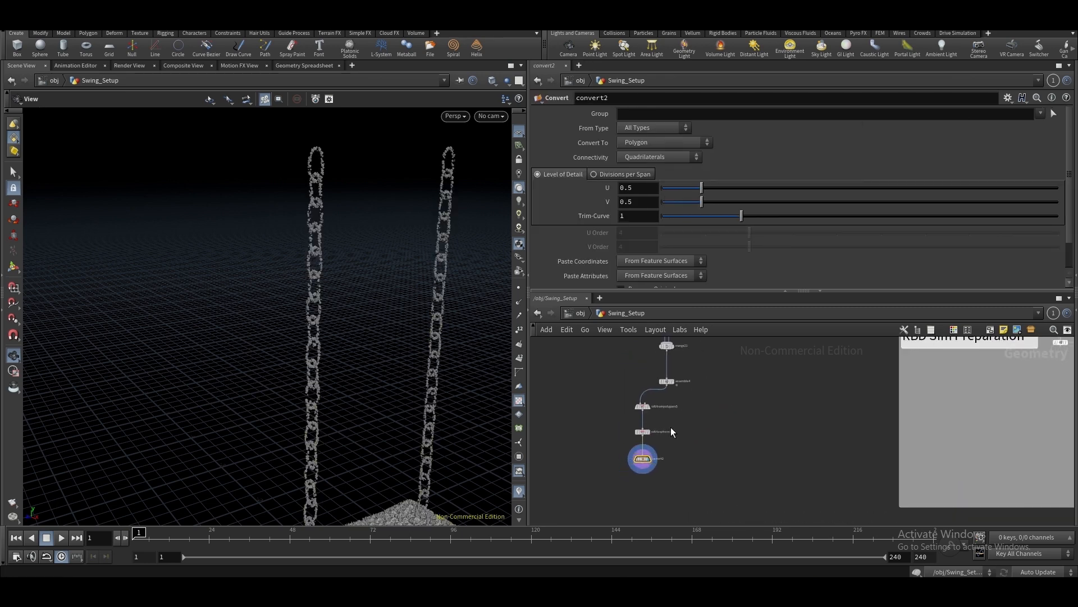
key(Tab)
text(a)
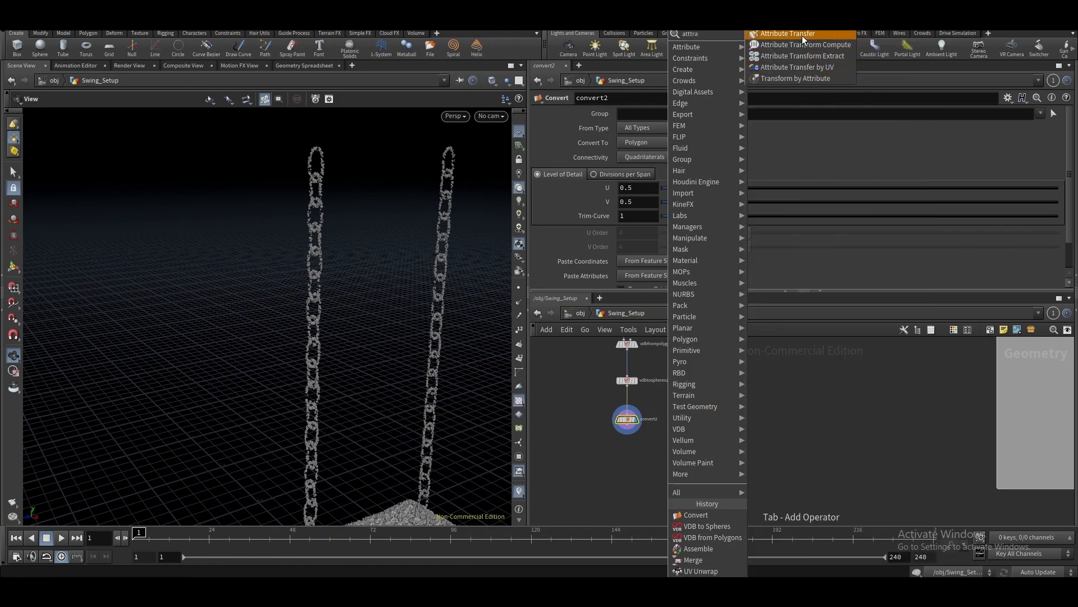
click(802, 34)
click(658, 461)
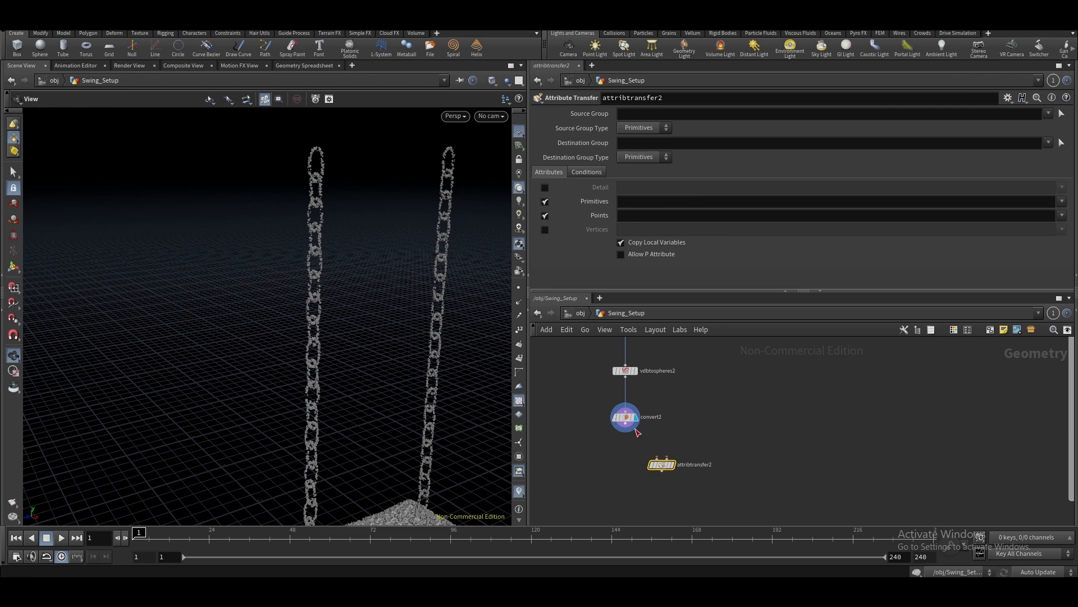
drag(626, 423, 657, 457)
middle_drag(677, 417, 655, 472)
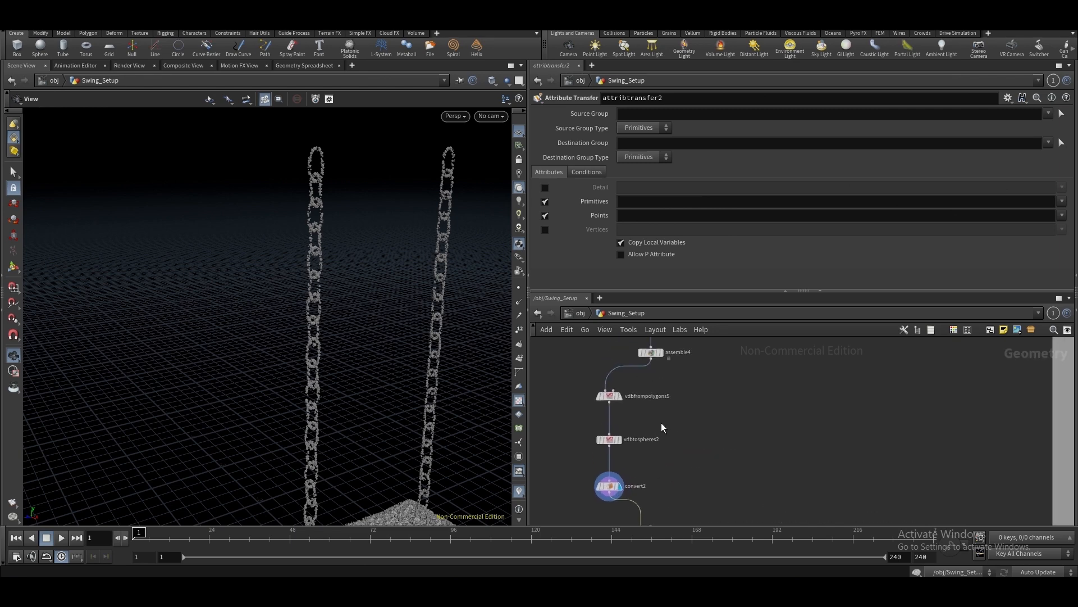
drag(657, 365, 648, 500)
click(647, 497)
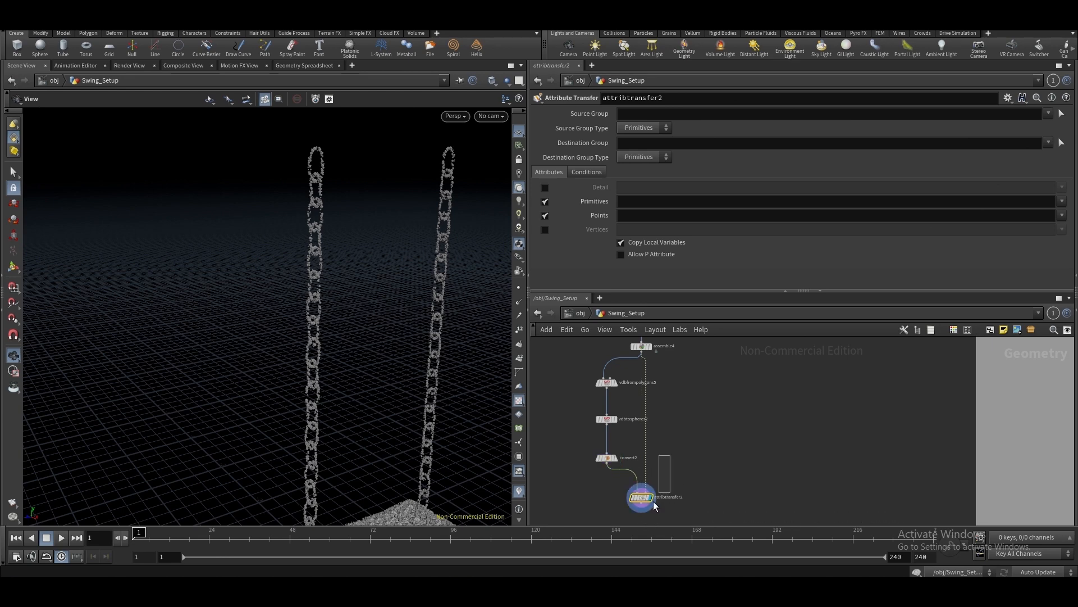
Set the Attribute Transfer node to transfer the primitive attribute name, keeping Points enabled
click(545, 215)
click(625, 203)
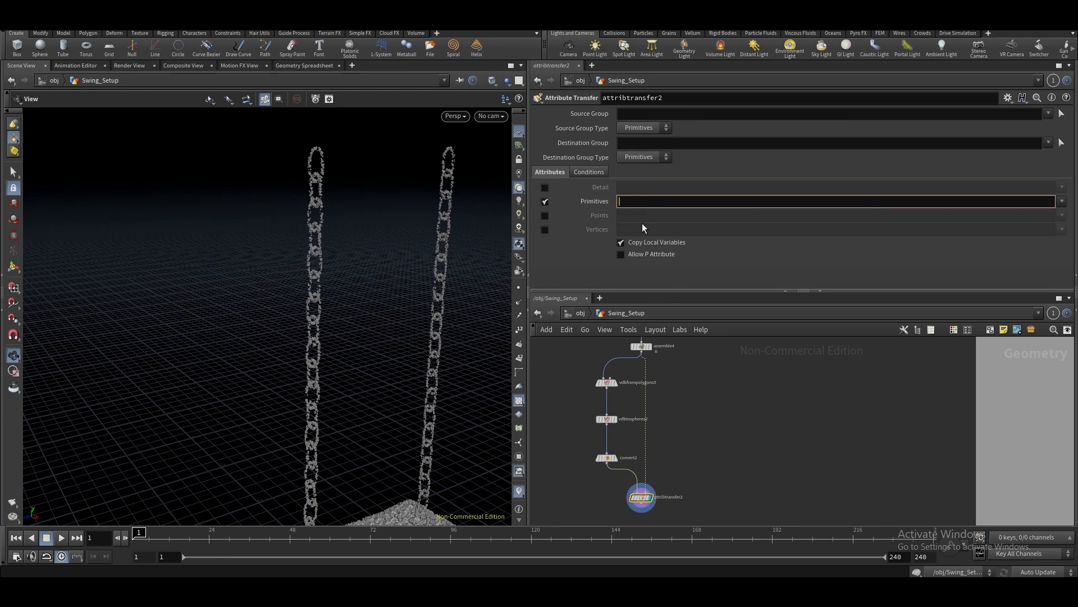
text(name)
key(Return)
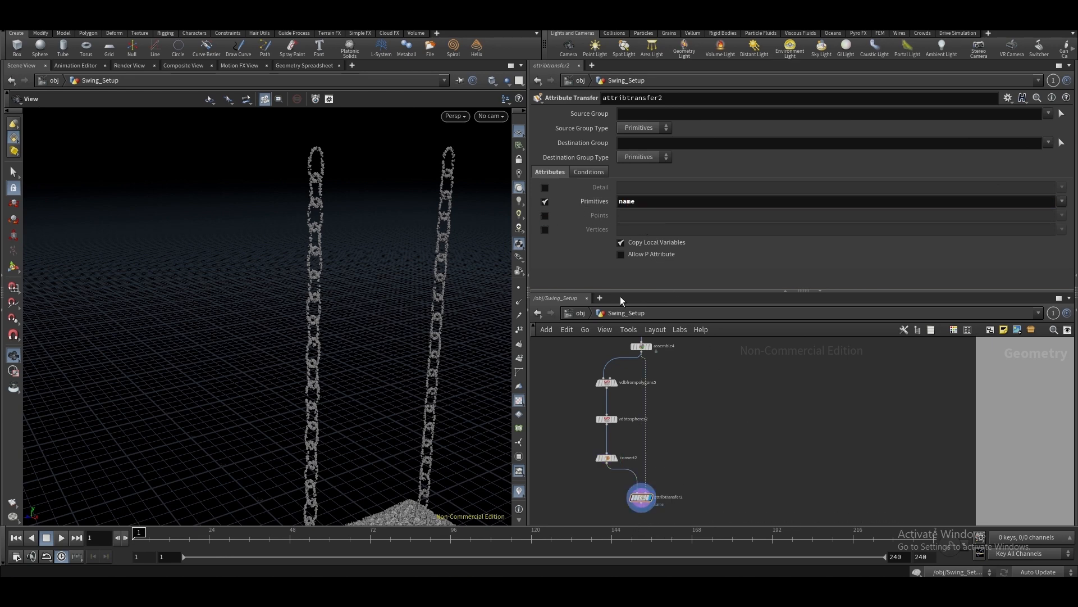
click(544, 215)
Review the assemble4 settings and examine the converted spheres along the uppermost chain links
middle_drag(691, 456, 677, 414)
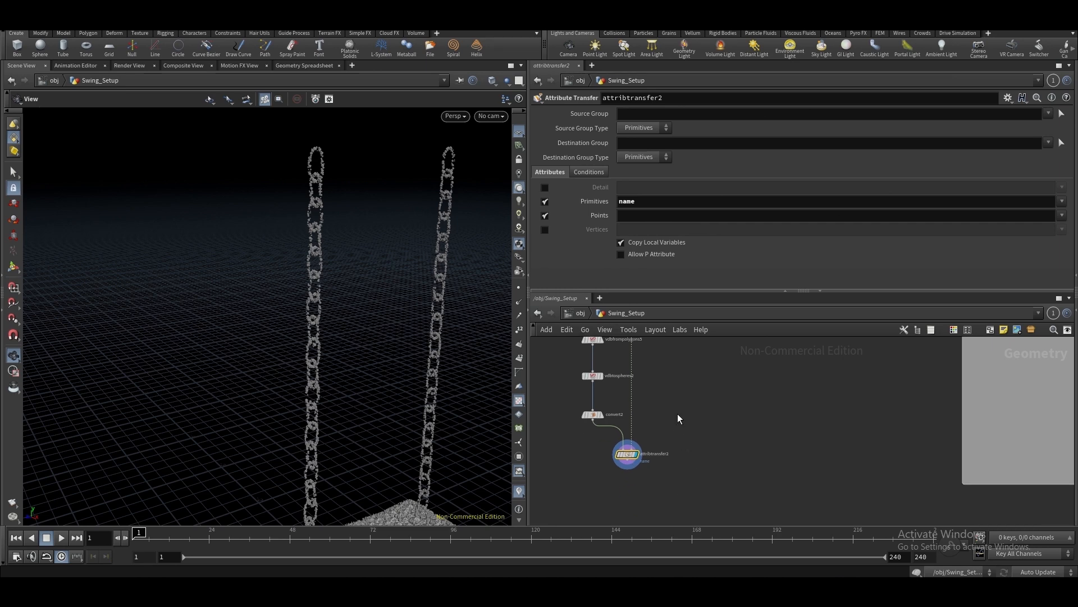
middle_drag(681, 393, 711, 503)
scroll(669, 421, up, 3)
click(651, 405)
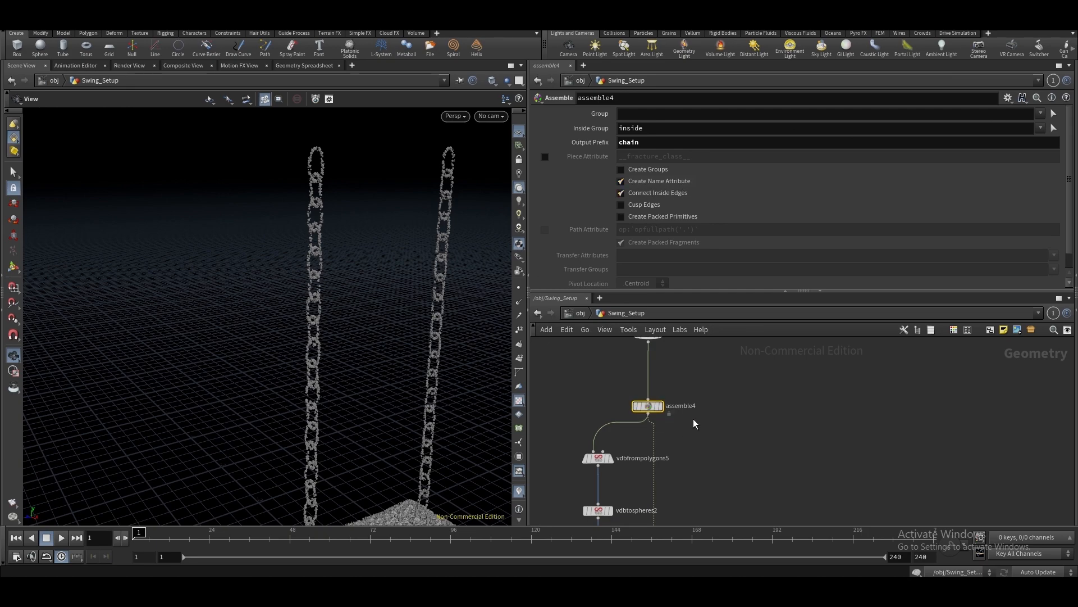
scroll(702, 477, down, 3)
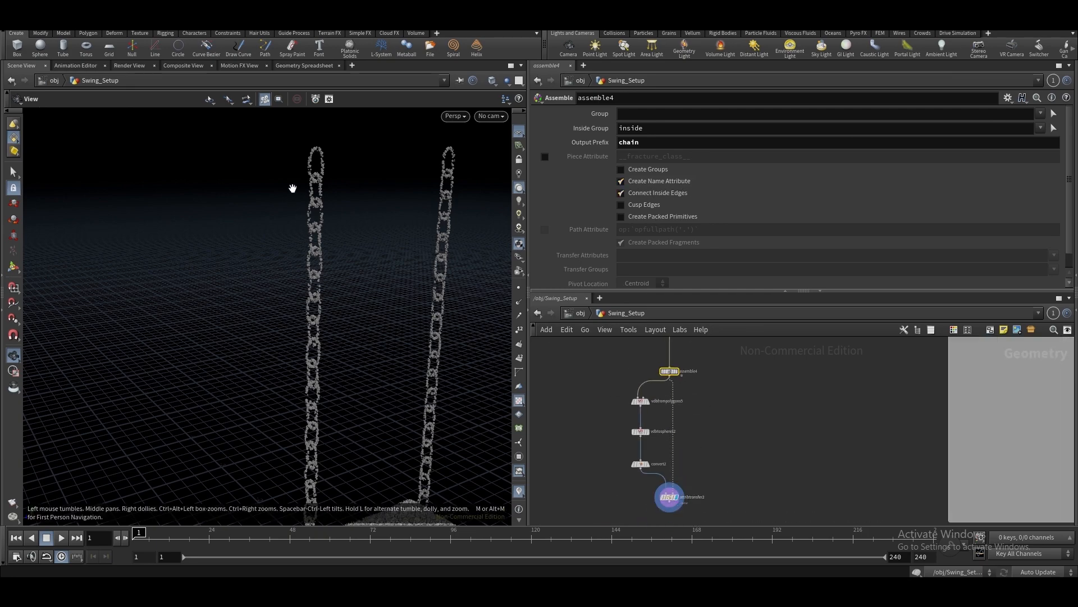
drag(293, 188, 298, 228)
scroll(313, 150, up, 3)
drag(323, 190, 325, 145)
scroll(325, 145, up, 4)
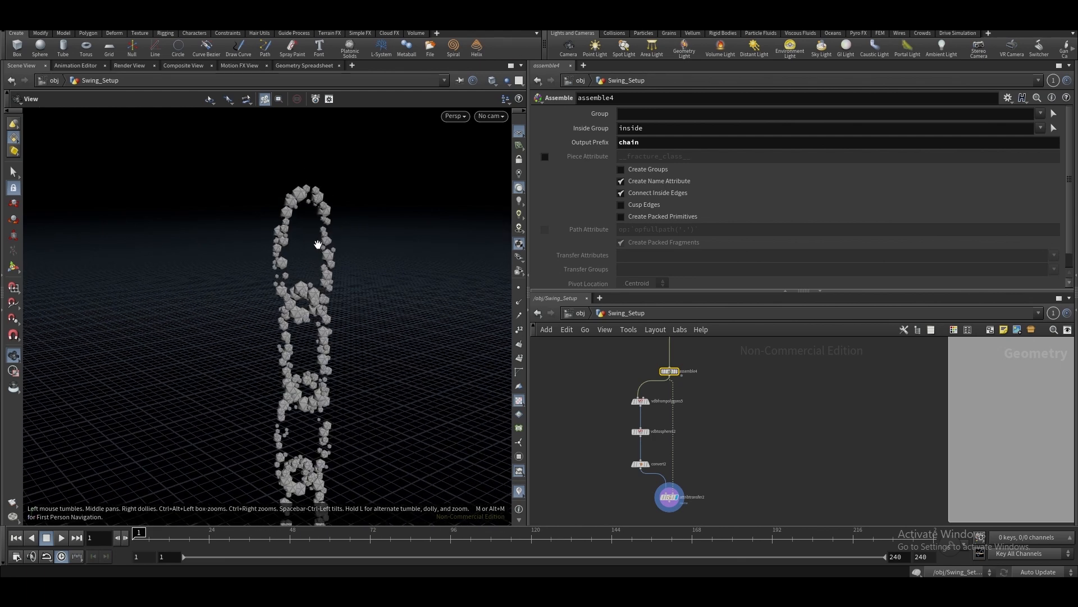
drag(317, 245, 308, 184)
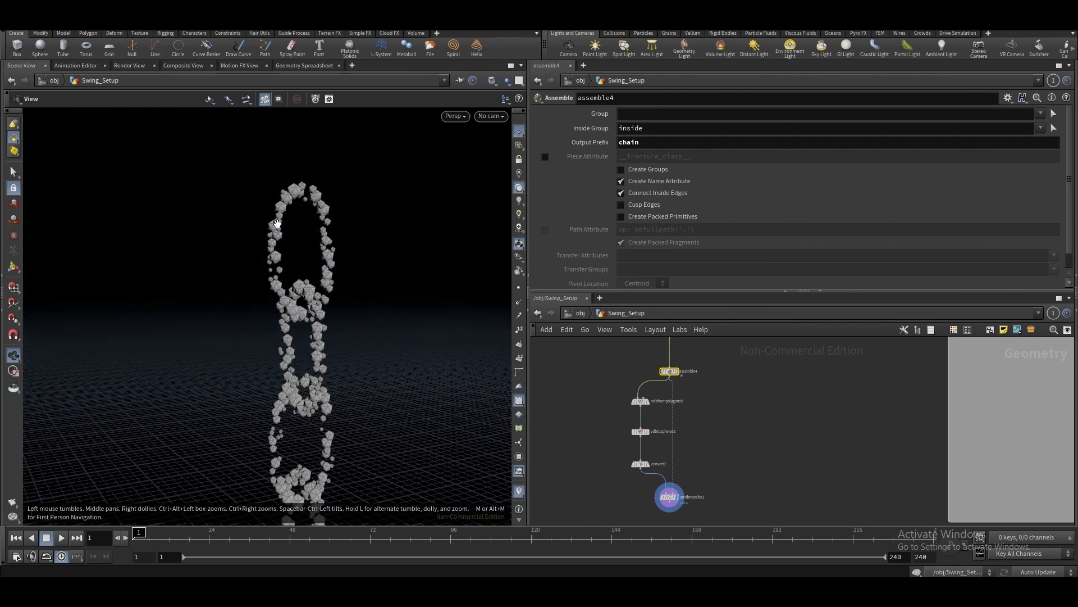
drag(307, 223, 349, 298)
scroll(346, 282, down, 3)
scroll(301, 243, down, 2)
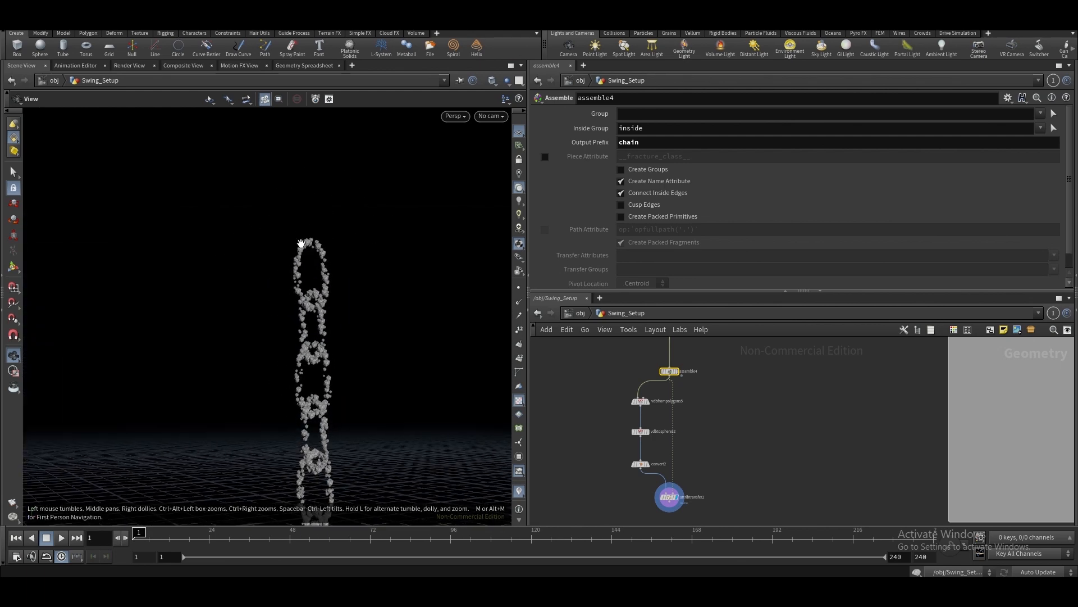
Select attribtransfer2 and examine the sphere coverage of the top chain link up close
middle_drag(693, 472, 688, 437)
click(663, 461)
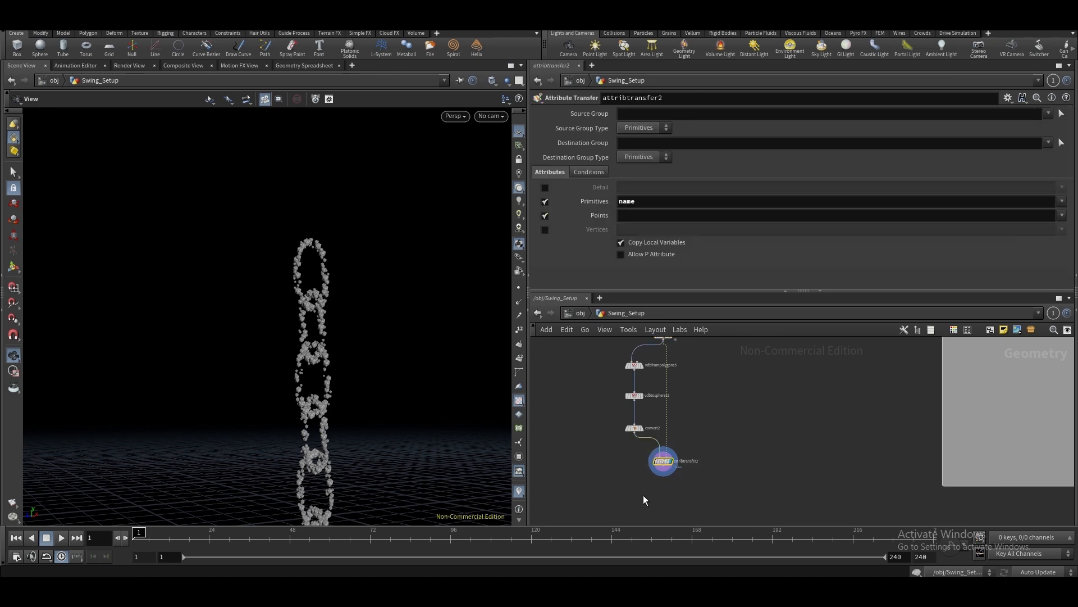
drag(285, 346, 329, 354)
scroll(321, 250, up, 5)
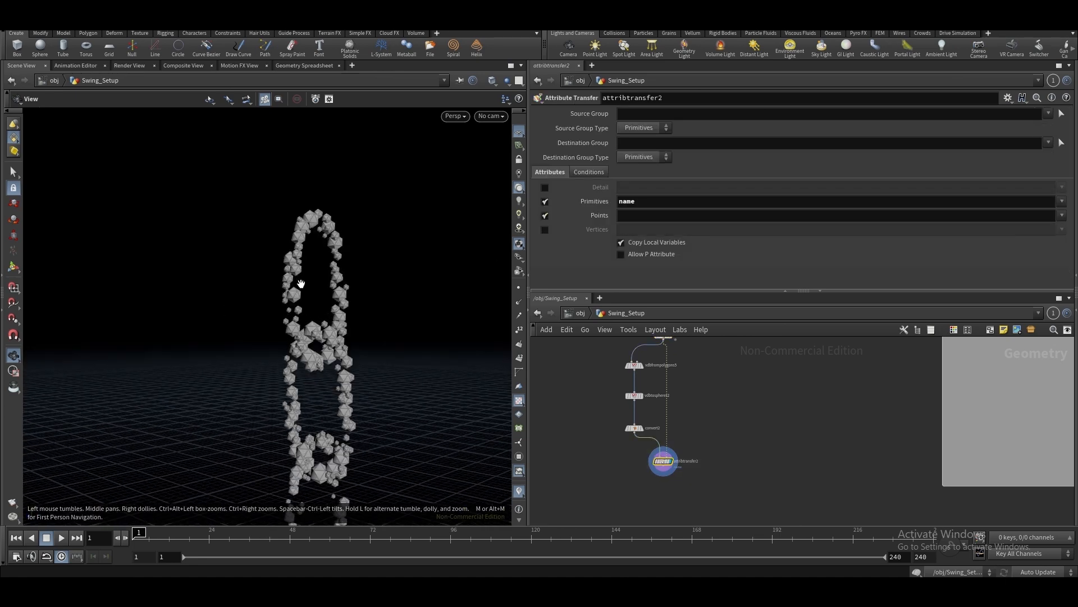
scroll(310, 250, up, 4)
mouse_move(312, 251)
mouse_down()
mouse_move(332, 221)
mouse_move(298, 184)
mouse_move(338, 251)
mouse_move(316, 263)
mouse_move(303, 241)
mouse_up()
scroll(327, 240, down, 4)
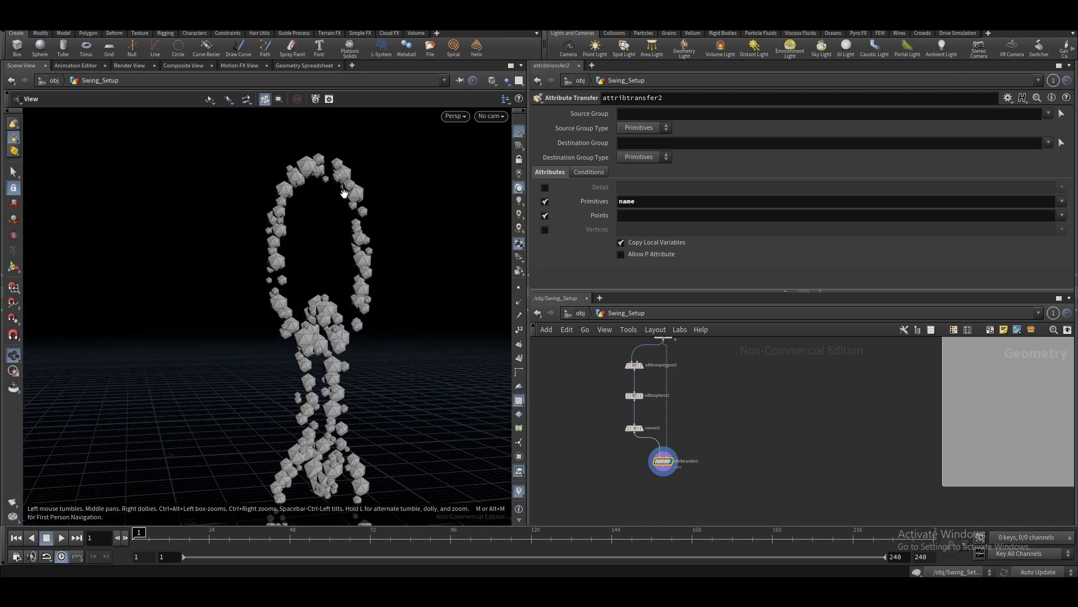
drag(271, 329, 296, 241)
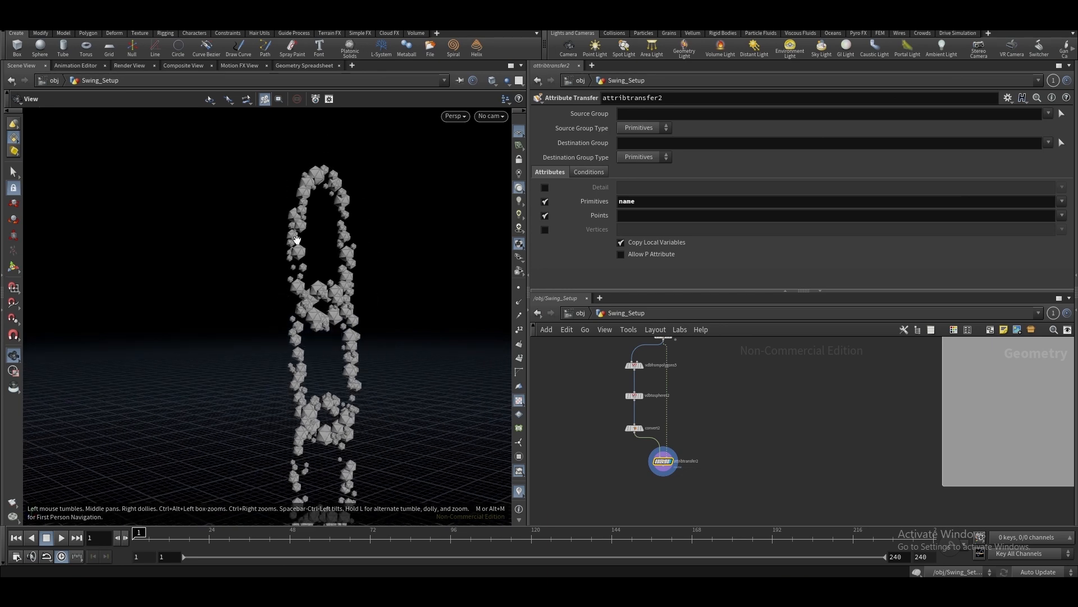
scroll(454, 296, down, 1)
scroll(554, 394, down, 2)
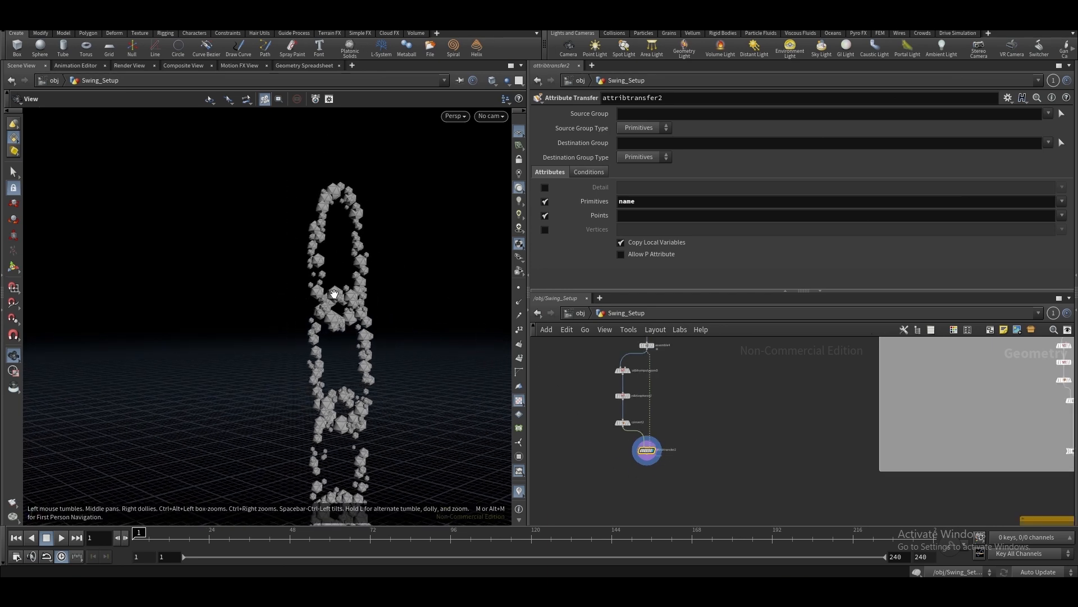
drag(334, 294, 355, 278)
drag(689, 430, 614, 475)
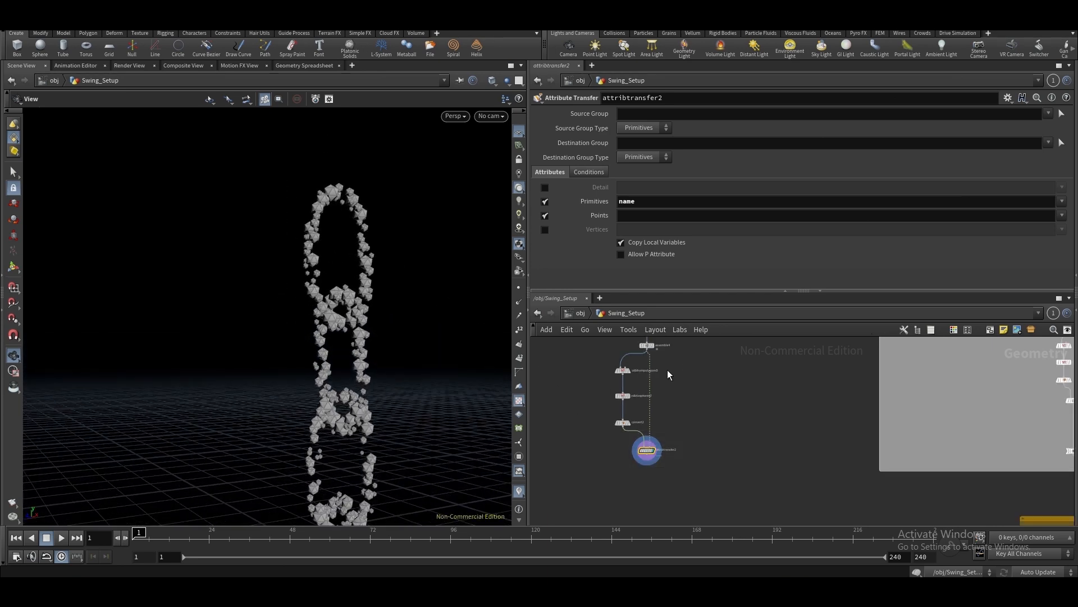
Select assemble4 and compare its naming settings with the sphere clusters where the chain links meet
click(647, 345)
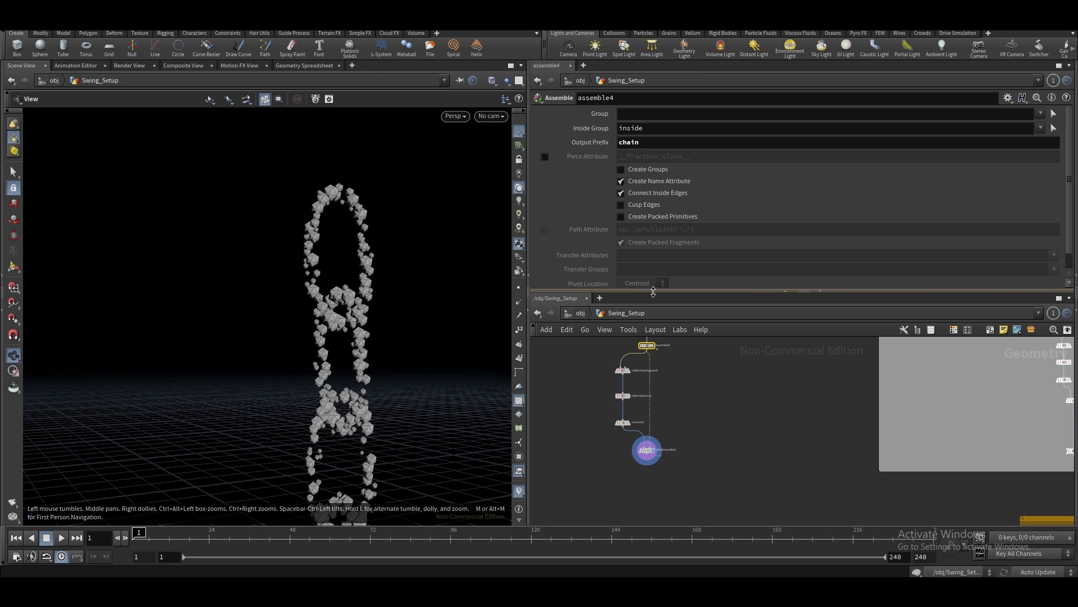
drag(653, 292, 646, 269)
drag(368, 272, 325, 270)
scroll(339, 197, up, 5)
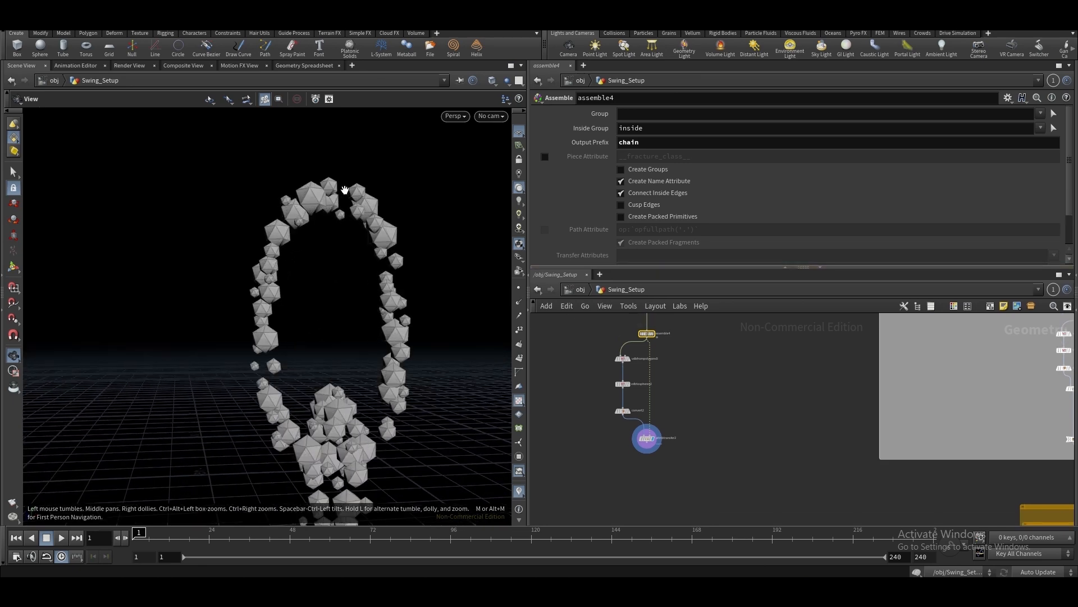
drag(344, 191, 318, 248)
scroll(321, 250, down, 3)
middle_drag(337, 328, 319, 270)
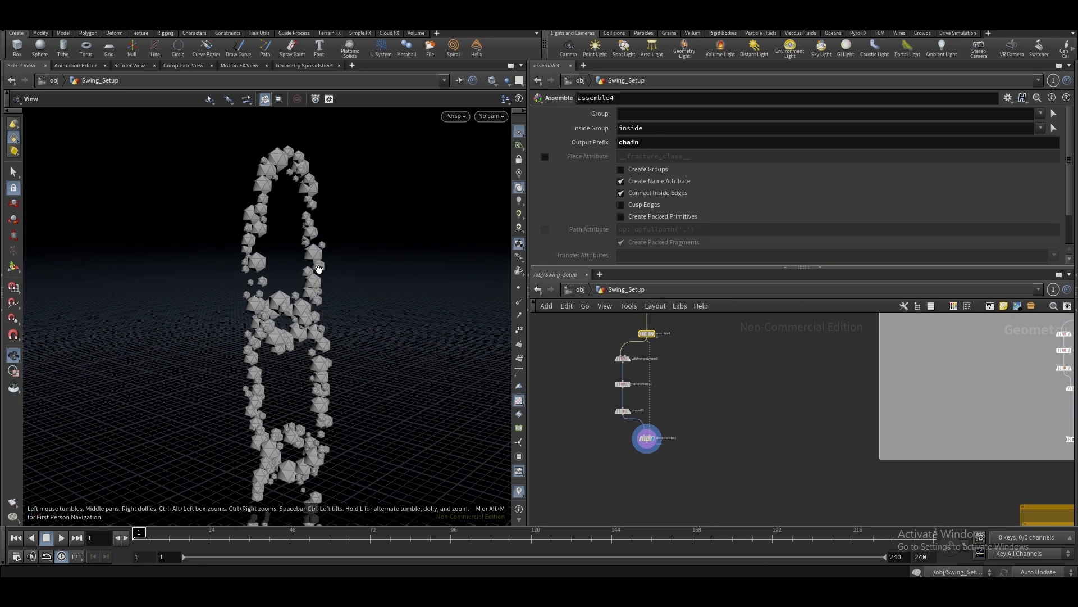
drag(318, 268, 308, 274)
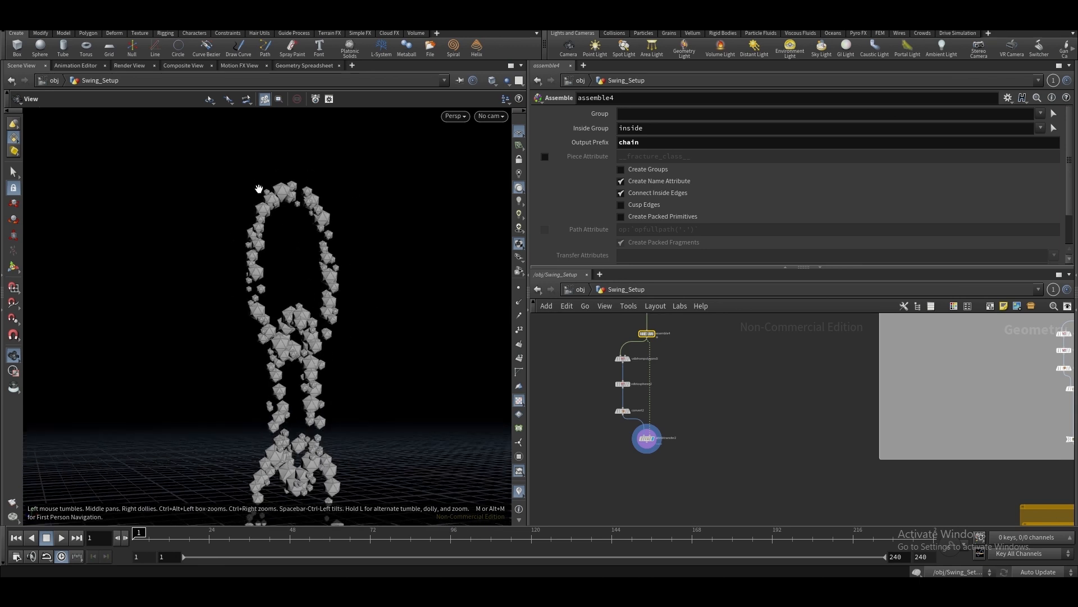
drag(377, 359, 392, 427)
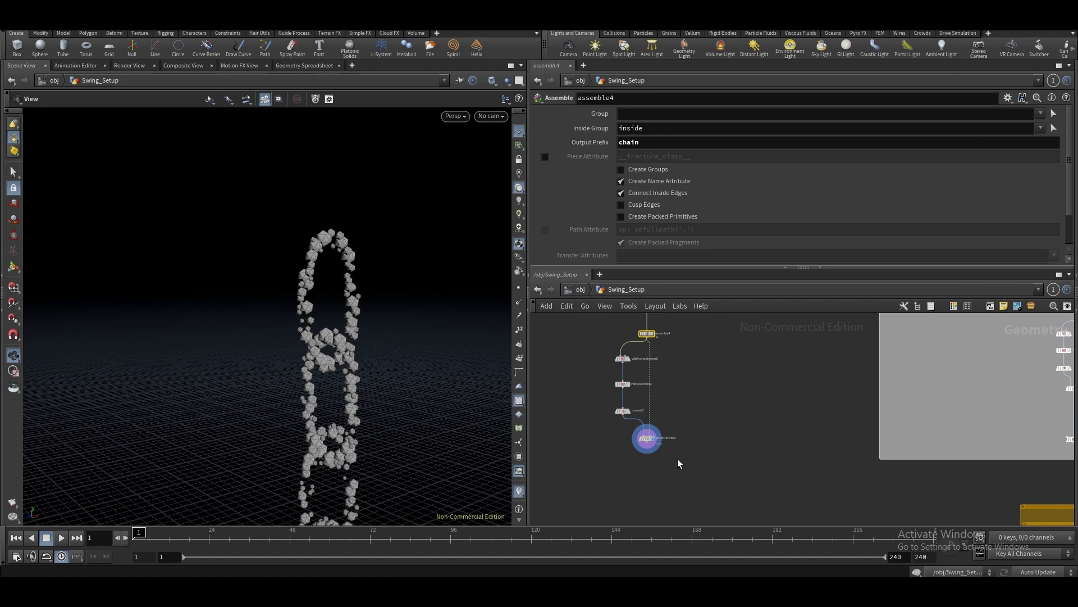
Select attribtransfer2 and review its inputs, the upstream node chain and the spheres along the chain
middle_drag(689, 476, 661, 431)
click(617, 391)
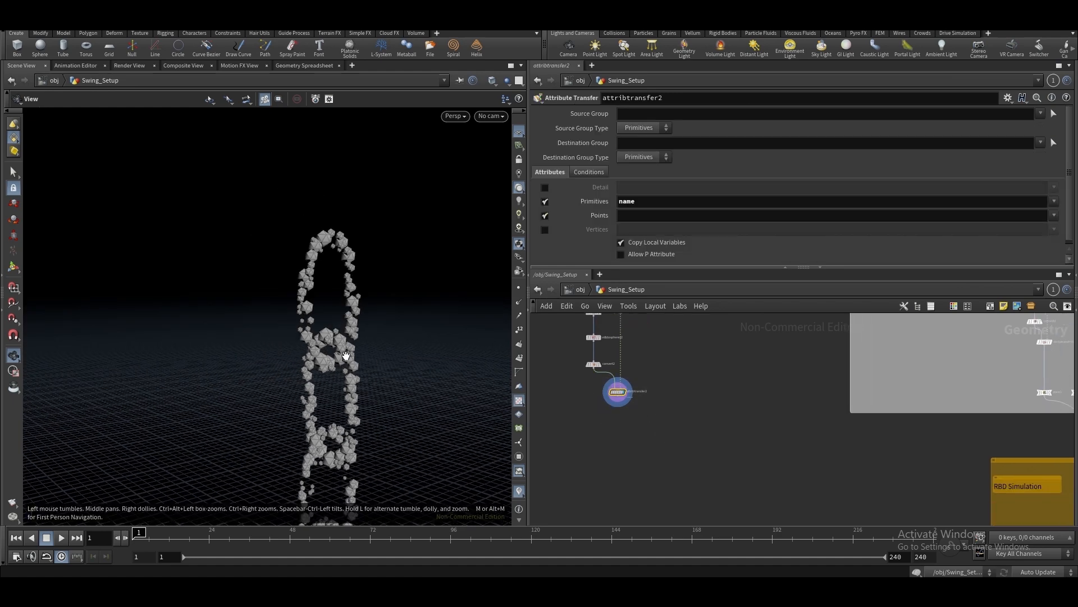
drag(329, 386, 342, 378)
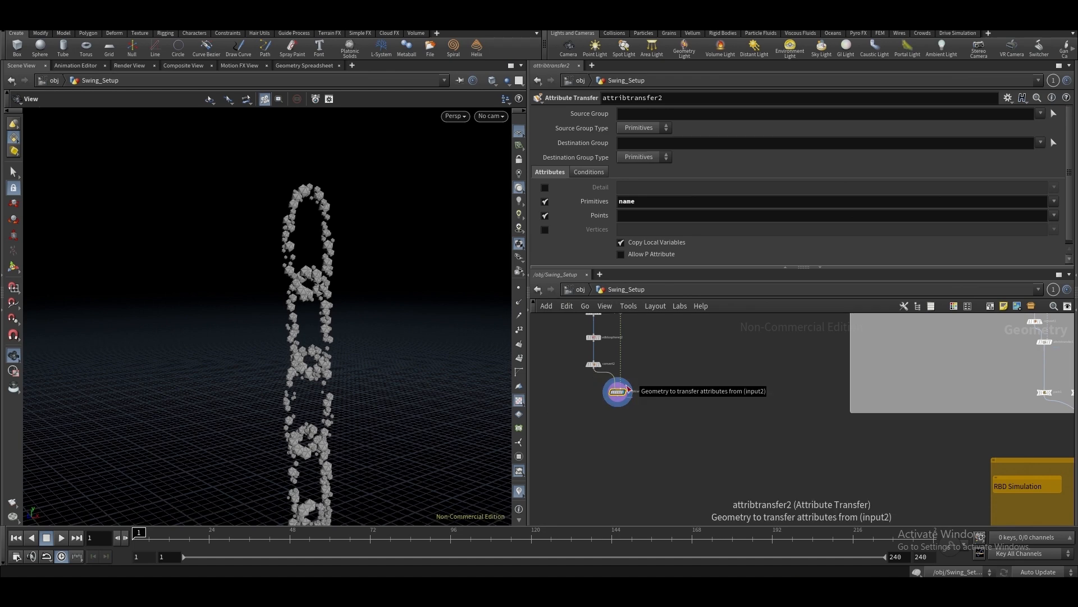
drag(337, 255, 498, 298)
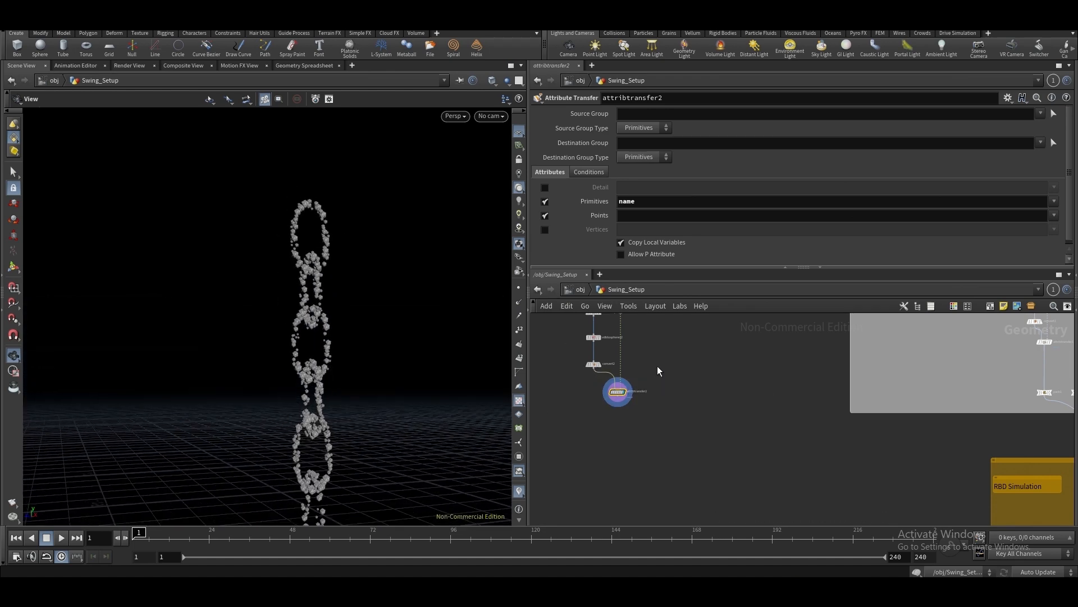
middle_drag(615, 376, 624, 461)
scroll(637, 381, up, 2)
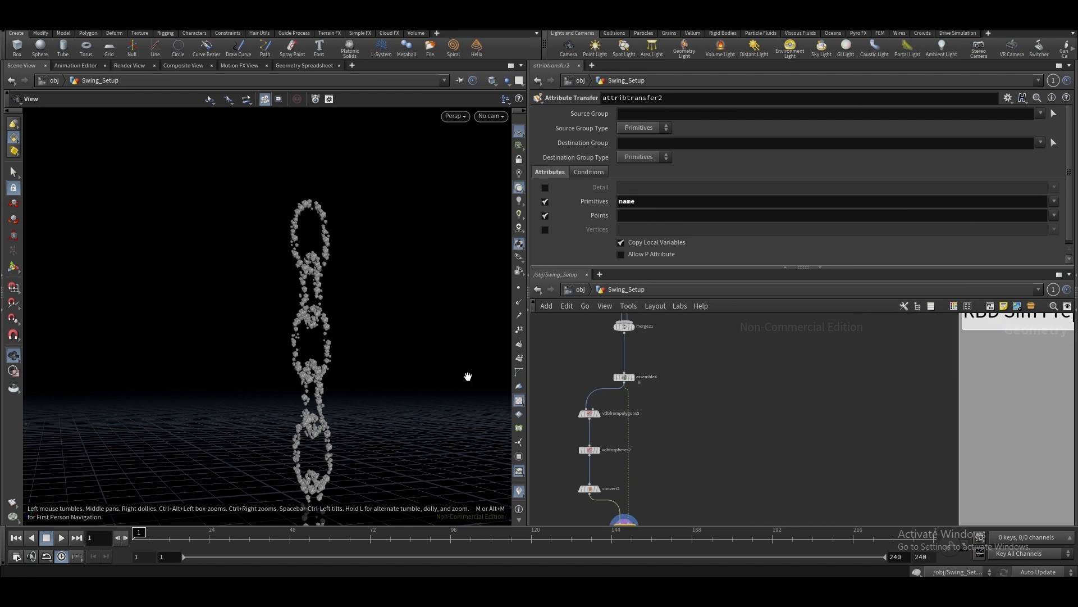
scroll(681, 408, down, 3)
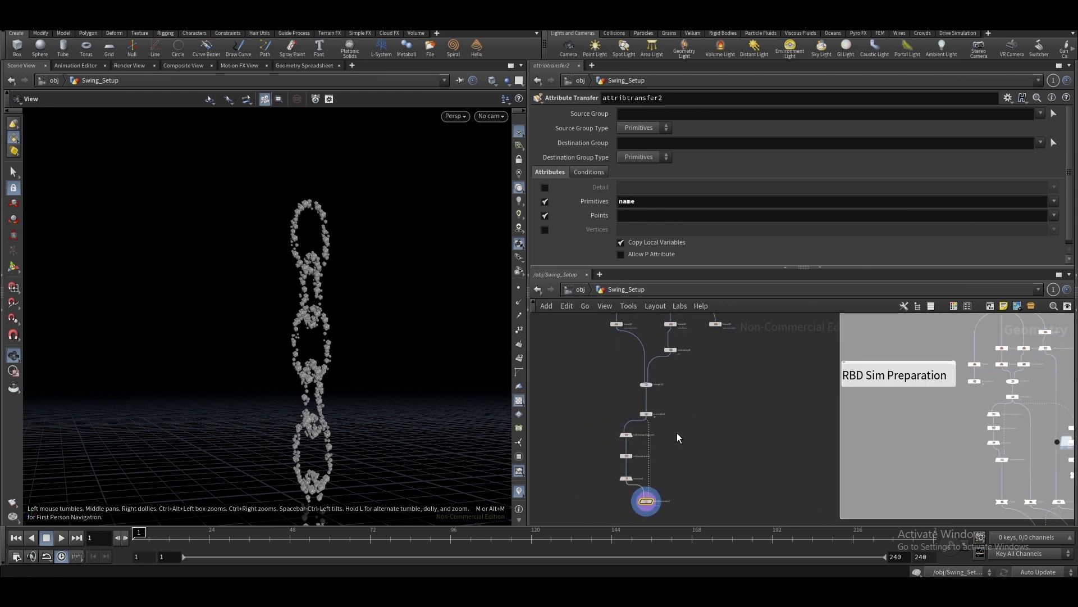
Display assemble4 to compare the original chain links with the spheres, and return the display to attribtransfer2
scroll(679, 399, up, 2)
click(641, 423)
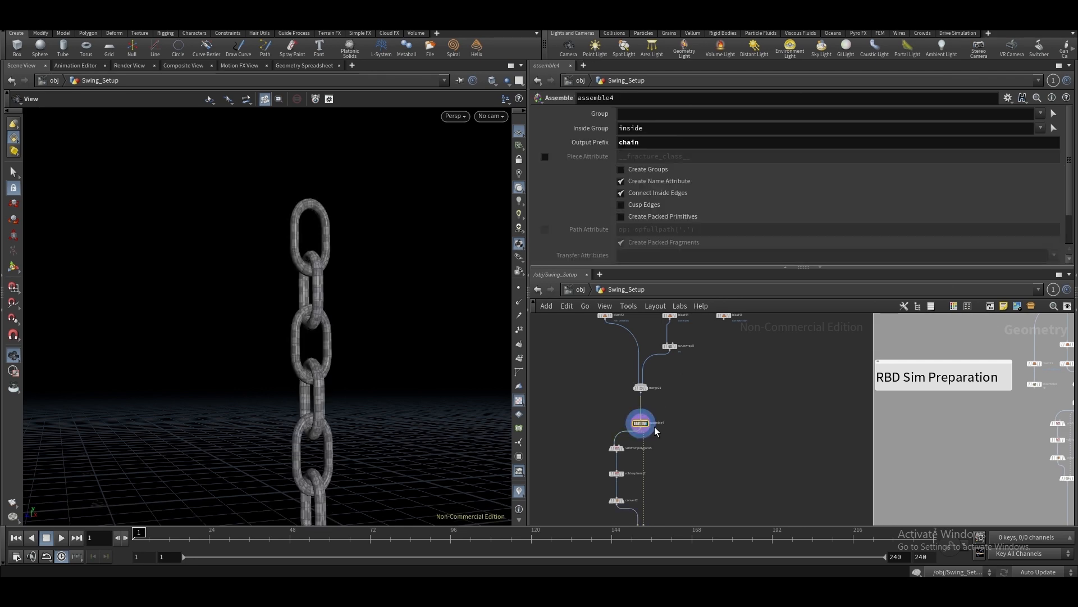
key(f)
scroll(241, 222, up, 5)
middle_drag(174, 141, 279, 301)
scroll(295, 280, up, 5)
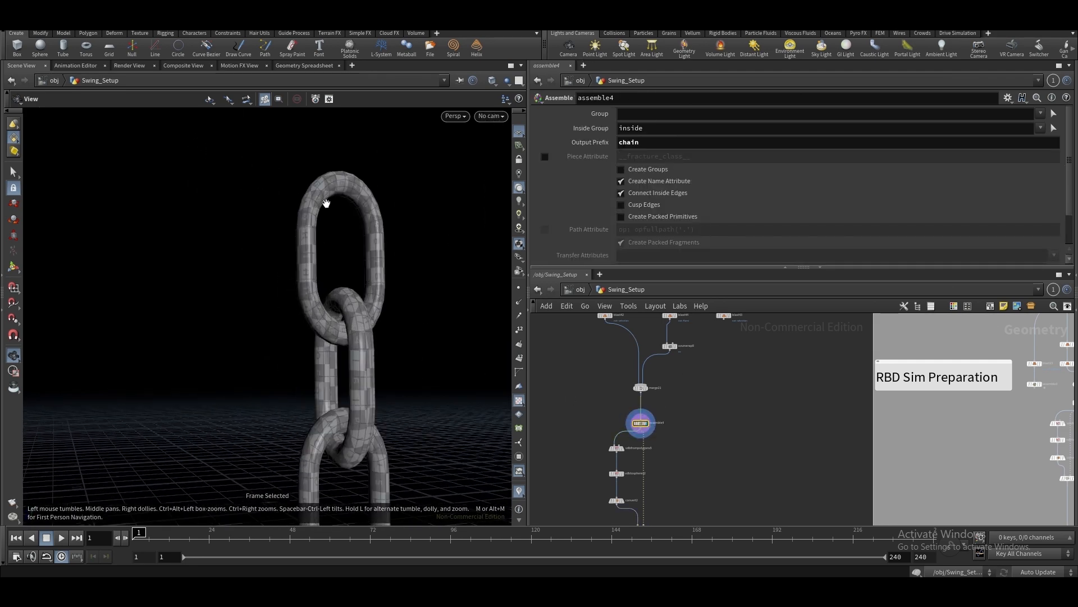
middle_drag(698, 441, 674, 378)
scroll(673, 382, down, 3)
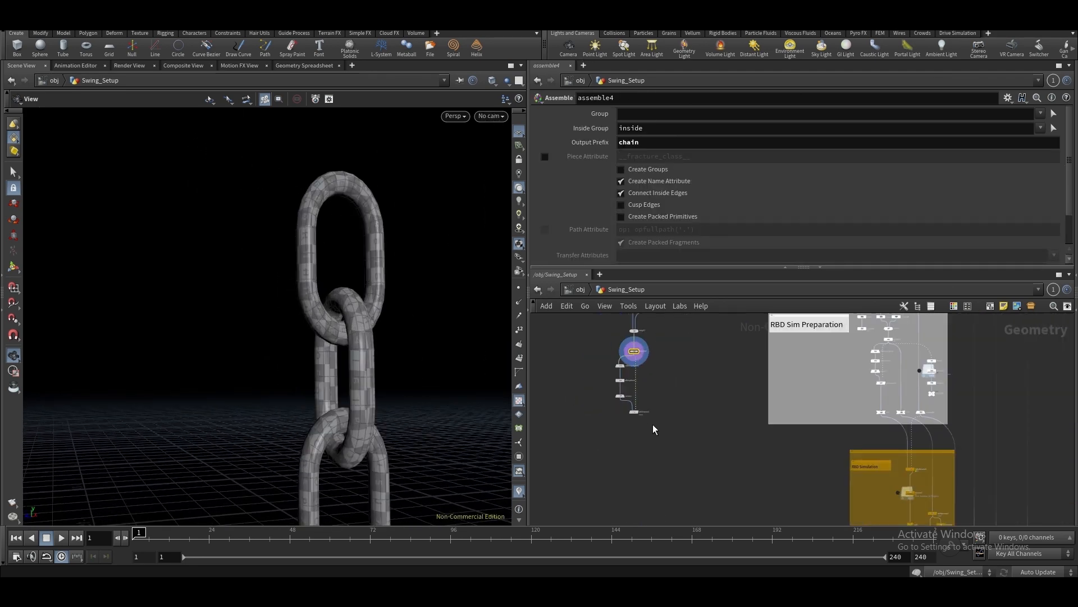
scroll(651, 424, up, 3)
click(639, 428)
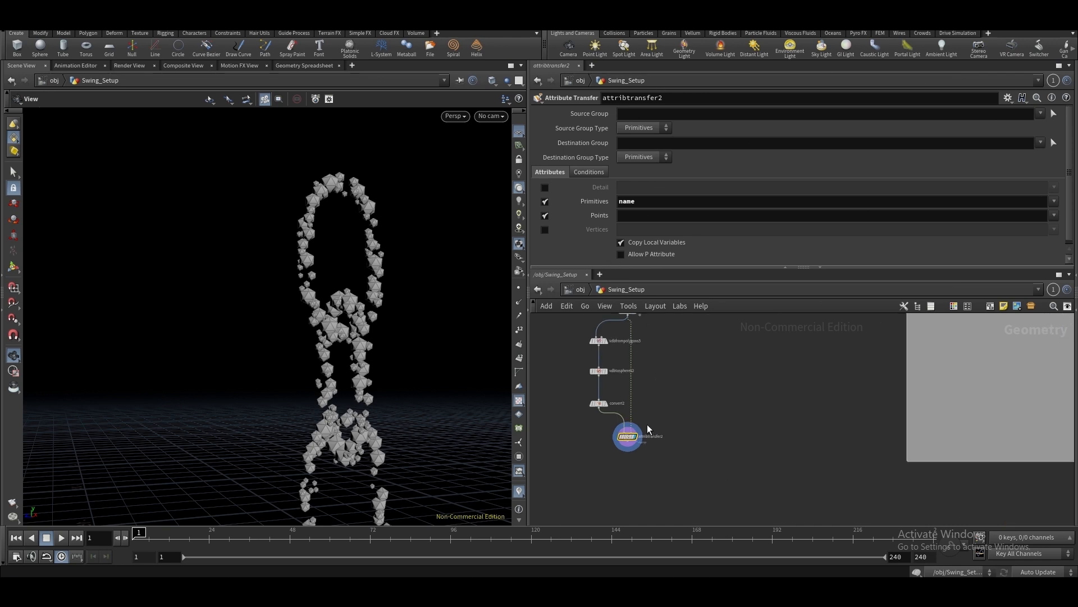
Add a Pack node below attribtransfer2, connect it to that node's output, and display it
middle_drag(647, 424, 649, 391)
key(Tab)
key(Escape)
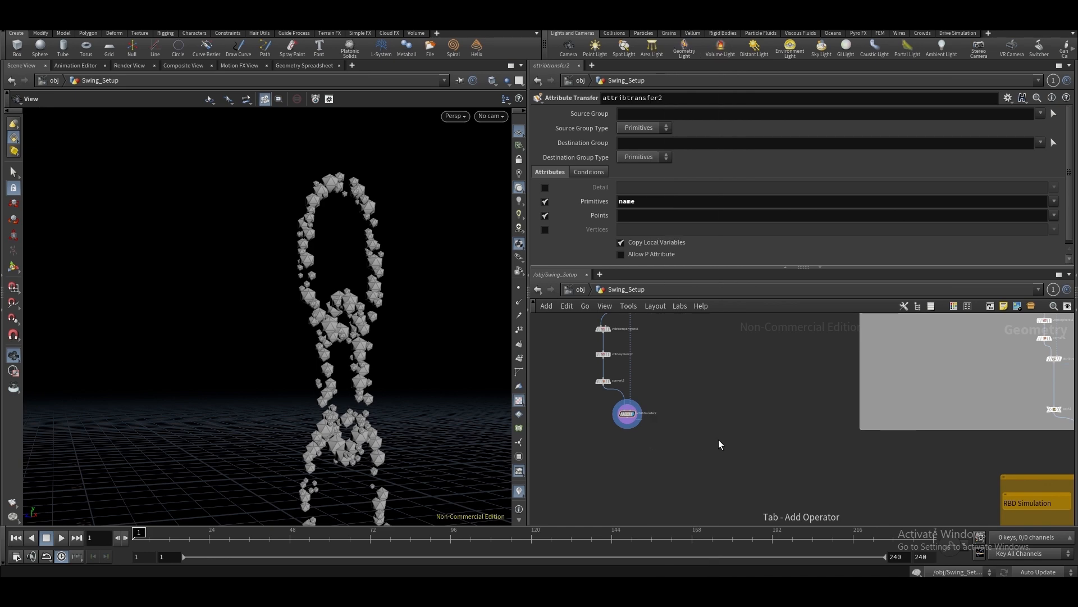
scroll(719, 439, down, 2)
middle_drag(853, 437, 897, 396)
scroll(757, 390, up, 3)
middle_drag(685, 415, 881, 423)
key(Tab)
text(pac)
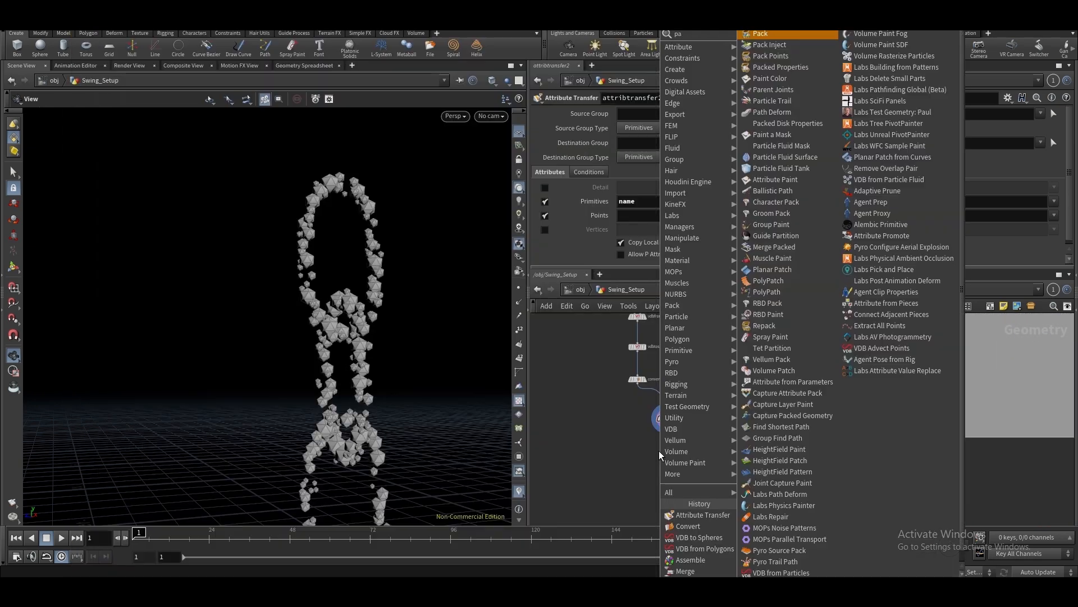
click(755, 37)
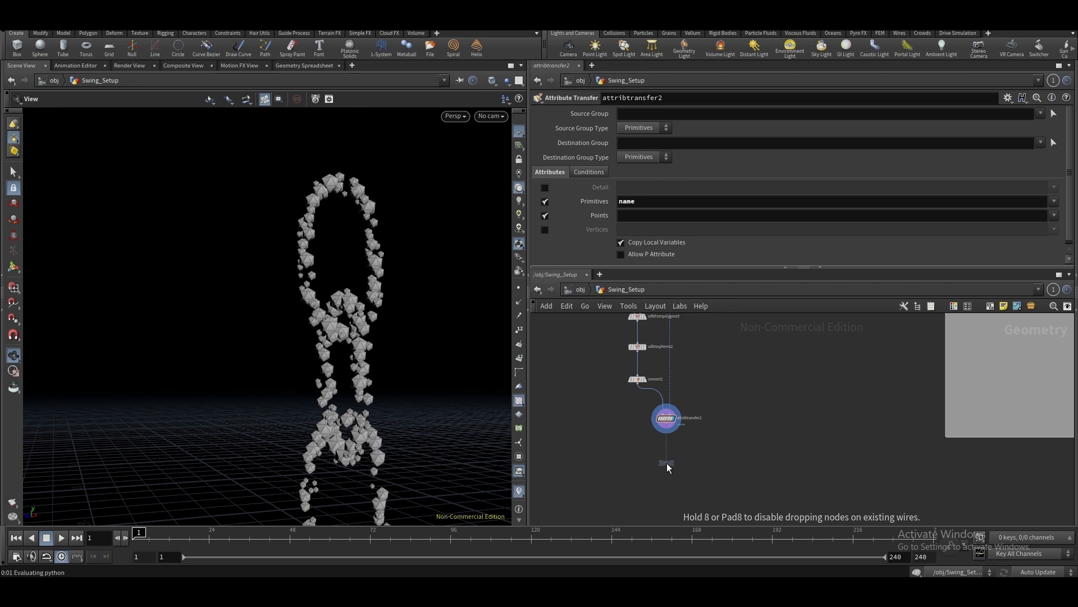
click(666, 462)
drag(669, 429, 666, 461)
click(675, 467)
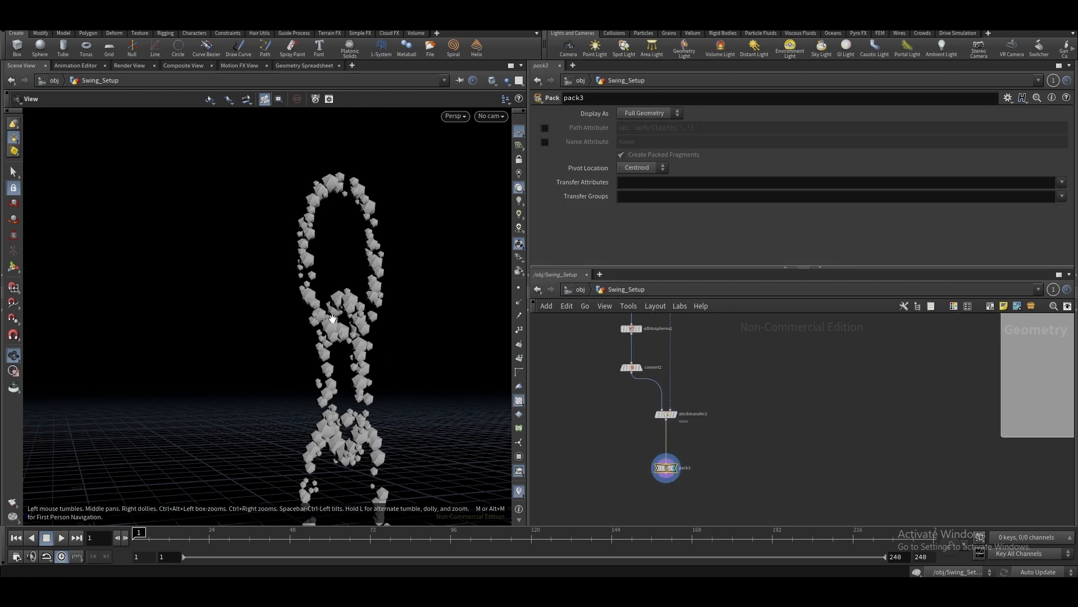
Enable the path and name attributes on pack3 and set name as its transferred attribute
click(544, 128)
click(545, 142)
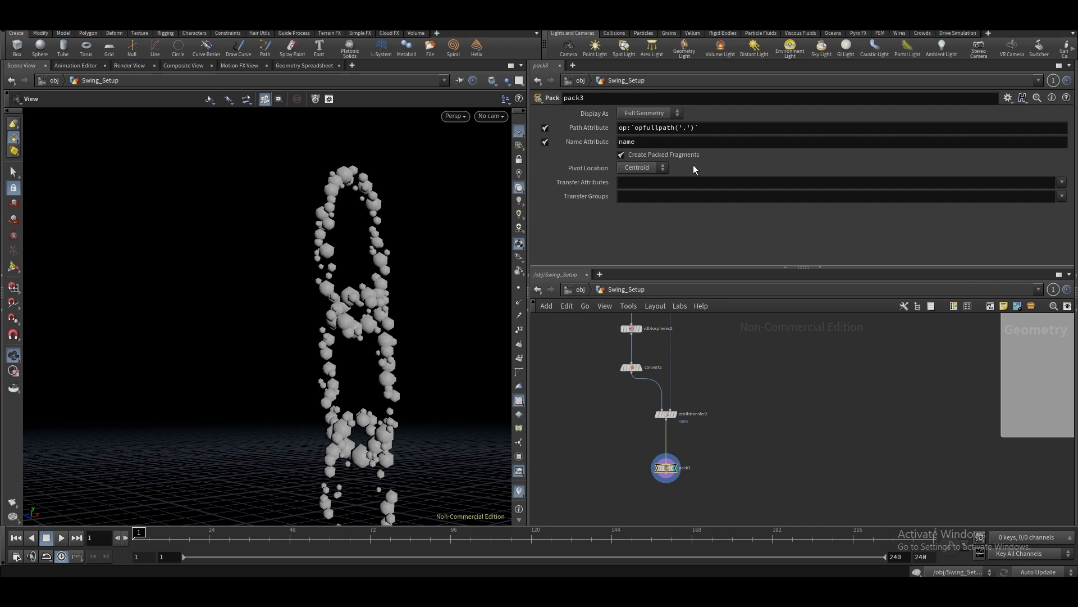
click(1062, 182)
click(1054, 196)
Duplicate pack3 beside the original and feed the copy from assemble4's output
alt+drag(705, 469, 786, 471)
middle_drag(737, 359, 691, 429)
scroll(691, 429, down, 4)
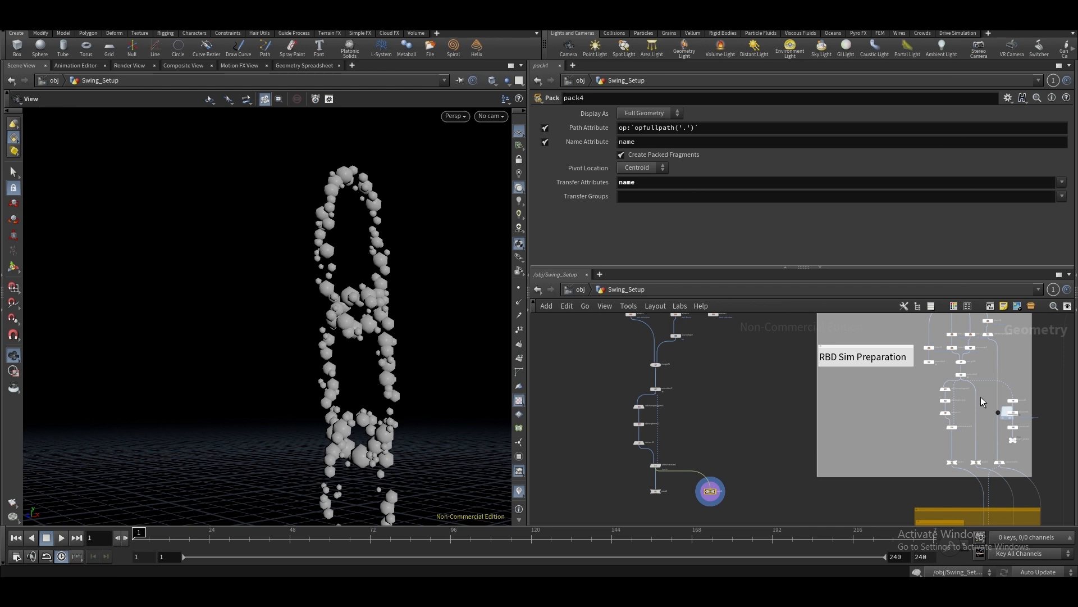
scroll(811, 438, up, 3)
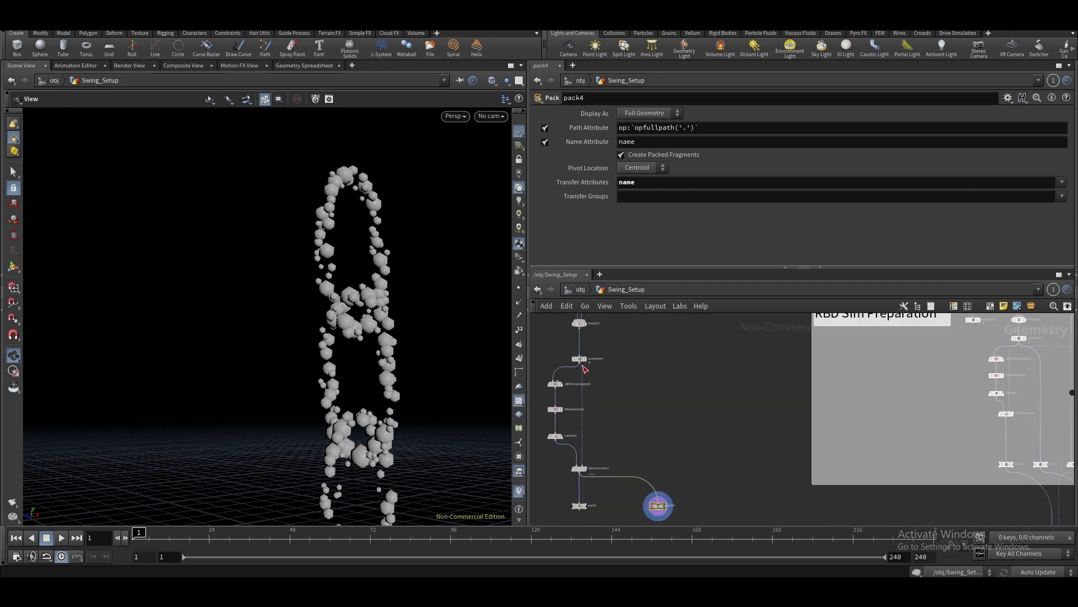
click(583, 365)
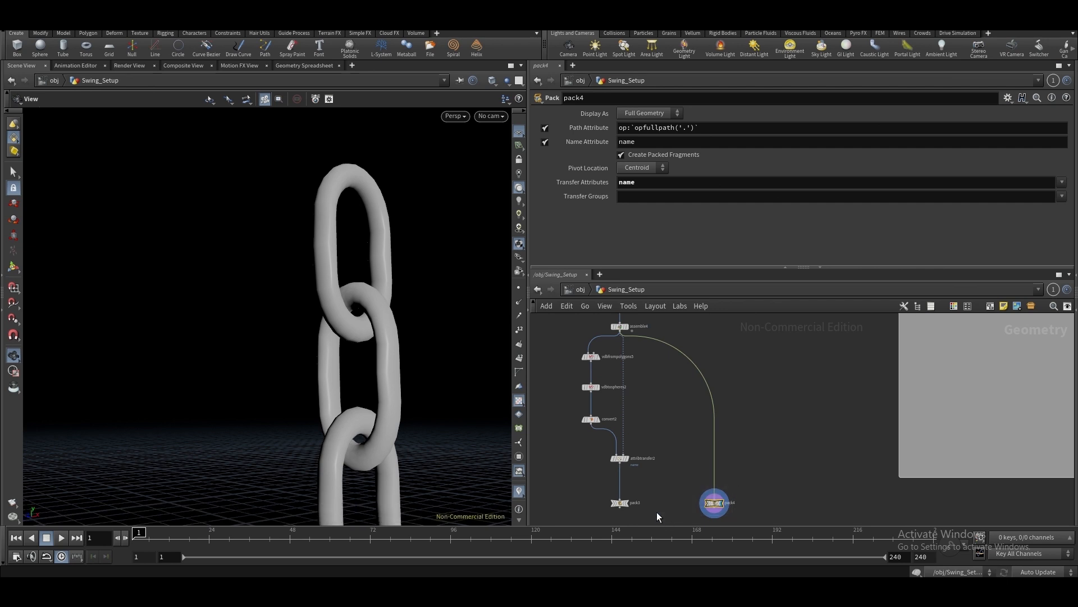
middle_drag(744, 408, 634, 386)
scroll(634, 386, down, 2)
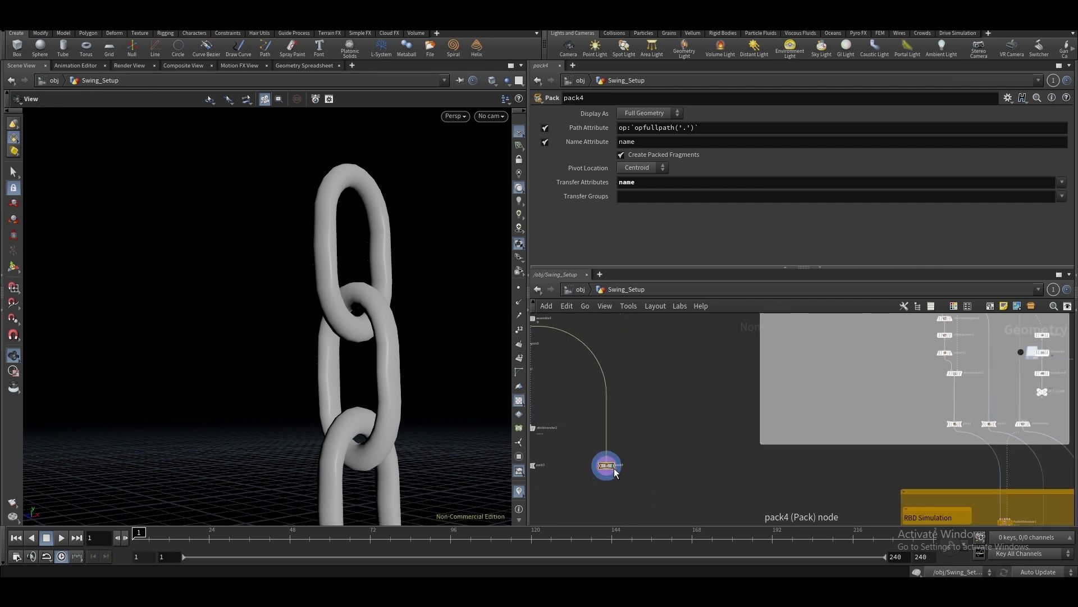
alt+drag(608, 466, 676, 466)
middle_drag(663, 424, 711, 522)
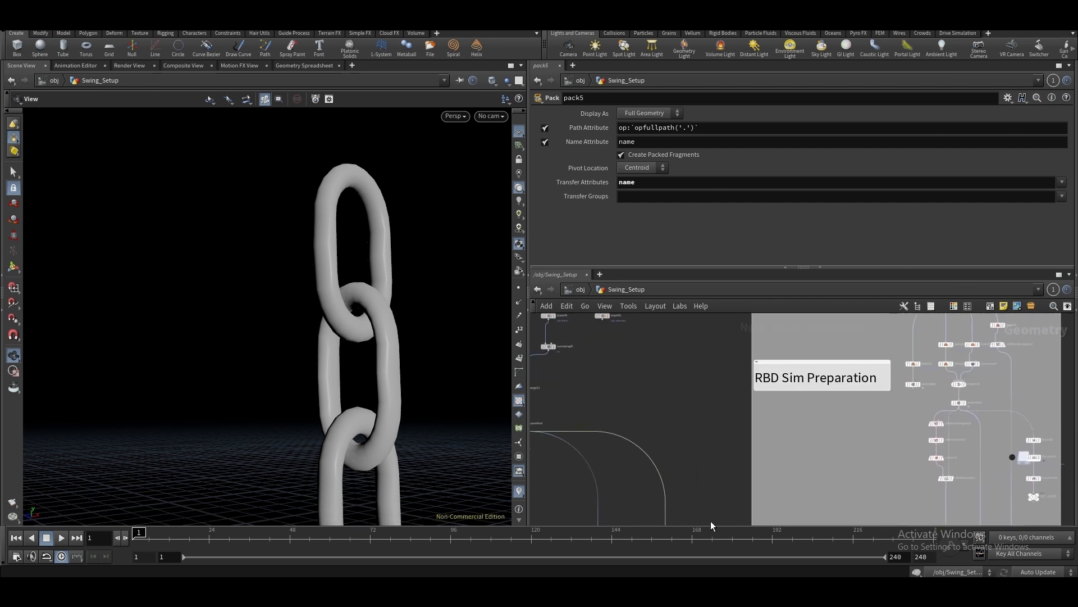
middle_drag(803, 461, 848, 459)
key(Delete)
Display blast43 with the swing seat and attach a VDB from Polygons node below it
middle_drag(644, 343, 717, 402)
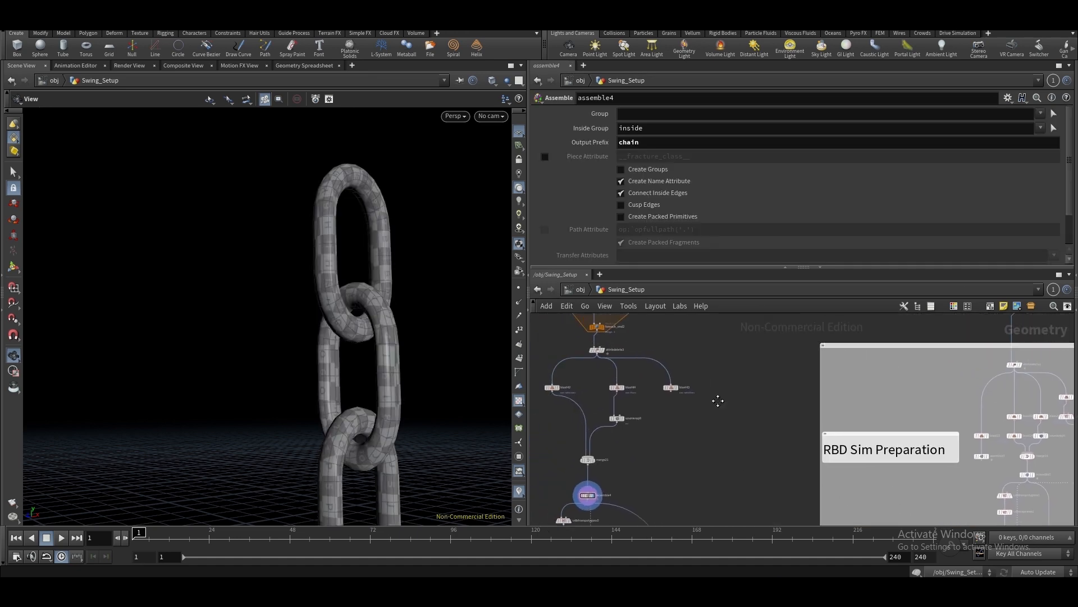
scroll(686, 397, up, 3)
click(673, 378)
key(space+f)
mouse_move(366, 270)
mouse_down()
mouse_move(313, 294)
mouse_move(303, 279)
mouse_move(228, 304)
mouse_move(363, 292)
mouse_up()
key(Tab)
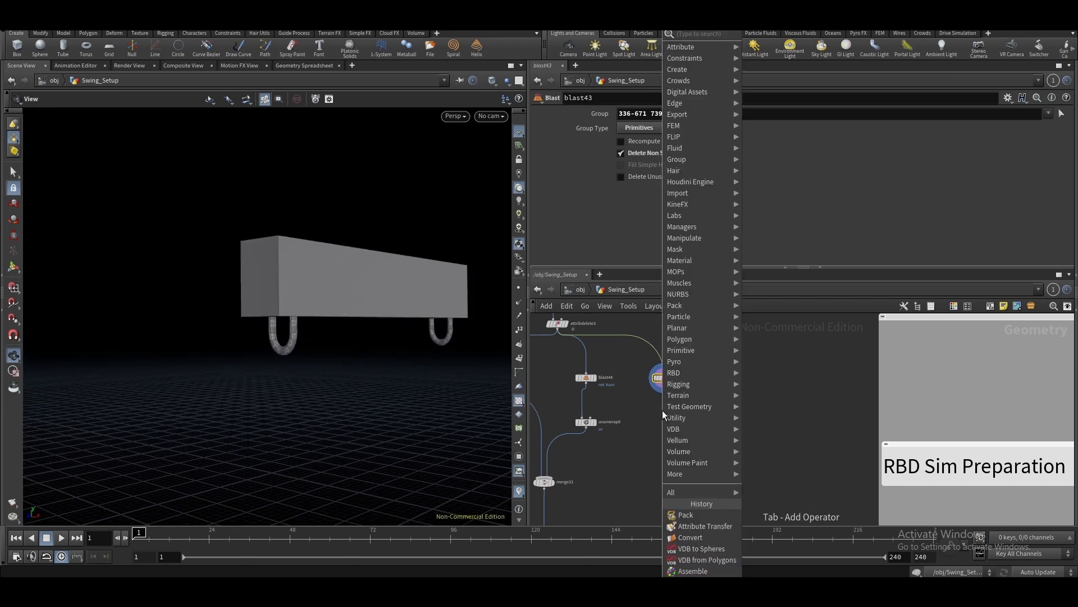
text(vdbfr)
click(814, 56)
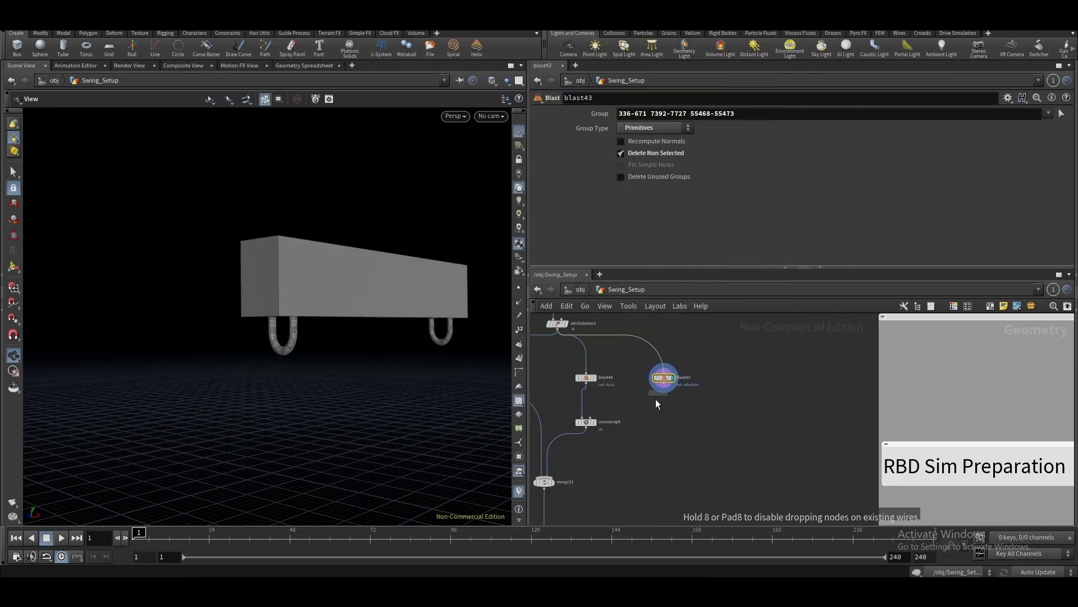
click(666, 424)
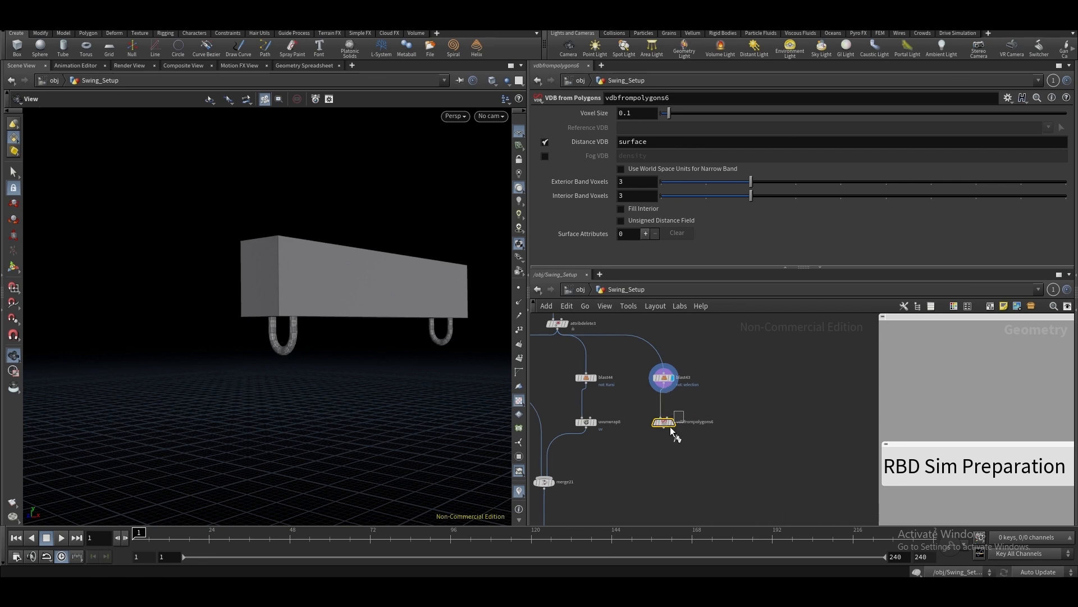
Display vdbfrompolygons6 and lower its voxel size, trying 0.04 and settling on 0.0075
middle_drag(662, 420, 643, 334)
double_click(628, 114)
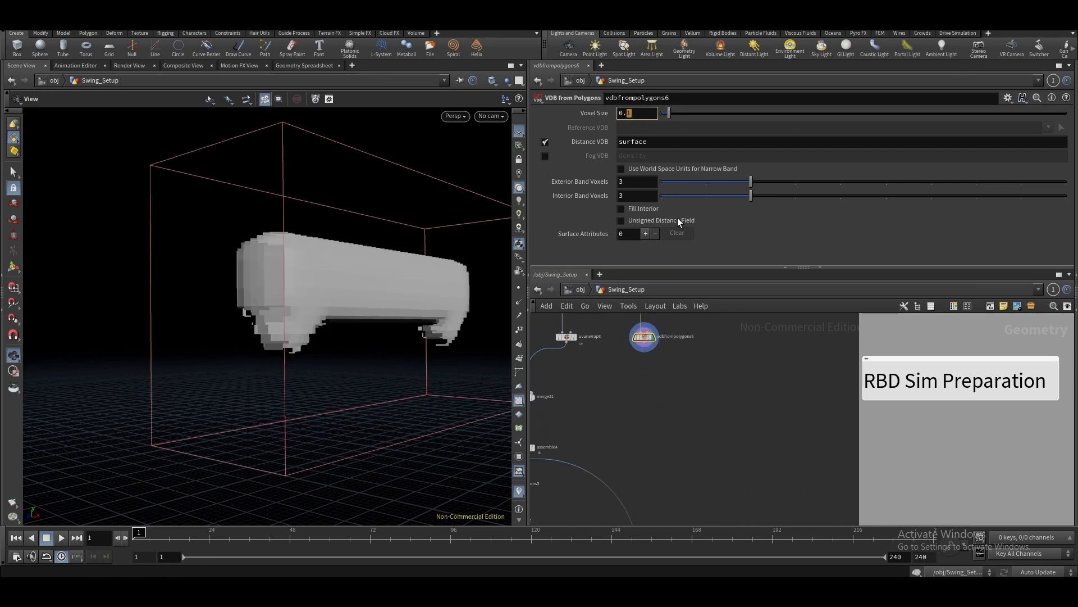
text(0)
text(4)
key(Return)
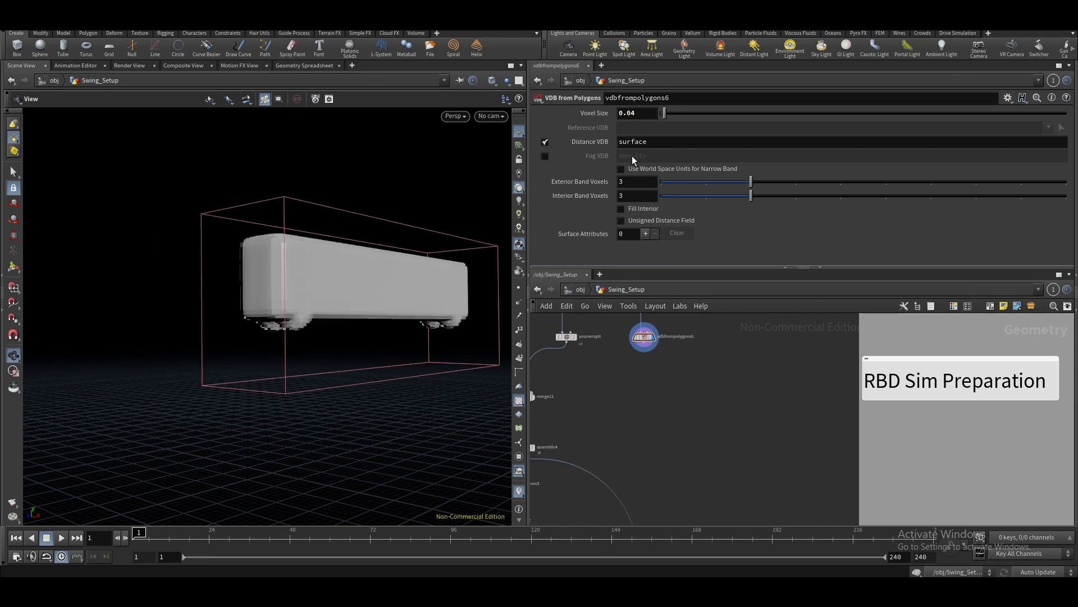
double_click(632, 113)
text(0)
text(75)
key(Return)
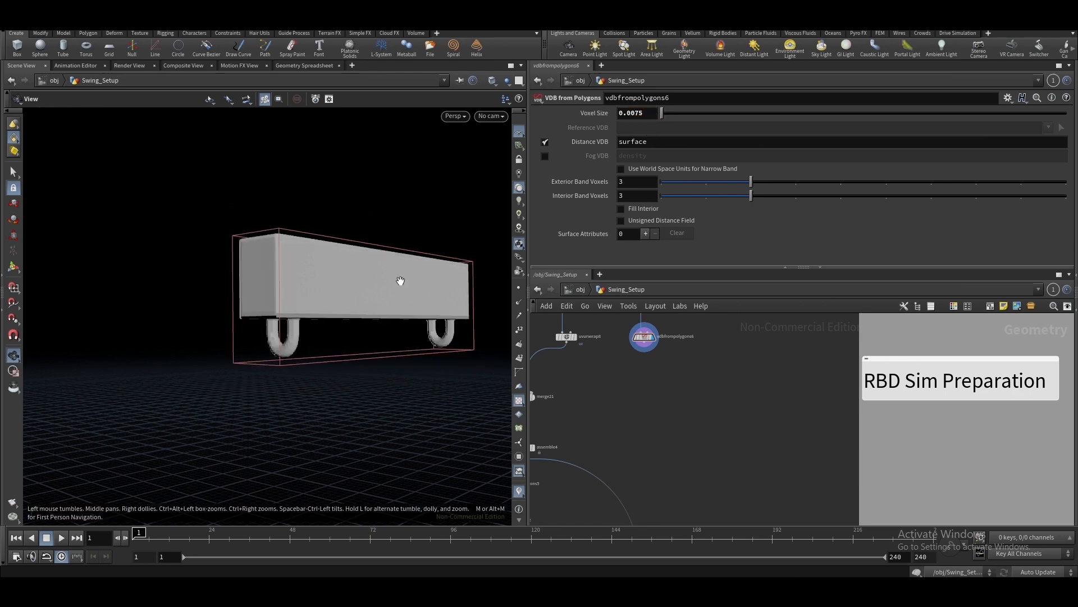
Add a Convert VDB node below vdbfrompolygons6, connect it to that node's output, and display it
scroll(688, 395, down, 3)
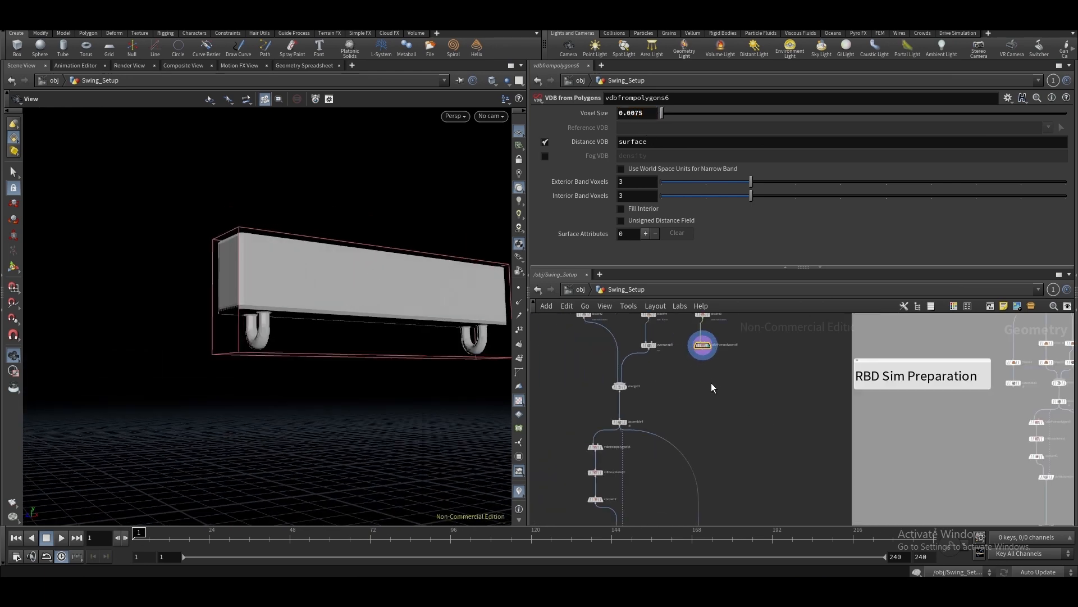
key(Tab)
text(conver)
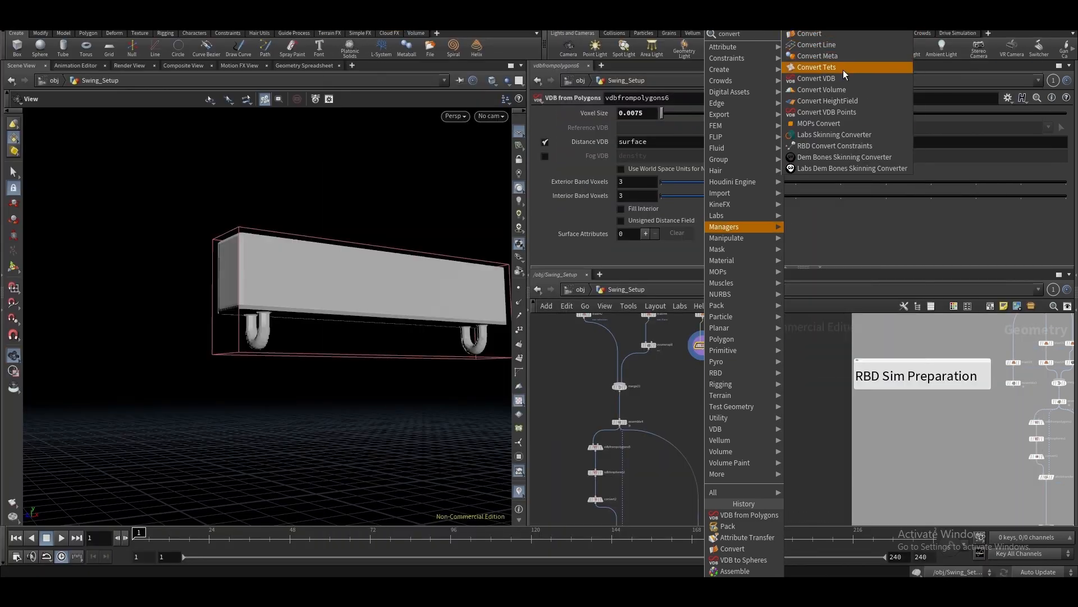
click(831, 78)
click(704, 387)
scroll(703, 358, up, 1)
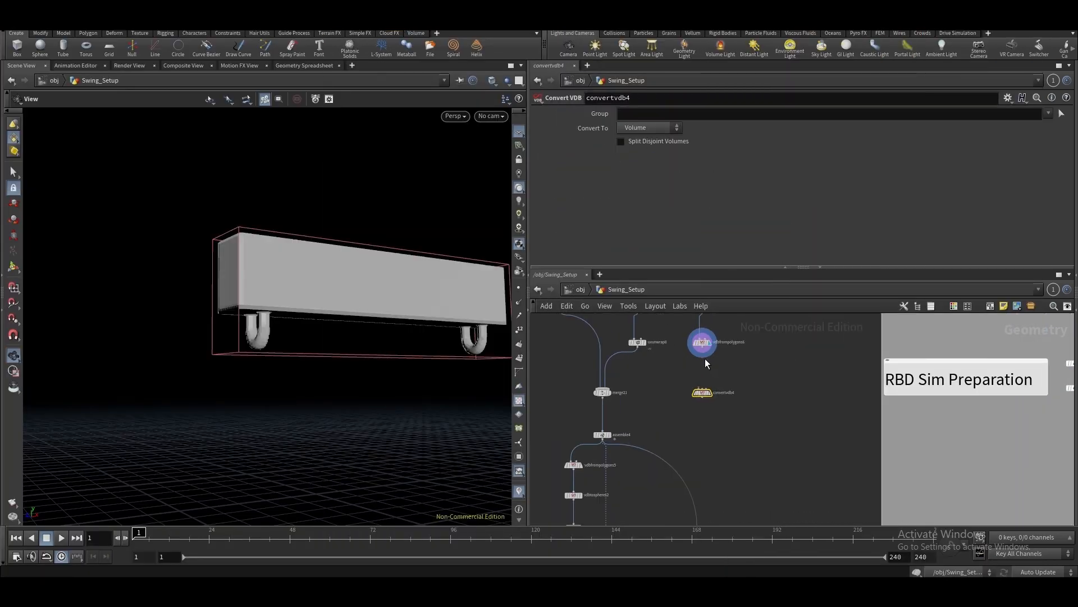
click(703, 343)
click(702, 351)
click(709, 392)
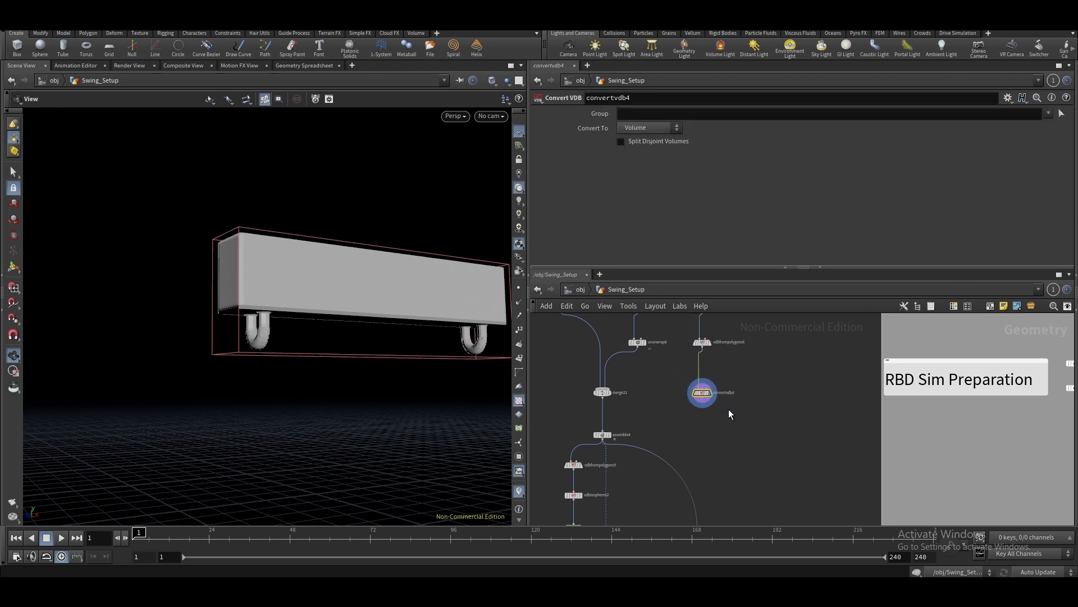
Set convertvdb4 to convert to Polygons and inspect the meshed seat and hooks up close
click(581, 134)
click(624, 130)
click(642, 160)
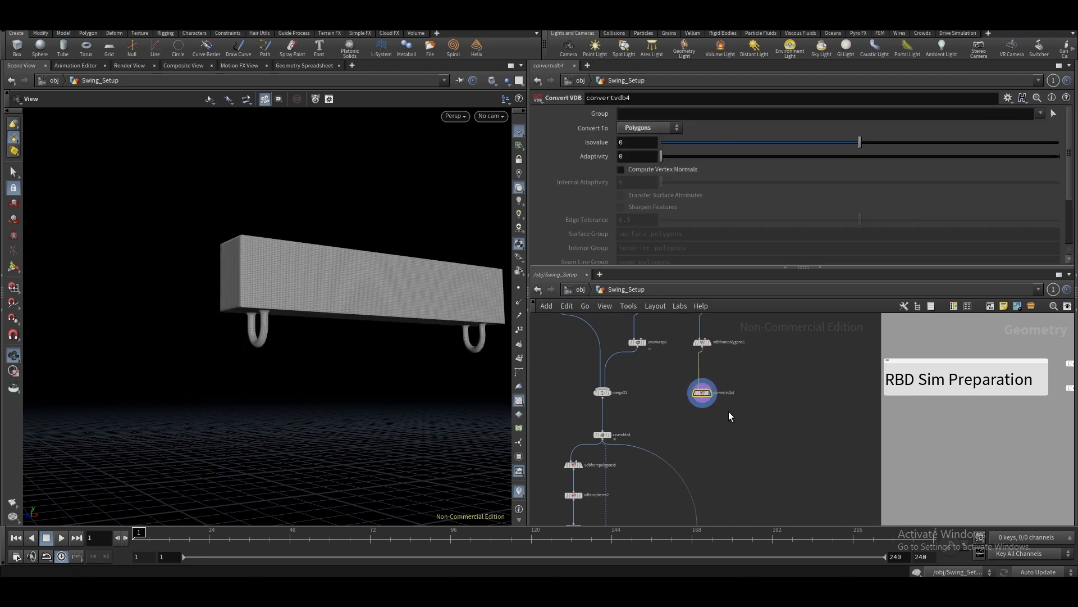
drag(241, 322, 246, 339)
scroll(258, 326, up, 4)
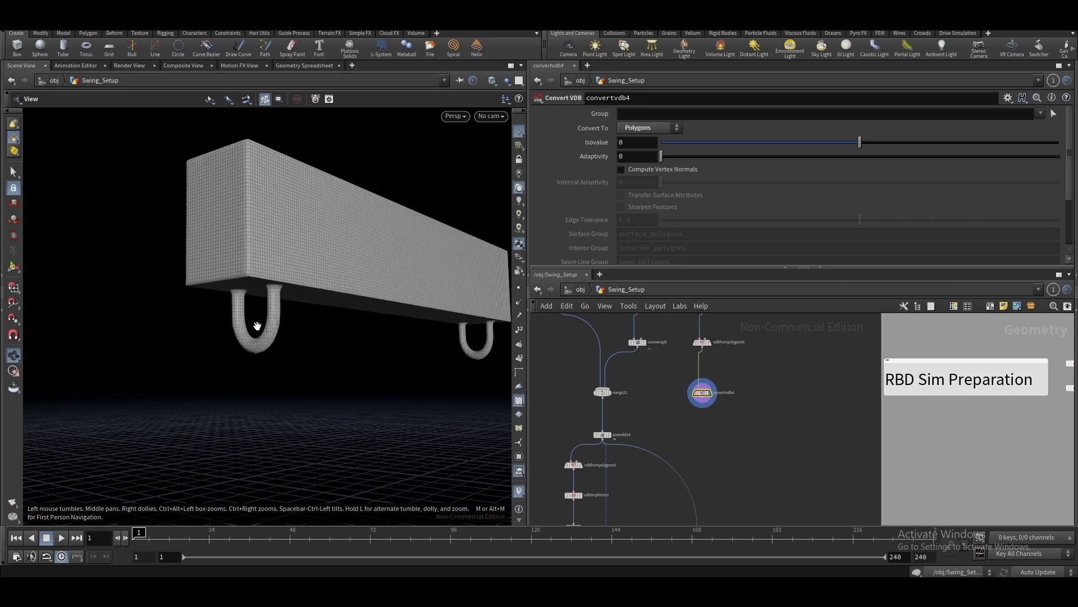
scroll(713, 437, down, 2)
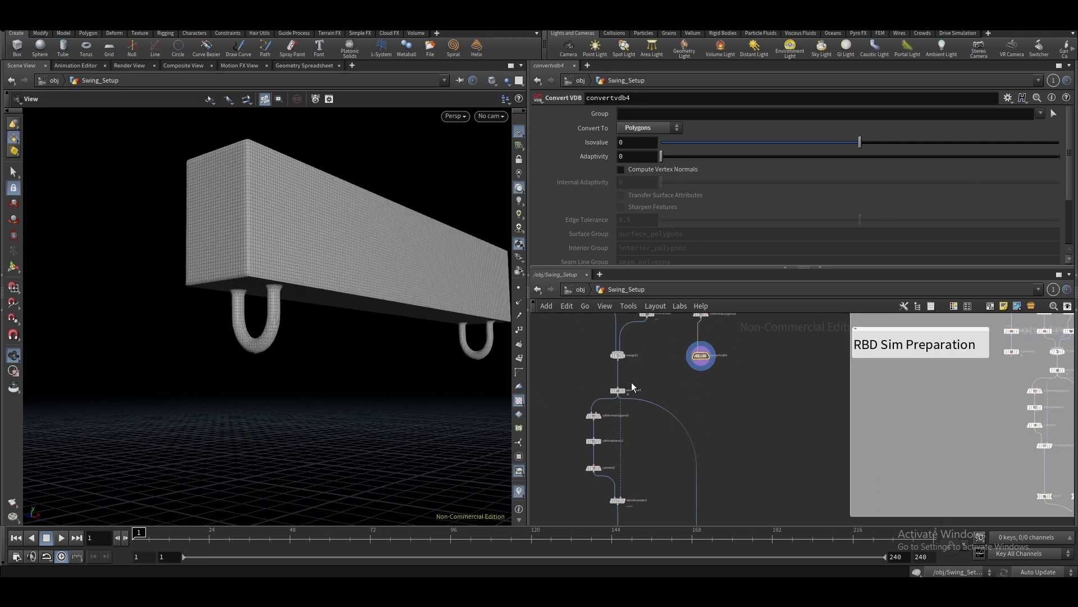
Compare the seat and its hooks at blast43 and vdbfrompolygons6, and return the display to convertvdb4
middle_drag(699, 374, 727, 445)
scroll(717, 350, up, 4)
click(704, 328)
drag(295, 266, 327, 322)
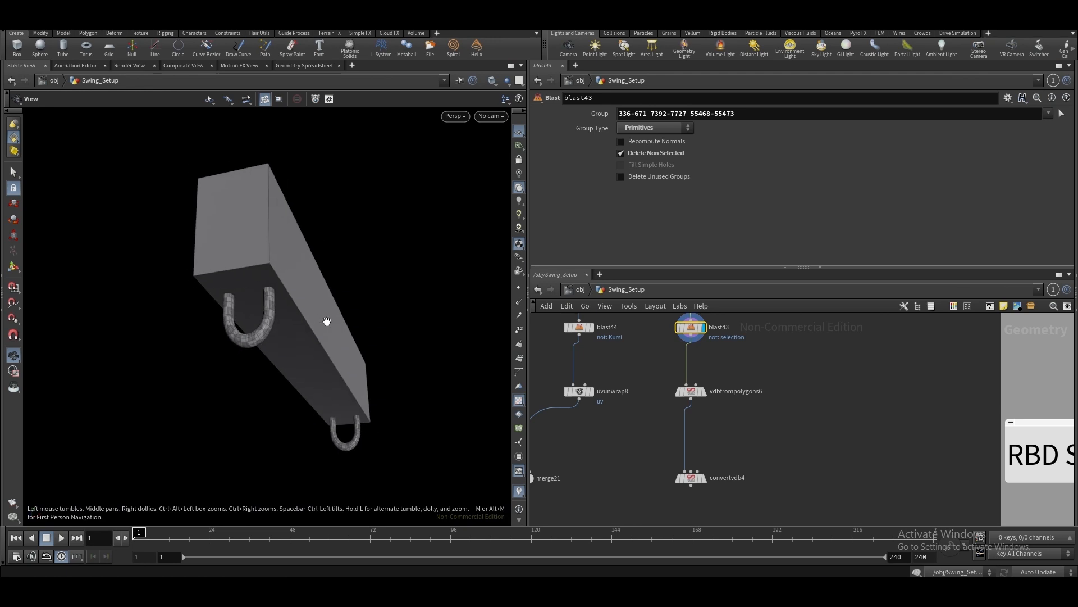
drag(248, 312, 269, 353)
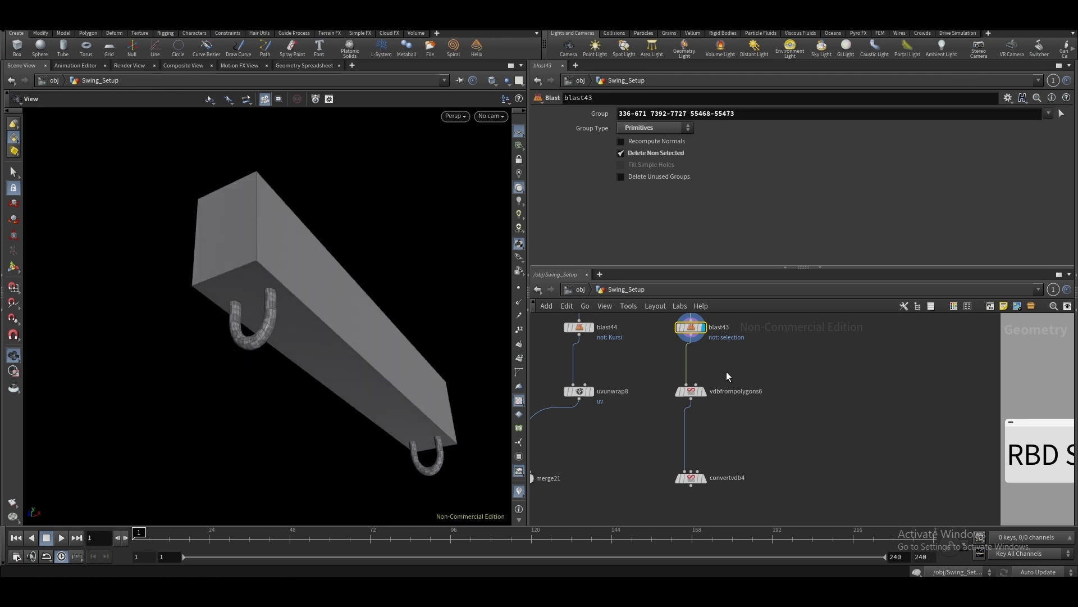
click(702, 391)
click(691, 391)
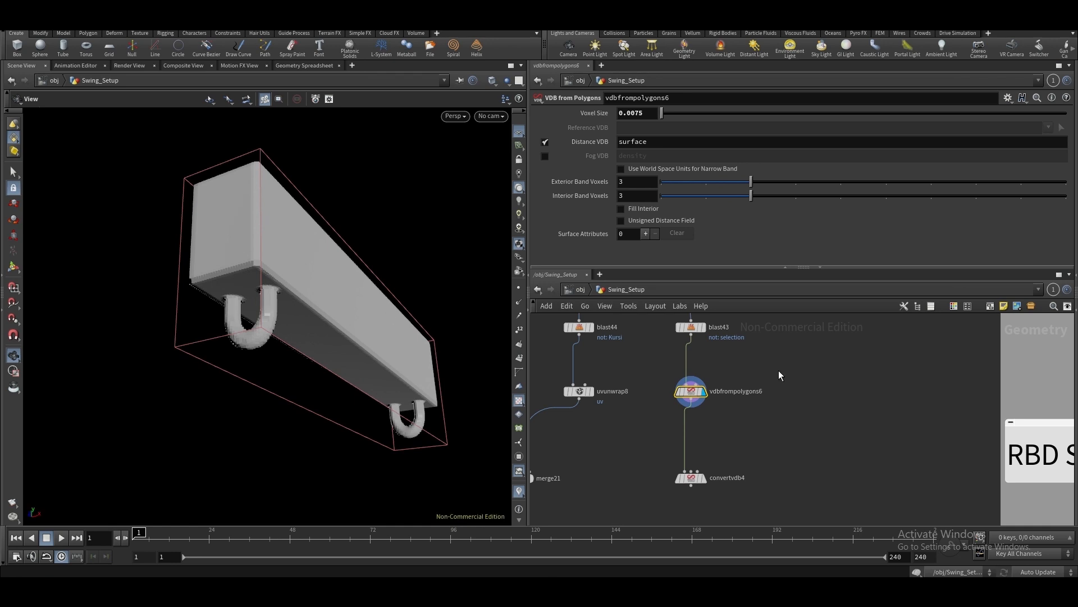
middle_drag(742, 459, 780, 393)
click(740, 413)
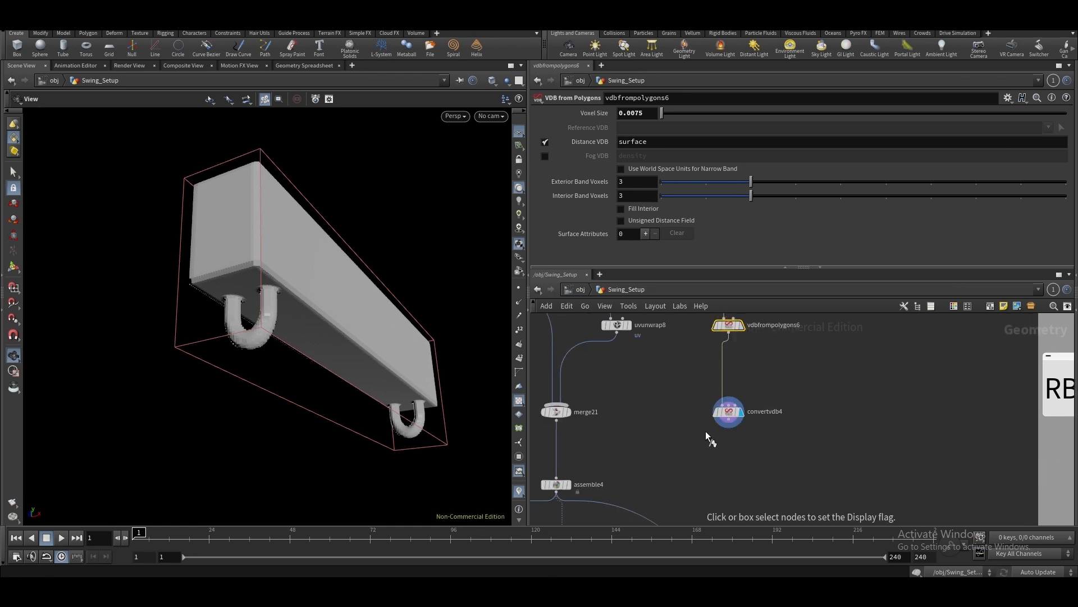
click(729, 413)
Move convertvdb4 down the network so that it sits level with pack3 and pack4
middle_drag(791, 475, 778, 404)
scroll(777, 404, down, 2)
scroll(716, 428, up, 1)
middle_drag(716, 428, 726, 387)
scroll(728, 387, down, 4)
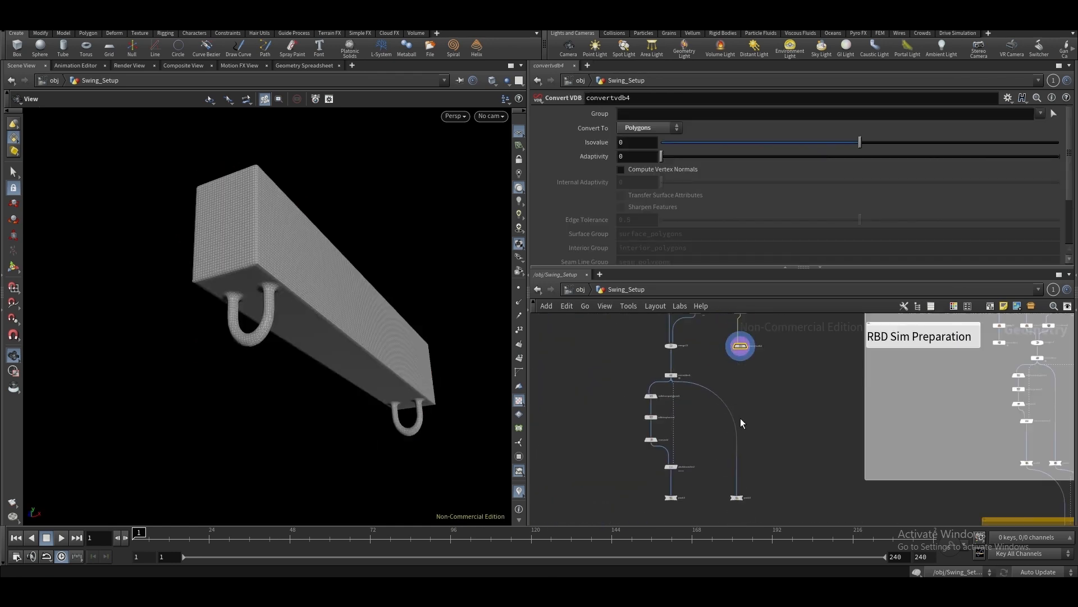
scroll(744, 386, up, 2)
middle_drag(743, 345, 744, 398)
drag(739, 385, 795, 514)
key(ctrl+z)
middle_drag(810, 470, 780, 411)
scroll(744, 384, down, 3)
drag(721, 345, 774, 507)
scroll(736, 410, down, 2)
middle_drag(758, 381, 797, 401)
click(768, 382)
click(784, 427)
Add an RBD Bullet Solver node below the pack nodes and connect pack3's output to its first input
scroll(707, 410, up, 2)
middle_drag(772, 450, 722, 356)
key(Tab)
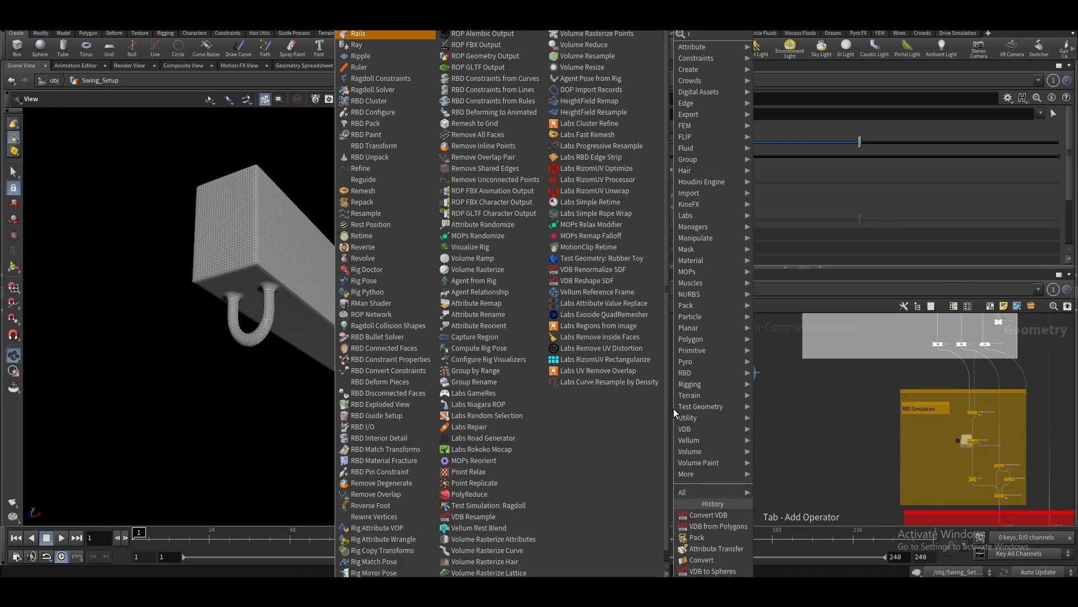
text(rbd)
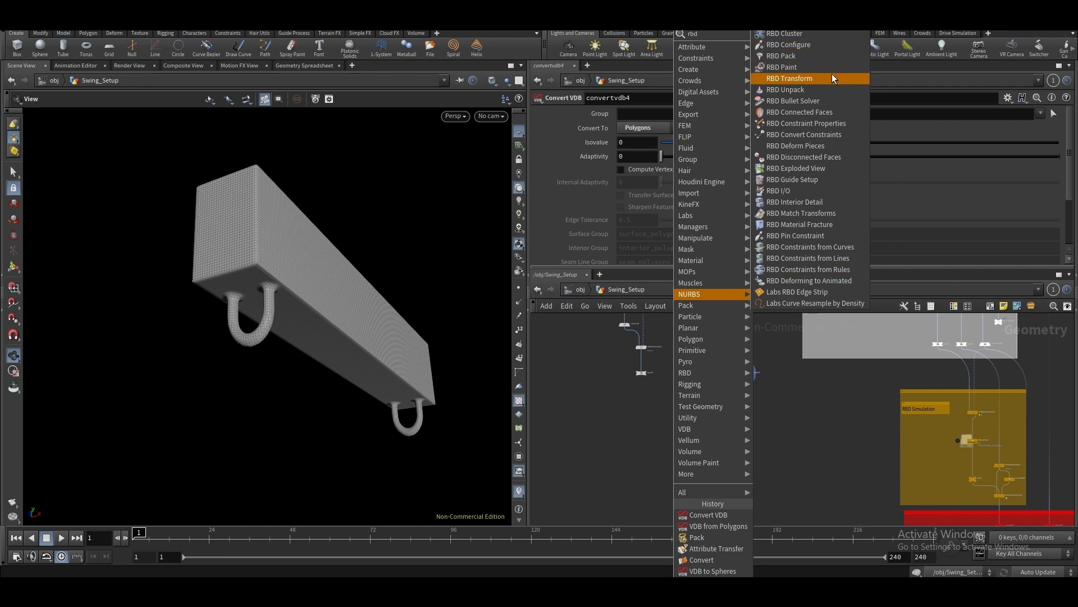
click(835, 101)
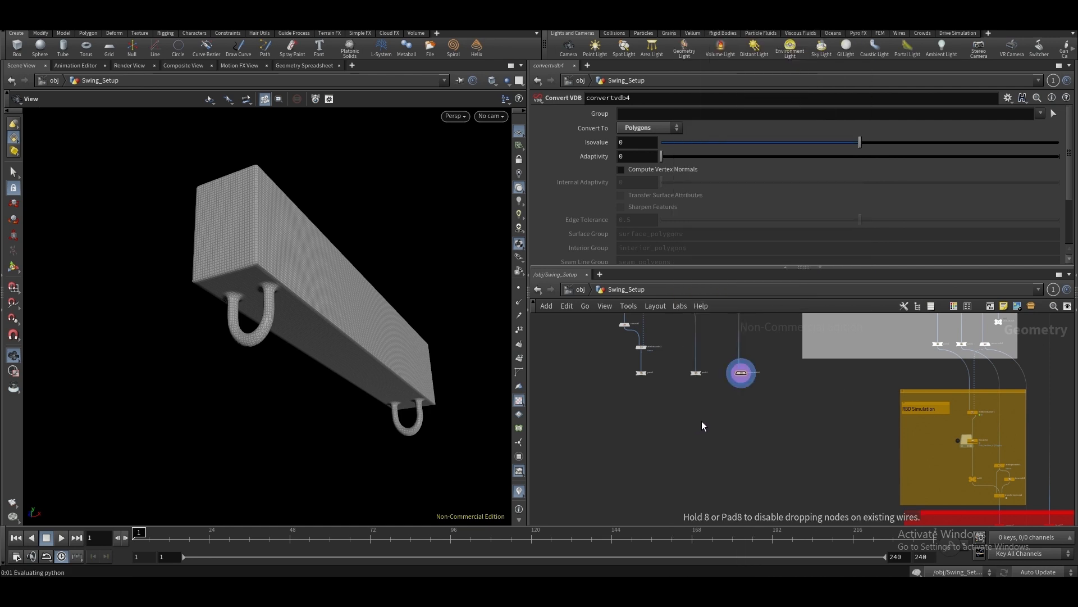
click(702, 421)
scroll(680, 379, up, 3)
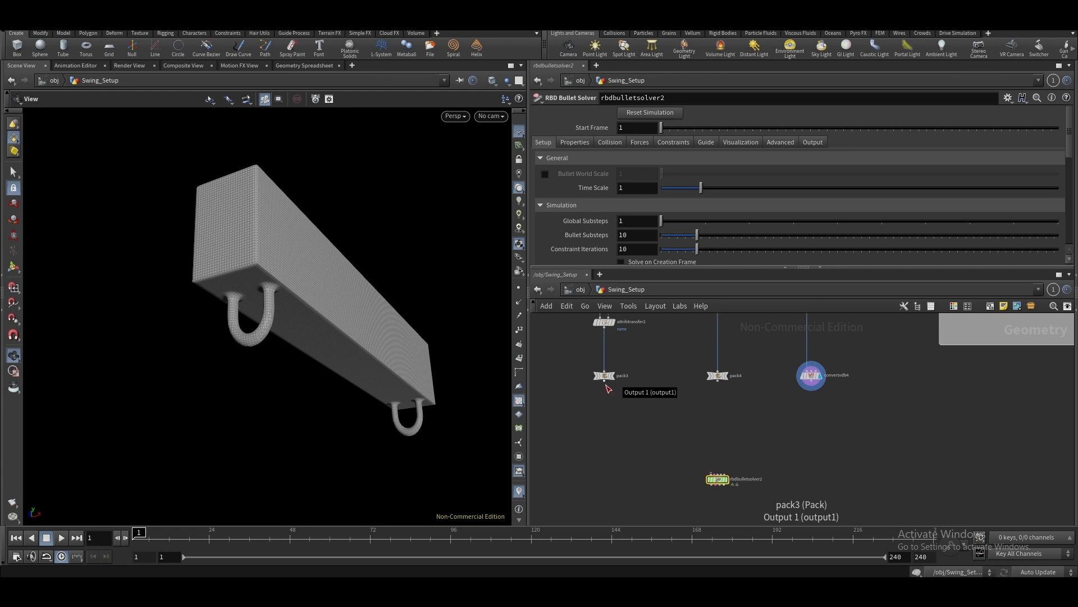
drag(712, 466, 710, 472)
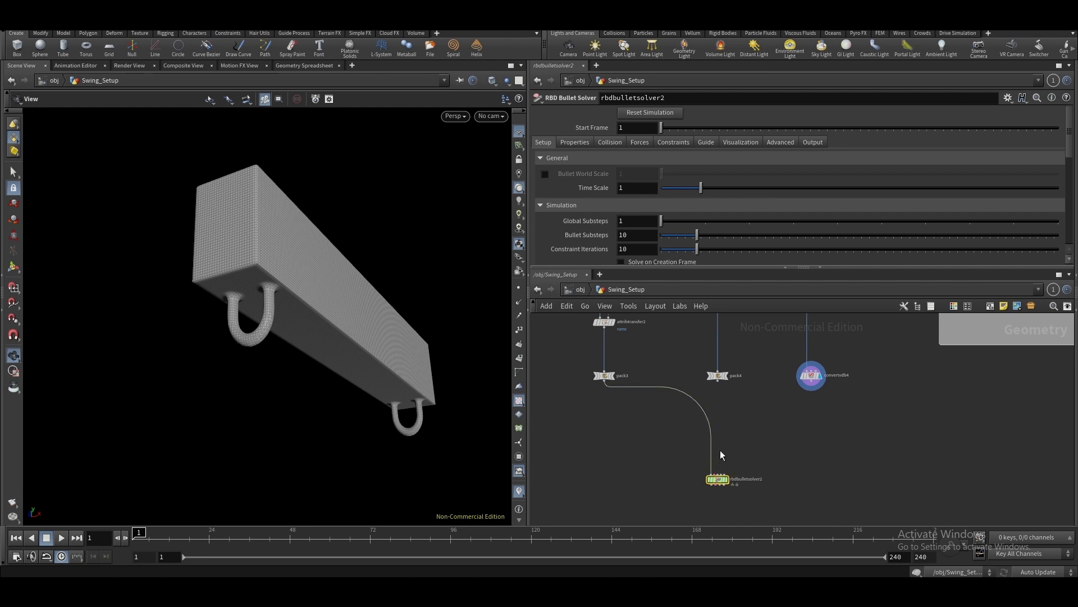
Examine the Bullet solver's input connectors against the outputs of pack3, pack4 and convertvdb4
scroll(720, 389, up, 2)
middle_drag(722, 389, 719, 368)
scroll(719, 369, down, 1)
scroll(717, 360, up, 2)
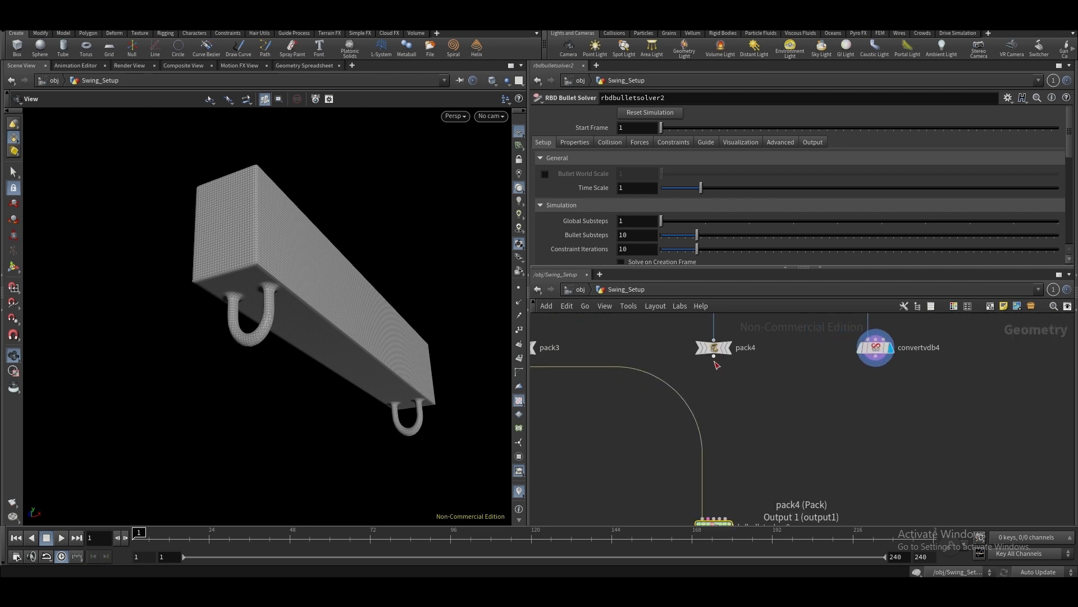
middle_drag(747, 424, 732, 399)
scroll(732, 399, down, 1)
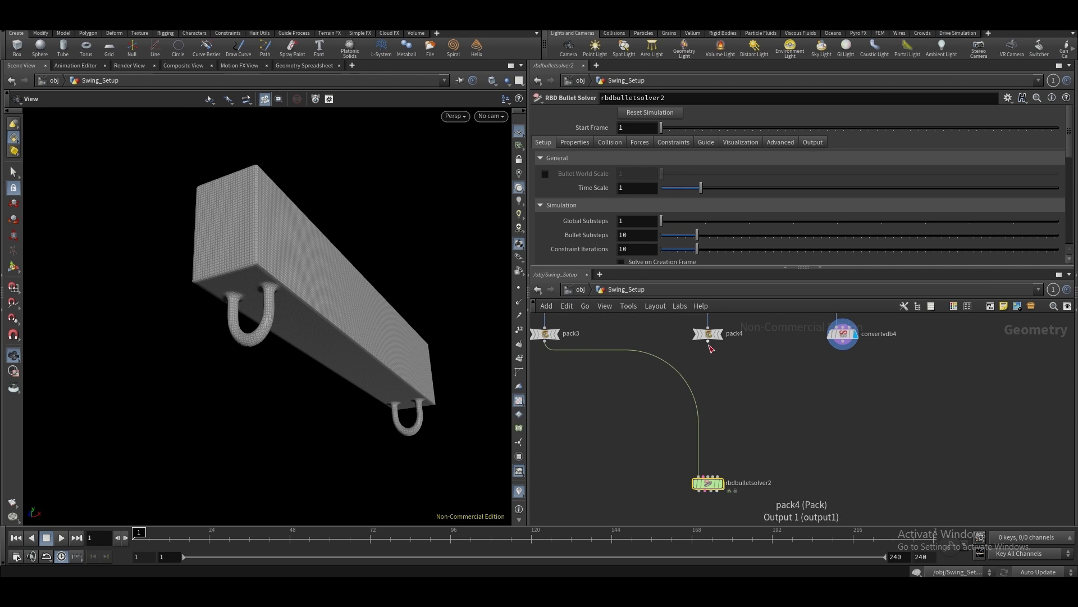
scroll(726, 382, down, 1)
mouse_move(725, 381)
middle_down()
mouse_move(735, 419)
mouse_move(739, 377)
middle_up()
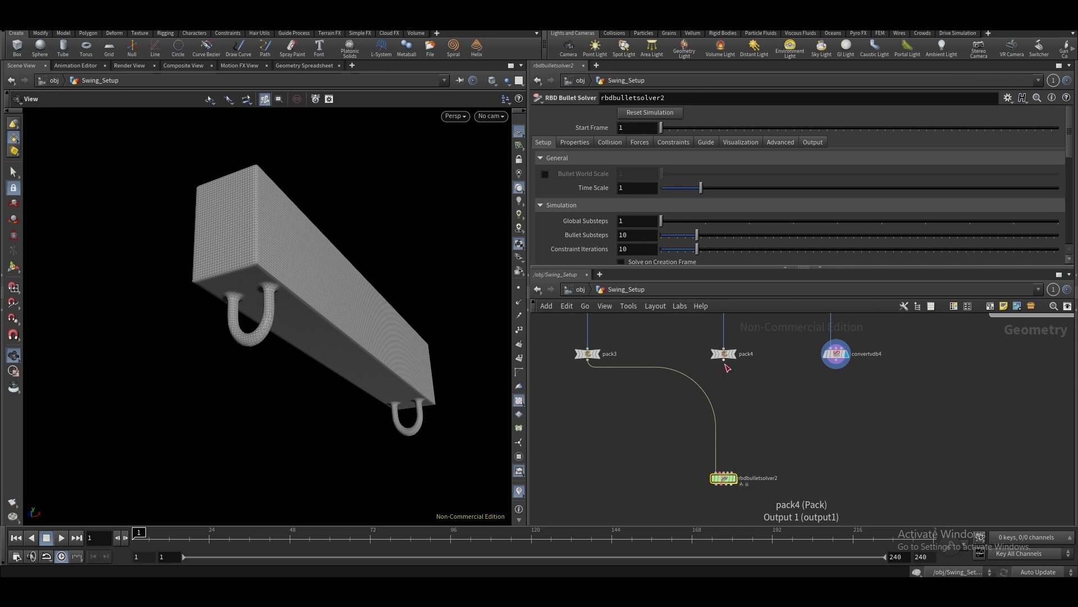
click(834, 356)
scroll(826, 371, down, 2)
middle_drag(801, 418, 693, 425)
scroll(645, 415, up, 5)
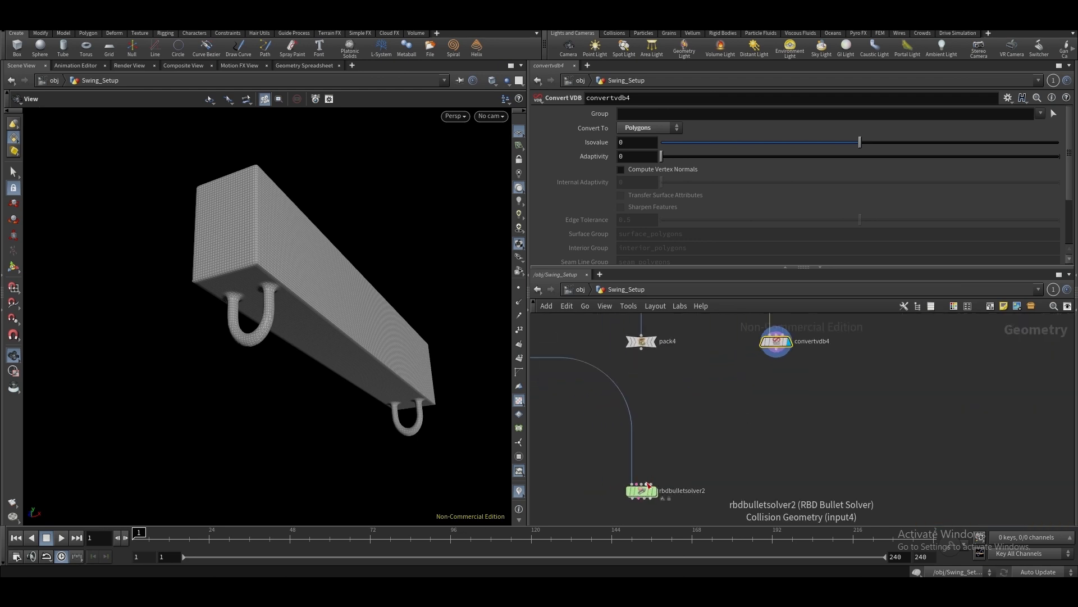
middle_drag(598, 416, 772, 428)
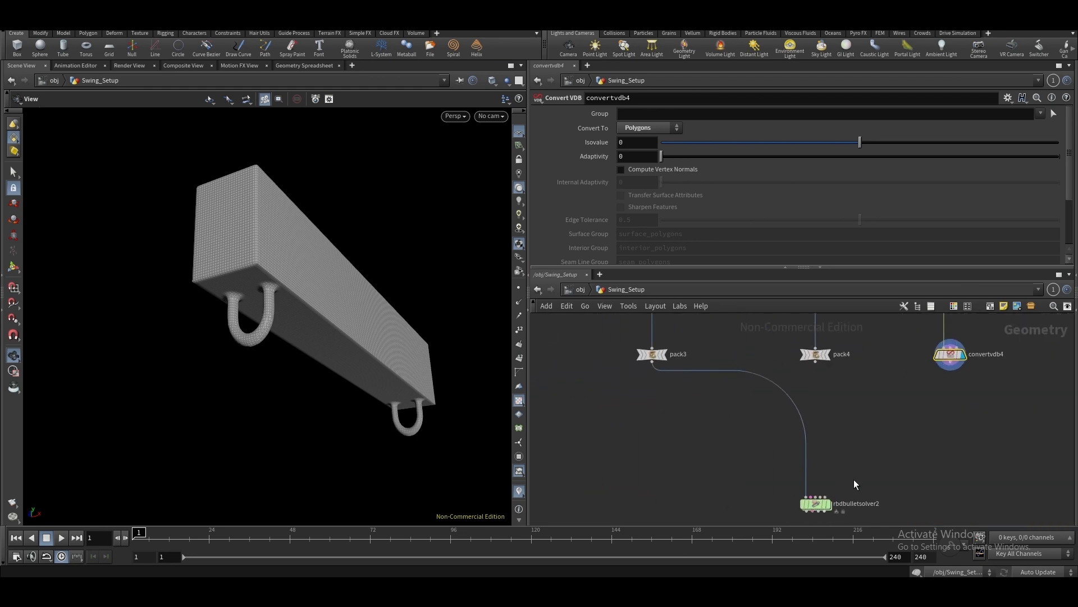
mouse_move(815, 465)
mouse_down()
mouse_move(776, 512)
mouse_move(878, 520)
mouse_move(881, 473)
mouse_up()
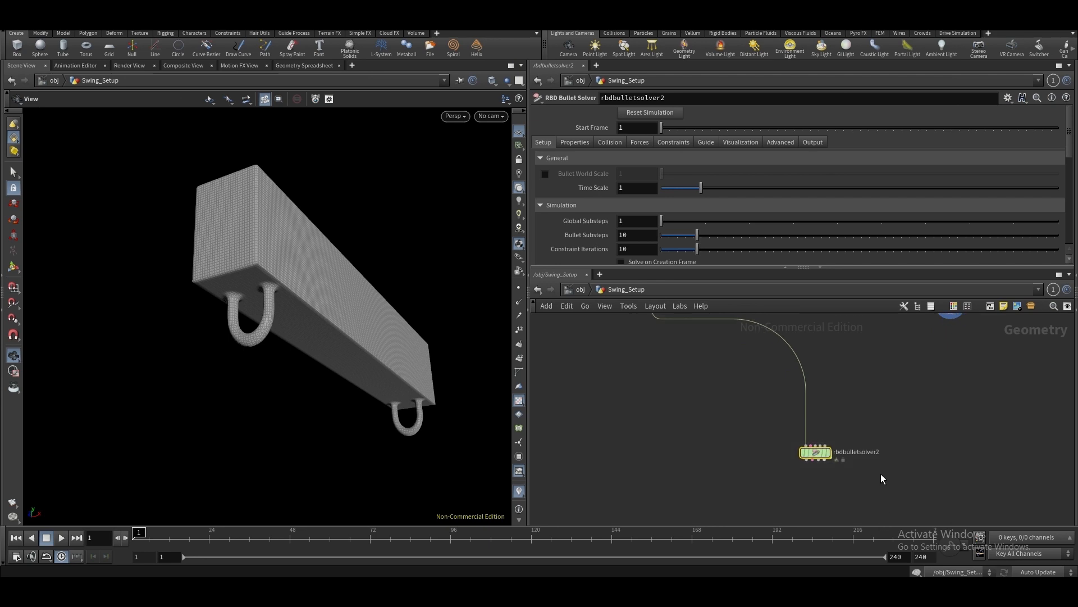
drag(756, 409, 841, 474)
middle_drag(831, 403, 736, 476)
middle_drag(557, 392, 601, 478)
scroll(638, 424, down, 2)
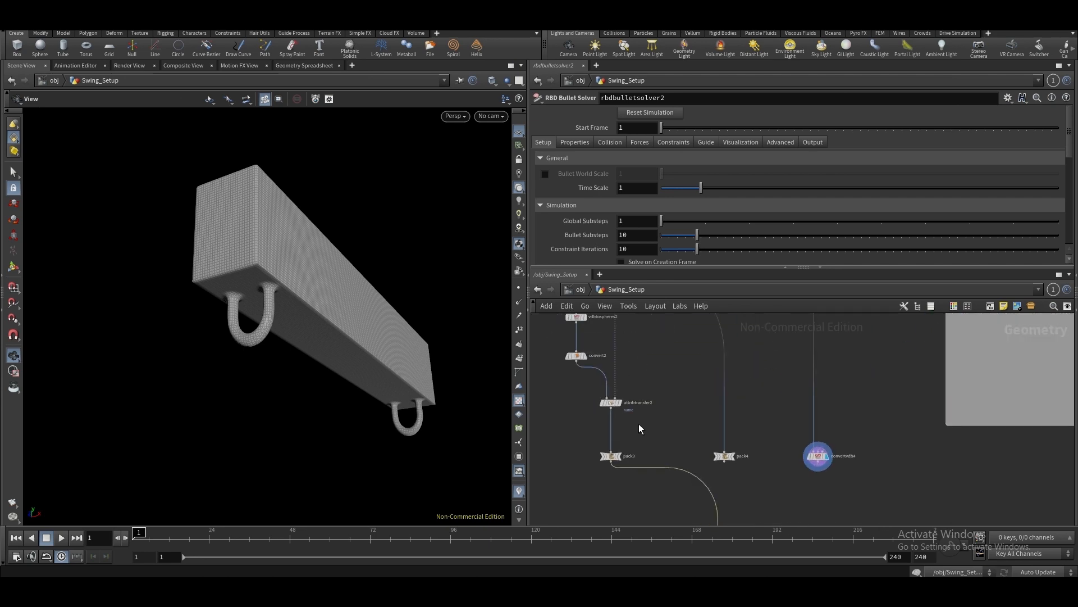
Compare the packed chain spheres at pack3 with the seat mesh at convertvdb4 in the viewport
scroll(639, 423, up, 1)
middle_drag(639, 423, 652, 361)
click(629, 400)
middle_drag(649, 426, 610, 354)
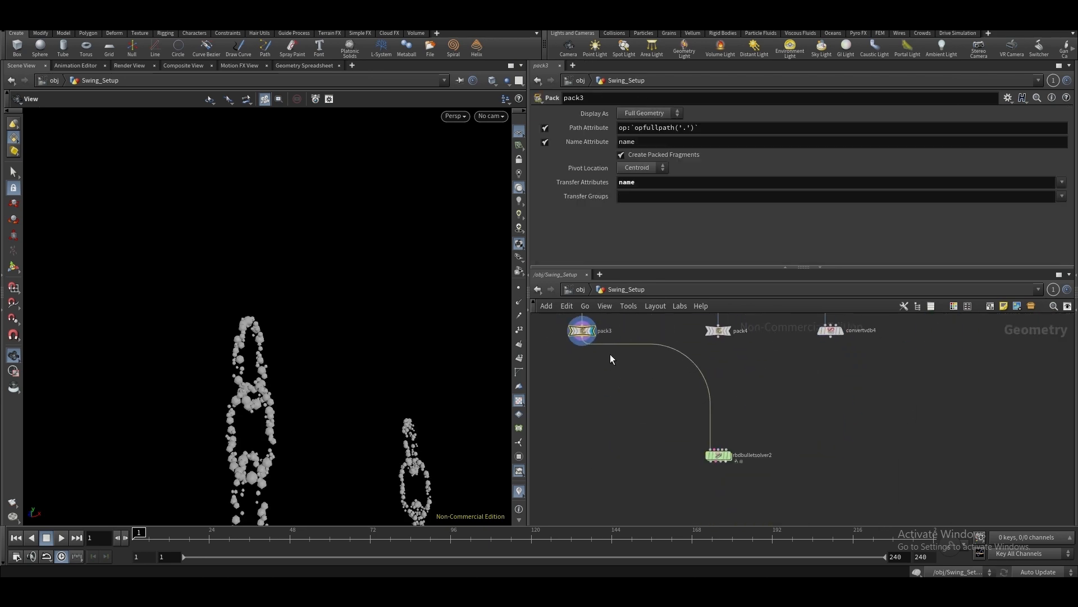
scroll(696, 440, up, 3)
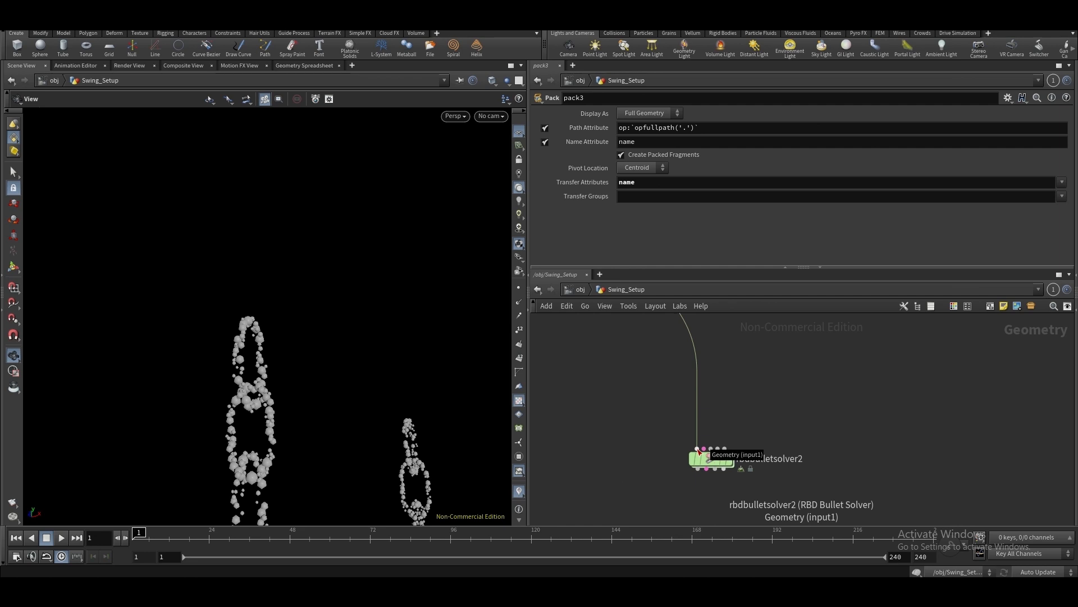
middle_drag(732, 441, 715, 486)
scroll(715, 486, down, 2)
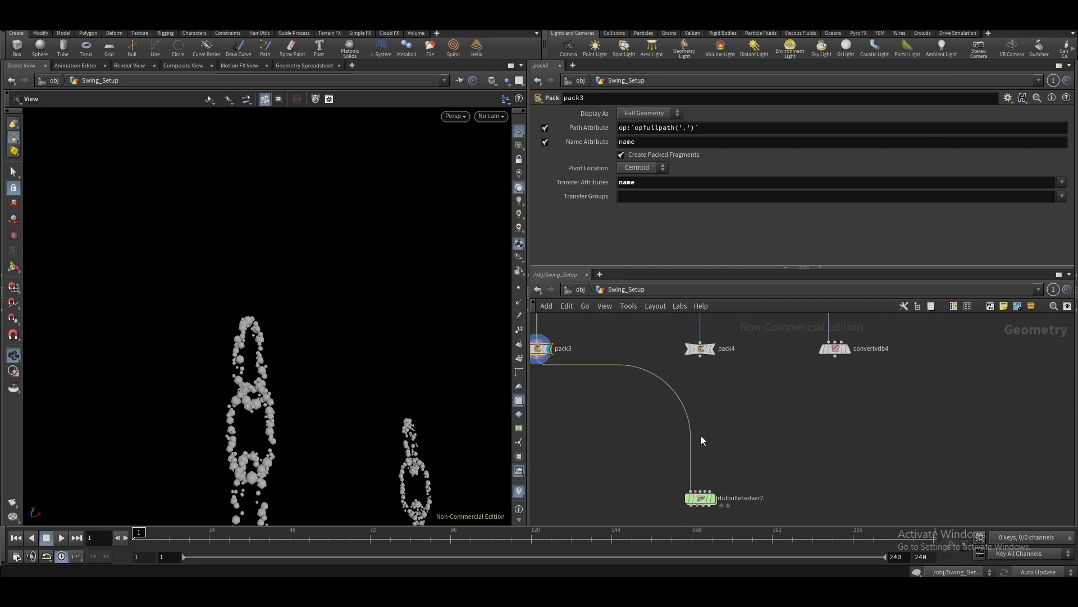
drag(497, 365, 354, 359)
click(833, 348)
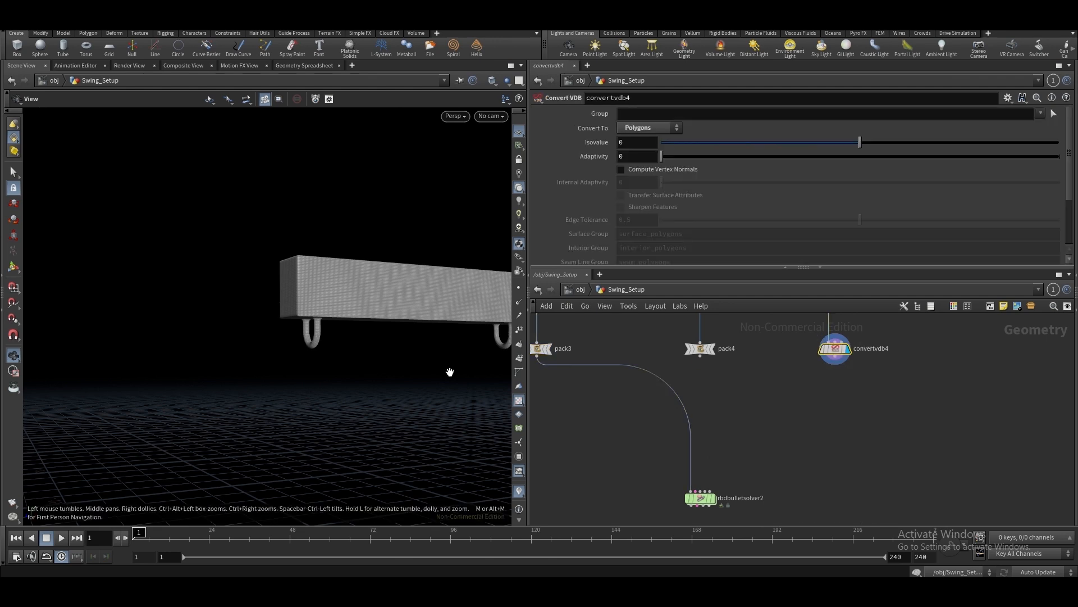
click(540, 348)
click(548, 345)
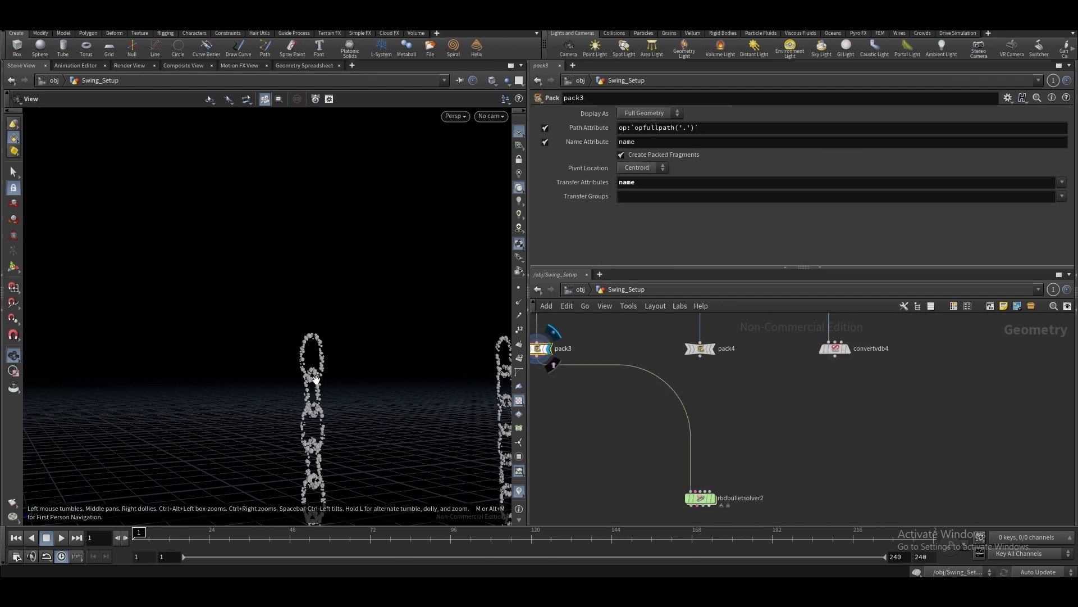
click(835, 348)
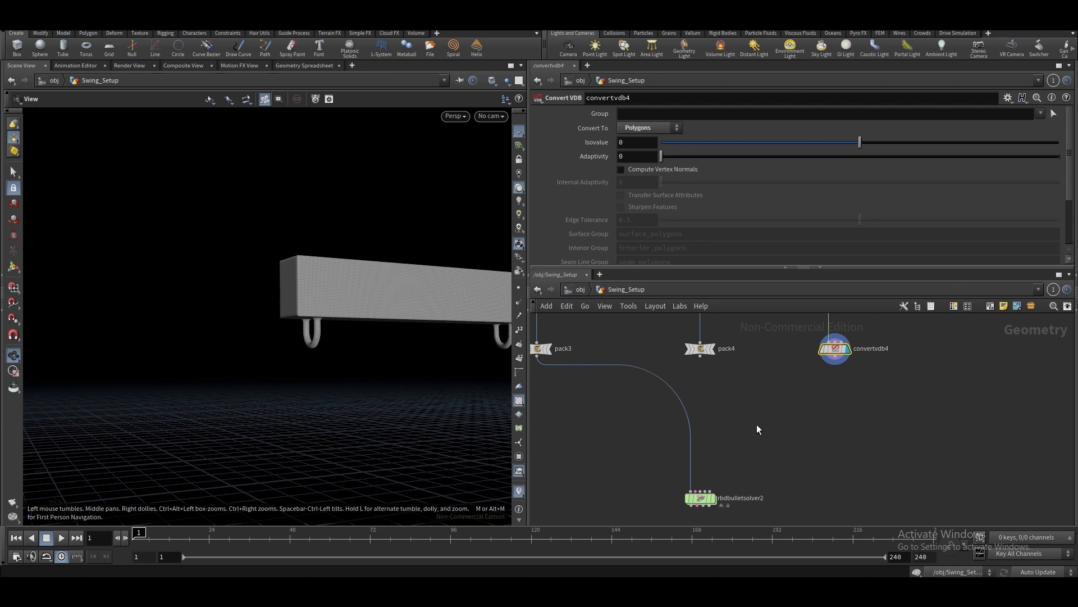
Connect convertvdb4's output to the Collision Geometry input of rbdbulletsolver2 and display the solver
scroll(844, 362, up, 2)
mouse_move(860, 408)
middle_down()
mouse_move(846, 375)
mouse_move(854, 389)
middle_up()
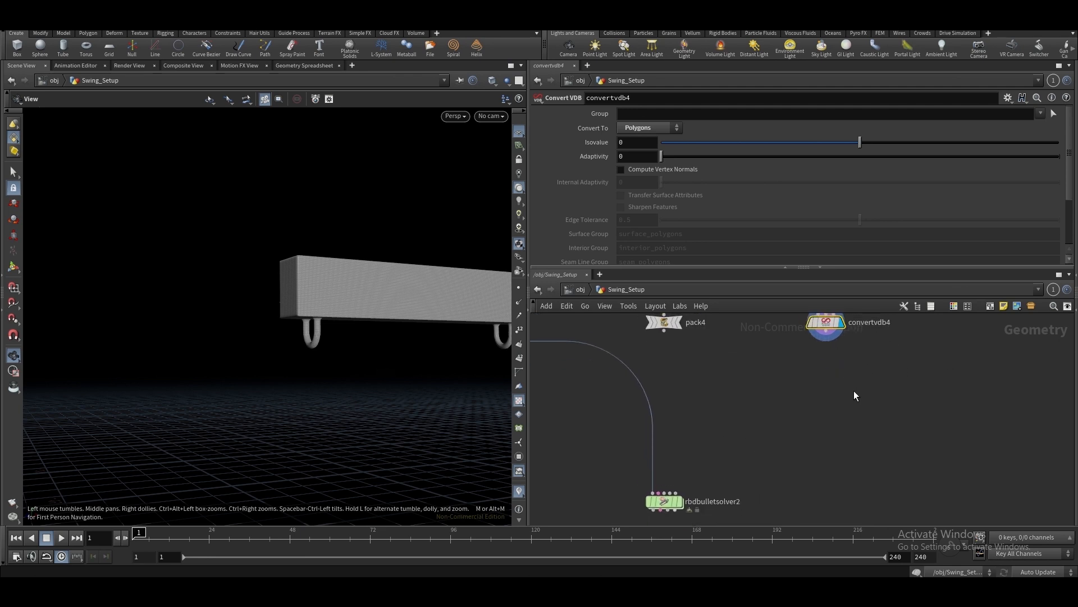
drag(832, 339, 631, 510)
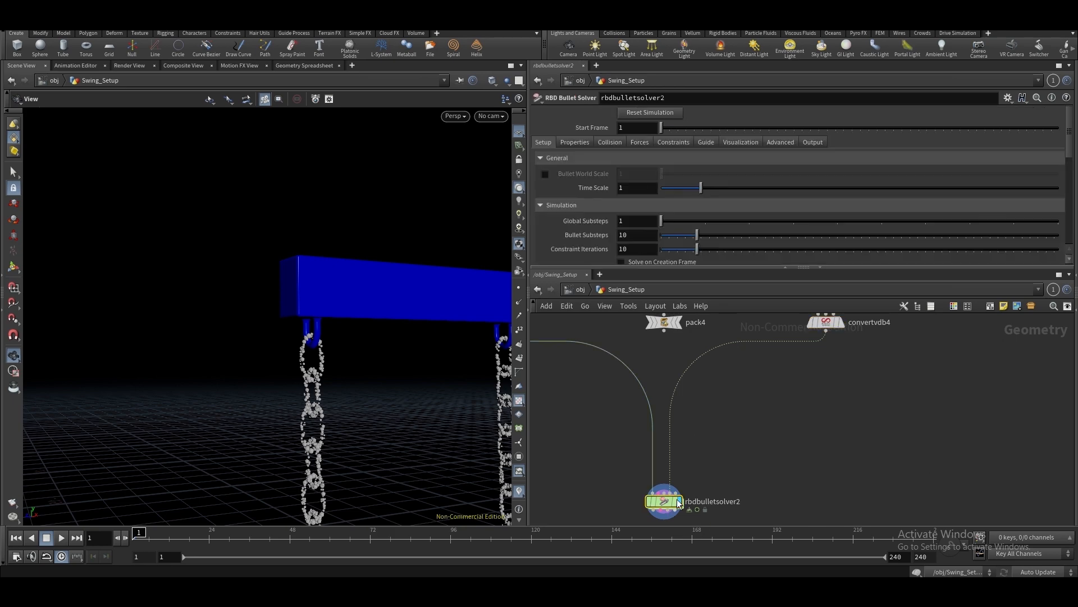
drag(337, 340, 380, 284)
Enlarge the parameter area and set the solver's Collision Type to Deforming and Collision Shape to Concave
scroll(669, 232, down, 3)
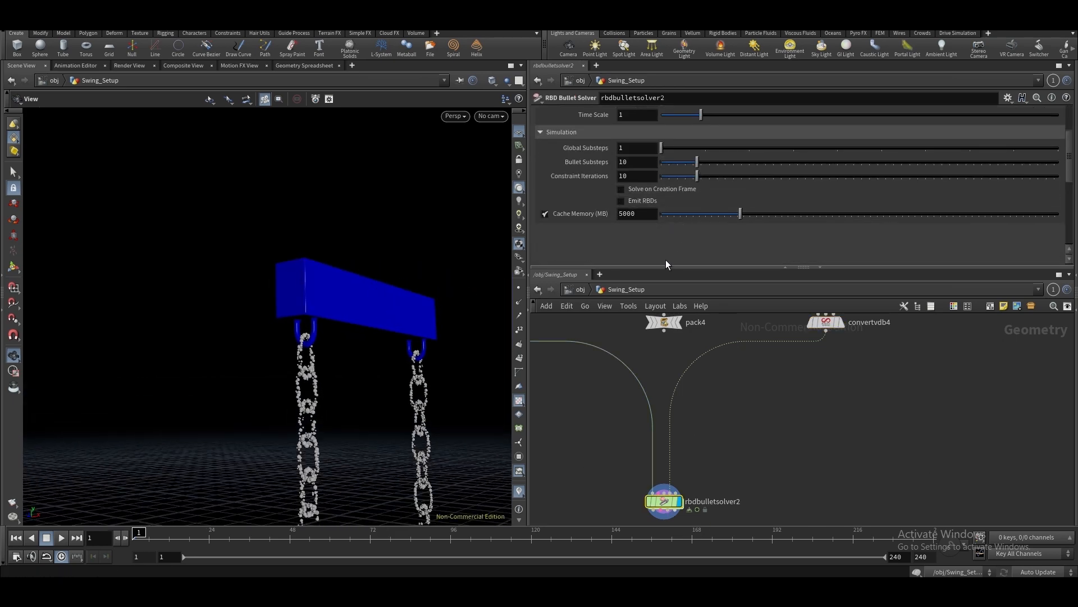
drag(666, 267, 668, 314)
scroll(668, 171, up, 3)
click(572, 144)
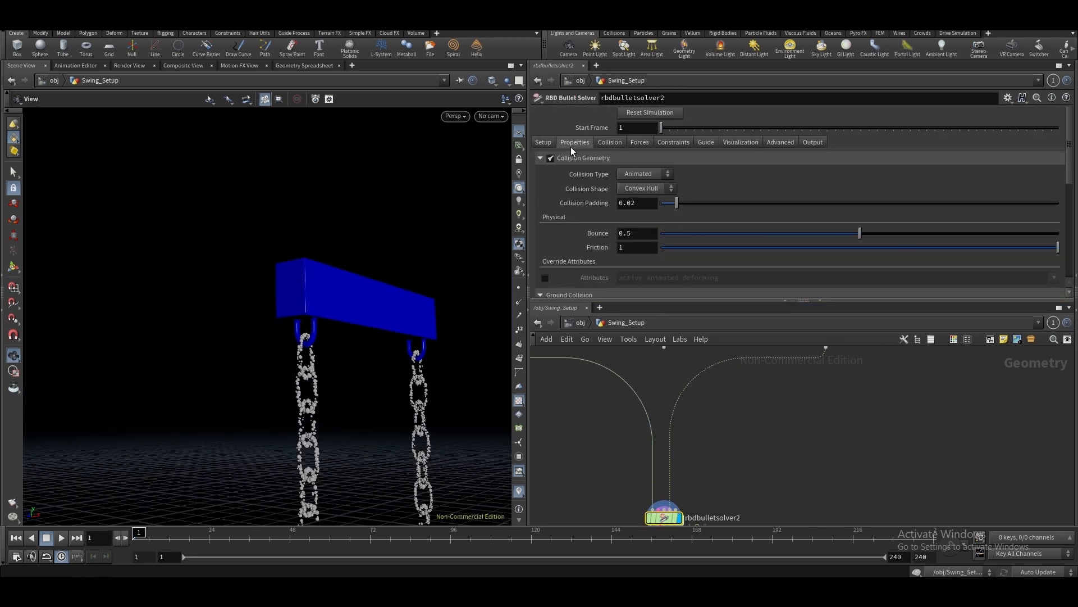
click(608, 143)
click(639, 173)
click(637, 208)
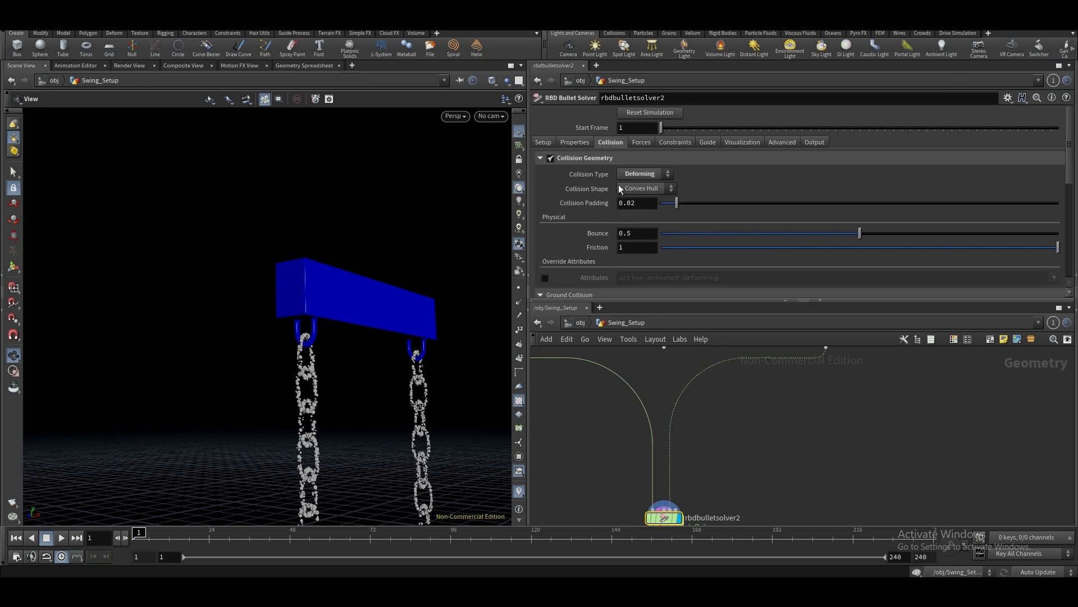
click(638, 190)
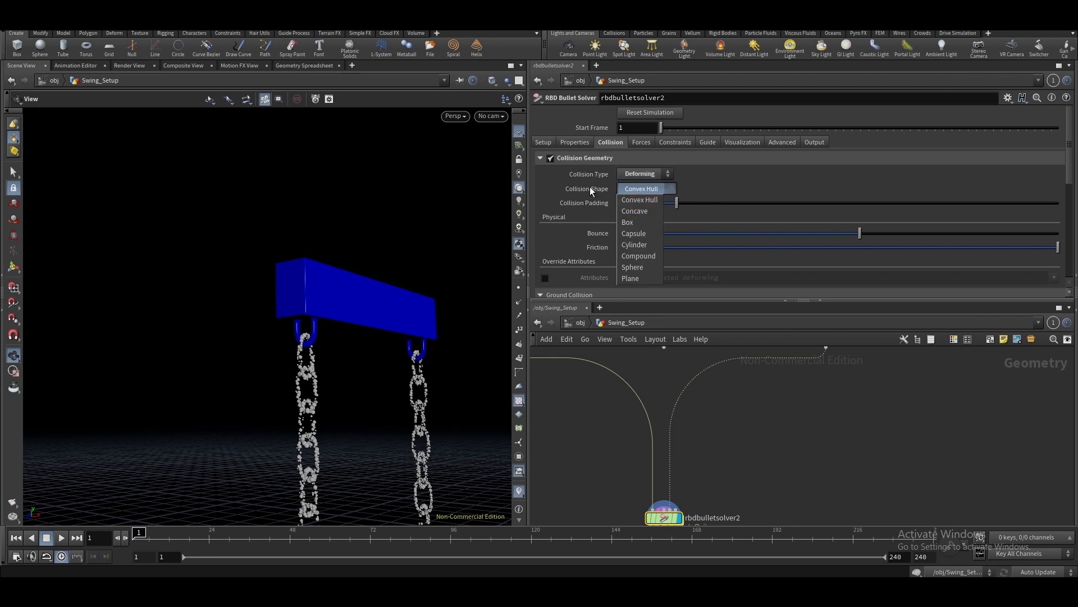
click(650, 203)
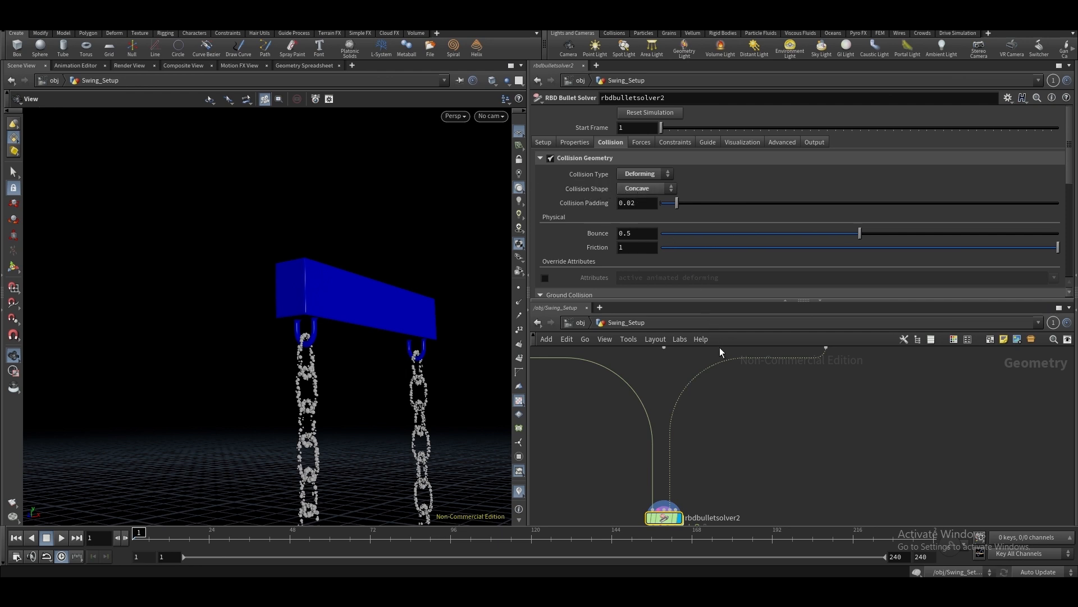
Add a Convex Hull node fed by convertvdb4 and display it to inspect the seat's hull shape
scroll(733, 420, down, 4)
middle_drag(756, 436, 718, 456)
click(741, 411)
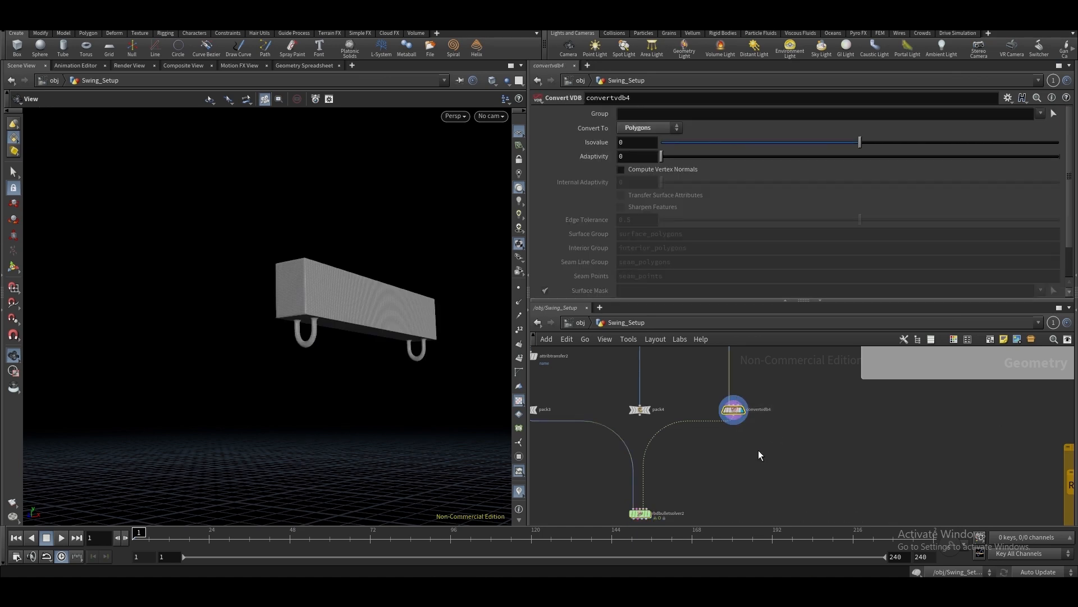
key(Tab)
text(conve)
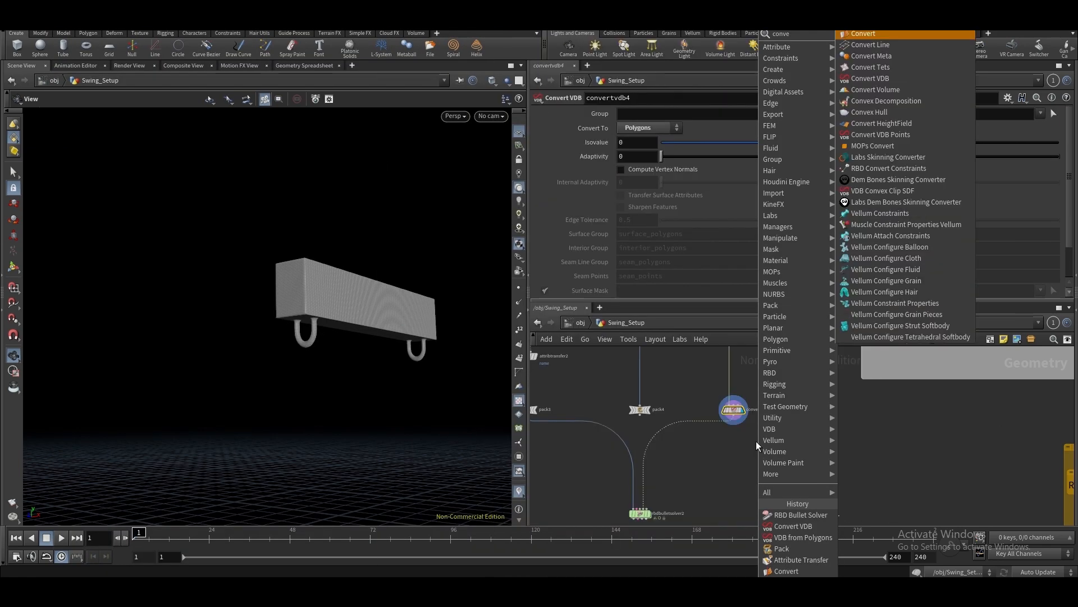
text(x)
click(887, 46)
click(803, 457)
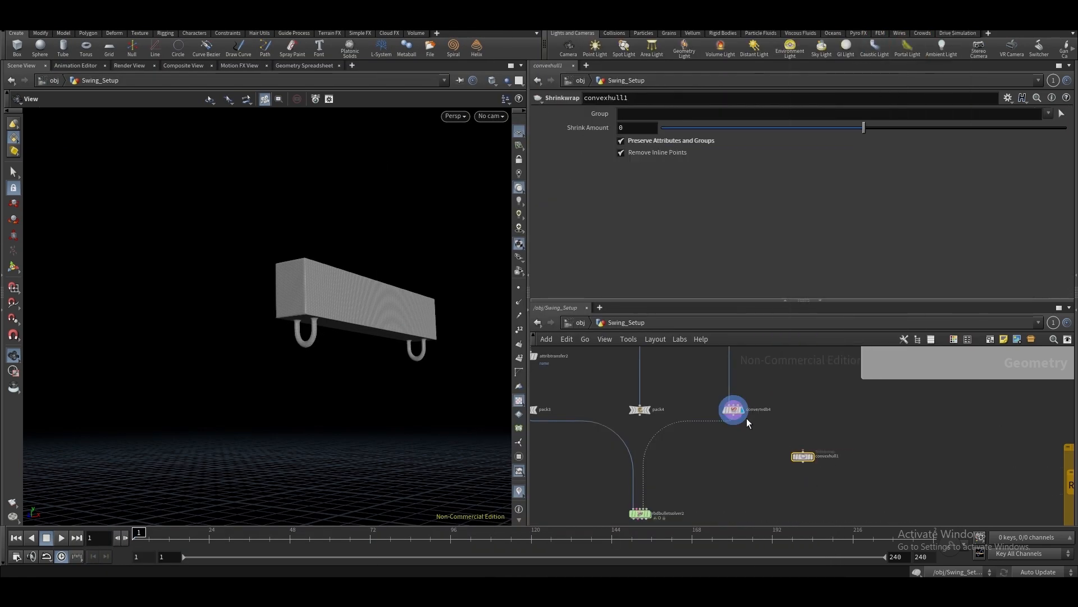
key(r)
alt+drag(452, 371, 314, 359)
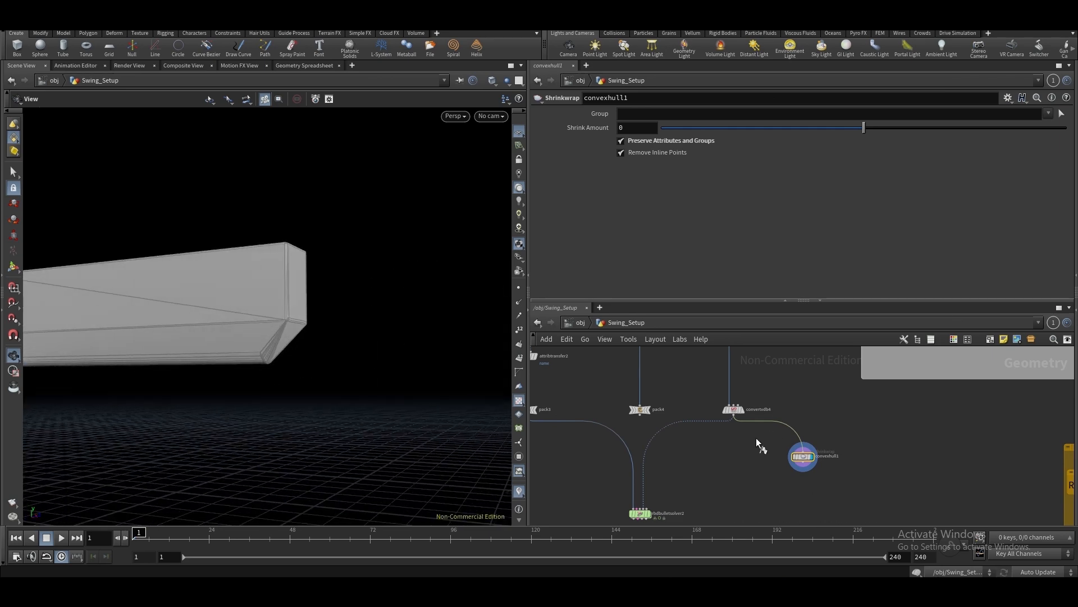
Display convertvdb4 for comparison, and return the display to rbdbulletsolver2 to view the seat with its chains
click(734, 409)
middle_drag(721, 467, 742, 426)
click(660, 471)
click(658, 470)
drag(427, 425, 404, 303)
Set the solver's Ground Type to Ground Plane
scroll(655, 219, down, 3)
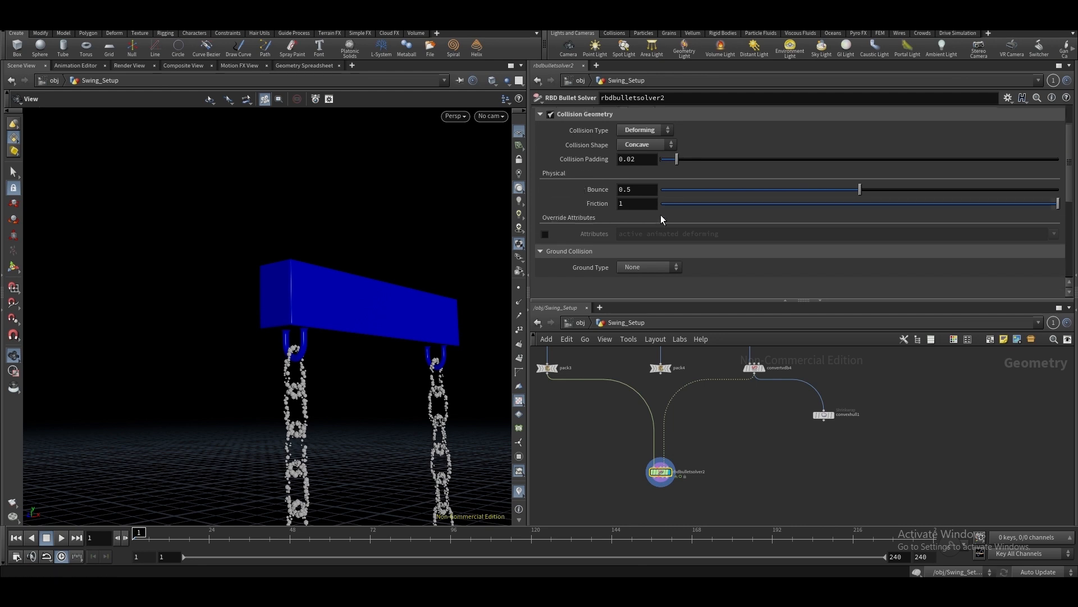
scroll(657, 219, down, 2)
click(644, 224)
scroll(683, 236, up, 6)
scroll(688, 232, down, 5)
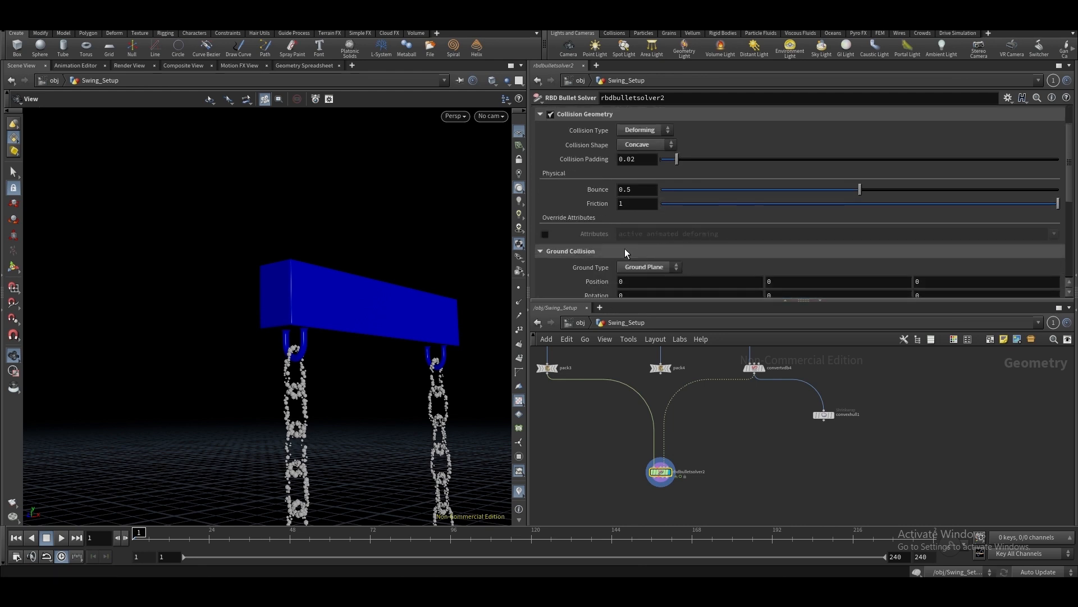
scroll(674, 219, up, 6)
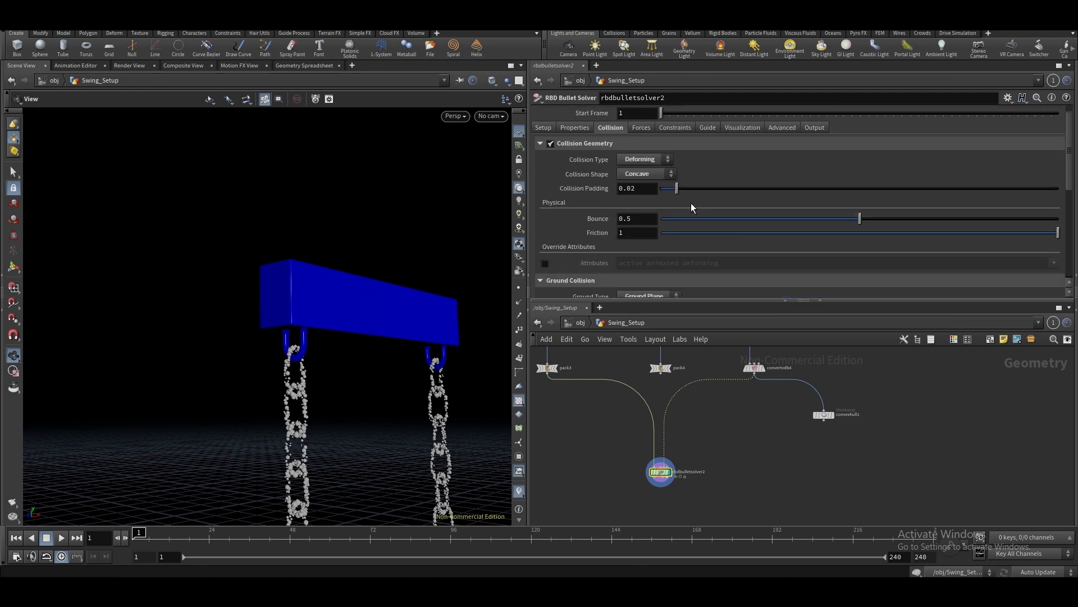
Review the solver's constraint, guide, advanced, output, visualization and force settings, ending at the setup settings
click(682, 143)
click(711, 142)
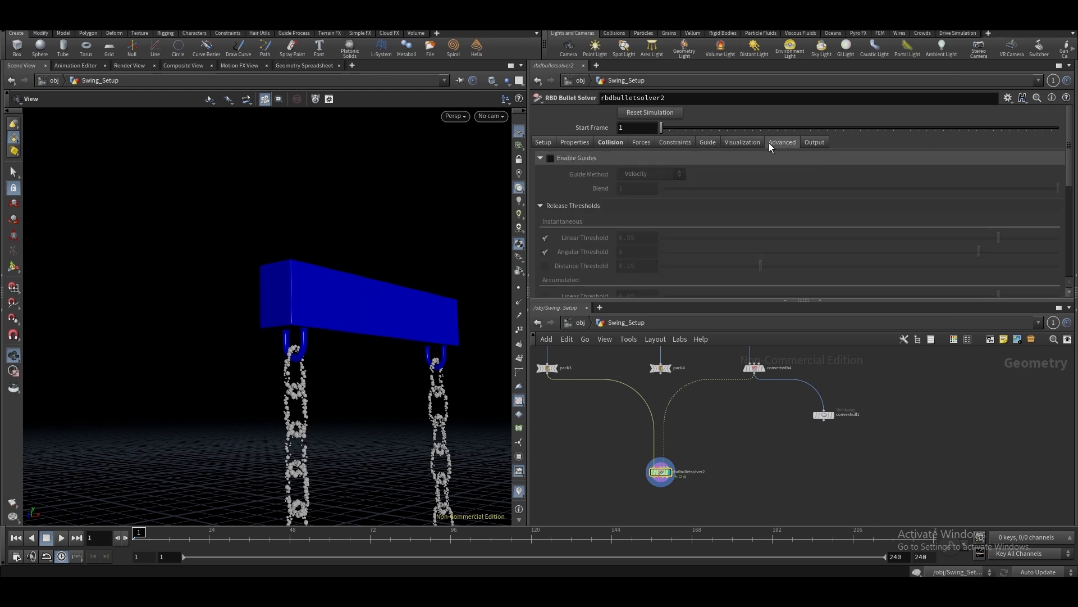
click(772, 143)
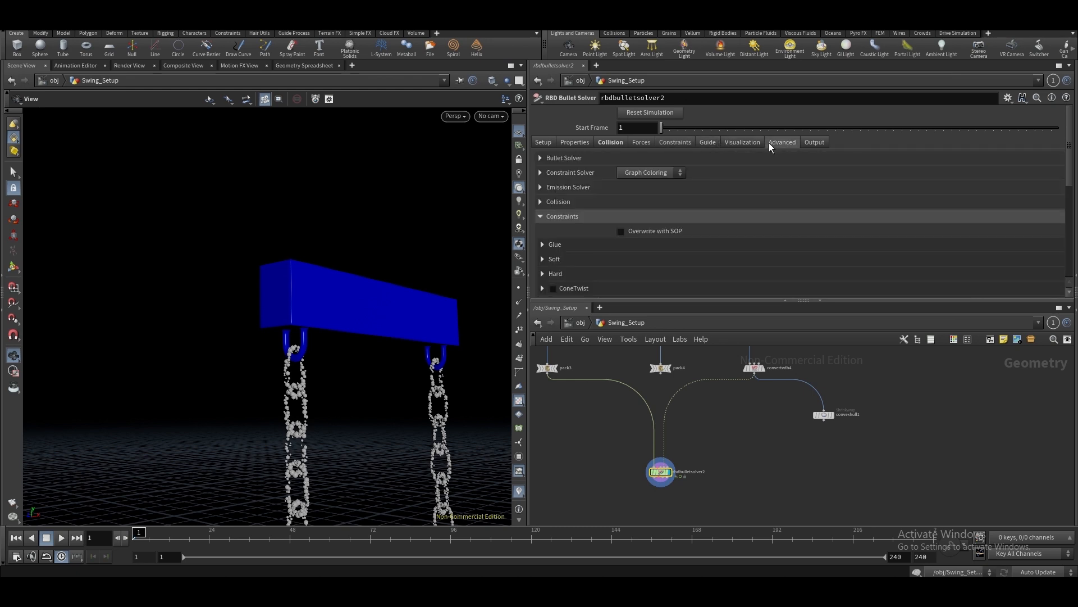
click(814, 142)
click(736, 143)
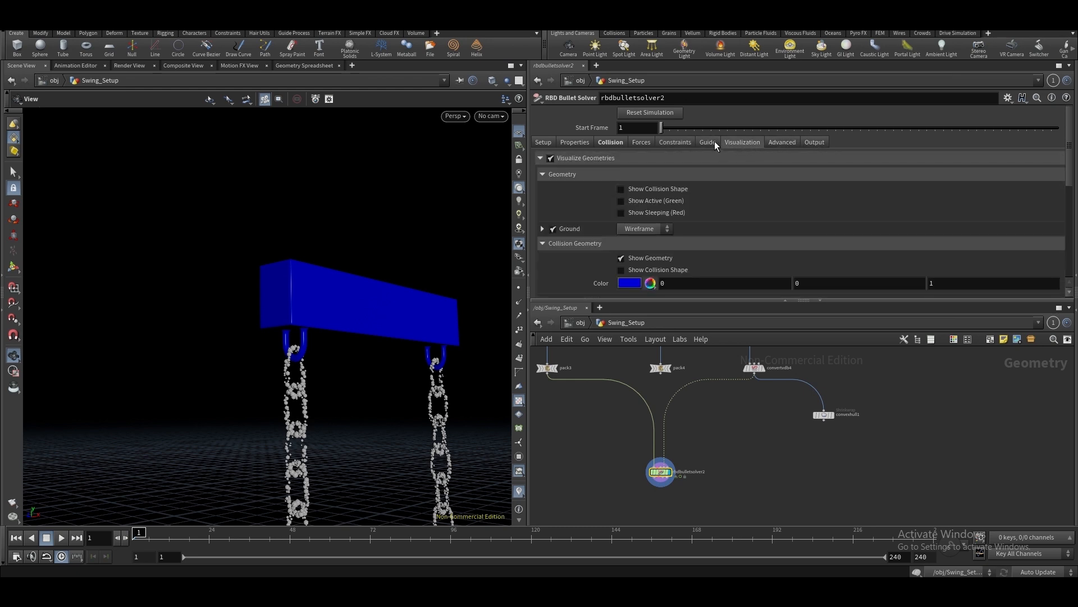
click(710, 141)
click(642, 143)
click(543, 141)
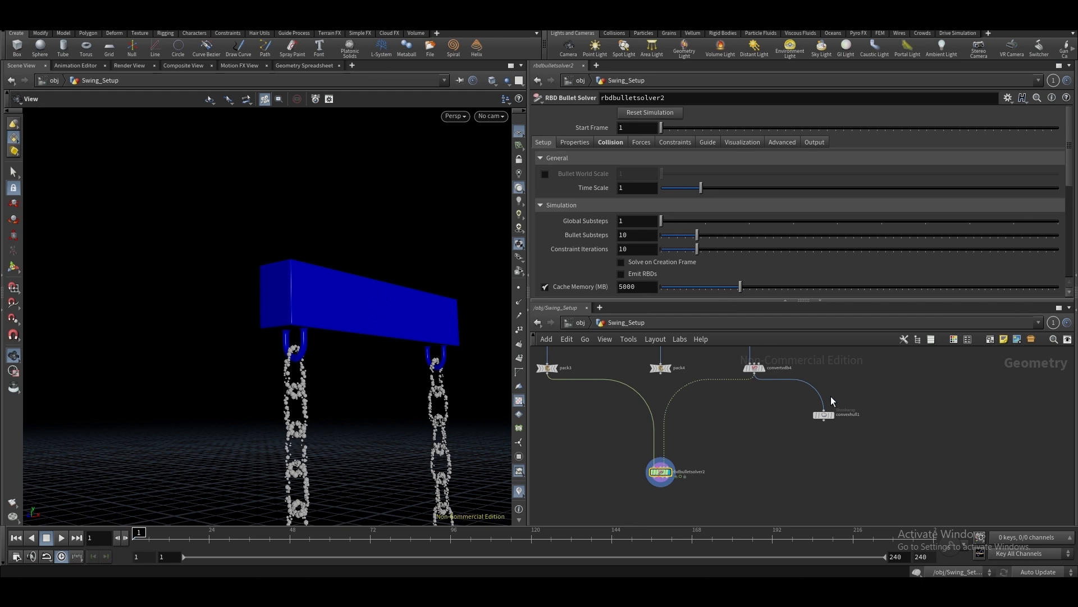
Examine the Forces and Setup settings of rbdbulletsolver1 in the RBD Simulation network box
scroll(830, 397, down, 3)
scroll(824, 435, up, 3)
middle_drag(989, 450, 708, 461)
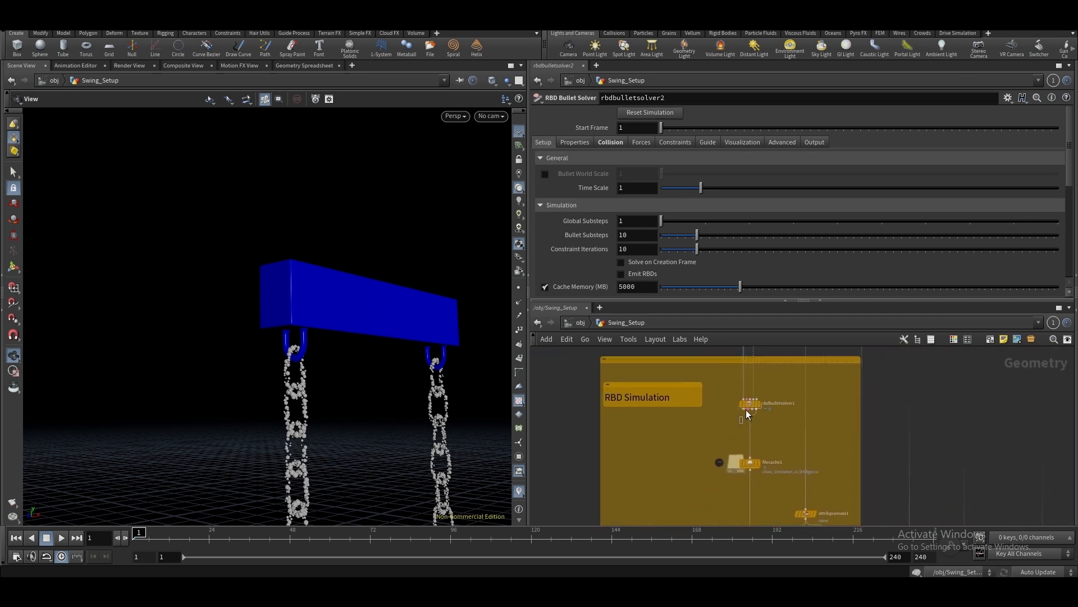
click(746, 406)
scroll(672, 189, down, 2)
click(644, 128)
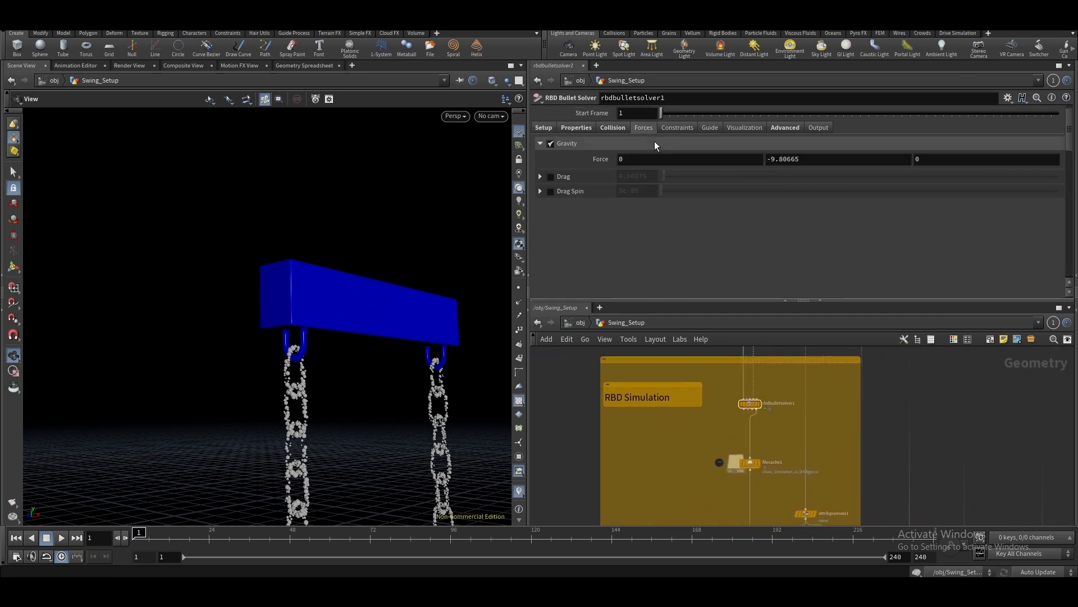
click(552, 128)
Look inside the forces network of rbdbulletsolver2 and return to the Swing_Setup level
middle_drag(679, 446, 785, 463)
middle_drag(568, 394, 760, 389)
scroll(727, 449, up, 2)
click(725, 455)
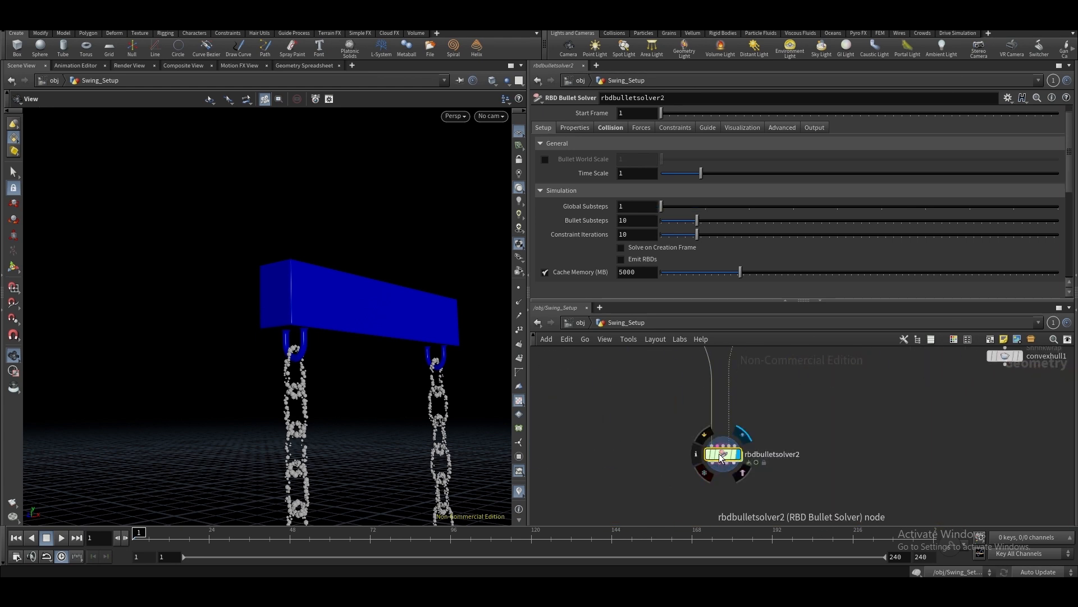
double_click(725, 455)
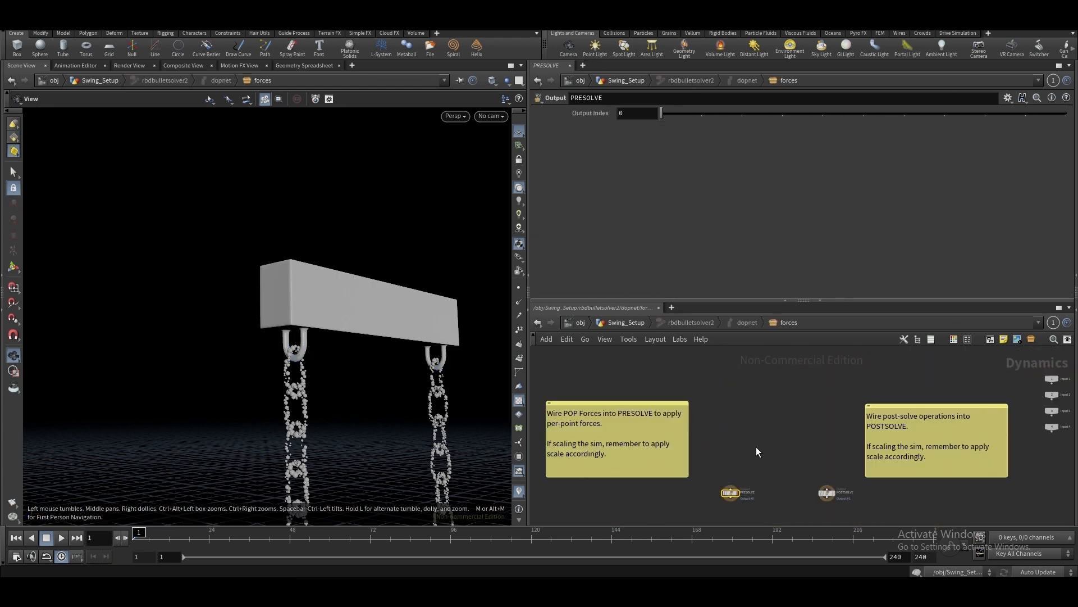
click(604, 325)
Inspect the wind velocity animation of the POP Wind node inside rbdbulletsolver1's forces network
middle_drag(1049, 421, 811, 436)
scroll(811, 436, down, 2)
middle_drag(971, 467, 706, 405)
scroll(848, 430, up, 4)
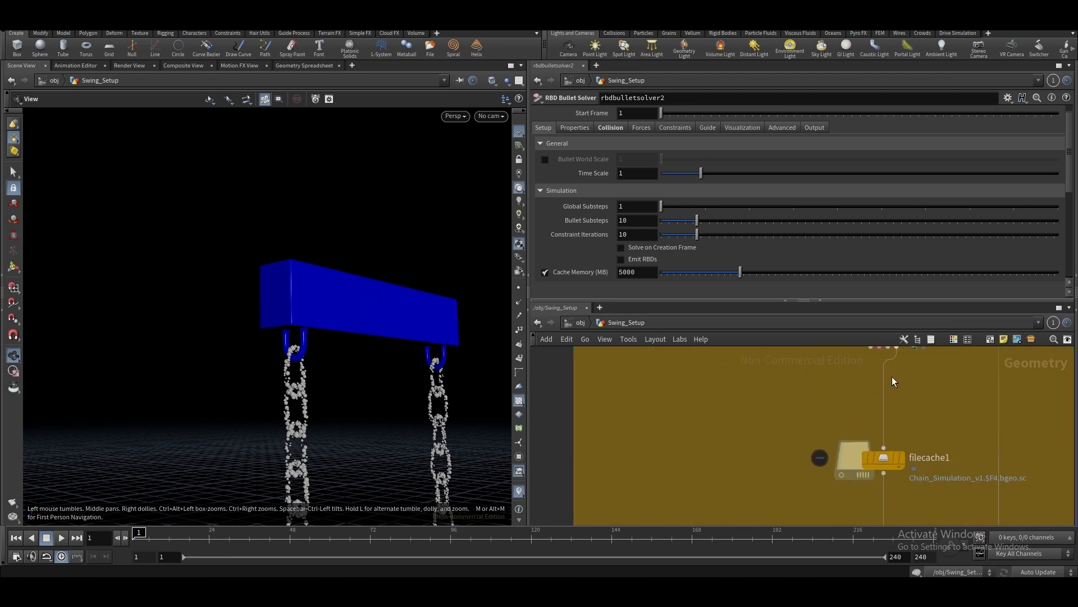
middle_drag(894, 382, 829, 437)
click(841, 403)
double_click(841, 403)
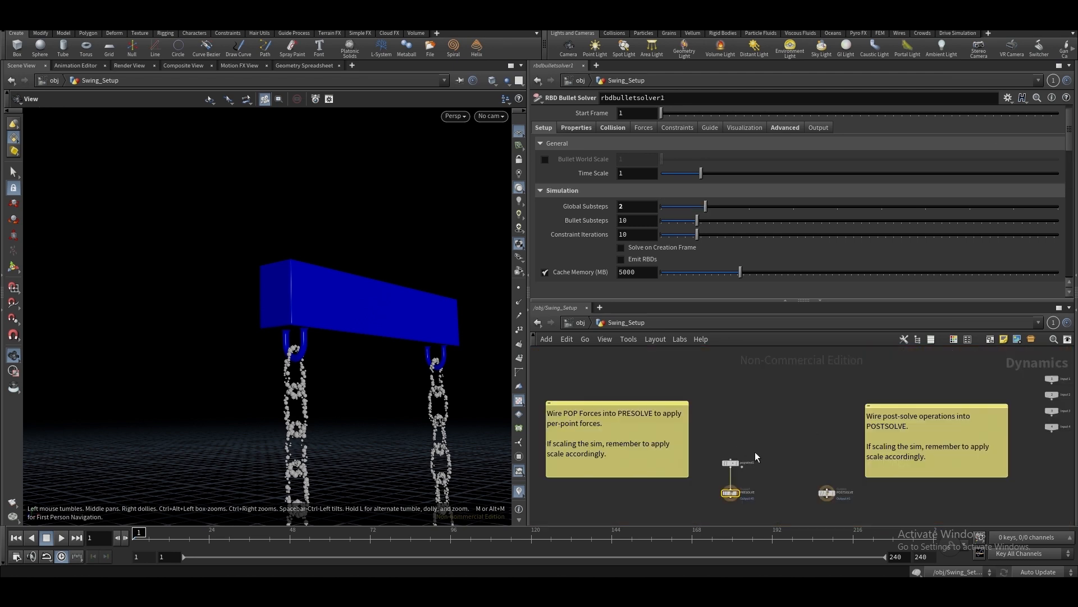
click(730, 466)
scroll(747, 460, up, 3)
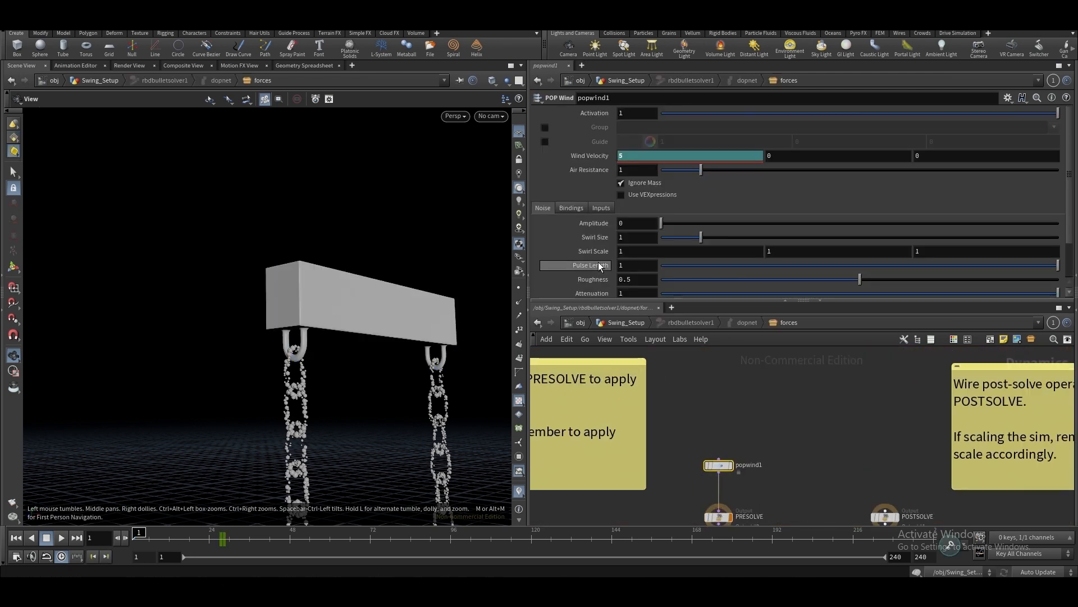
scroll(613, 216, down, 2)
scroll(622, 230, up, 2)
click(655, 382)
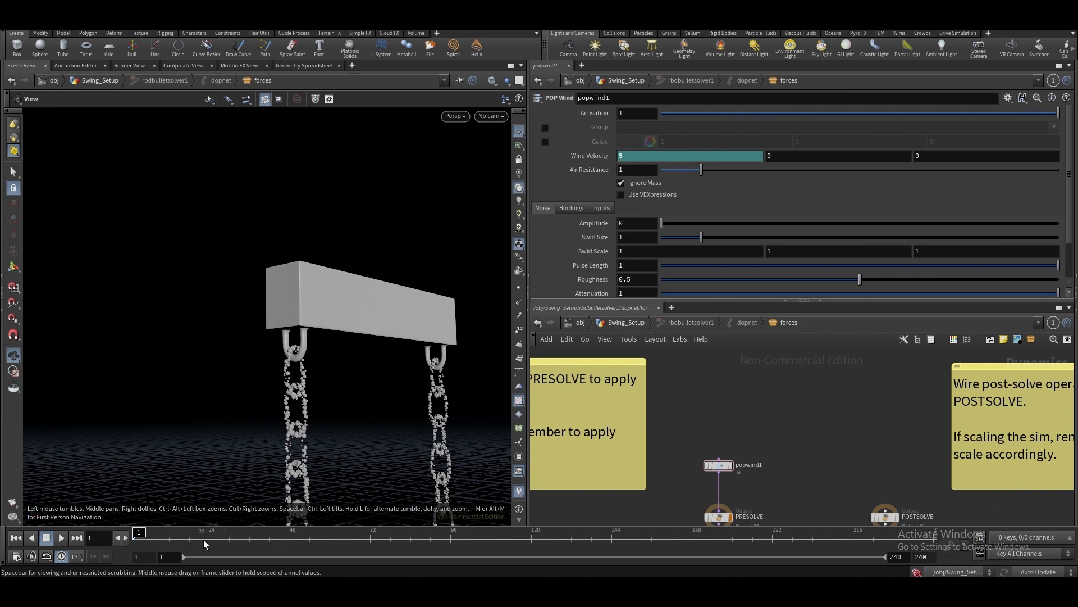
drag(214, 538, 135, 538)
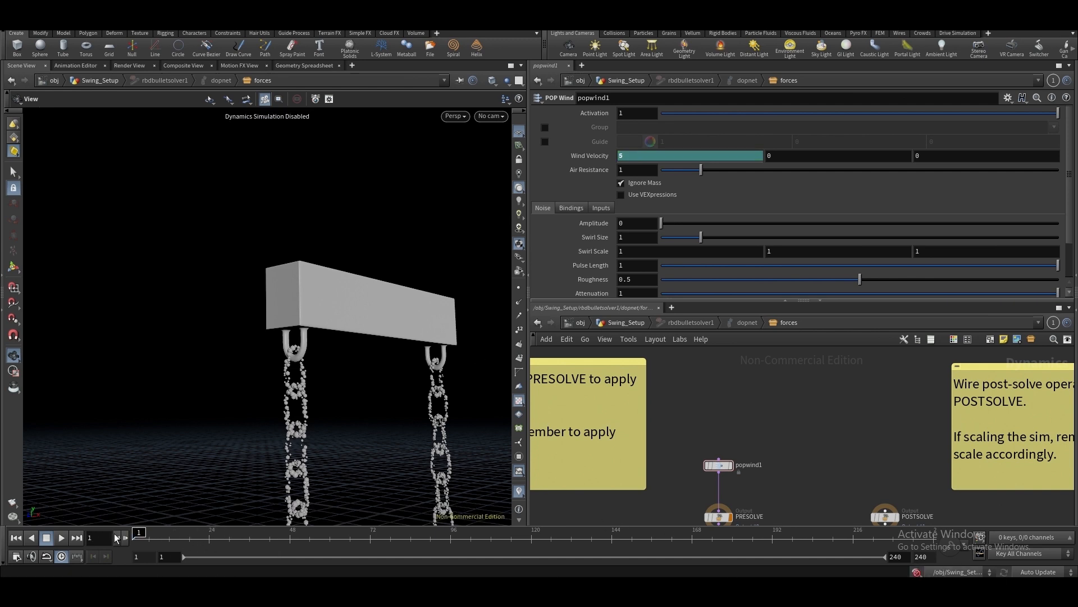
Re-enable dynamics simulation and open the forces network inside rbdbulletsolver2
click(626, 322)
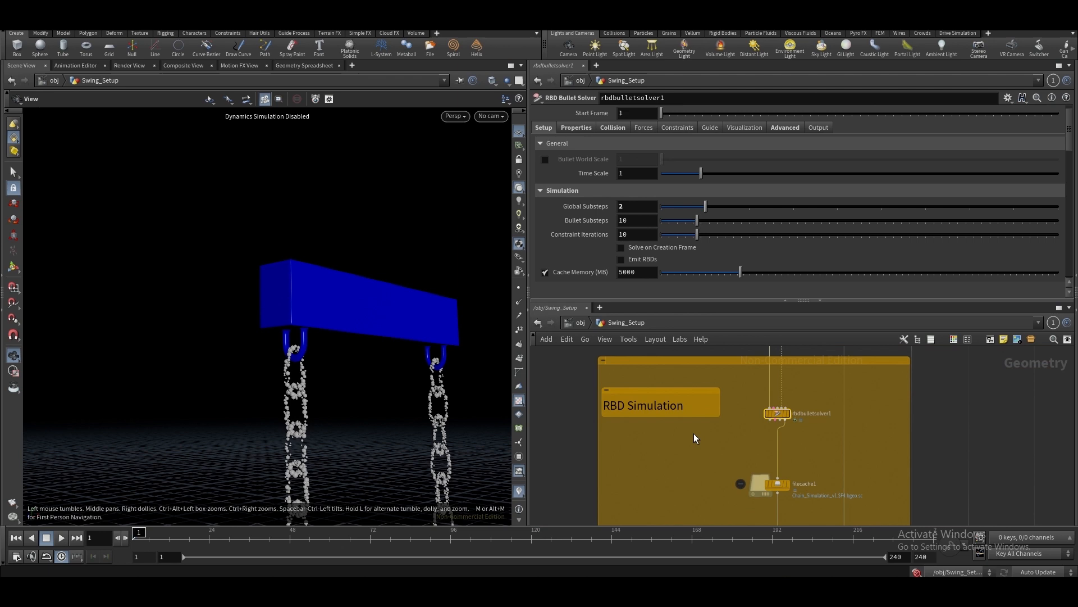
click(917, 572)
middle_drag(561, 455, 920, 493)
middle_drag(585, 397, 722, 477)
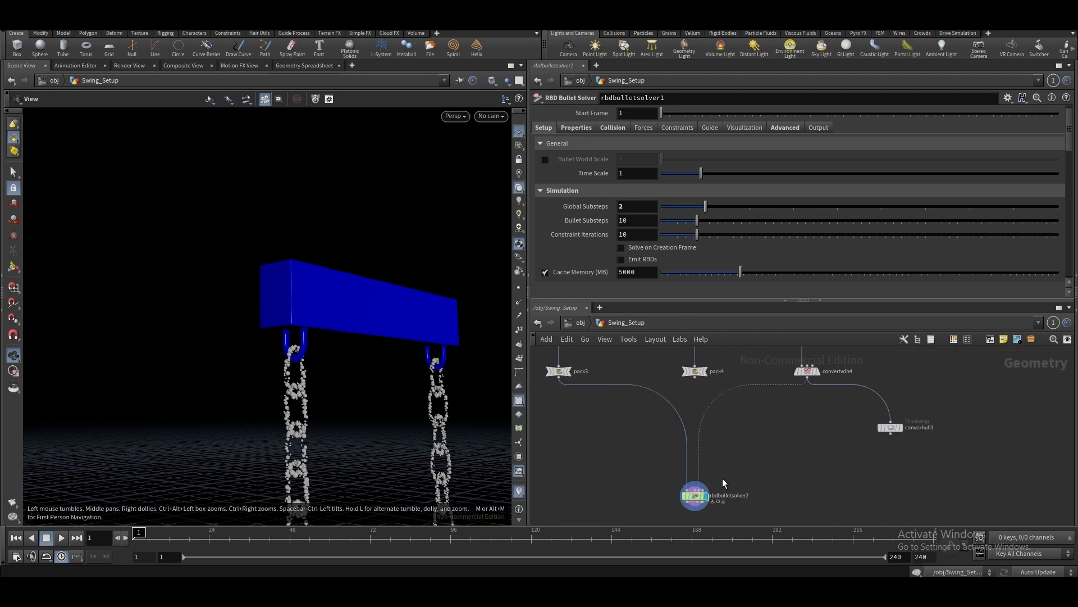
double_click(694, 492)
key(Tab)
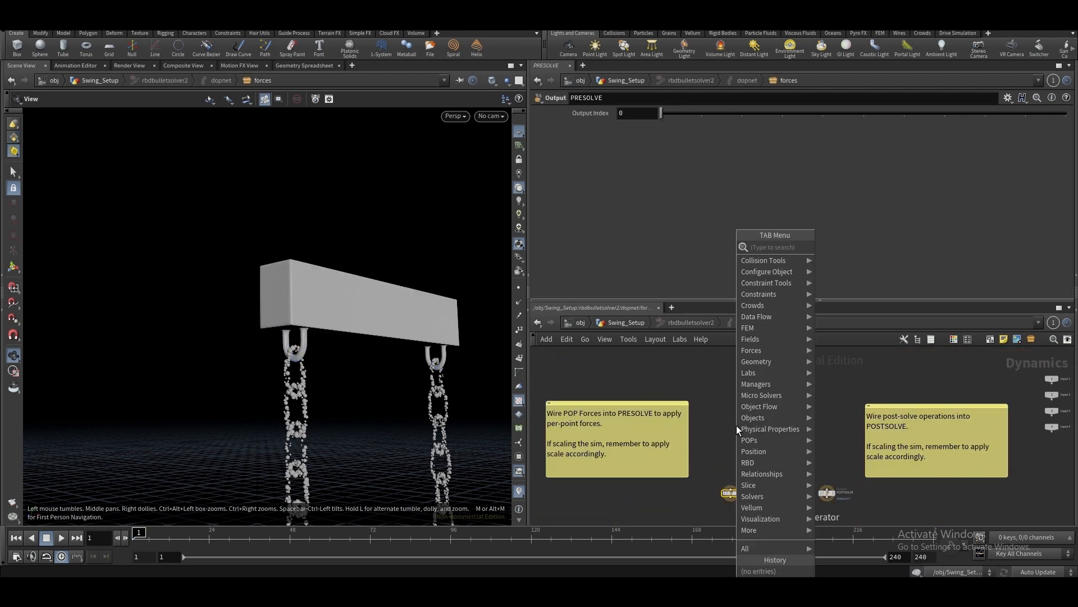
key(Escape)
click(634, 325)
double_click(695, 495)
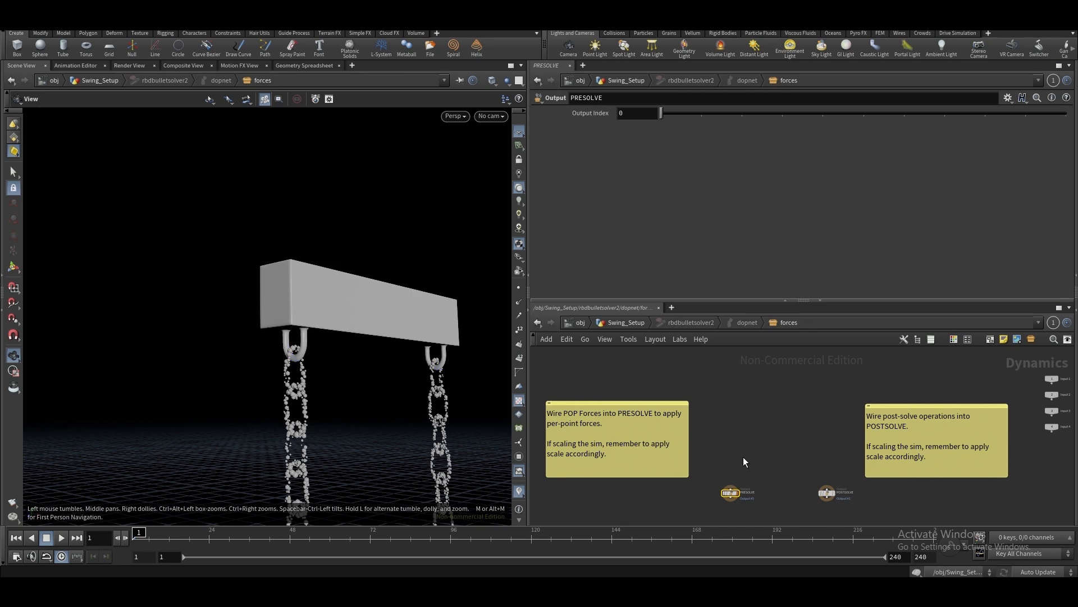
Add a POP Wind node above the PRESOLVE output
key(Tab)
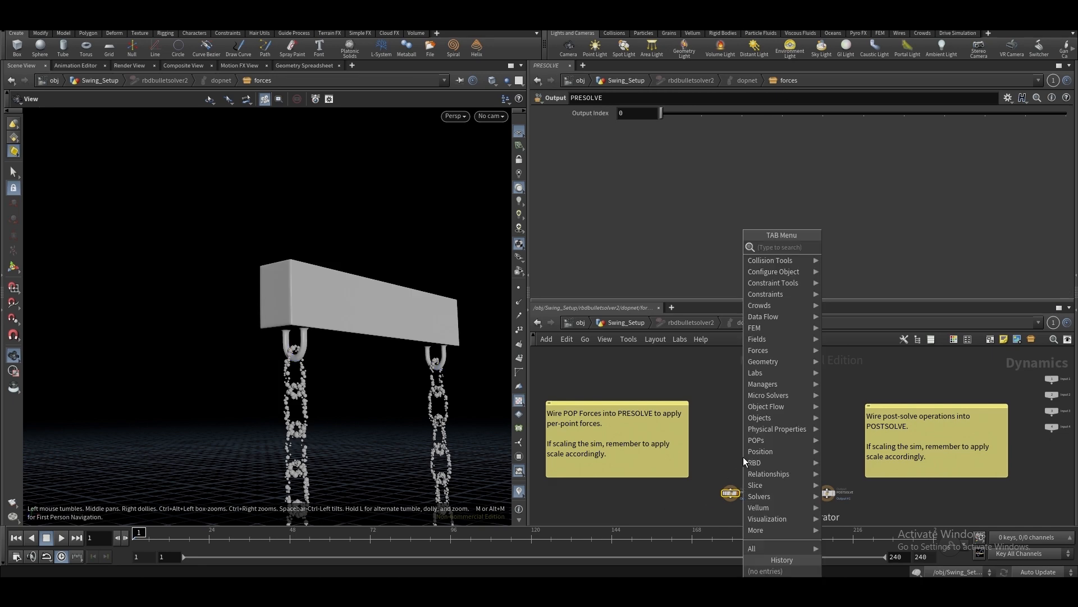
text(pop)
click(863, 248)
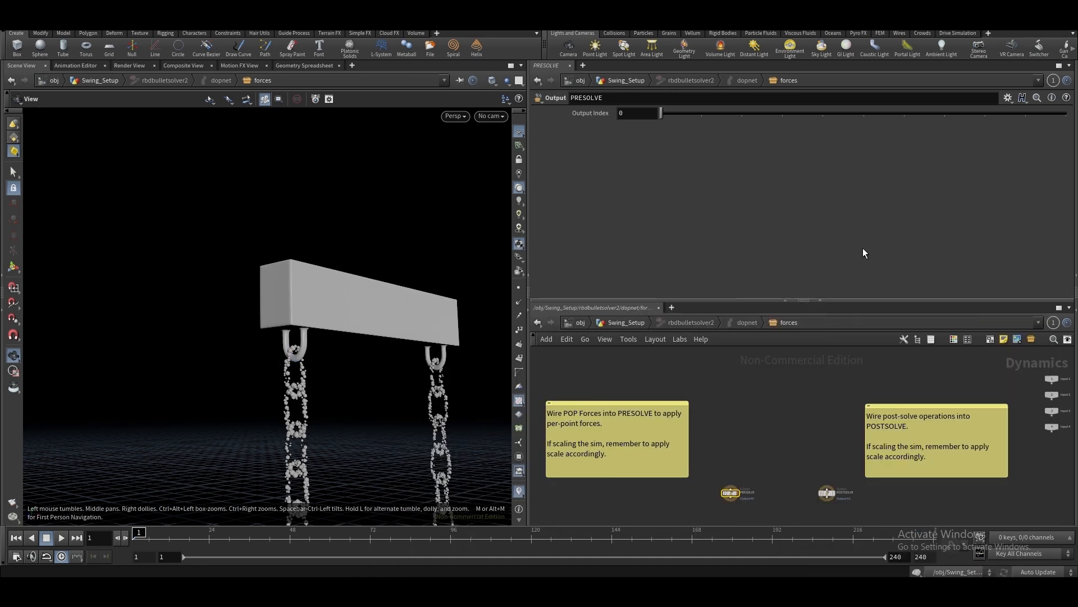
click(729, 453)
scroll(745, 472, up, 3)
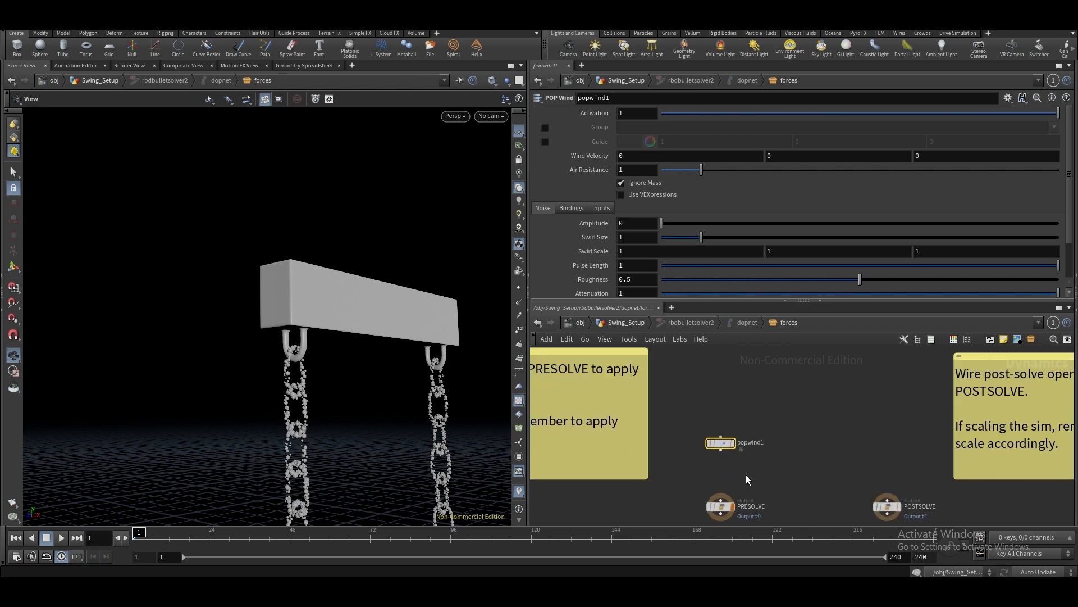
Connect the POP Wind node's output to PRESOLVE and show the wind node's parameters
middle_drag(848, 468, 910, 466)
scroll(910, 465, down, 1)
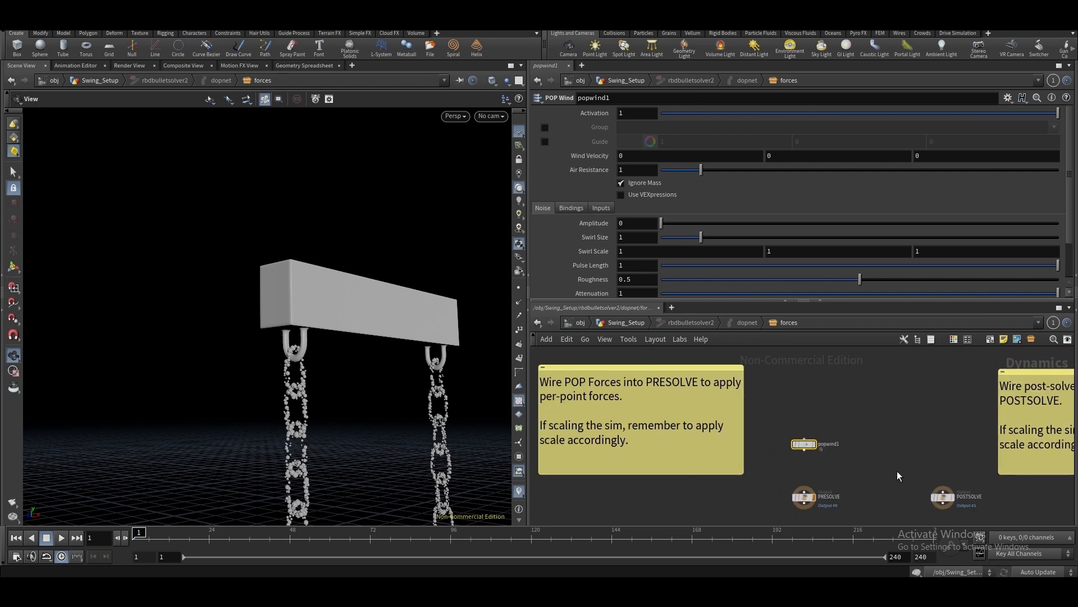
click(808, 498)
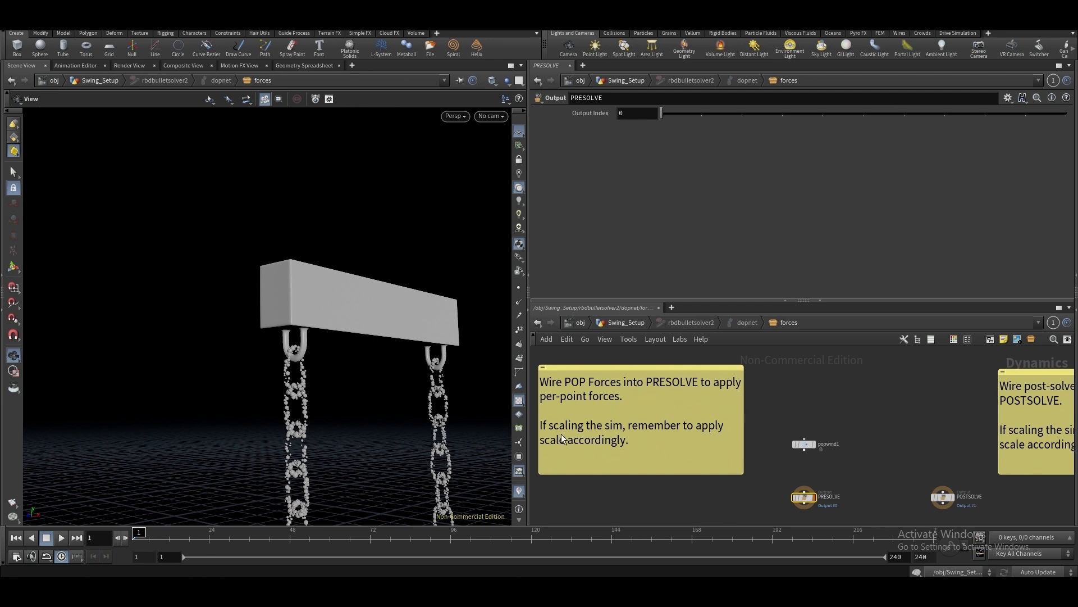
drag(807, 481, 804, 450)
click(803, 444)
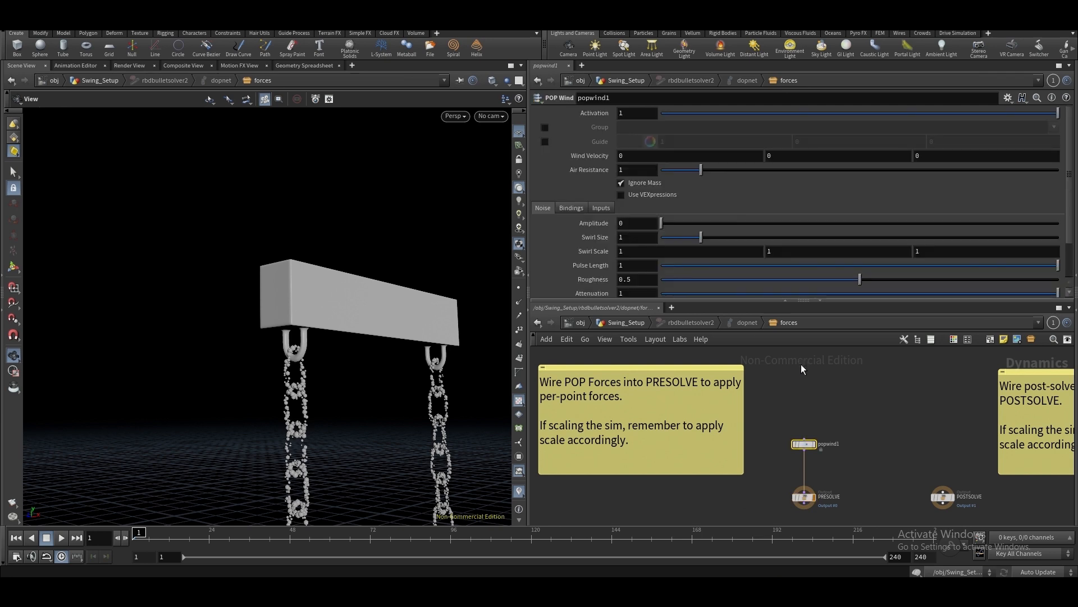
Set the POP Wind node's X wind velocity to 5, keyframe it and go to frame 28
scroll(610, 170, down, 3)
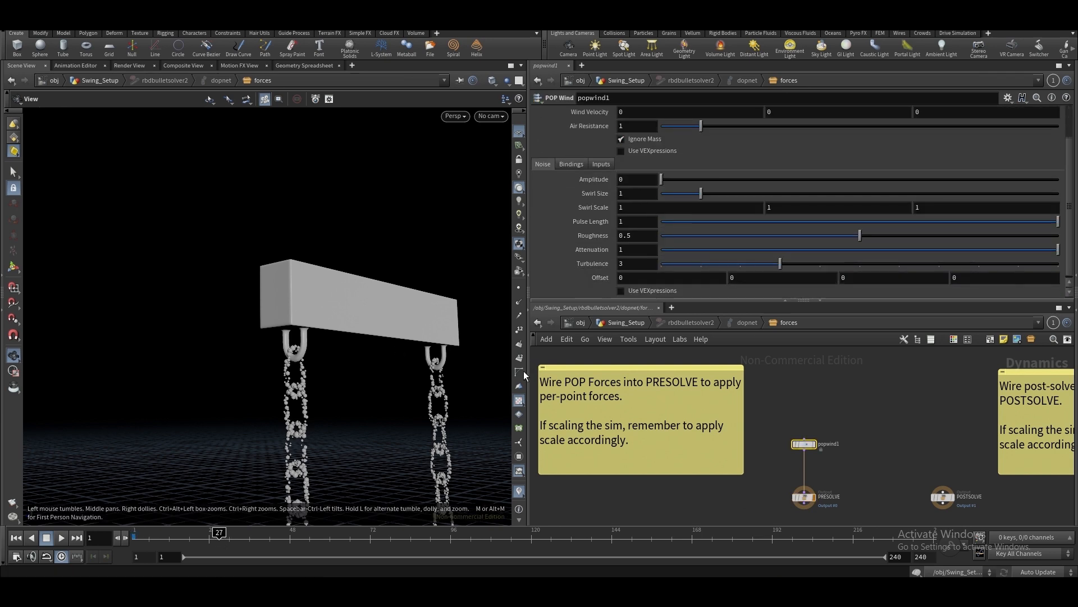
scroll(645, 151, up, 3)
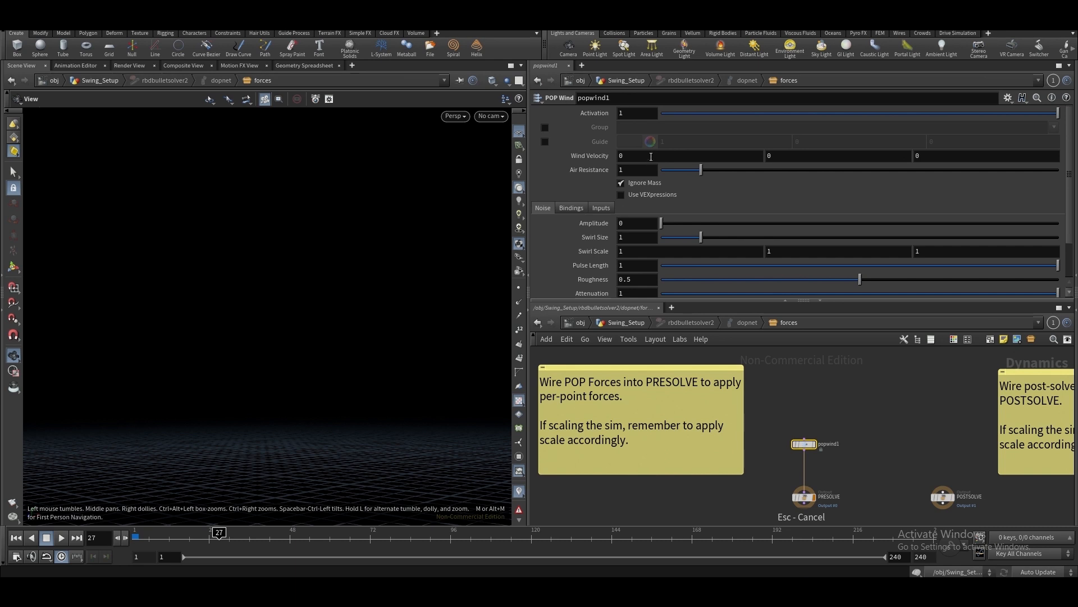
click(651, 156)
text(5)
key(Return)
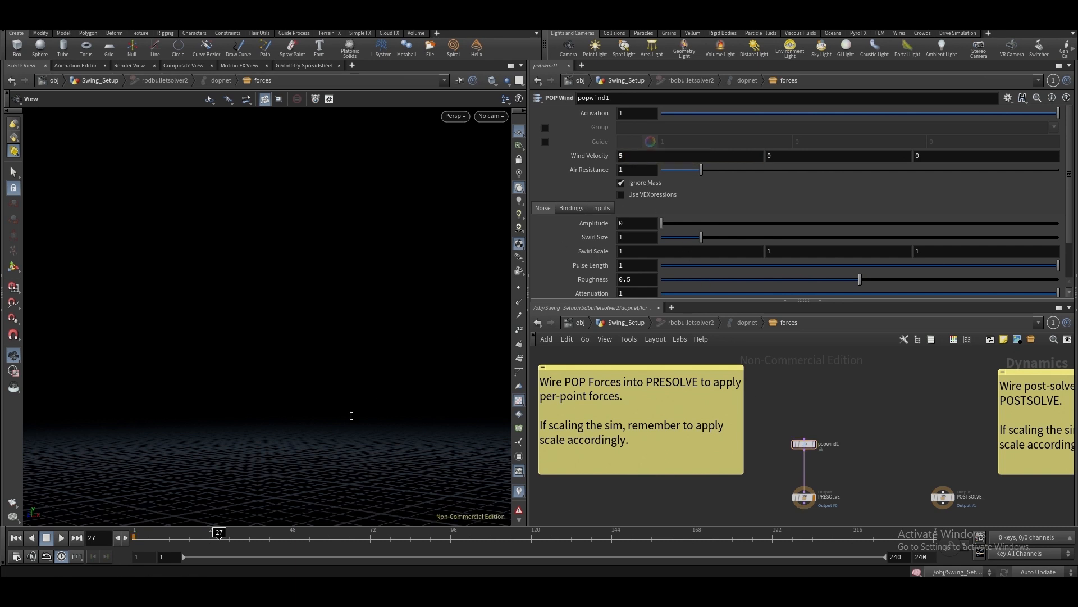
click(224, 543)
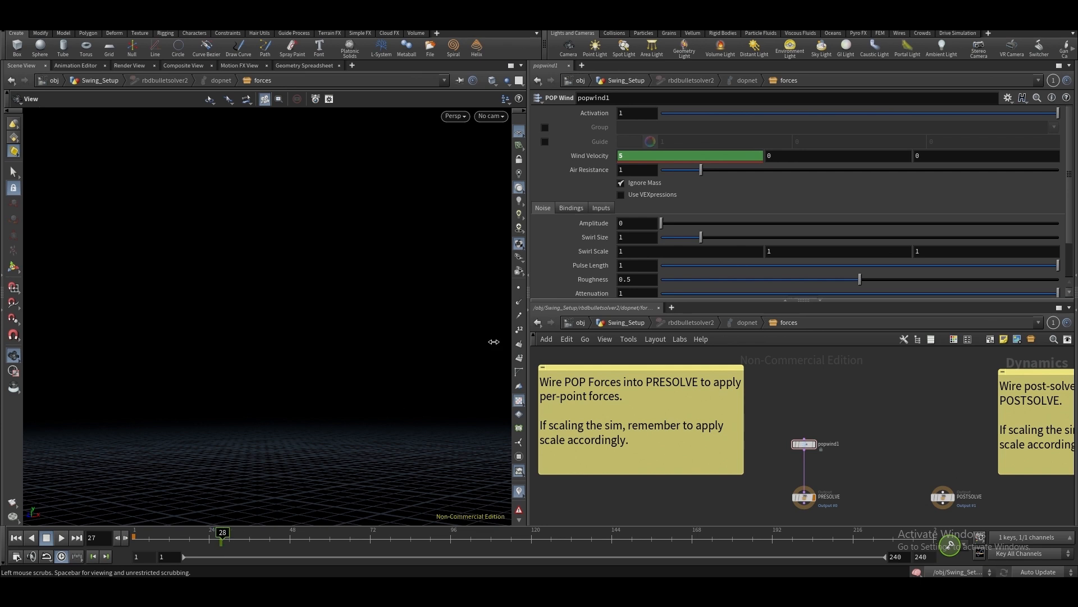
Keyframe the POP Wind node's X wind velocity at 0 on frame 28
double_click(630, 156)
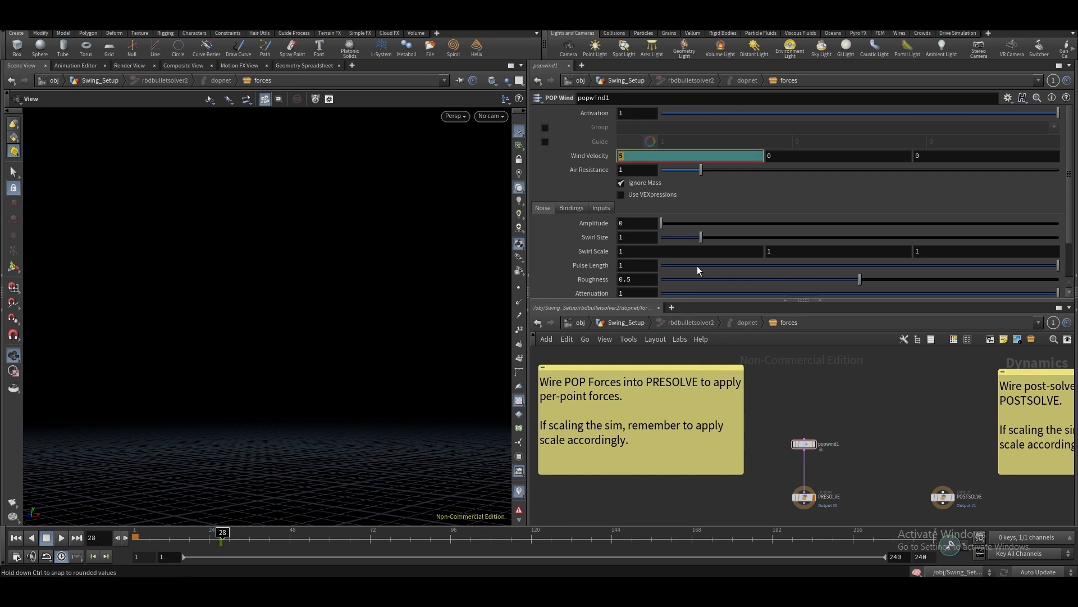
text(0)
key(Return)
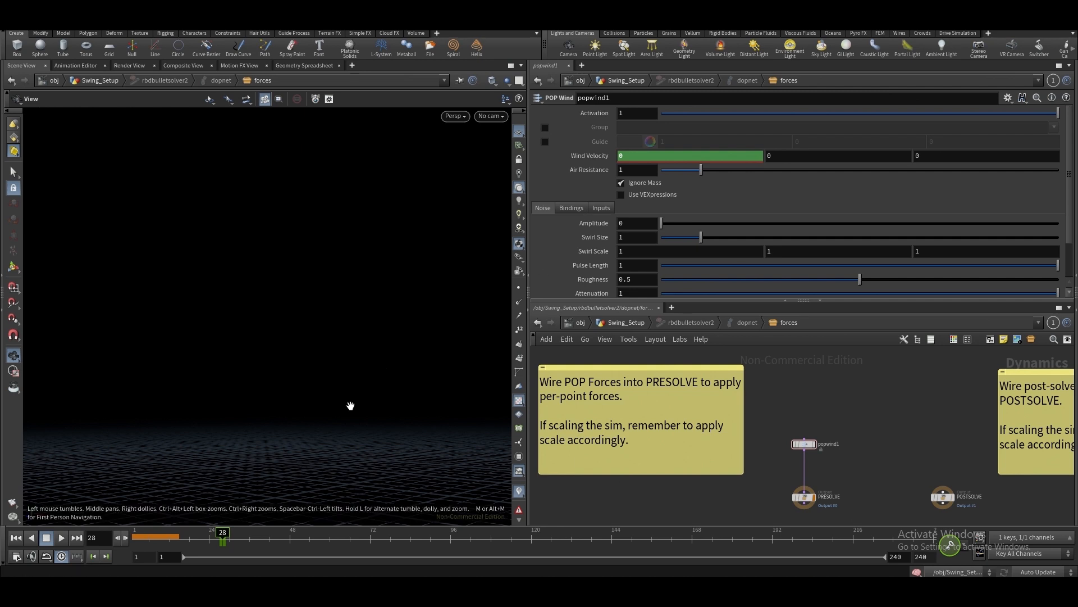
Return to Swing_Setup, frame the whole swing and play the simulation from frame 1 for about ten frames
click(136, 539)
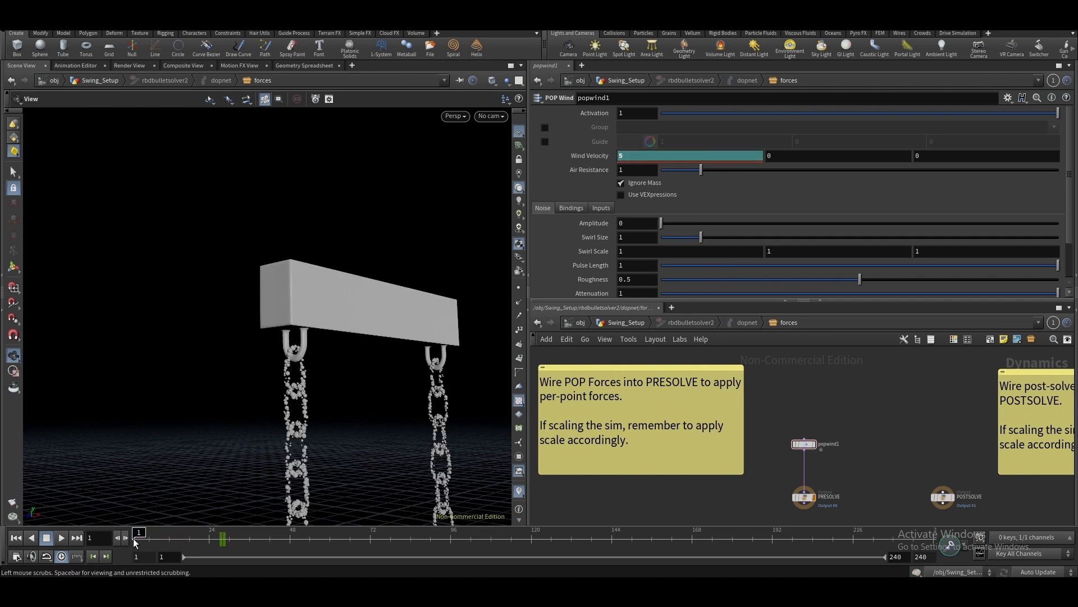
key(u)
key(u)
key(u)
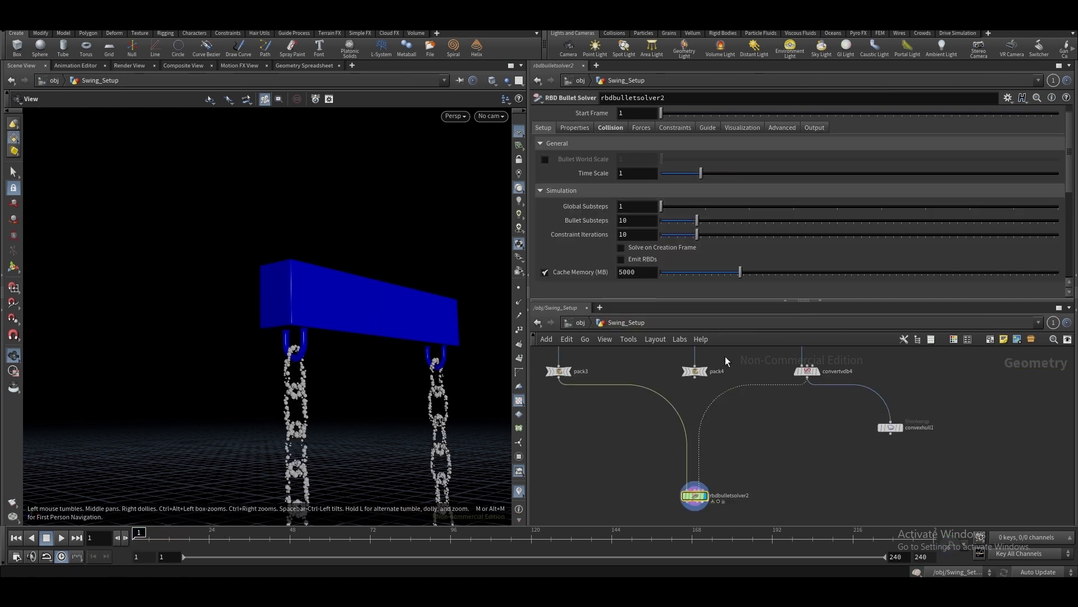
scroll(732, 478, down, 3)
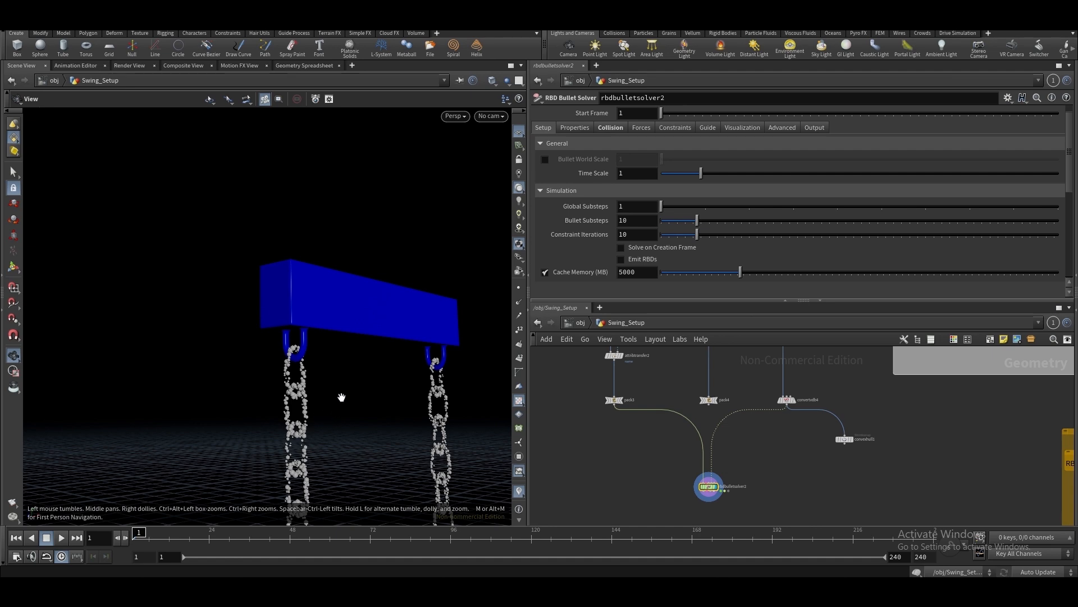
key(f)
key(Up)
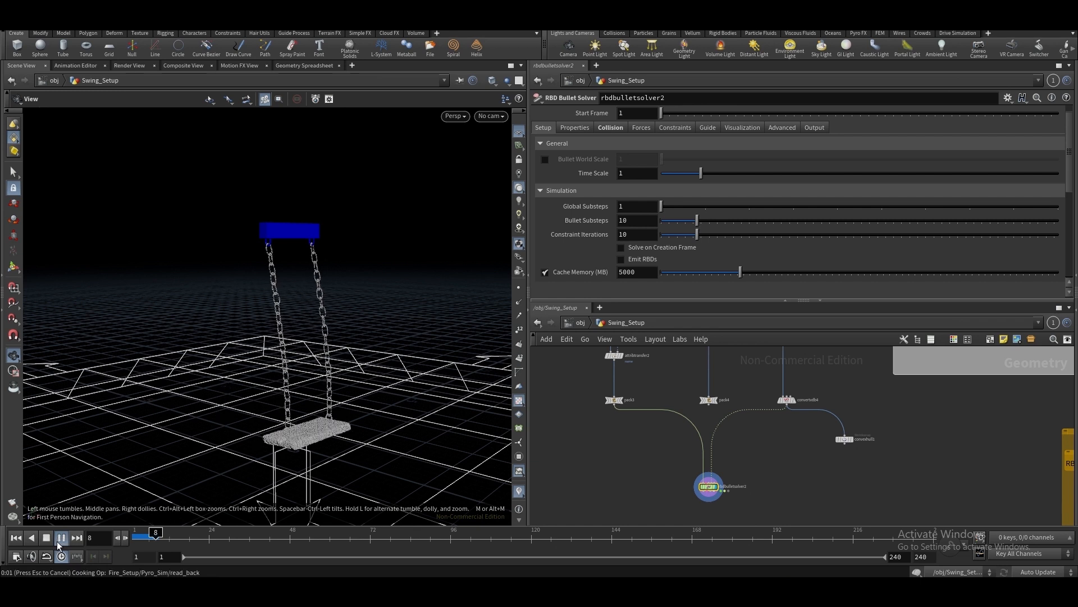
click(57, 541)
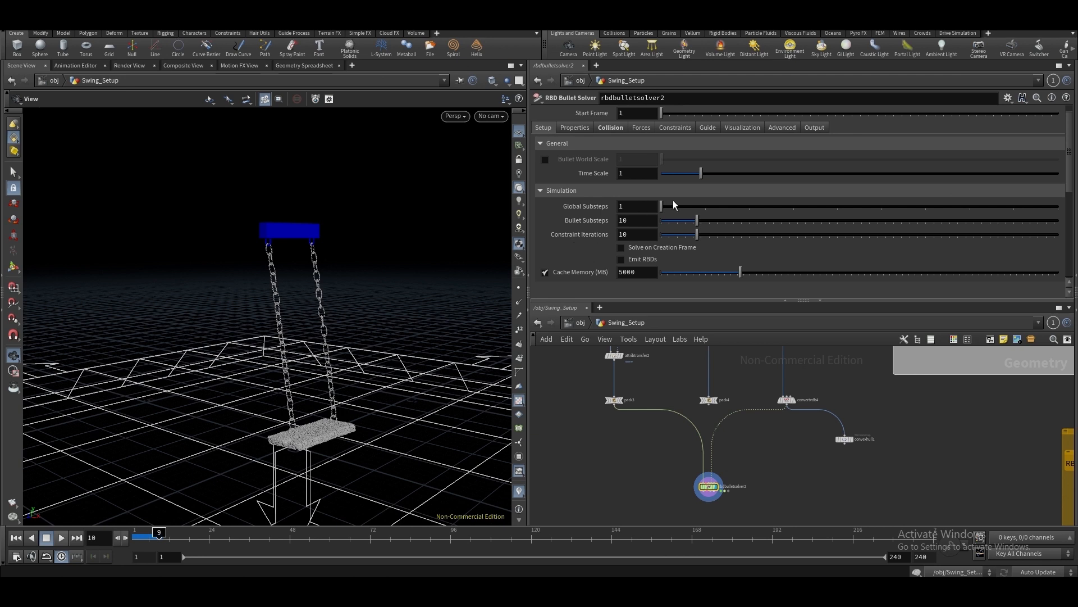
Set the Density of the pieces in rbdbulletsolver2's physical properties to 100
click(575, 128)
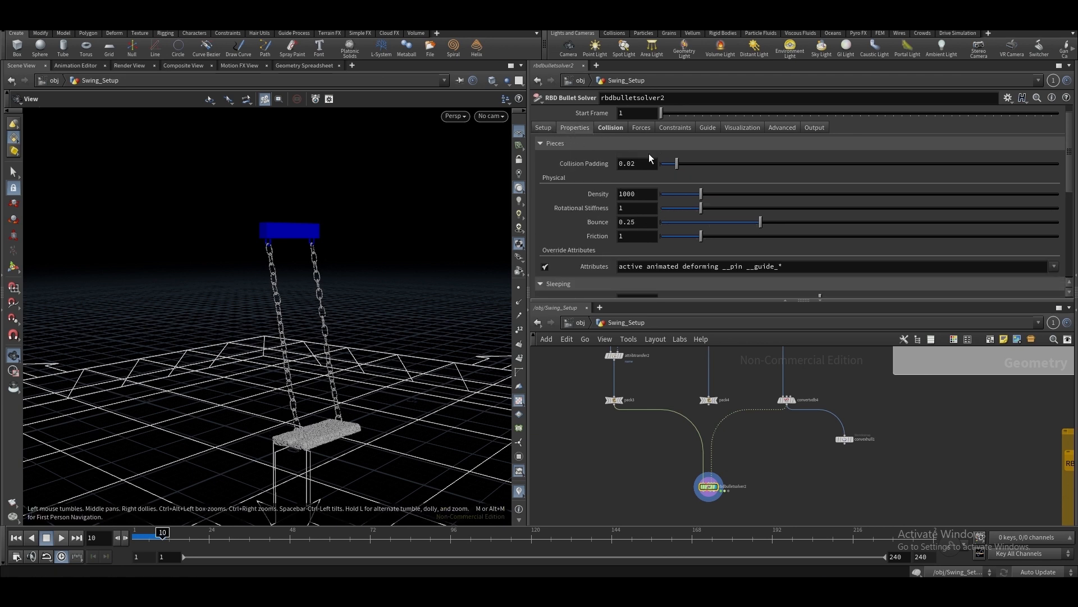
click(631, 193)
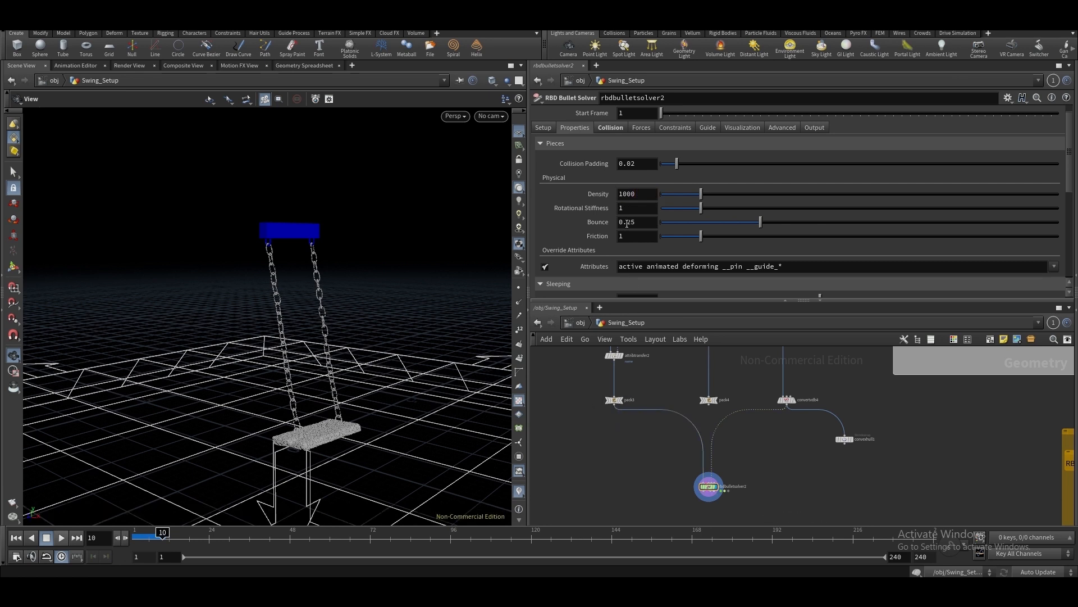
click(641, 196)
drag(646, 192, 621, 193)
drag(639, 383, 591, 419)
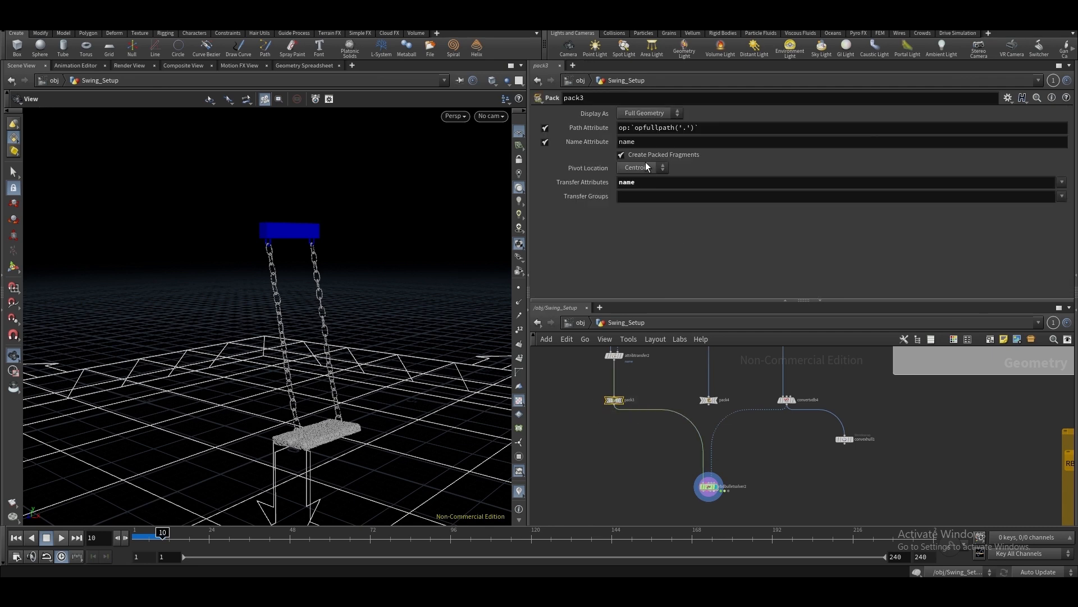
click(708, 486)
click(650, 194)
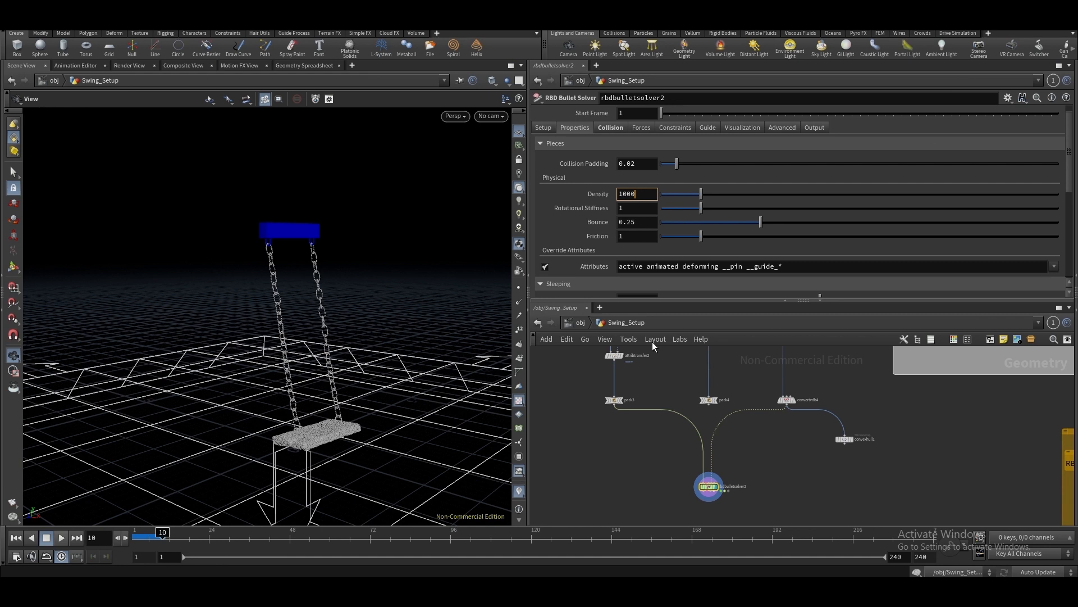
key(BackSpace)
key(Return)
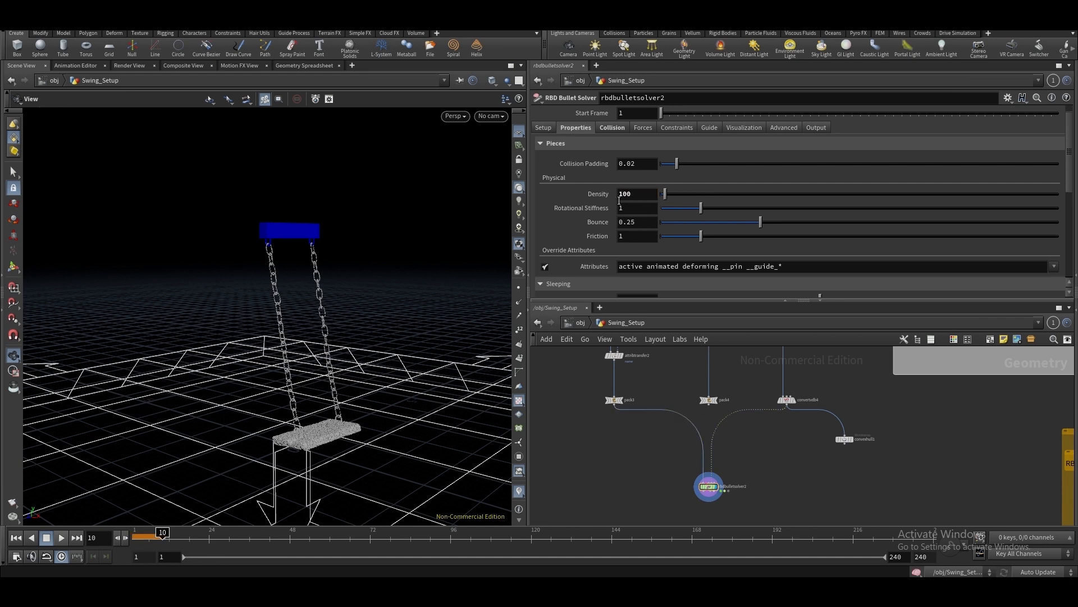
Rewind to frame 1 and play the swing simulation to about frame 13 to check the motion
click(146, 536)
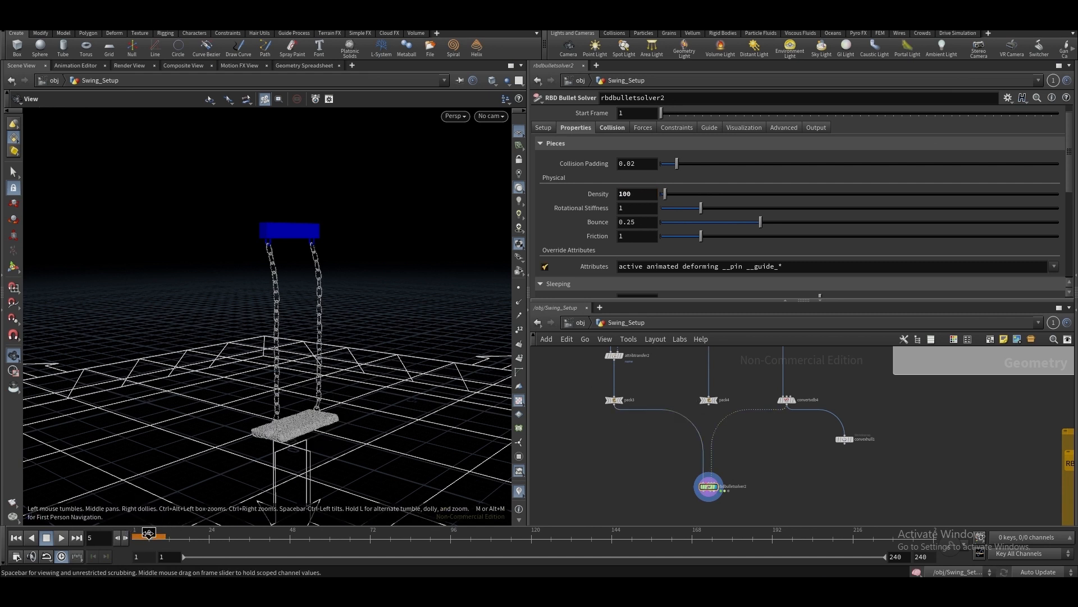
click(135, 544)
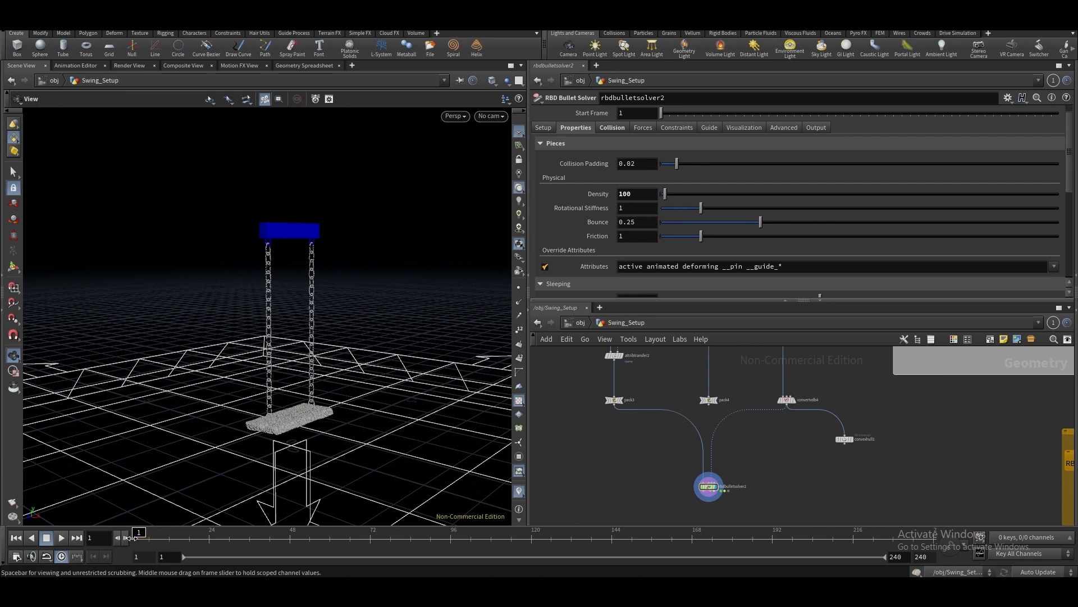
click(61, 538)
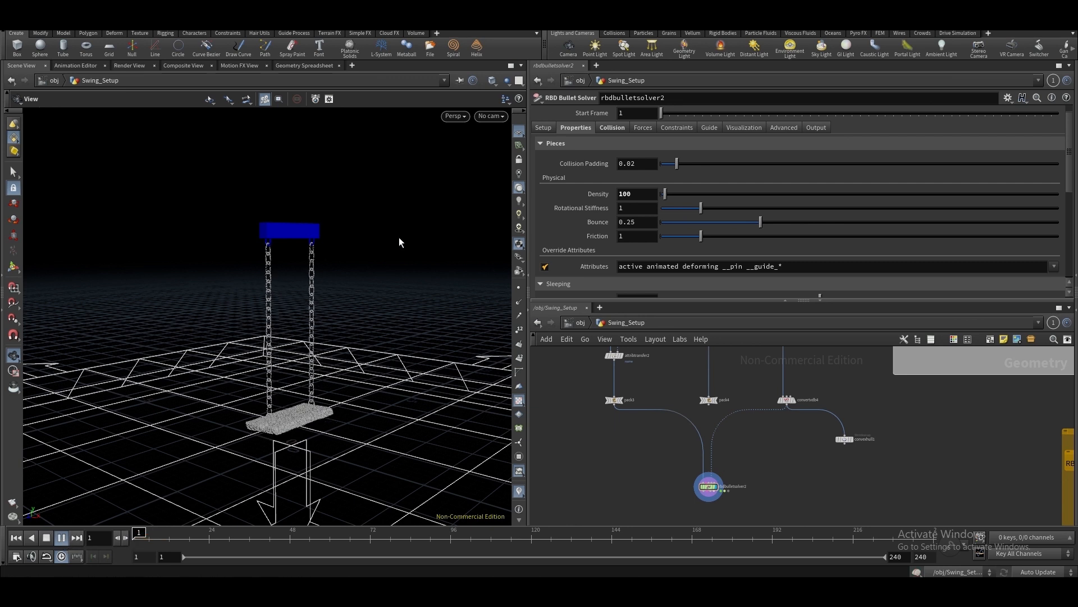
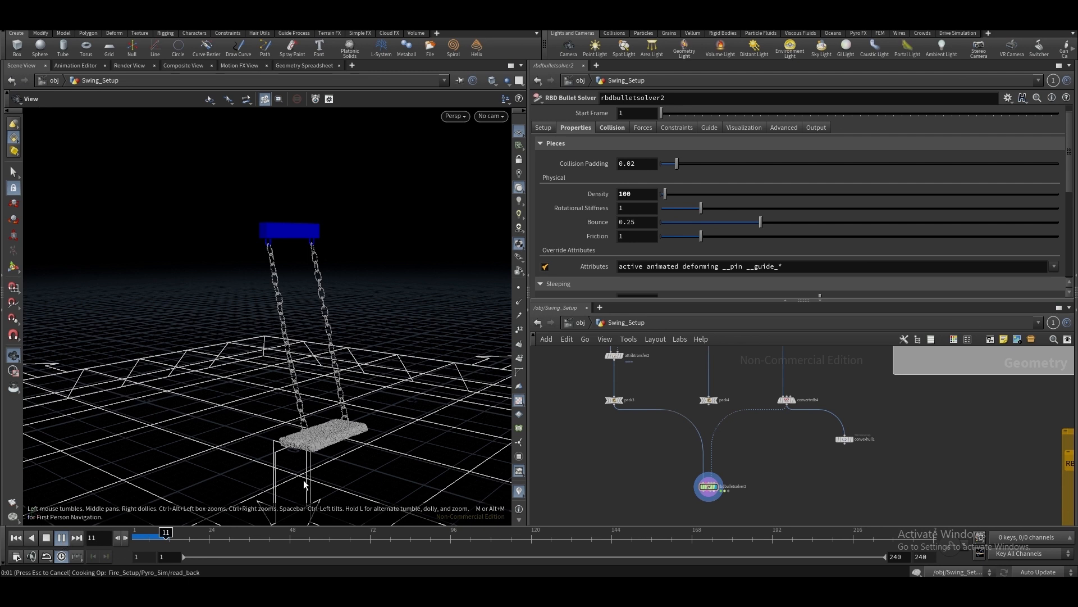
key(Escape)
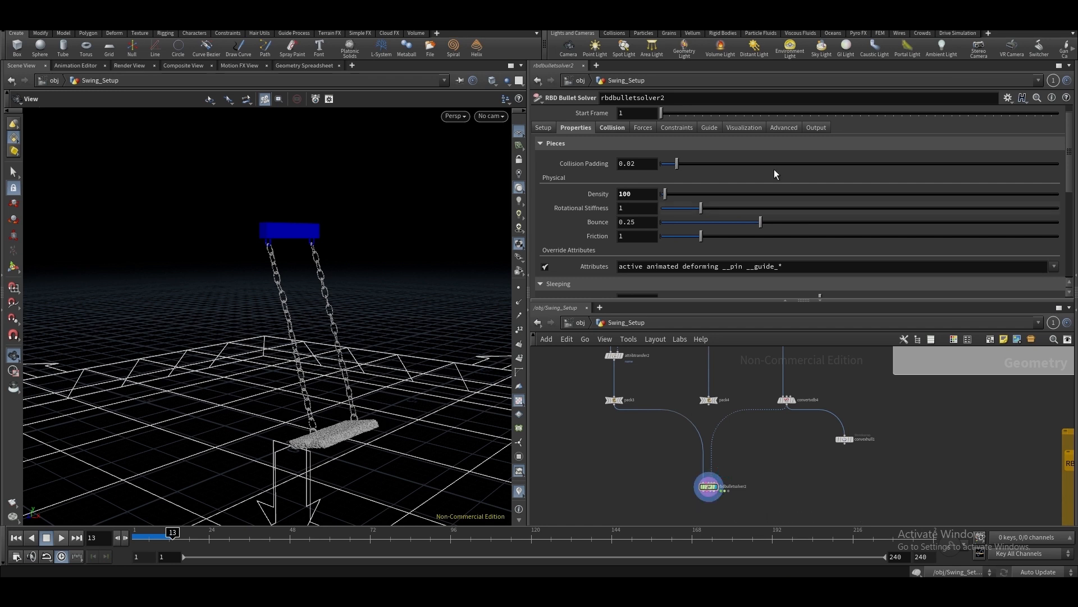
Look through rbdbulletsolver2's advanced constraint settings, examine the ConeTwist options and return to frame 1
scroll(773, 127, down, 2)
scroll(774, 127, up, 3)
click(783, 139)
scroll(674, 193, down, 5)
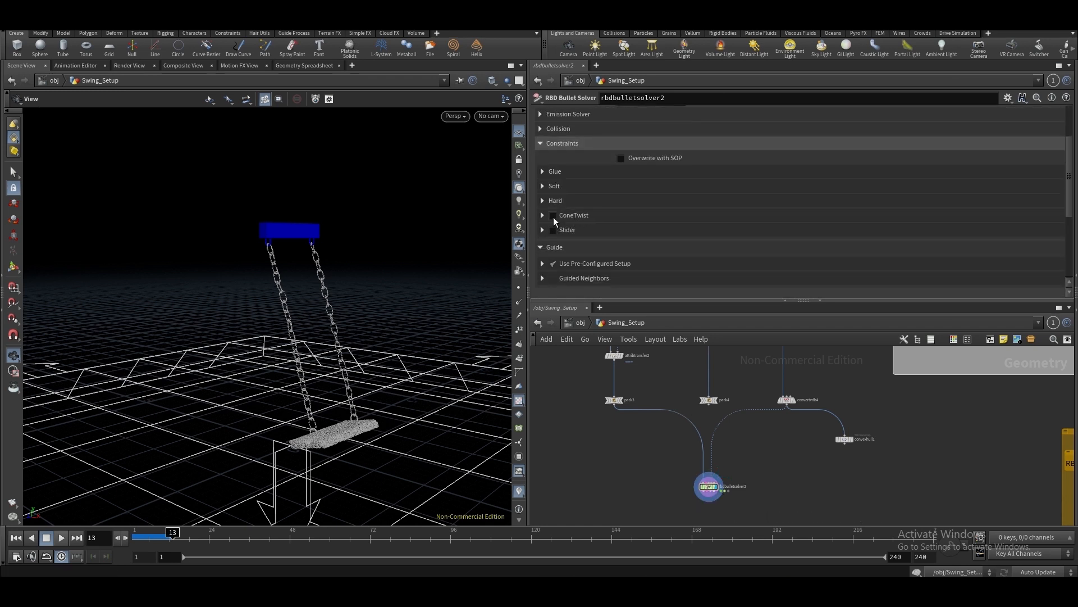
click(569, 216)
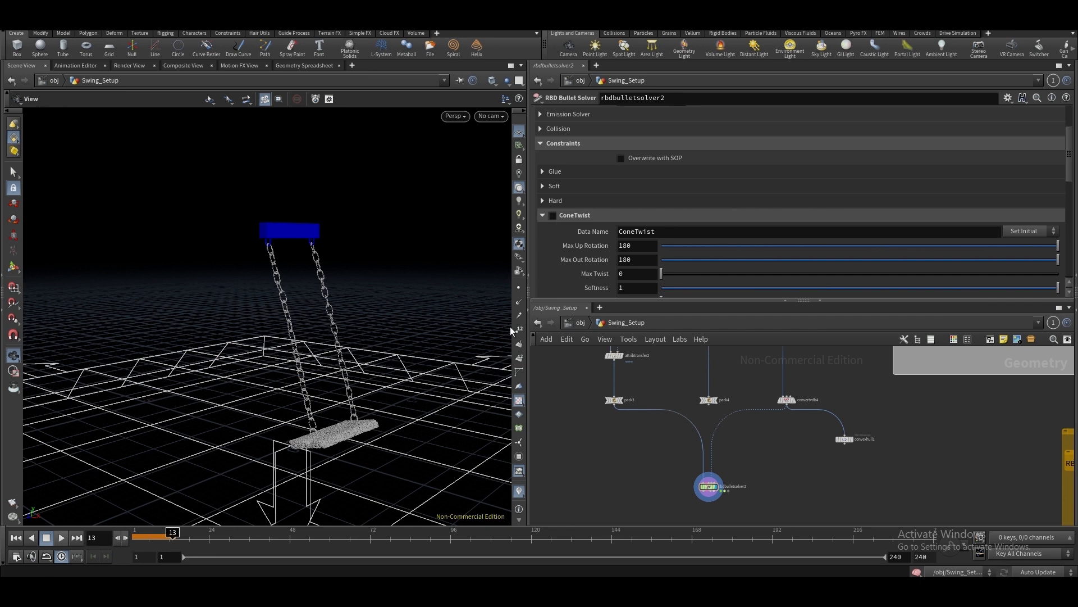
click(133, 543)
drag(732, 454, 660, 496)
scroll(742, 446, down, 5)
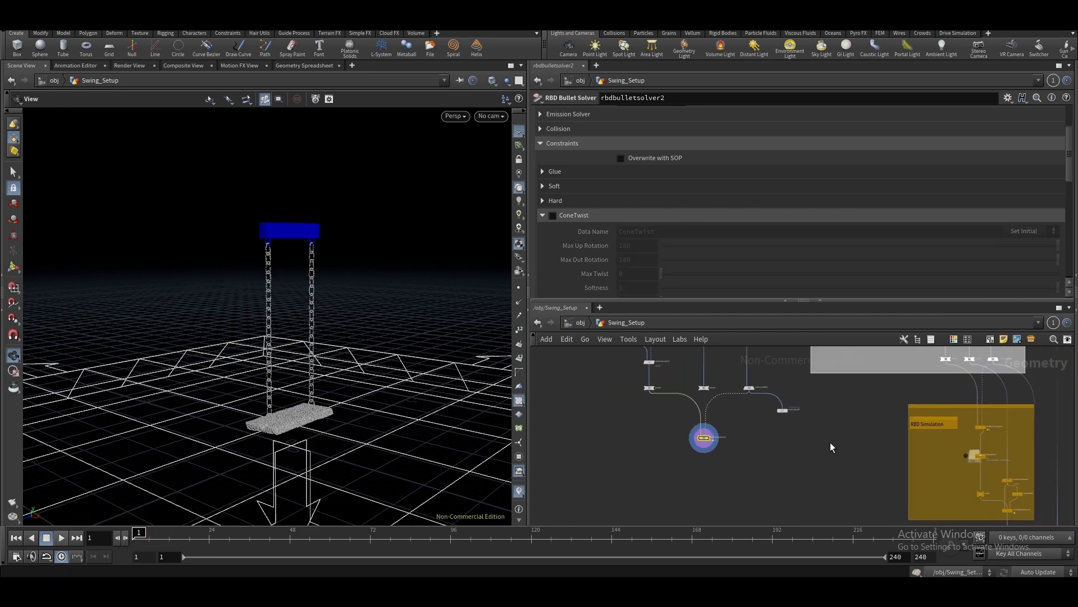
click(589, 219)
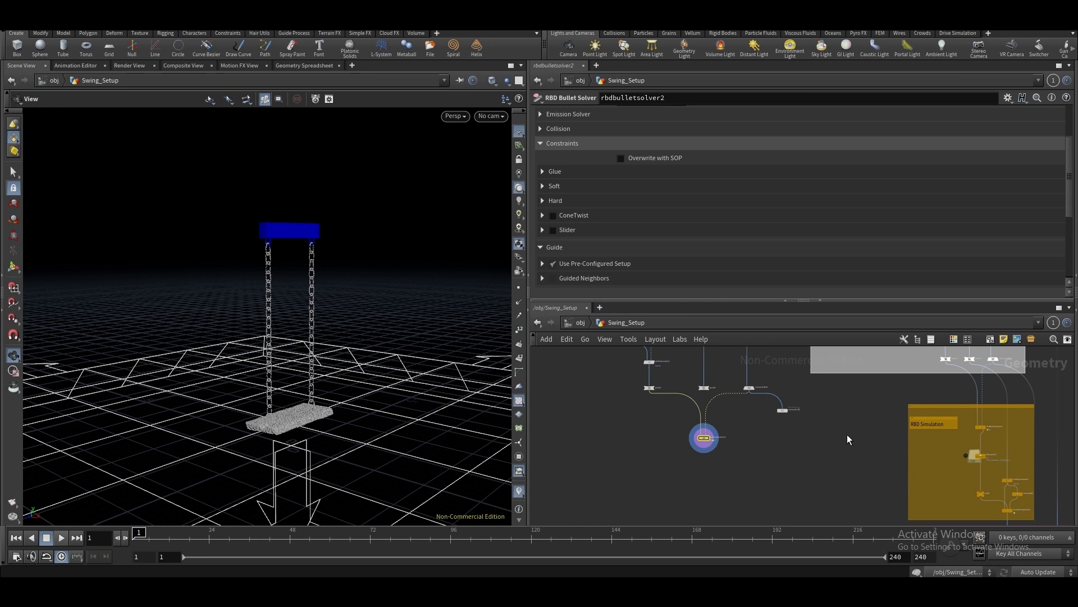
Copy the File Cache node from the RBD Simulation network and place the copy directly below rbdbulletsolver2
scroll(847, 434, up, 1)
scroll(987, 436, up, 3)
middle_drag(987, 436, 908, 425)
click(912, 417)
click(931, 448)
middle_drag(678, 404, 806, 407)
scroll(807, 408, down, 1)
key(ctrl+v)
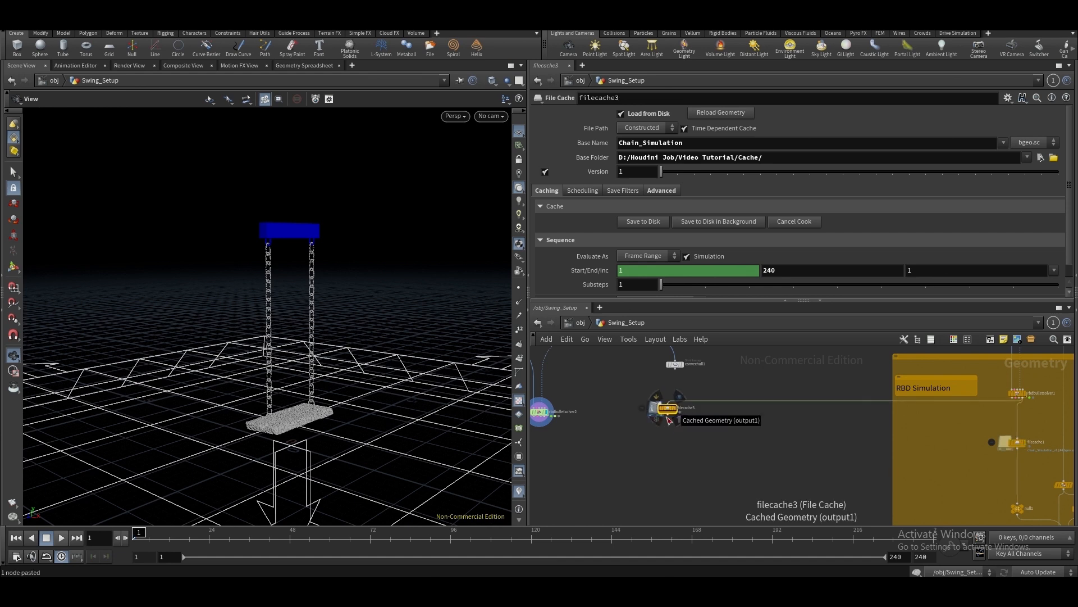
middle_drag(666, 413, 755, 415)
drag(756, 416, 629, 451)
scroll(637, 438, up, 4)
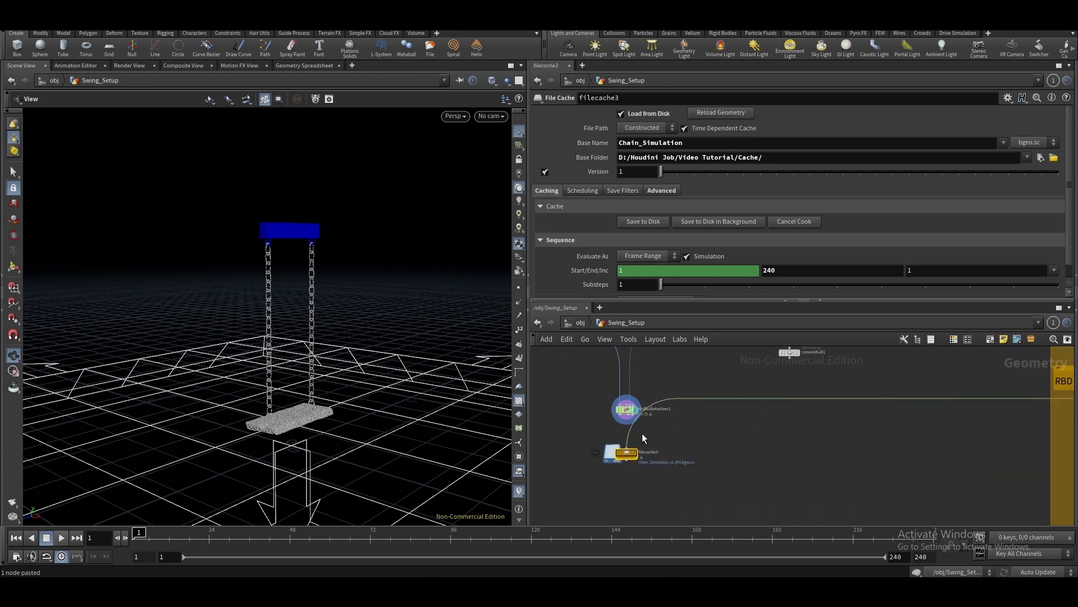
Colour the filecache3 node pale yellow
key(c)
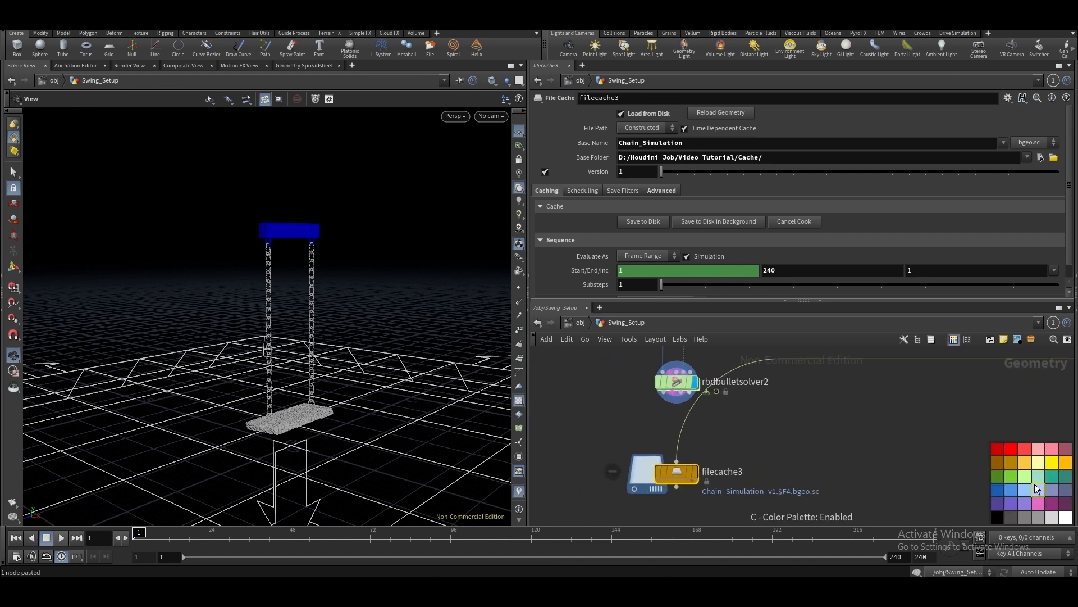
click(1029, 465)
click(1043, 462)
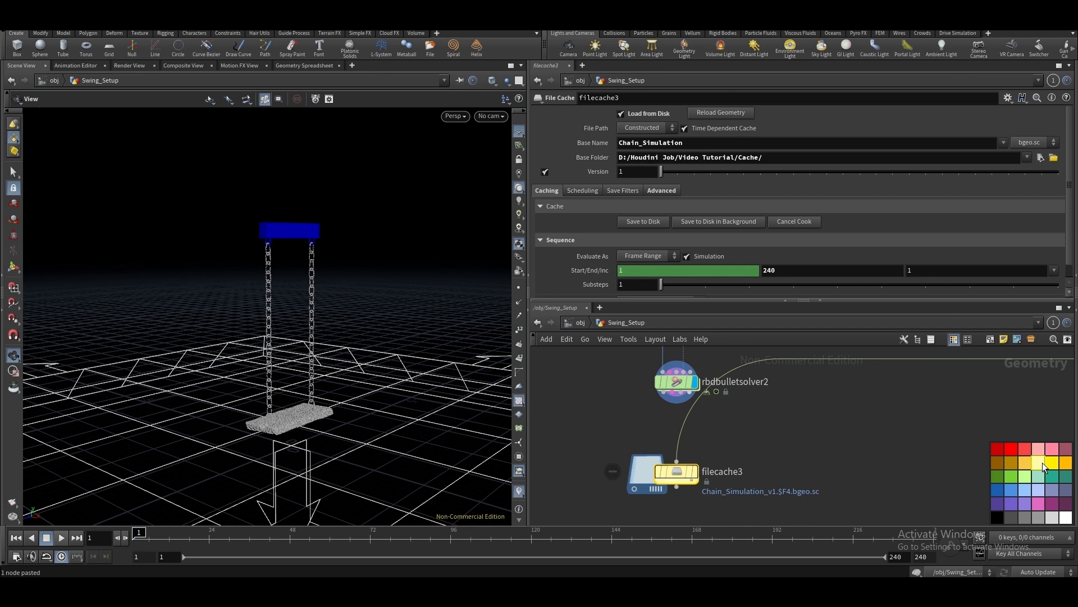
key(c)
scroll(808, 413, down, 4)
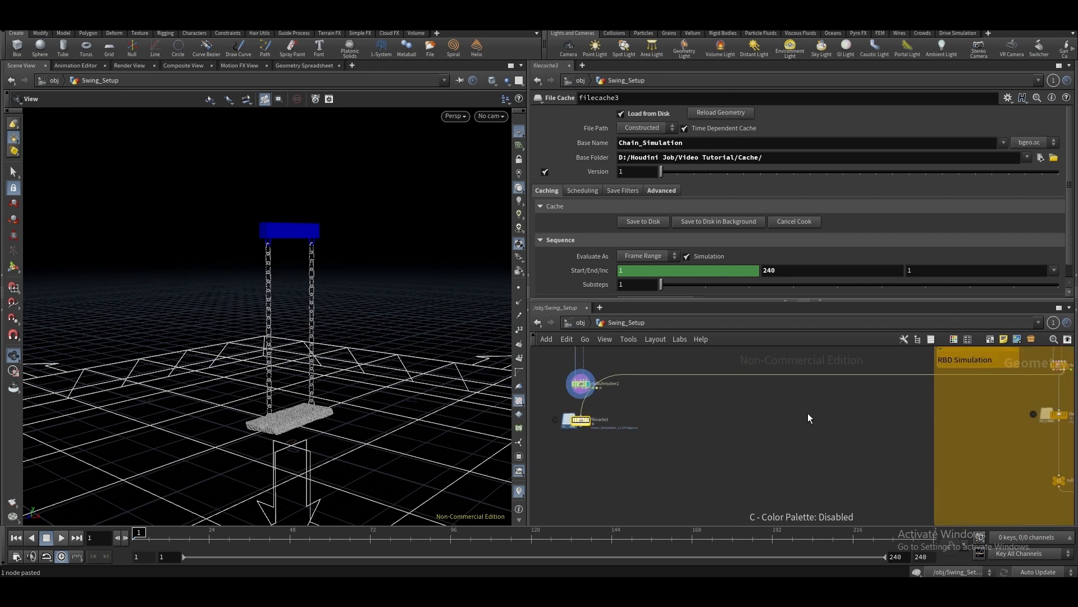
Connect rbdbulletsolver2's Simulation Points output to the input of filecache3
scroll(809, 408, up, 5)
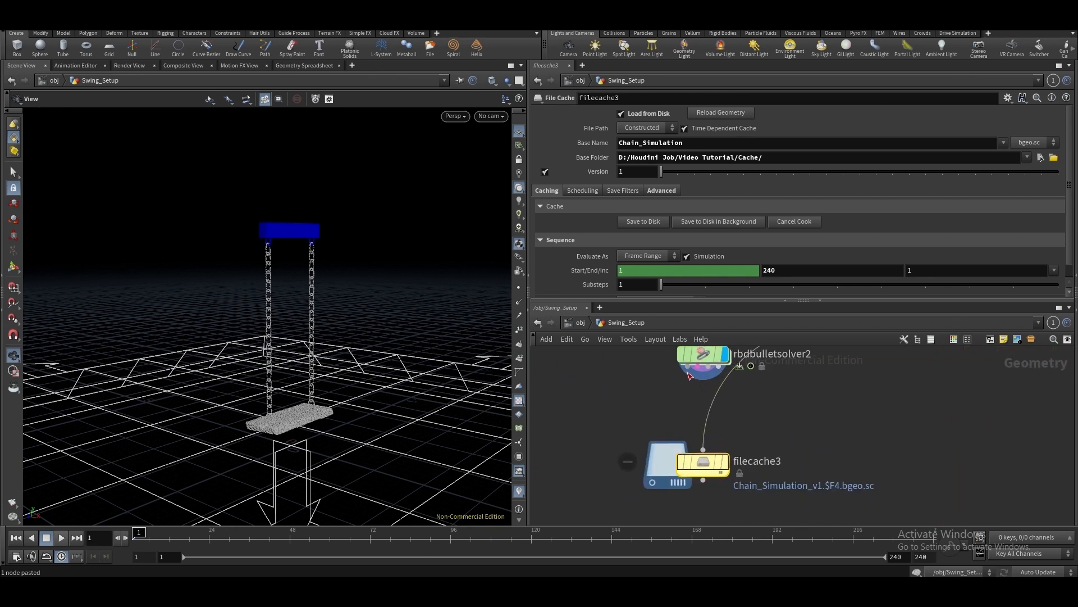
drag(688, 371, 706, 444)
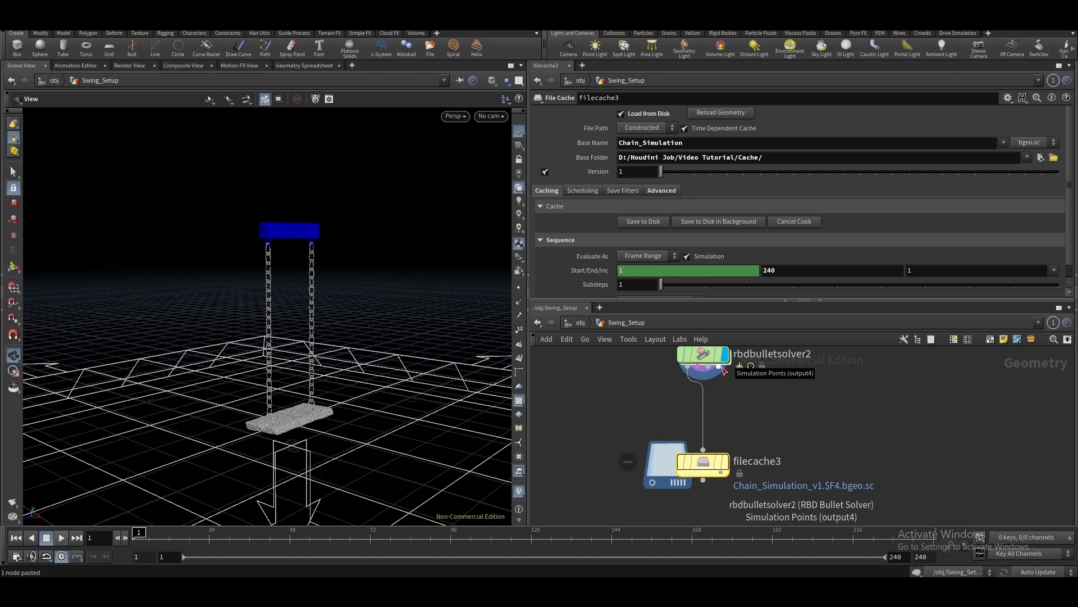
drag(719, 367, 703, 448)
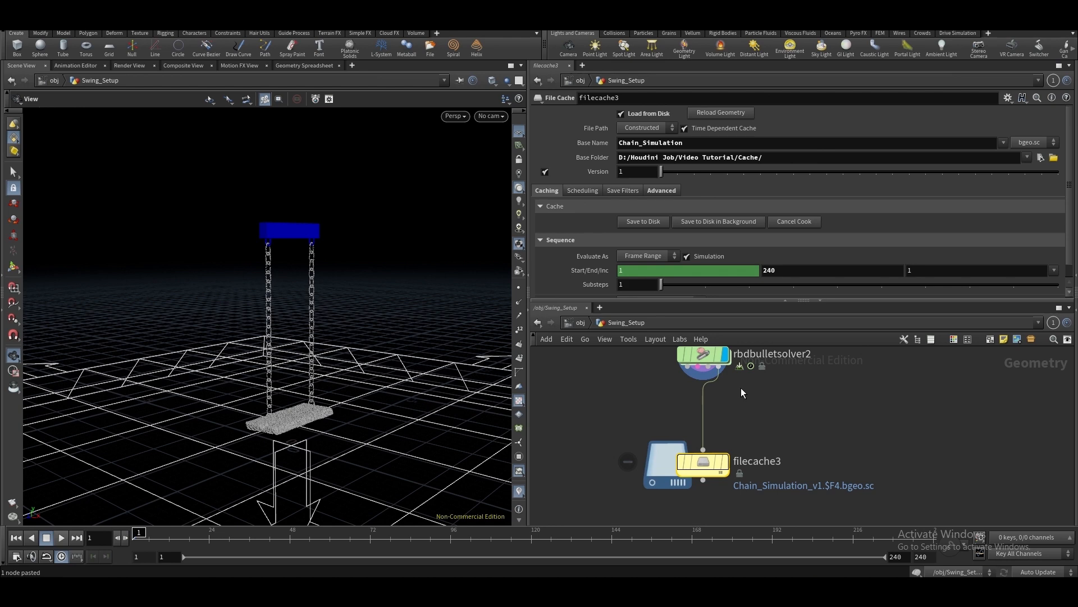
Display filecache3 and examine the simulation points of the swing from several angles
click(724, 461)
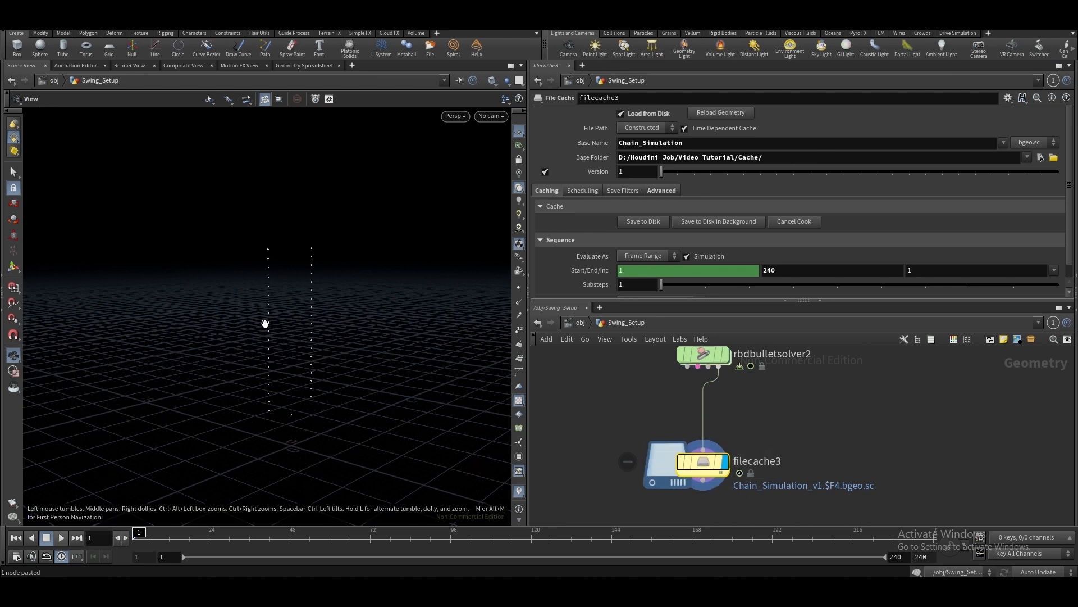
drag(265, 324, 352, 273)
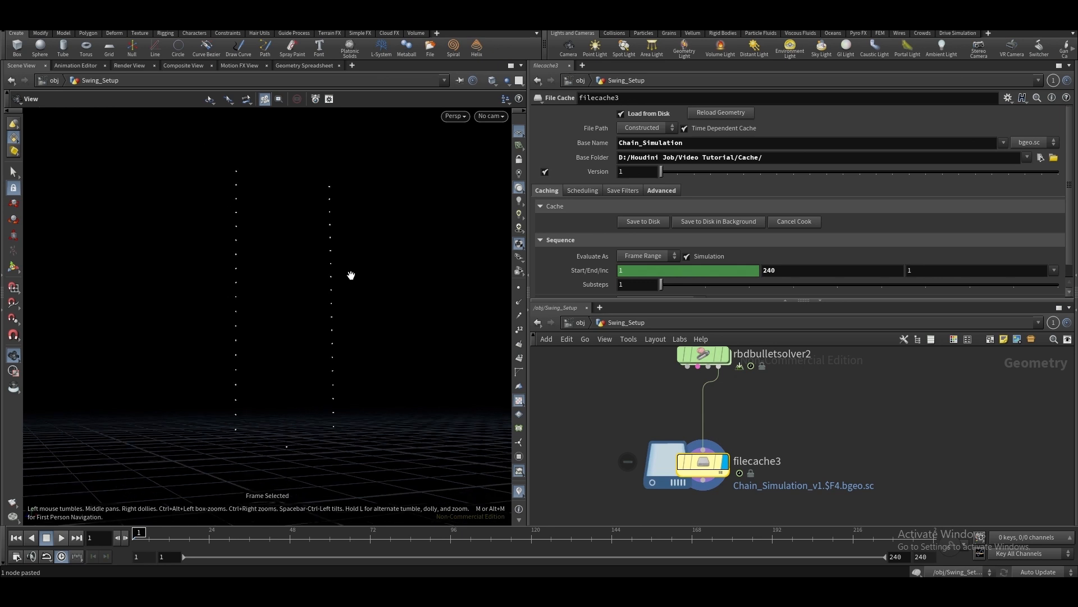
key(f)
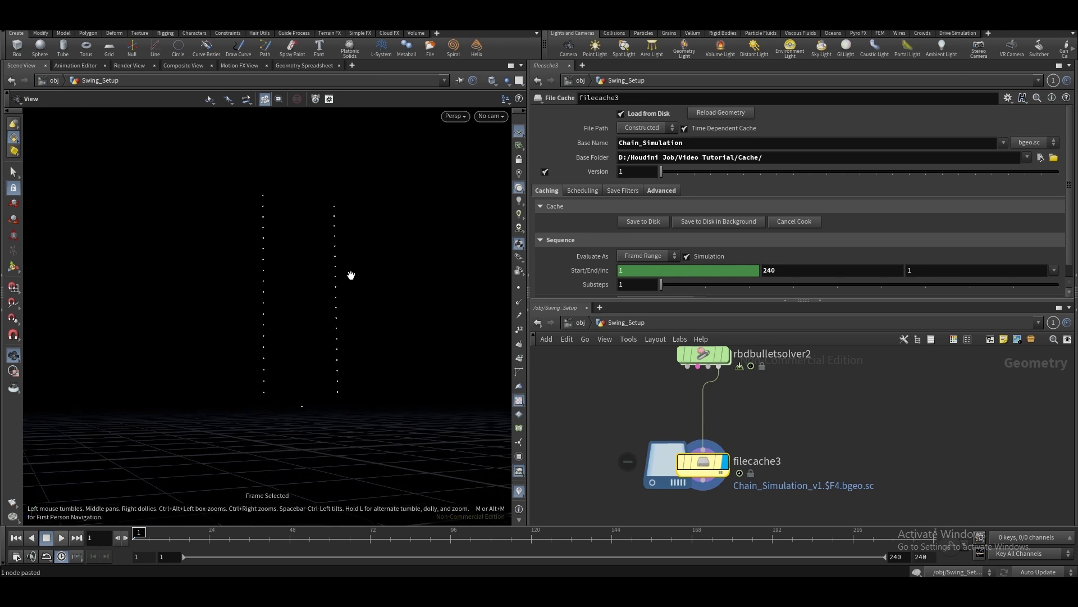
drag(349, 277, 265, 313)
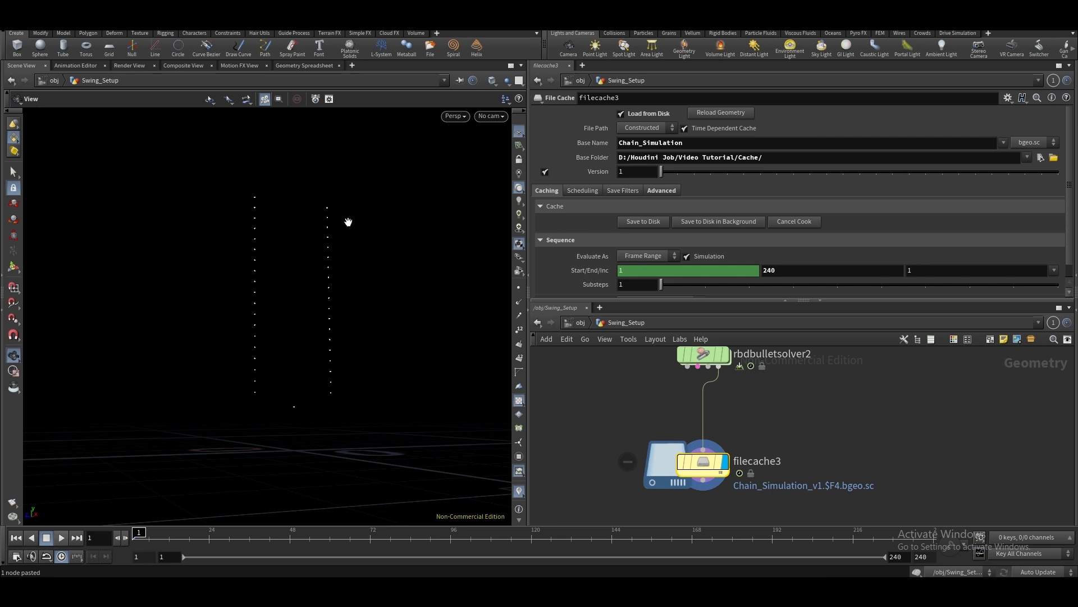
drag(276, 242, 251, 166)
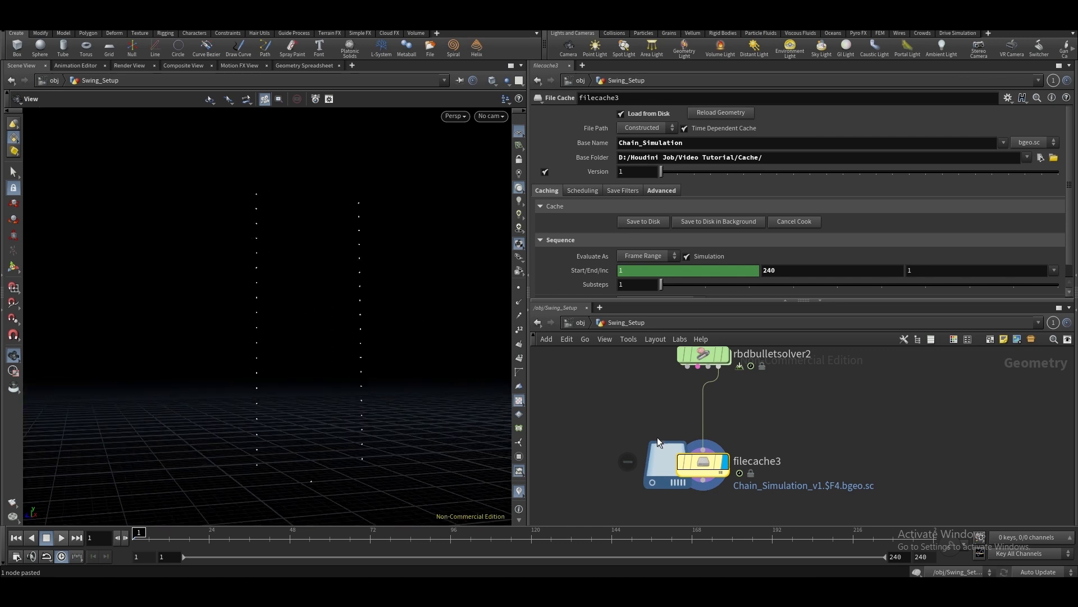
Add a Transform Pieces node and place it below and beside filecache3
scroll(796, 471, down, 3)
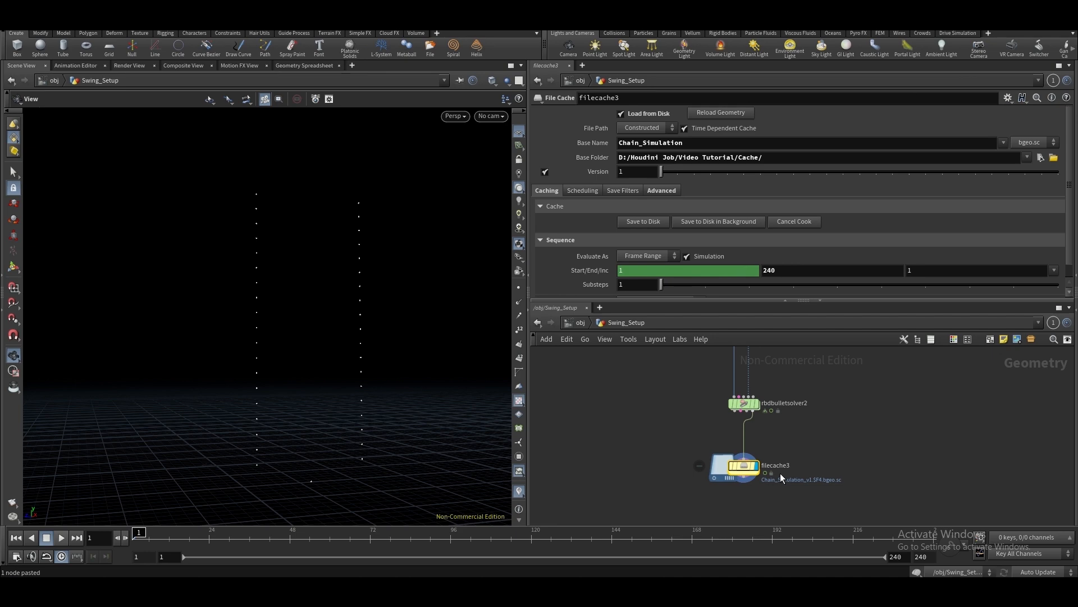
scroll(760, 413, down, 2)
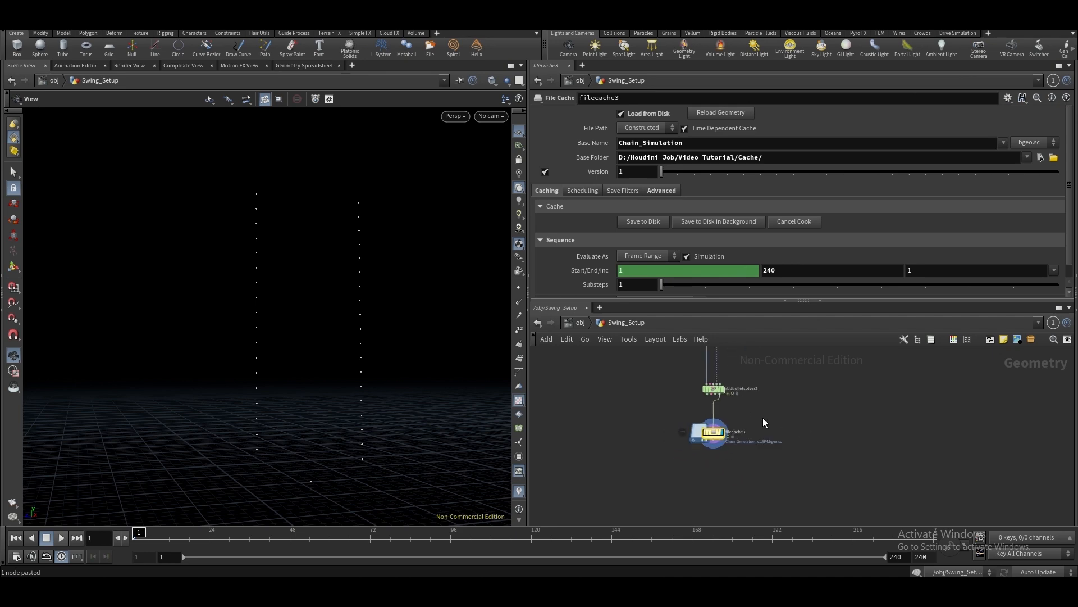
key(Tab)
key(Escape)
key(Tab)
text(trans)
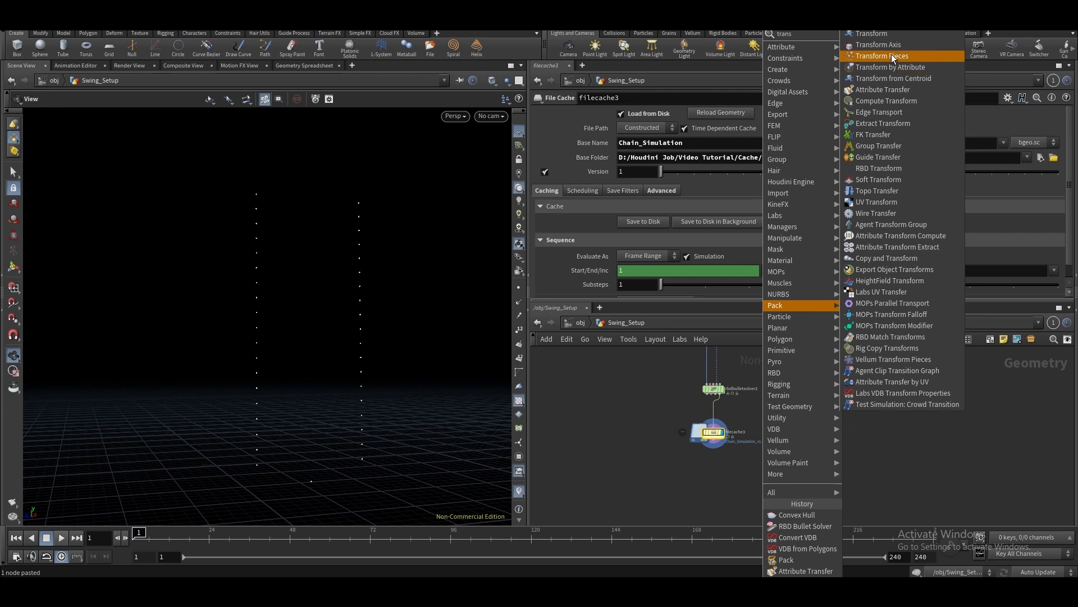
click(894, 56)
click(786, 466)
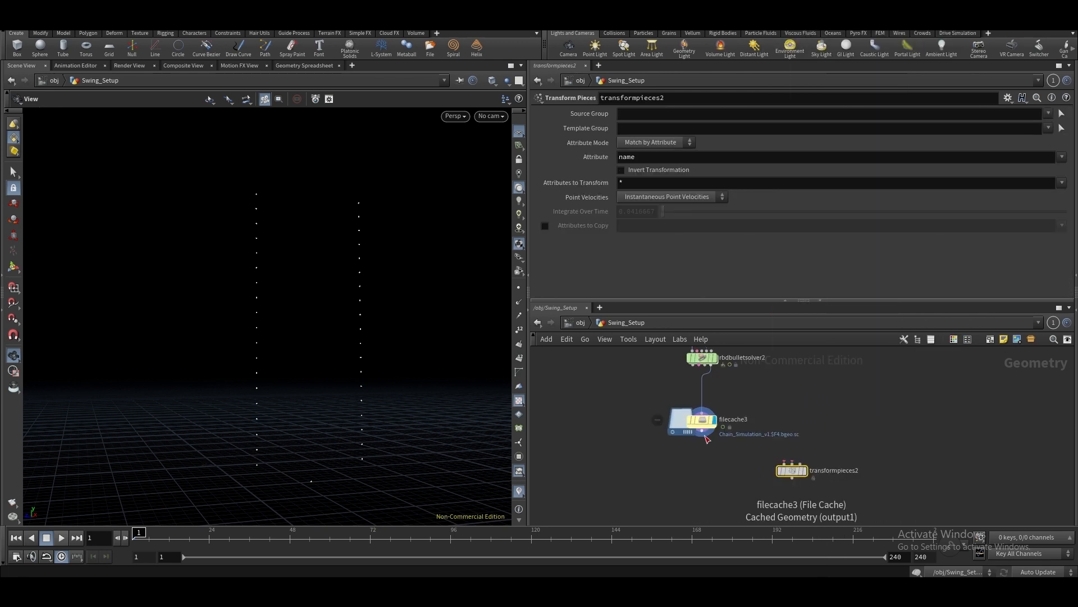
scroll(793, 497, up, 1)
drag(891, 420, 715, 506)
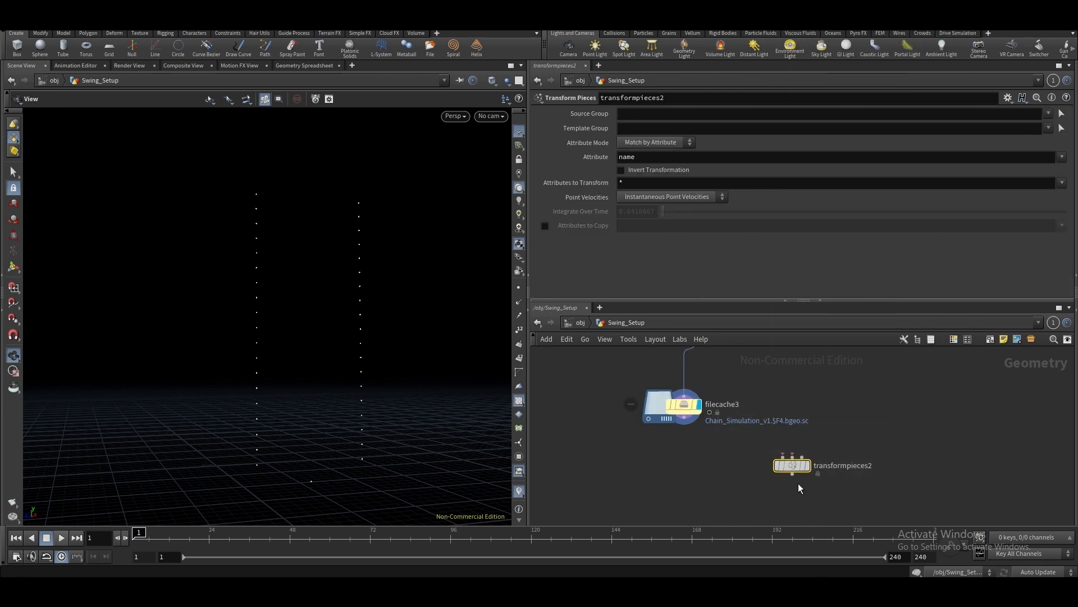
drag(794, 466, 793, 472)
drag(868, 446, 734, 499)
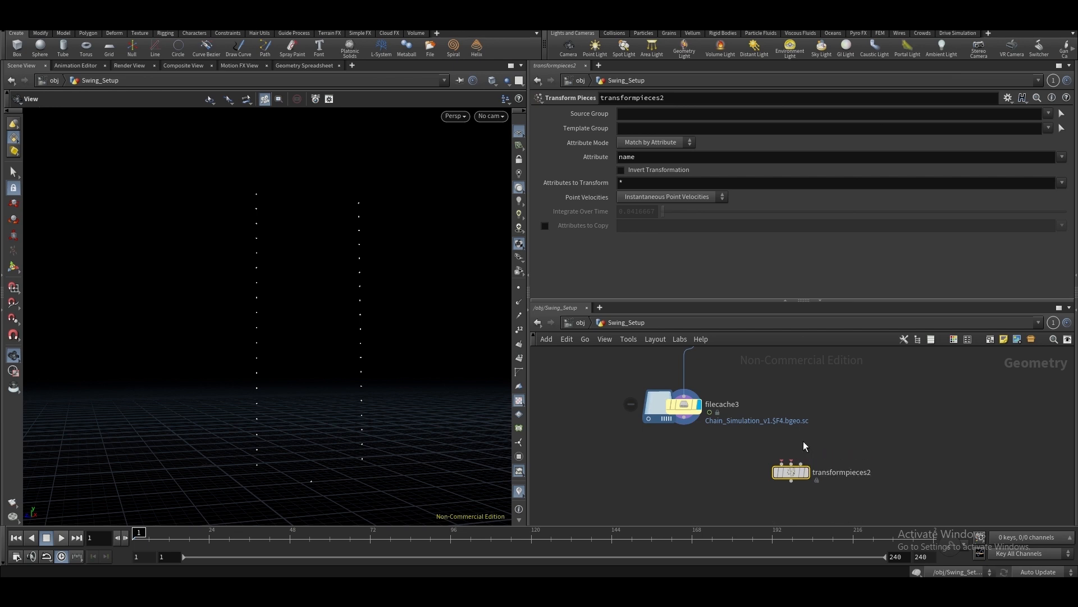
Connect the output of pack4 to the first input of transformpieces2
middle_drag(824, 417, 797, 478)
scroll(795, 479, down, 2)
scroll(770, 397, up, 1)
middle_drag(769, 397, 756, 450)
middle_drag(741, 369, 762, 466)
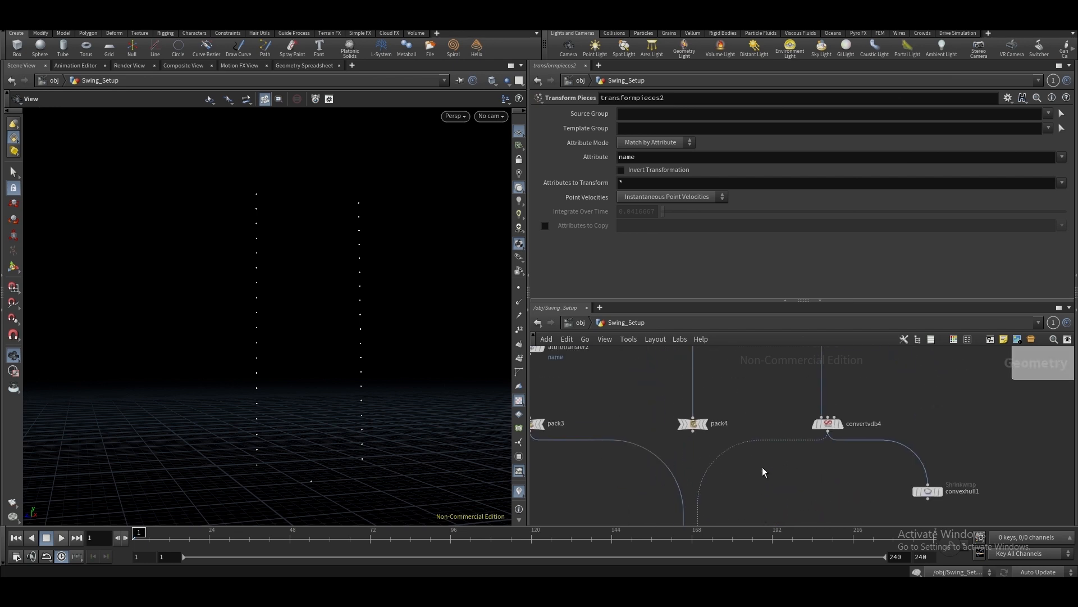
click(694, 432)
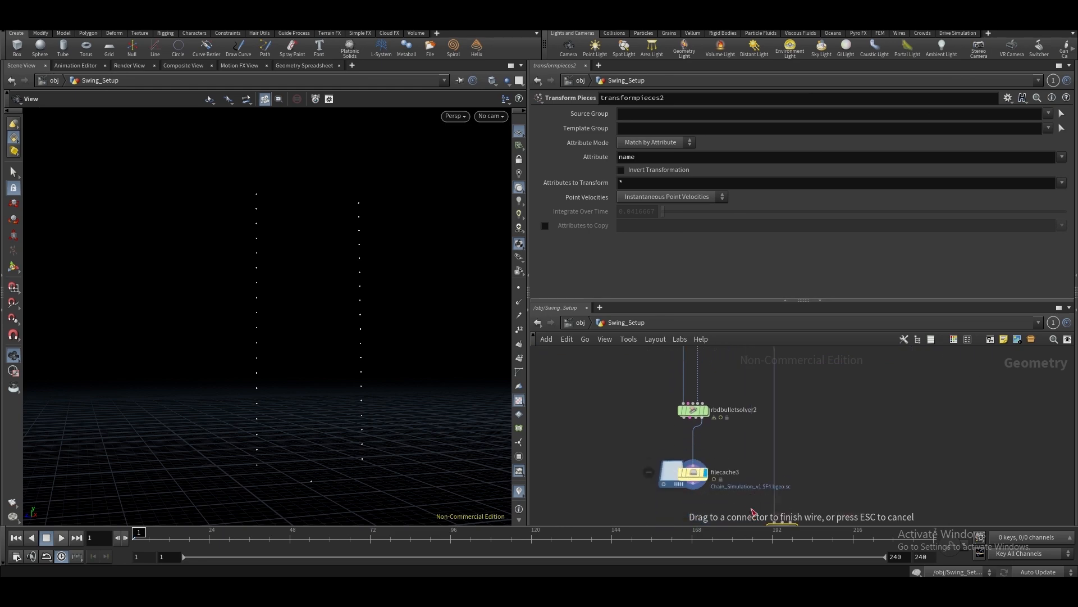
click(775, 501)
Display pack4 and view the packed high-resolution chains and seat from another angle
middle_drag(798, 405, 788, 523)
key(r)
click(680, 353)
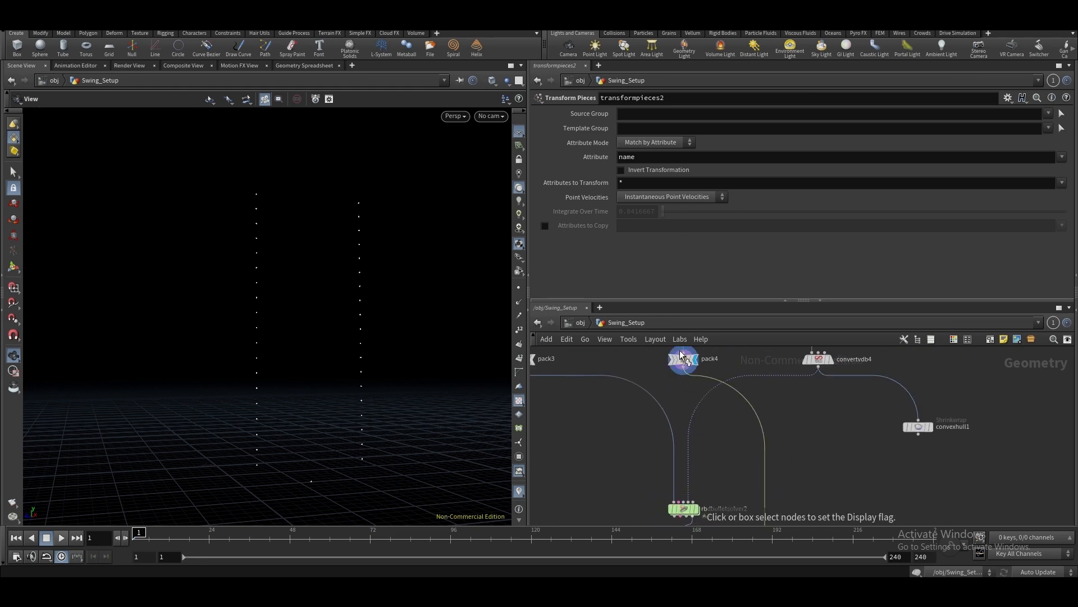
click(681, 358)
drag(293, 313, 340, 333)
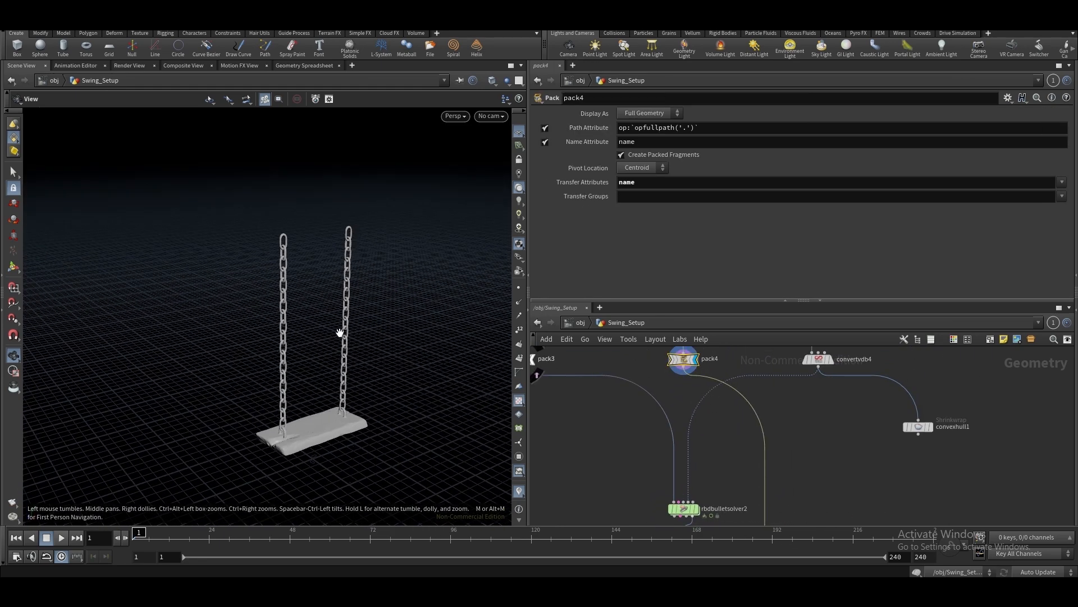
Set the display flag on transformpieces2
middle_drag(602, 367, 721, 392)
scroll(708, 476, down, 4)
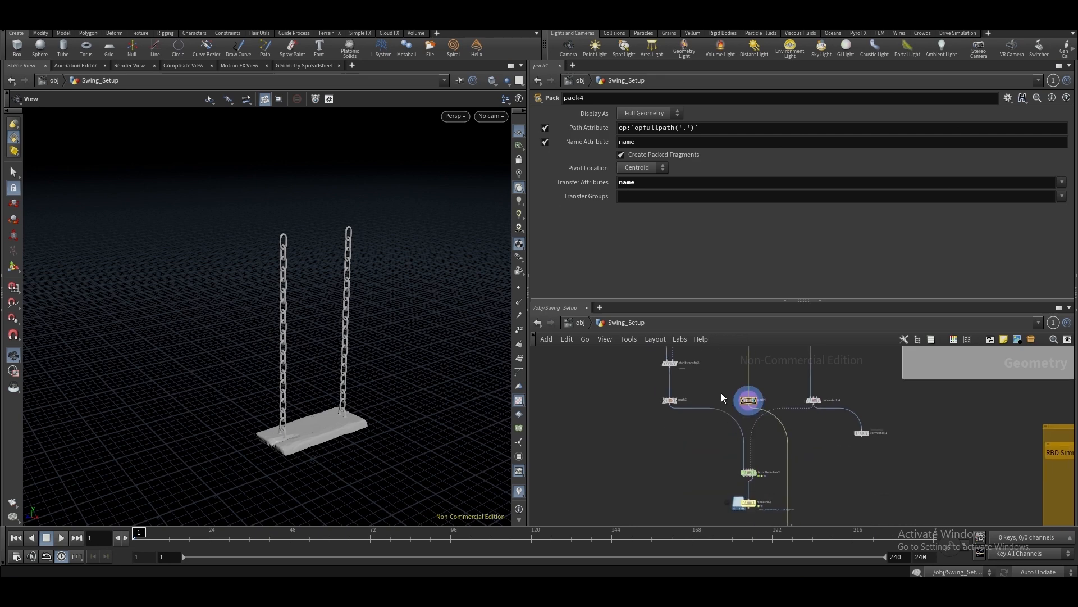
middle_drag(789, 494, 769, 469)
scroll(783, 445, up, 3)
scroll(769, 449, up, 3)
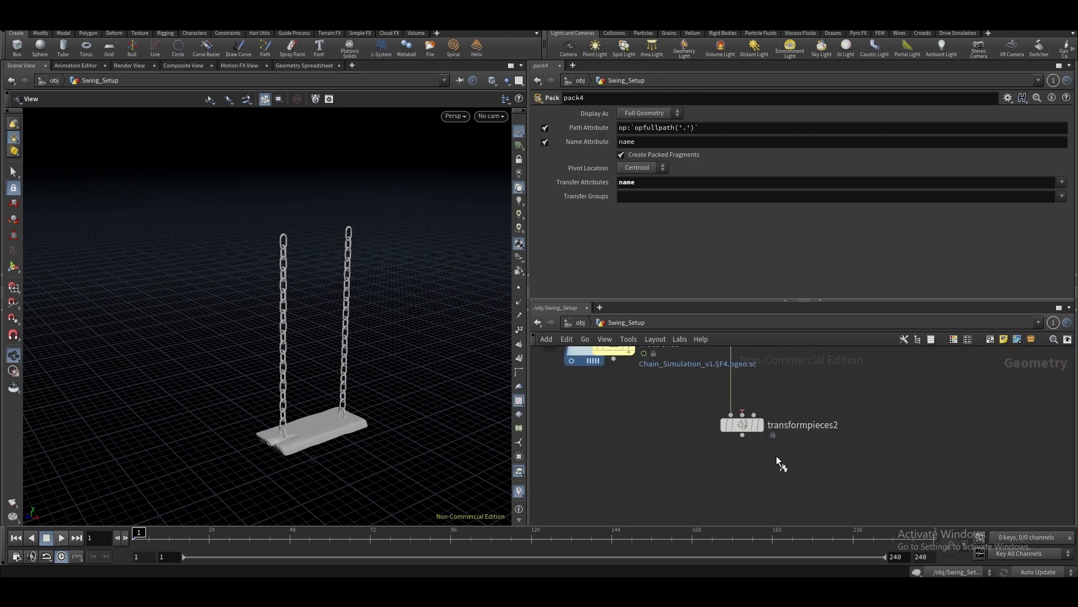
key(r)
click(746, 425)
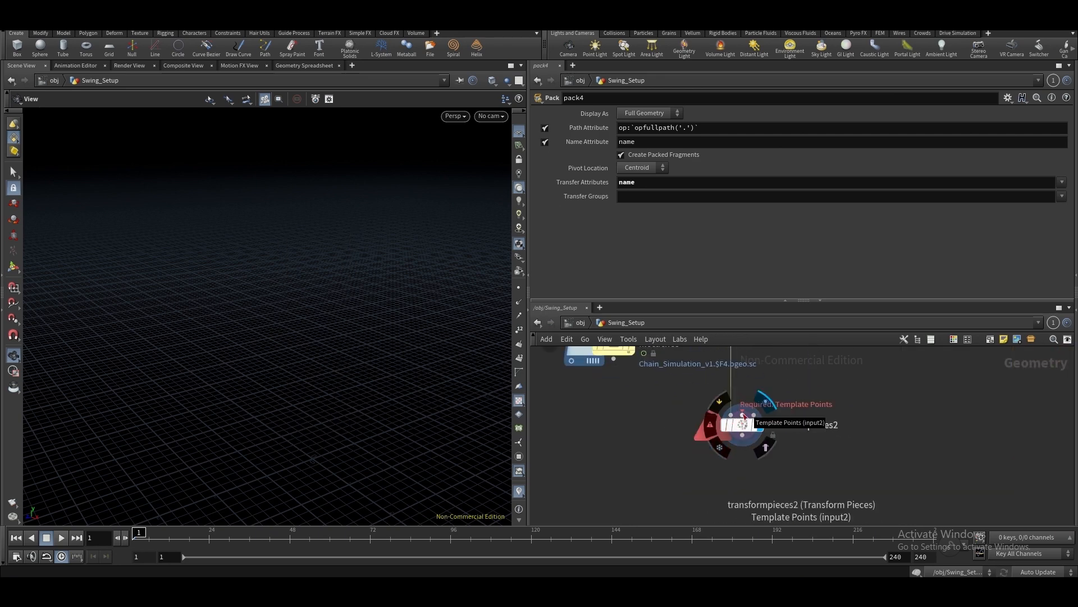
Connect the output of filecache3 to the Template Points input of transformpieces2
middle_drag(665, 394, 663, 435)
drag(614, 400, 741, 449)
drag(837, 417, 744, 473)
Display filecache3 to view its cached simulation points, and return the display flag to transformpieces2
drag(363, 368, 326, 334)
click(633, 386)
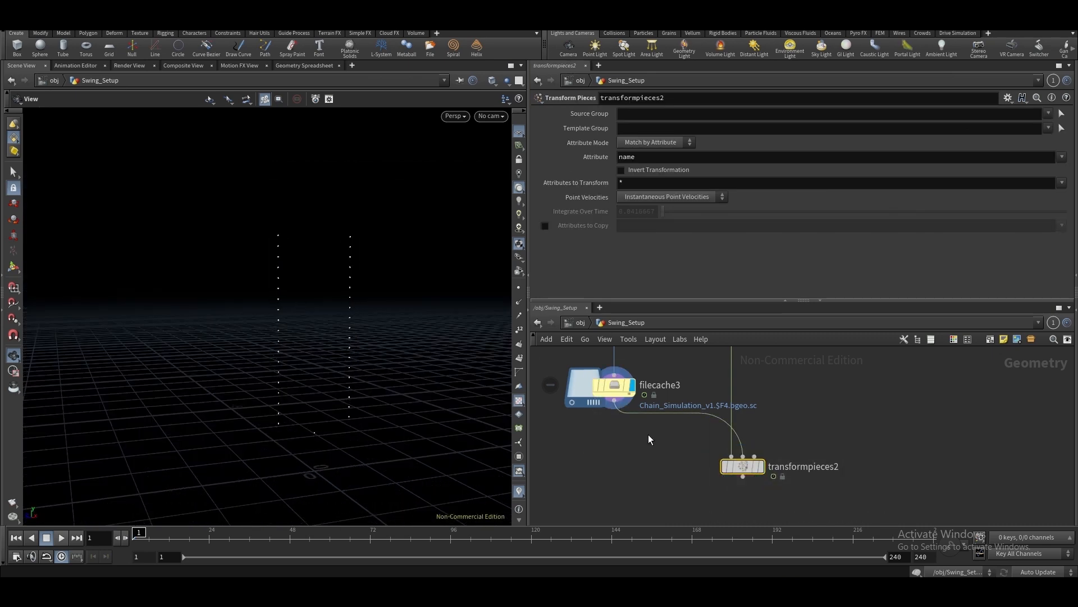
drag(648, 434, 596, 368)
click(760, 466)
drag(792, 413, 742, 470)
middle_drag(793, 406, 766, 471)
scroll(764, 471, down, 5)
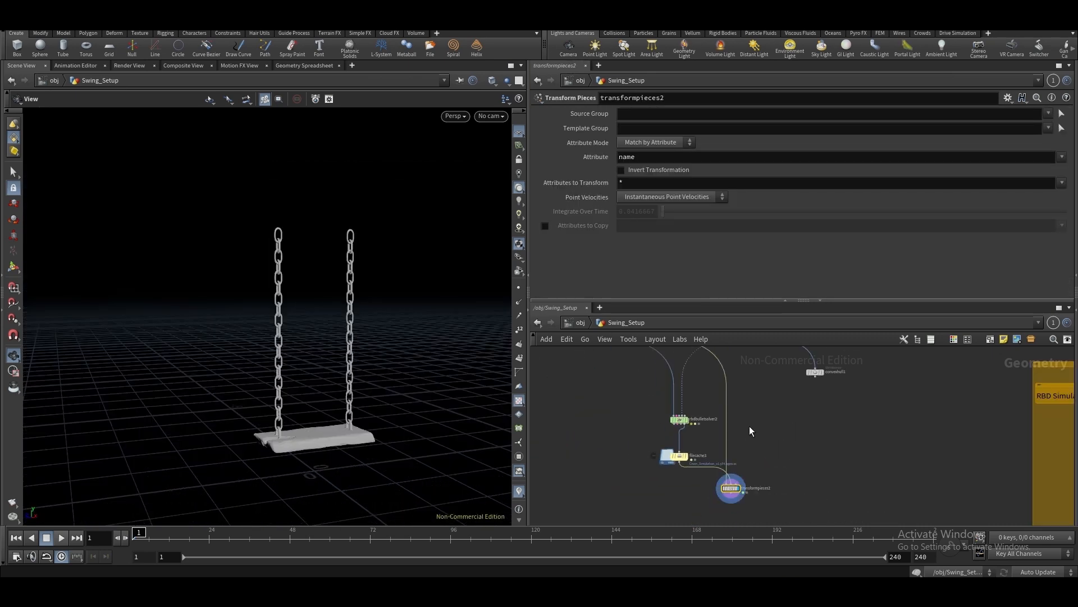
Add an Attribute Promote node on the wire between pack4 and transformpieces2
middle_drag(750, 426, 764, 497)
key(Tab)
text(att)
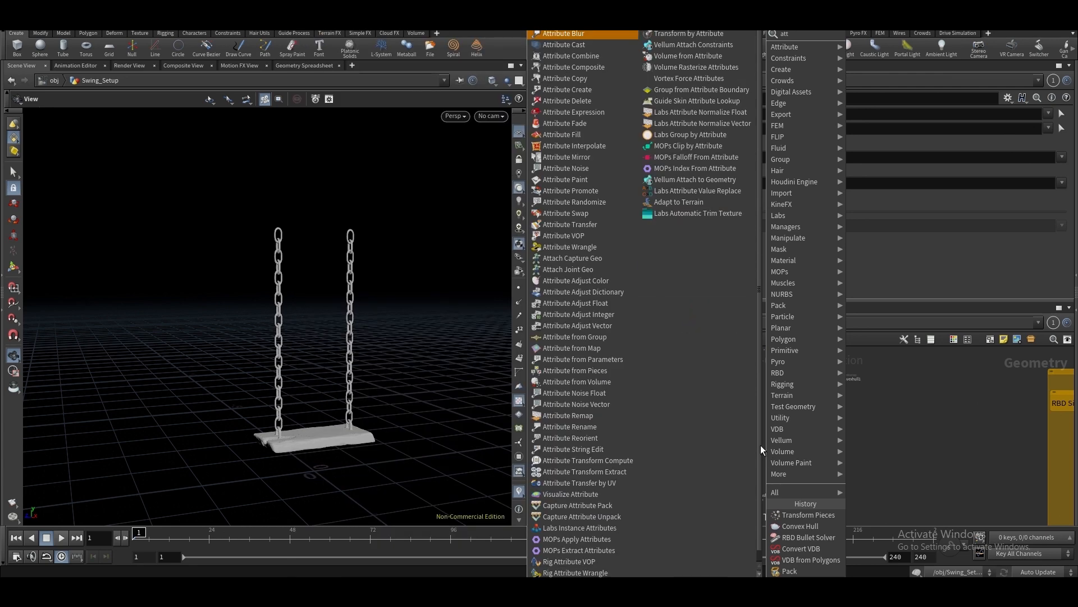
click(618, 113)
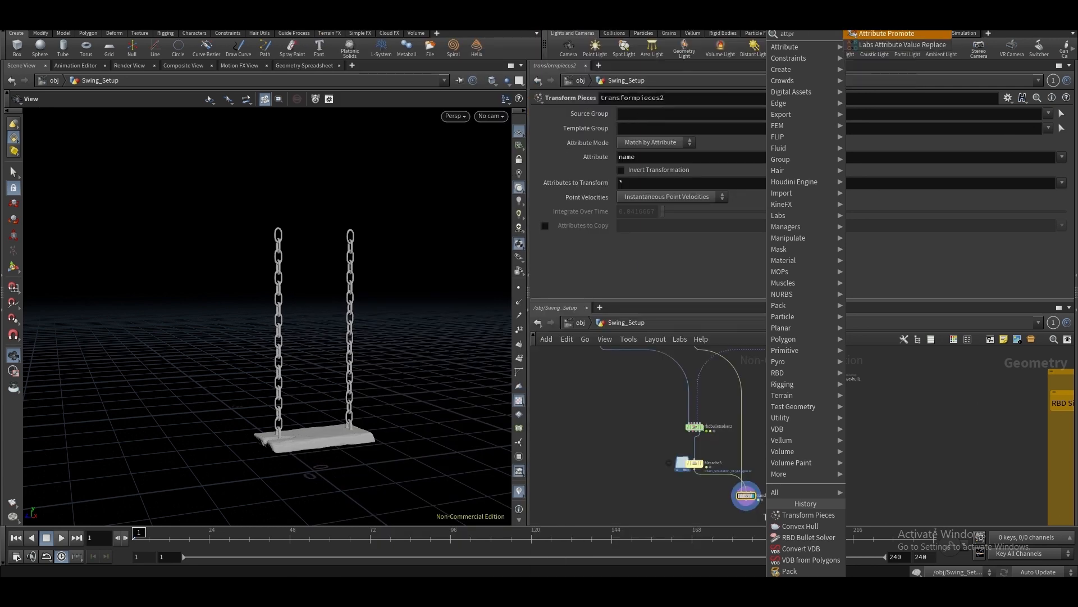
click(747, 460)
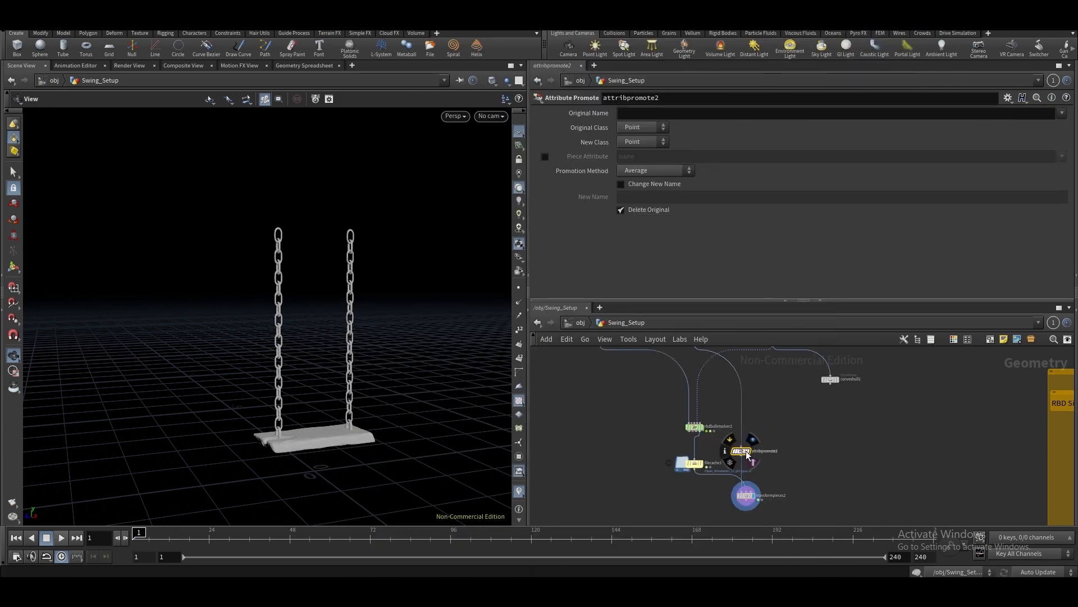
Set attribpromote2 to promote the name attribute from the Primitive class to points
click(637, 128)
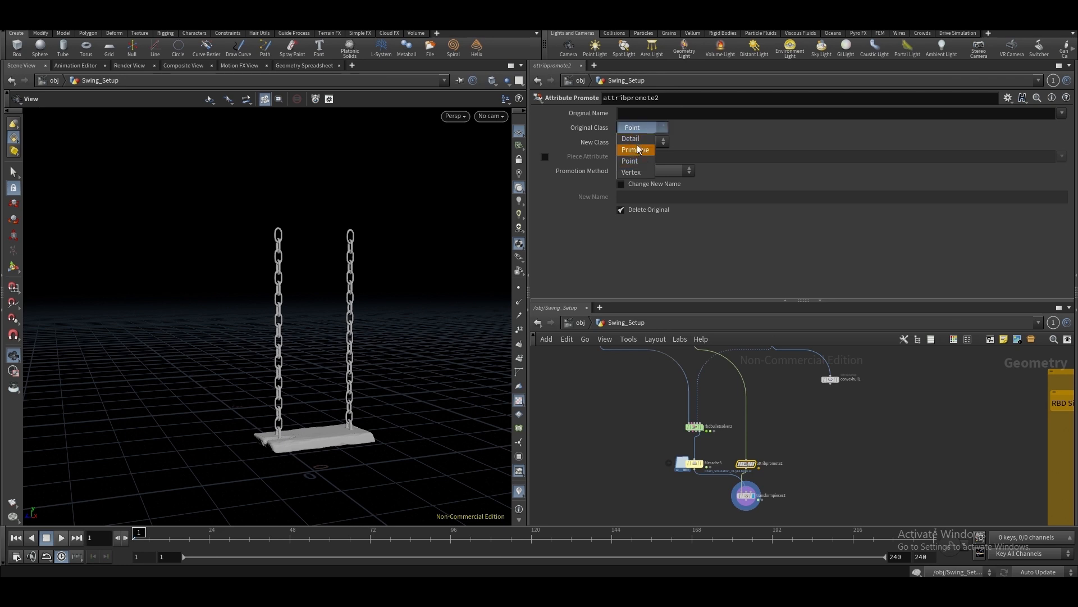
click(632, 145)
click(657, 113)
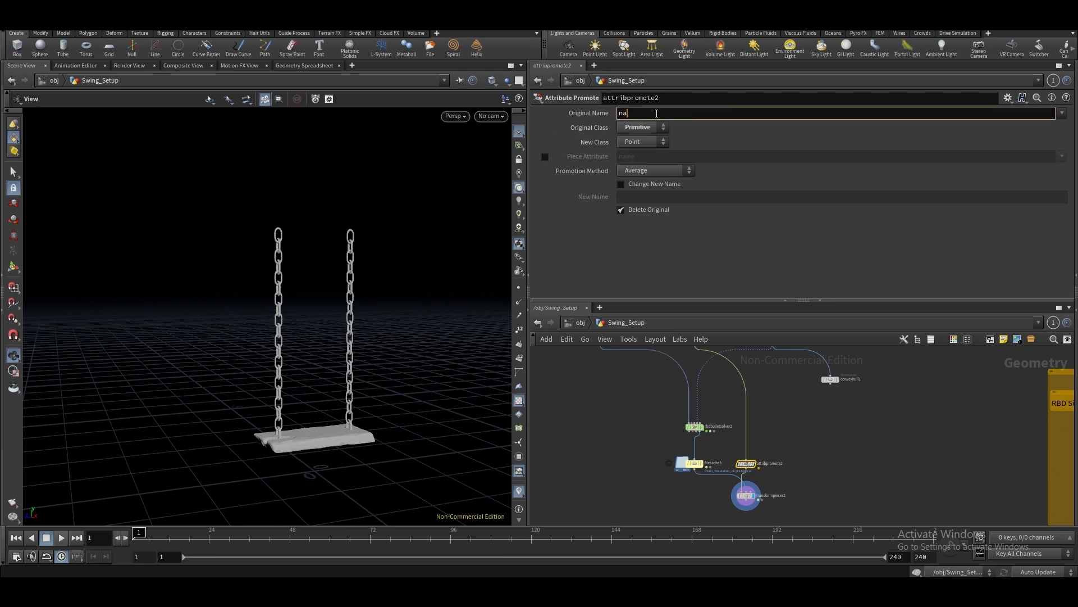
text(name)
key(Return)
Check the attributes in the node info of pack4 and attribpromote2
middle_drag(773, 379, 770, 439)
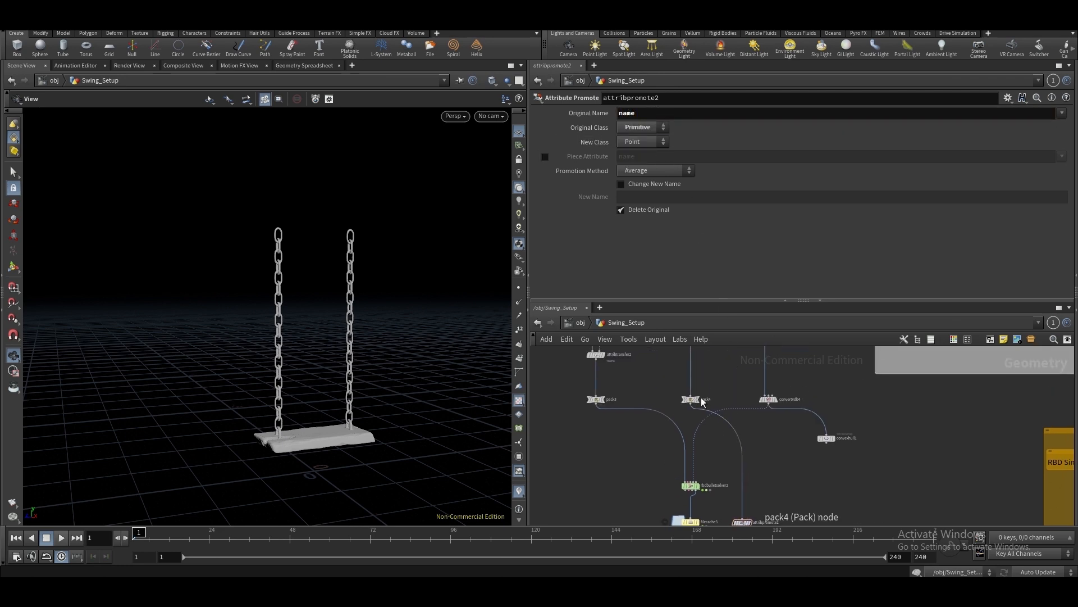
middle_click(696, 402)
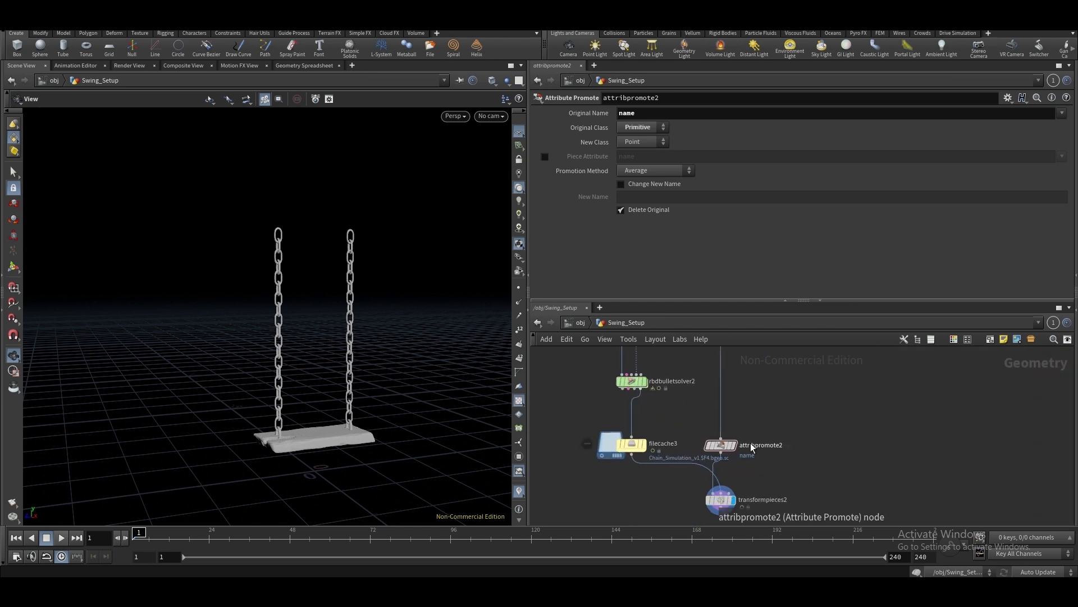
click(720, 499)
middle_click(725, 443)
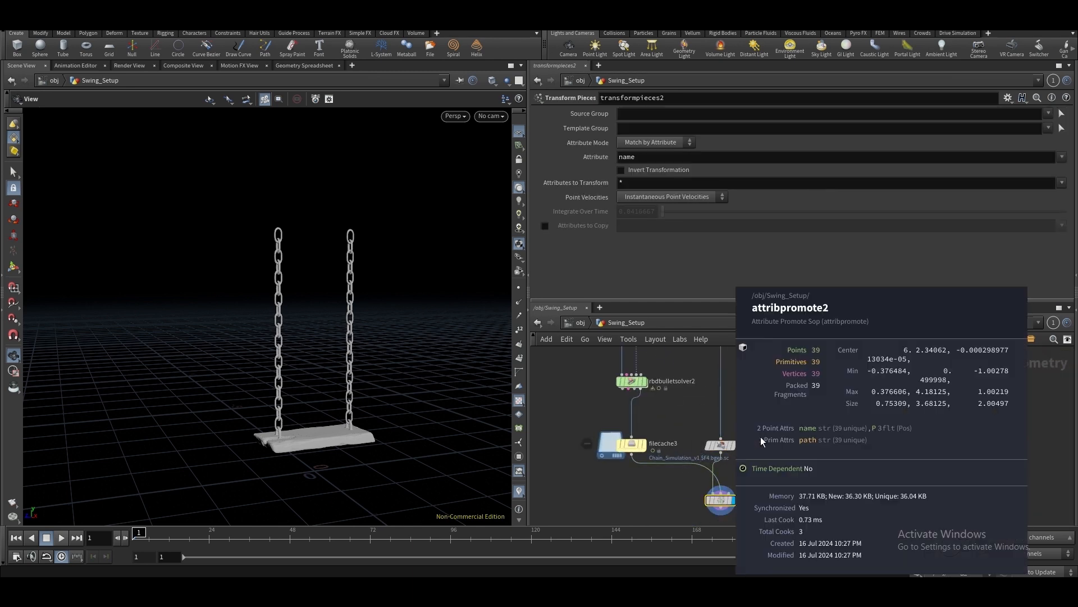
Move transformpieces2 further below attribpromote2 and place a Time Shift node above and beside it
middle_drag(760, 422, 744, 358)
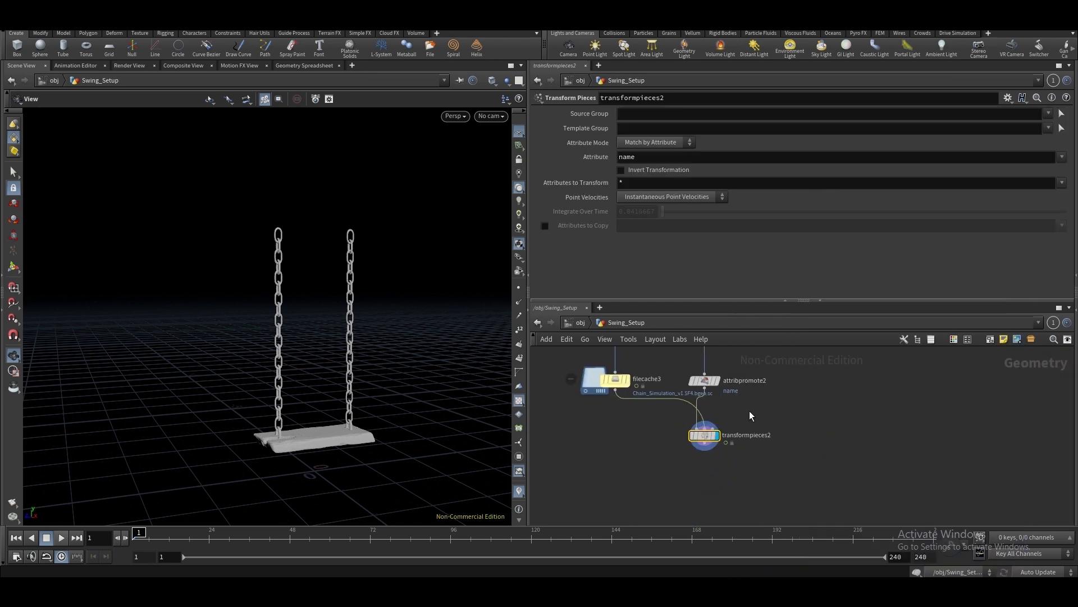
drag(730, 433, 732, 477)
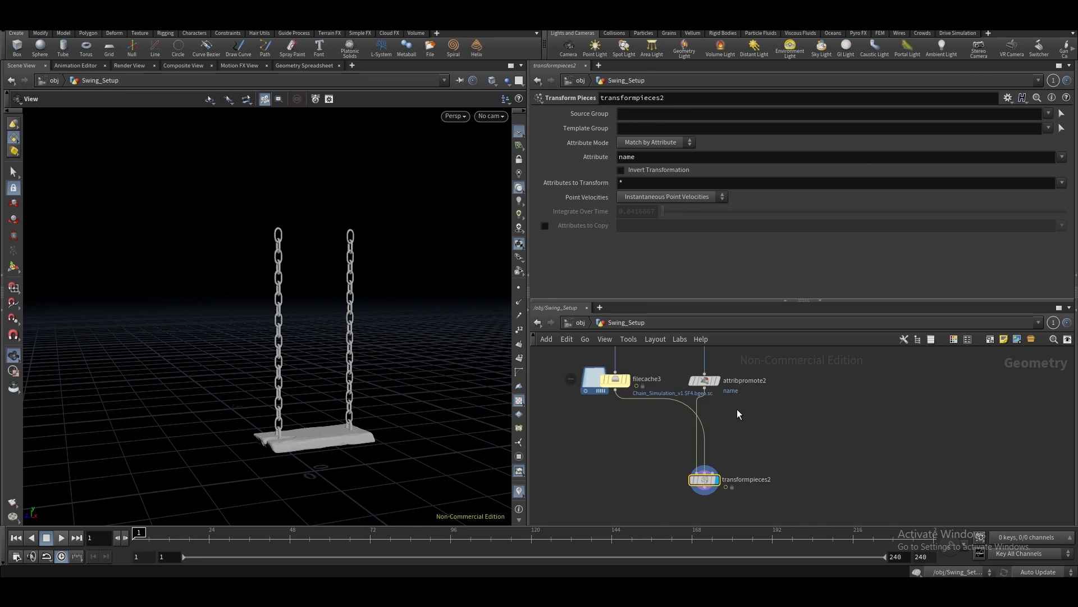
scroll(731, 472, up, 2)
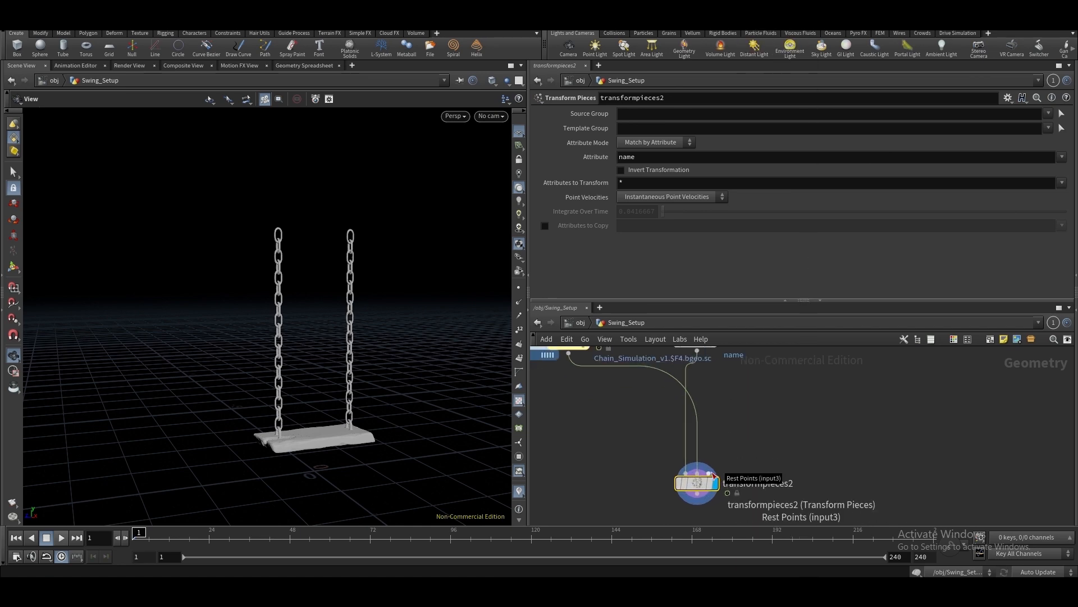
key(Tab)
text(ti)
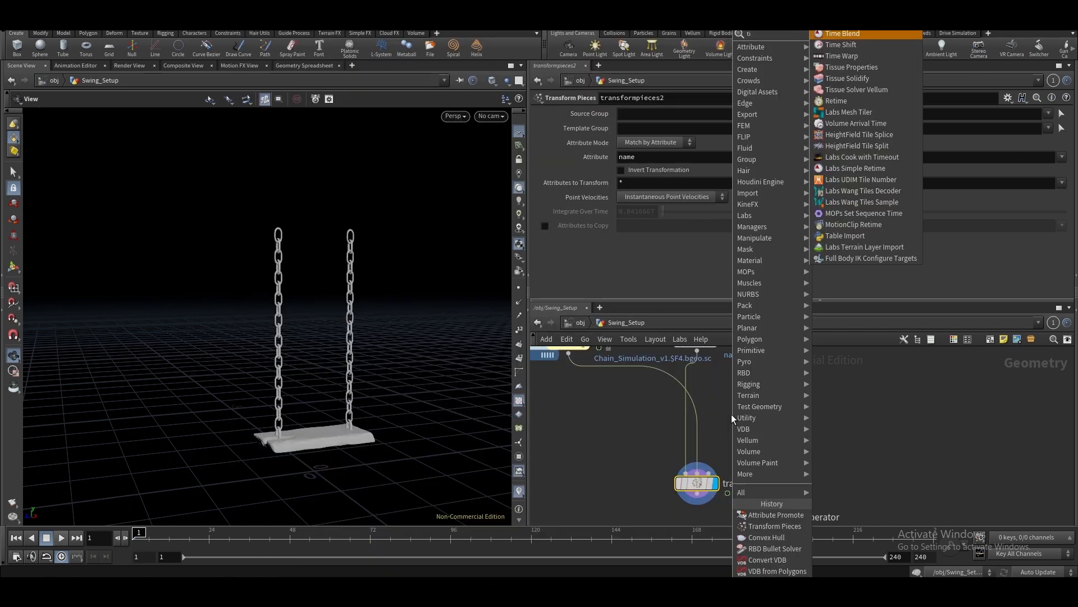
click(841, 44)
click(739, 439)
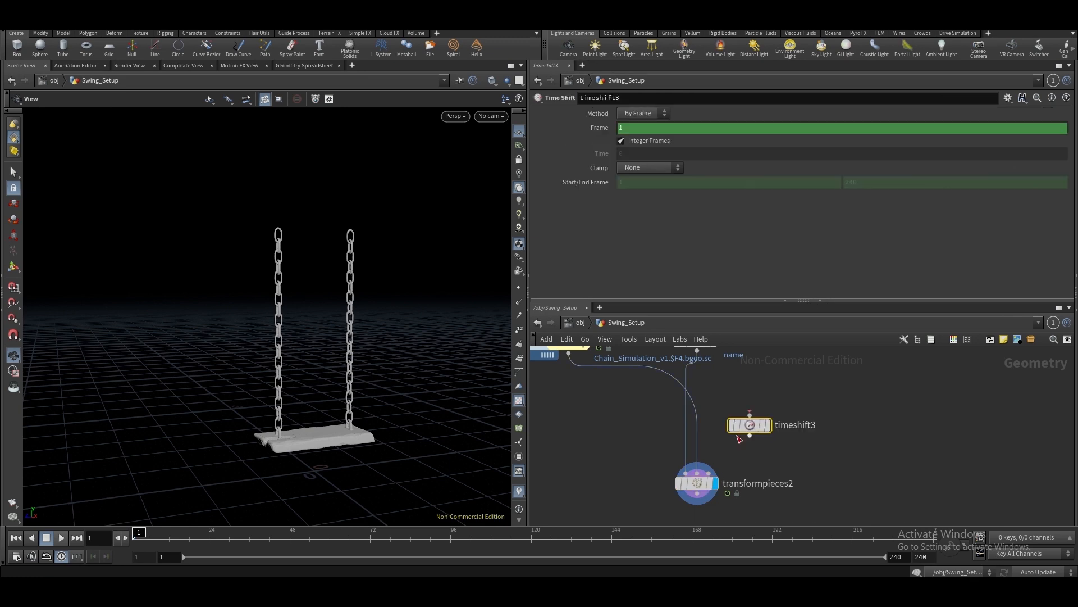
Delete the Frame channel on timeshift3 and wire the node from attribpromote2 into the Rest Points input of transformpieces2
right_click(607, 129)
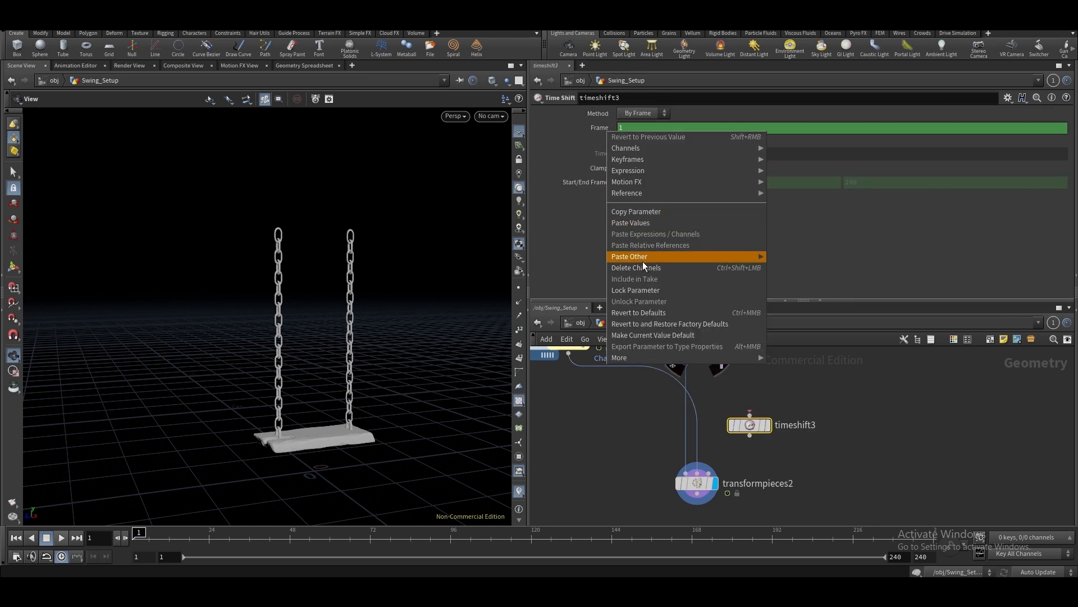
click(806, 391)
drag(801, 375, 703, 467)
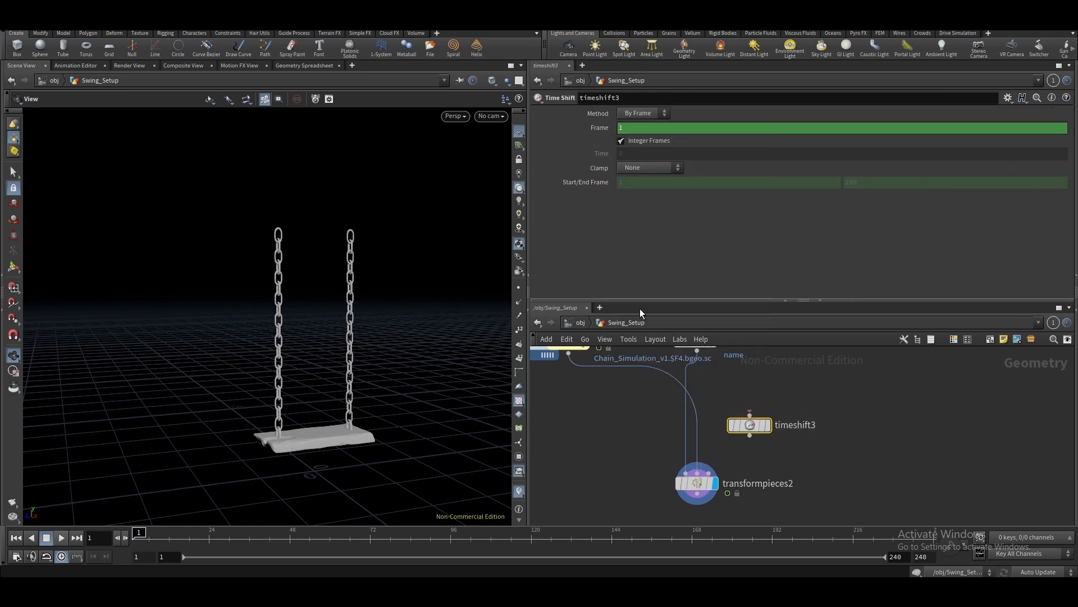
right_click(590, 136)
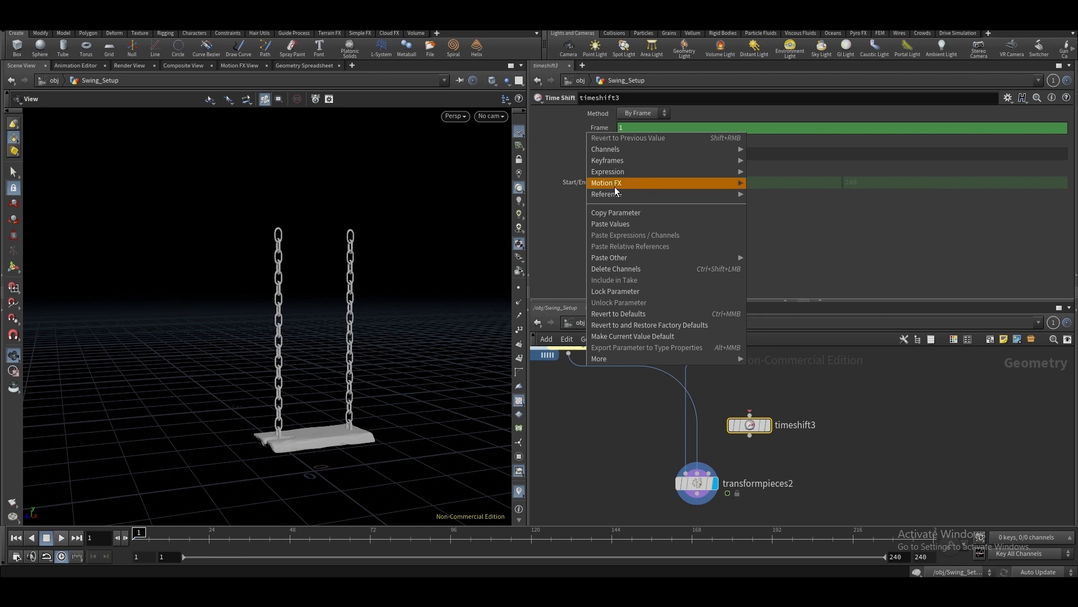
click(614, 269)
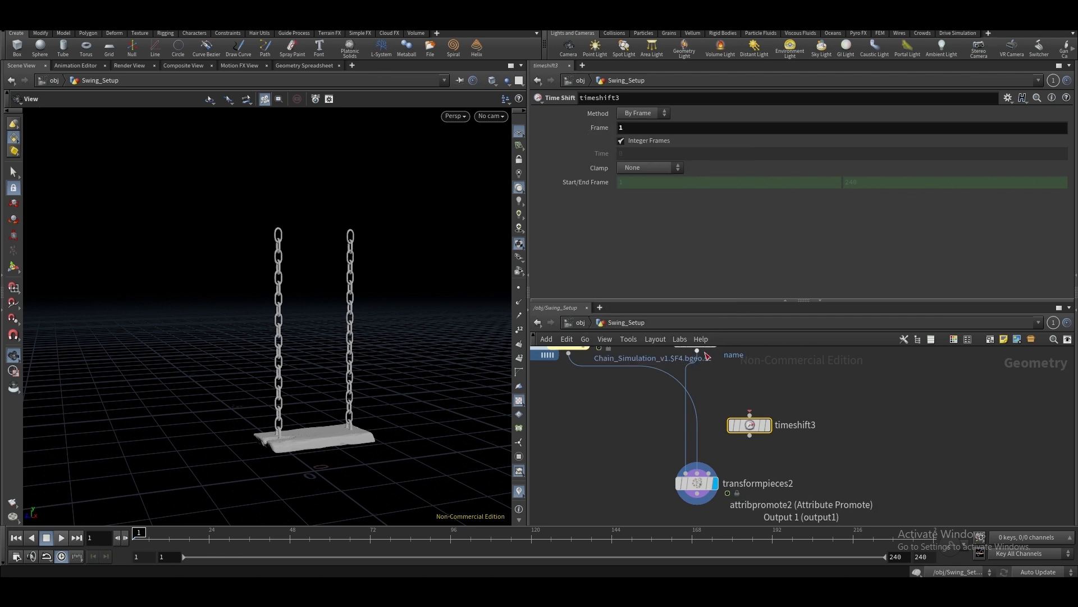
drag(749, 435, 709, 473)
click(697, 483)
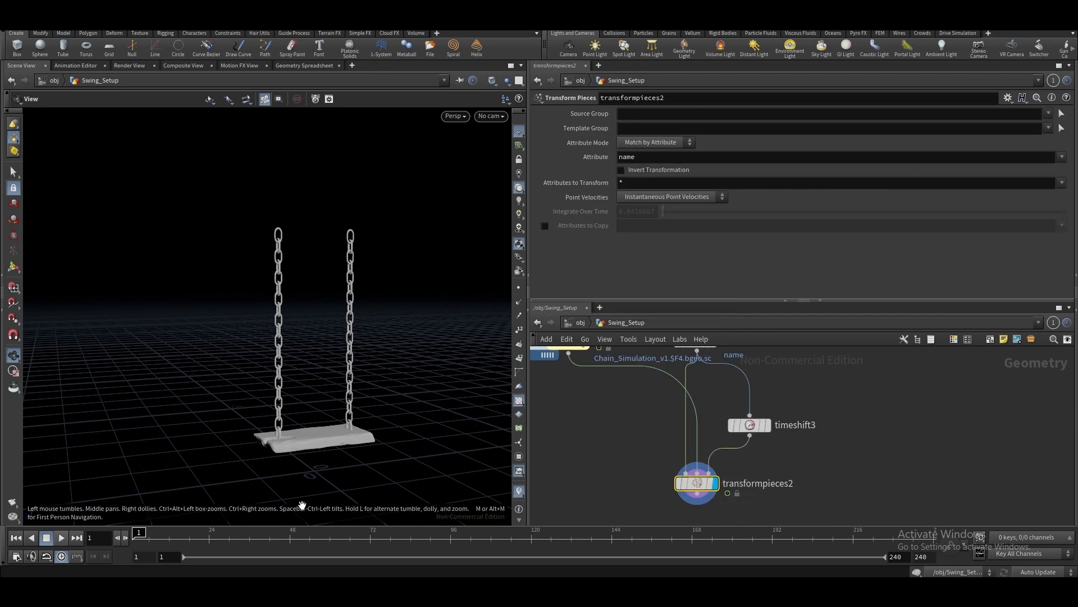
Scrub the timeline to preview the swing motion from several angles, and return to frame 1
click(138, 536)
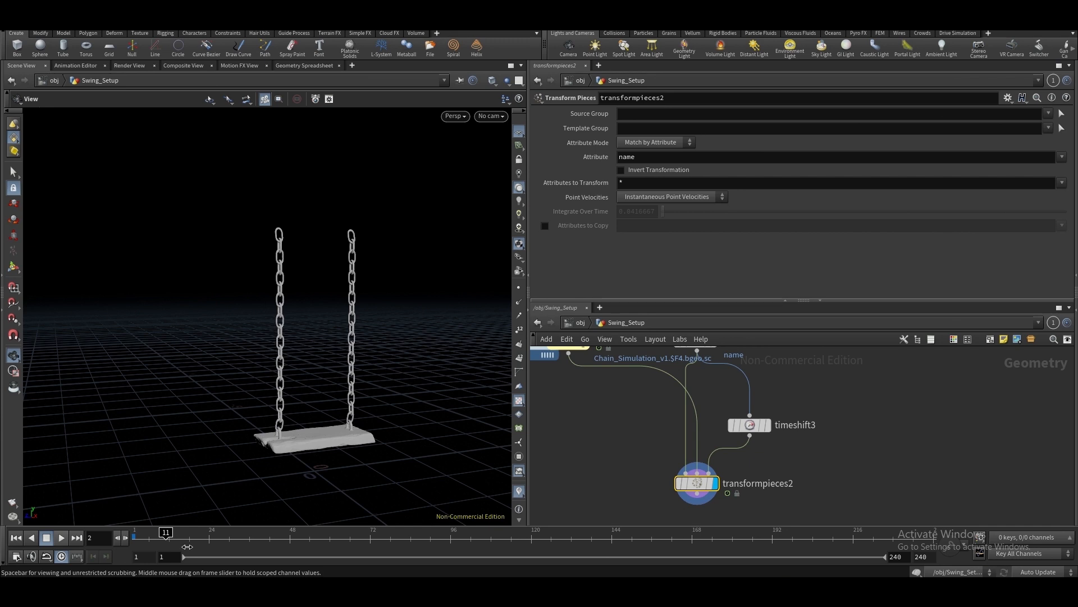
drag(213, 539, 210, 539)
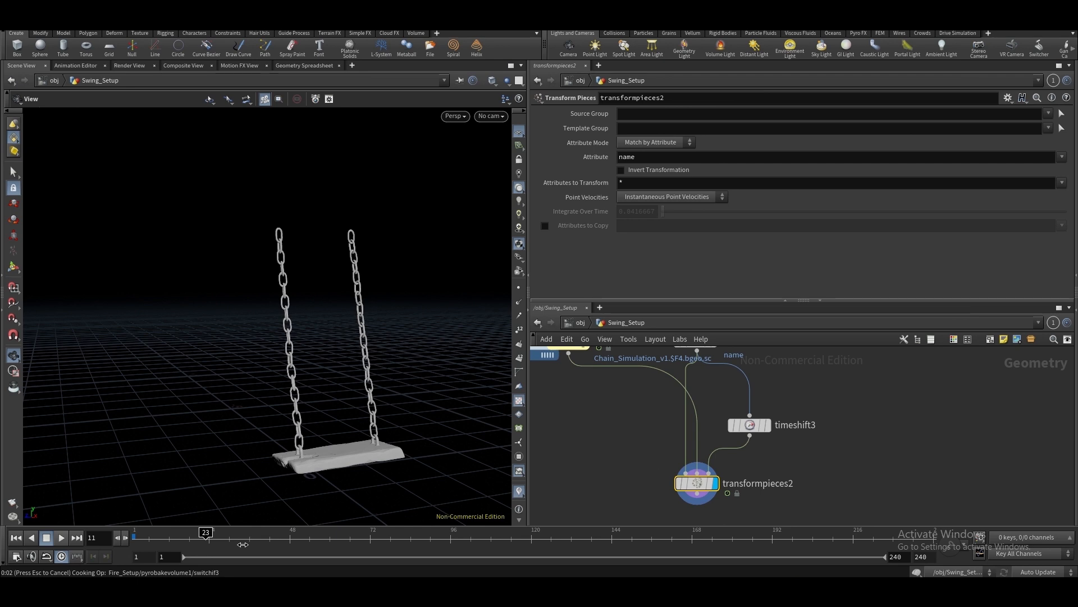
click(242, 544)
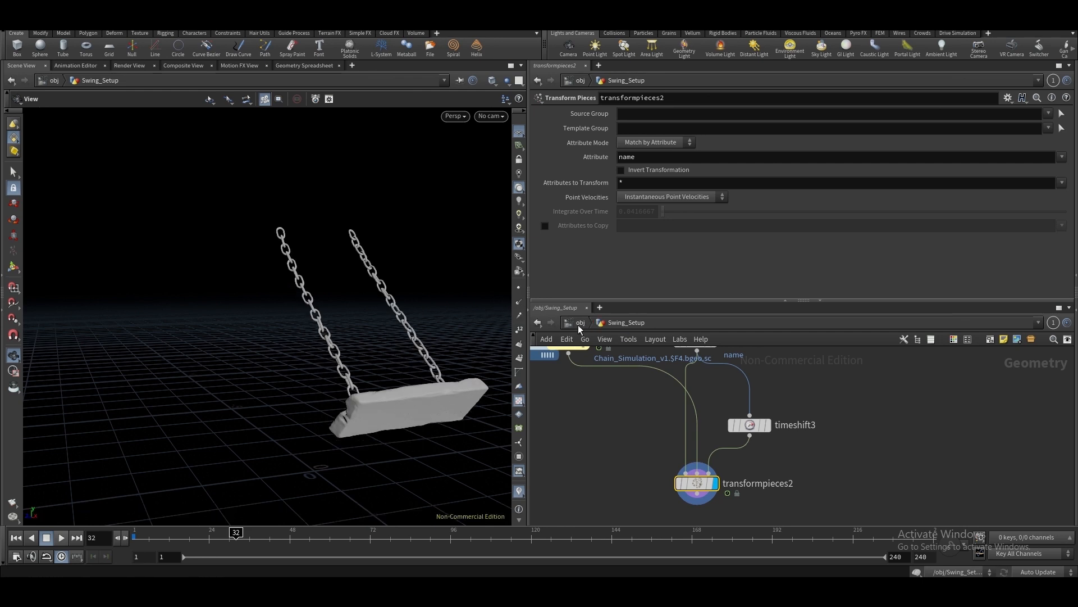
scroll(741, 425, down, 4)
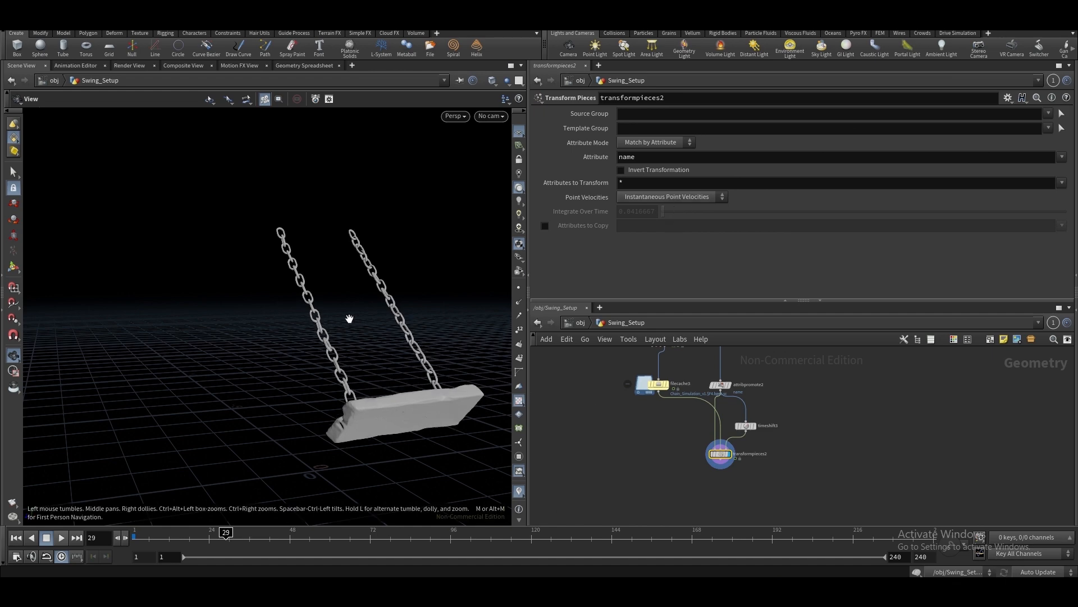
drag(335, 283, 388, 317)
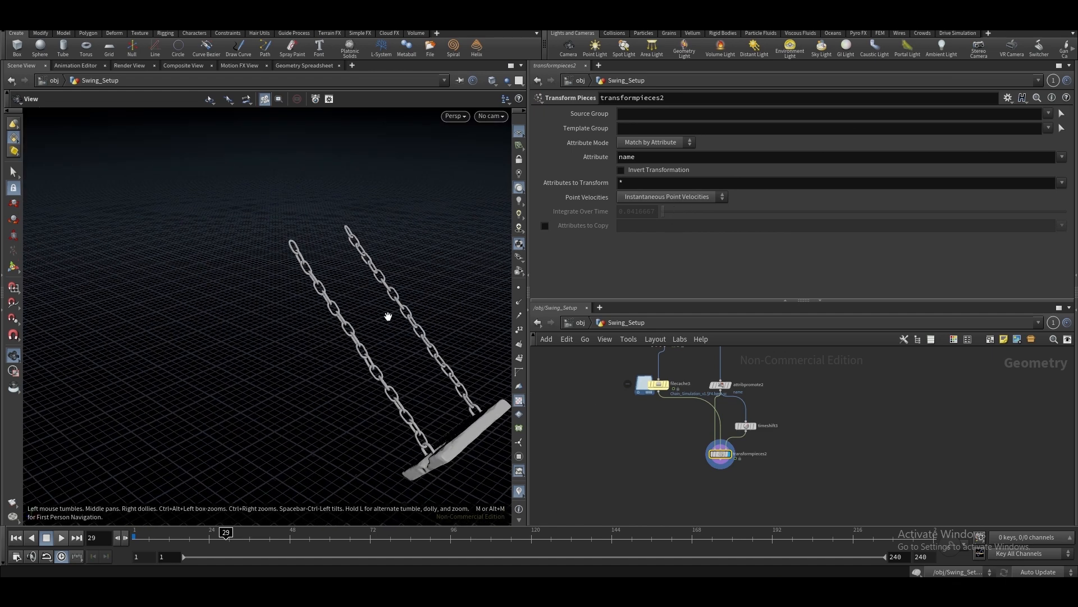
drag(463, 339, 508, 353)
scroll(706, 416, down, 5)
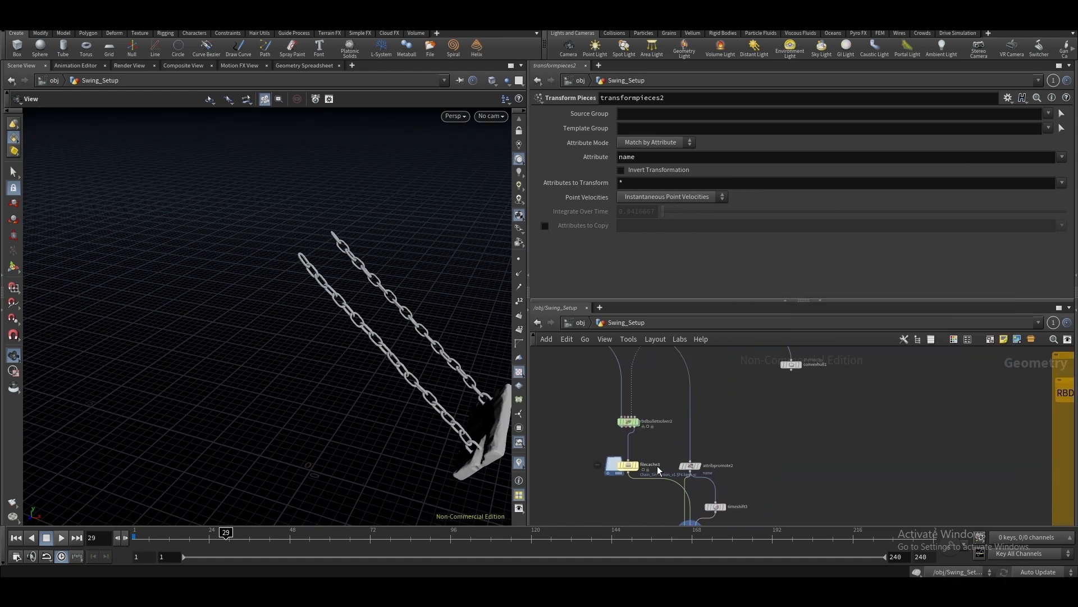
drag(397, 327, 162, 344)
drag(264, 537, 114, 516)
Look over the orange and red network boxes beside the transformpieces2 branch
middle_drag(803, 465, 762, 350)
scroll(785, 419, down, 2)
scroll(867, 424, down, 4)
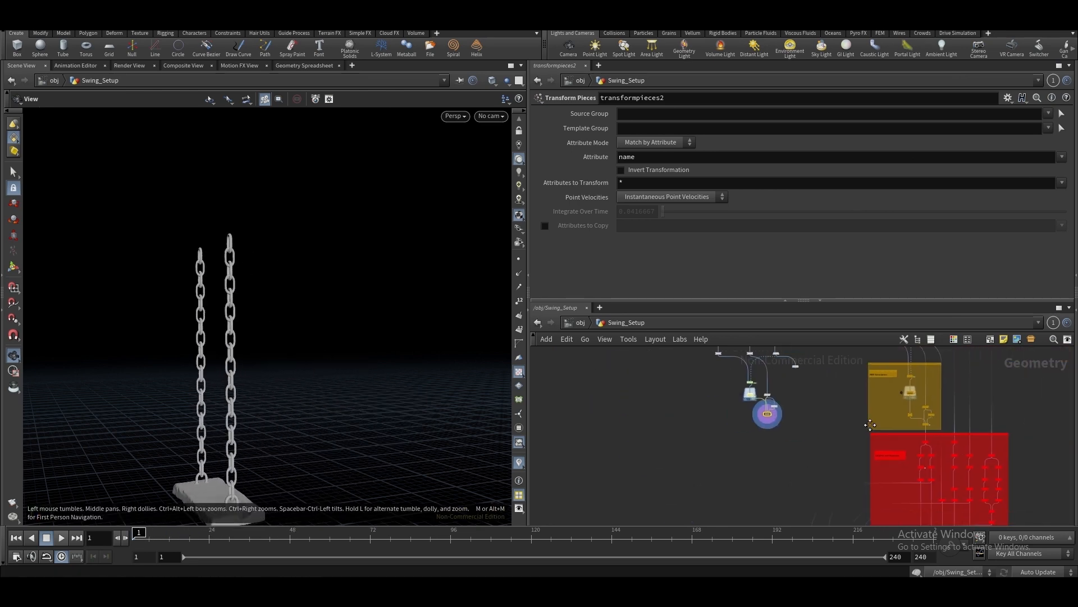
middle_drag(866, 424, 763, 359)
scroll(808, 446, down, 1)
right_click(812, 454)
click(813, 455)
click(691, 404)
scroll(779, 409, up, 1)
scroll(779, 408, up, 2)
middle_drag(689, 410, 754, 468)
scroll(710, 408, up, 2)
drag(681, 394, 655, 423)
scroll(655, 423, up, 2)
key(Tab)
text(pac)
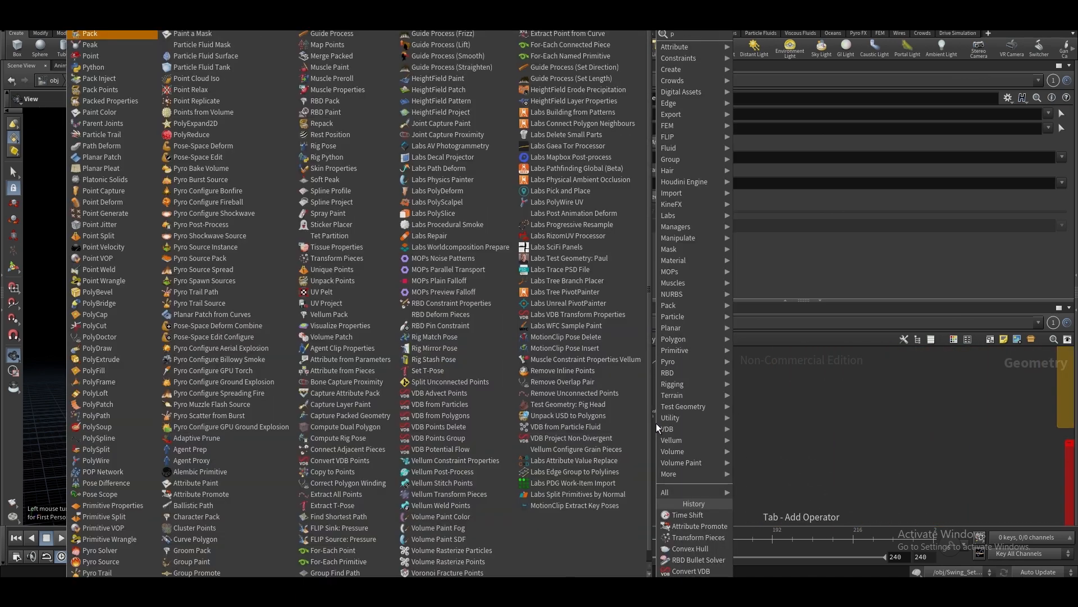
key(Return)
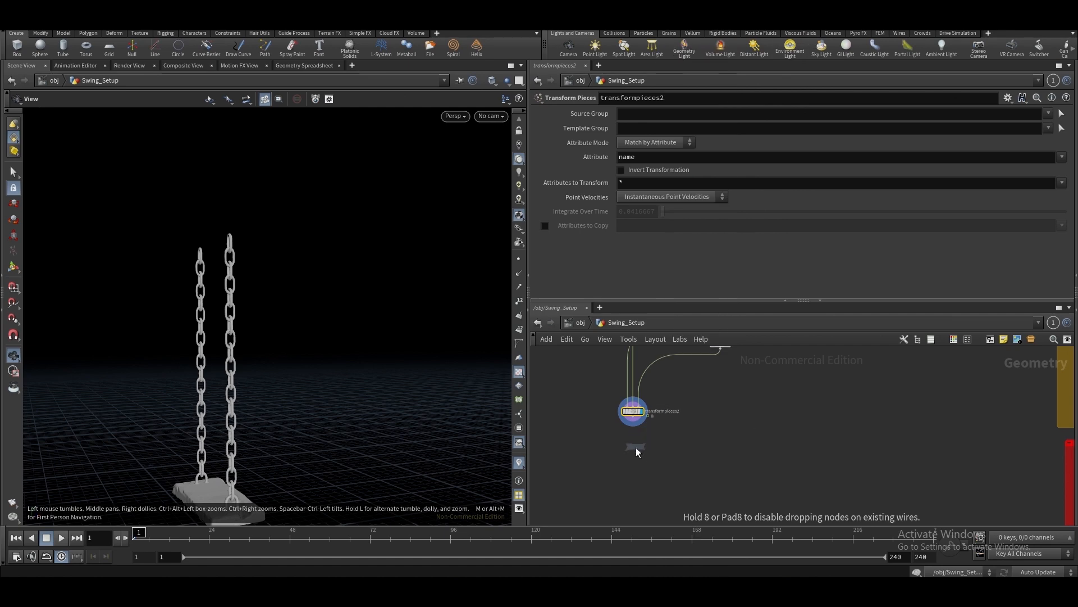
click(632, 453)
key(ctrl+z)
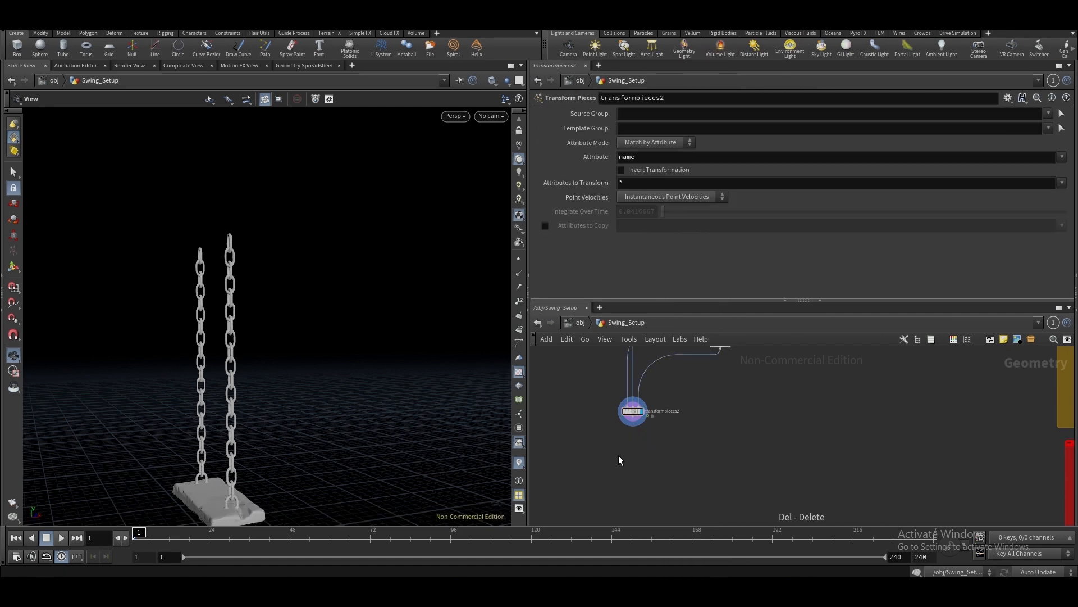
Add an Unpack node and place it directly below transformpieces2
key(Tab)
text(unpa)
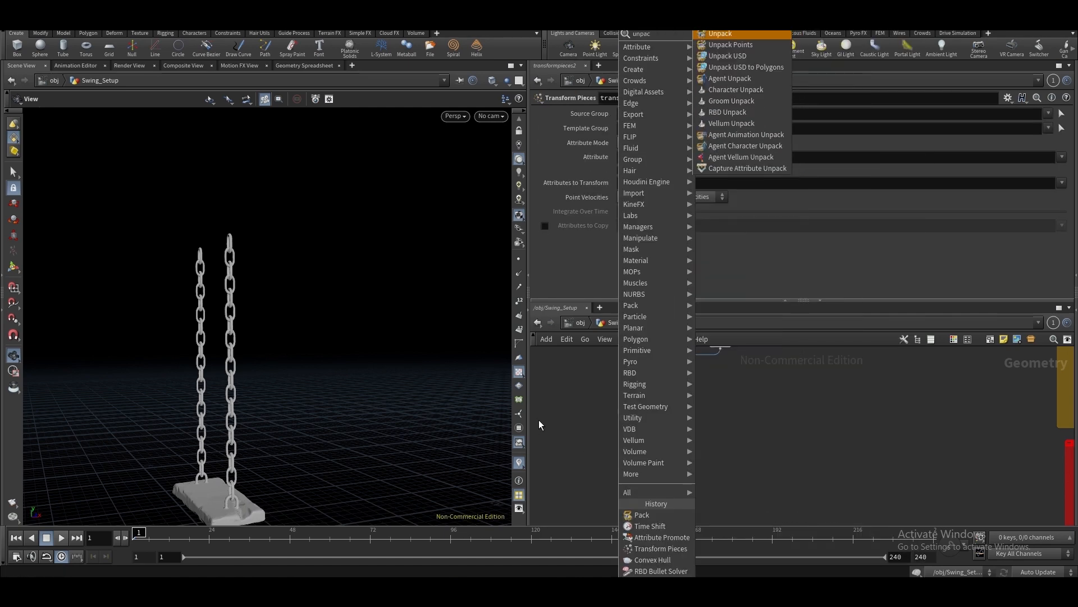
click(539, 422)
key(Tab)
text(un)
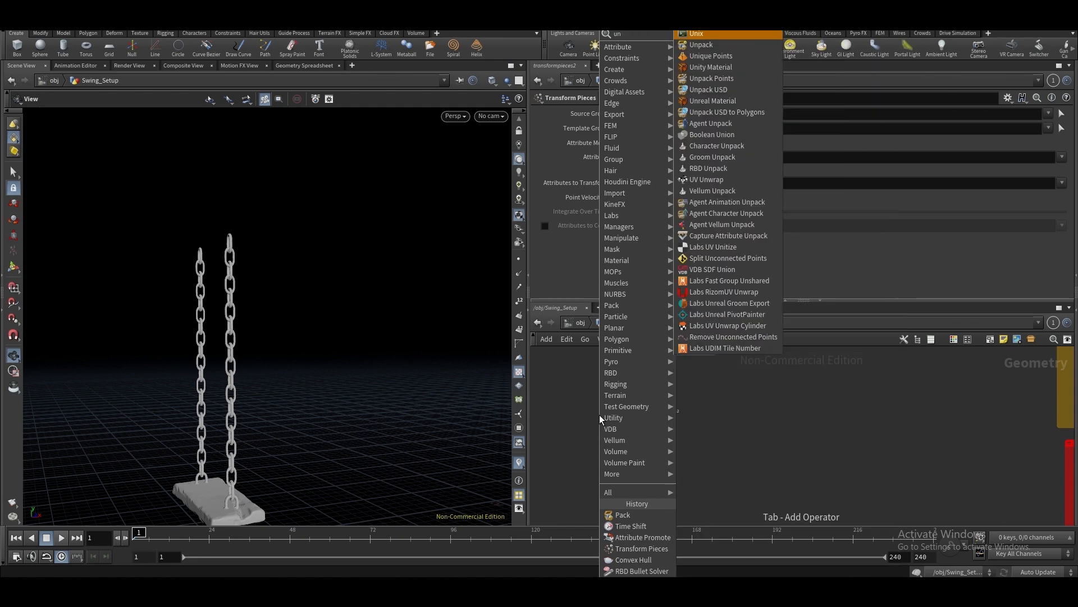
text(p)
click(713, 34)
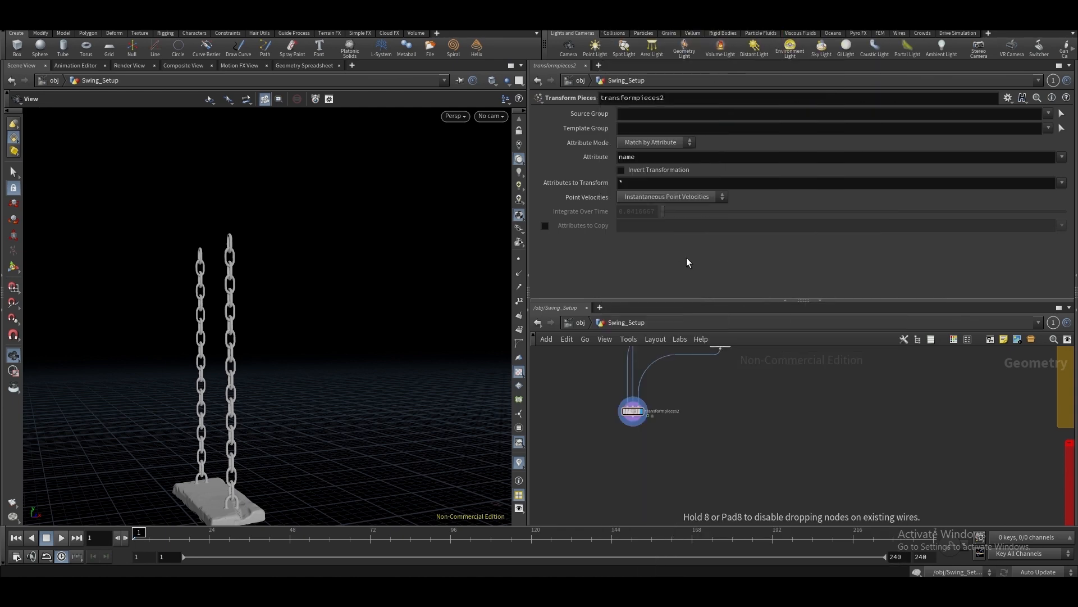
click(632, 480)
Examine the chain links of the transformed swing up close
scroll(260, 344, up, 5)
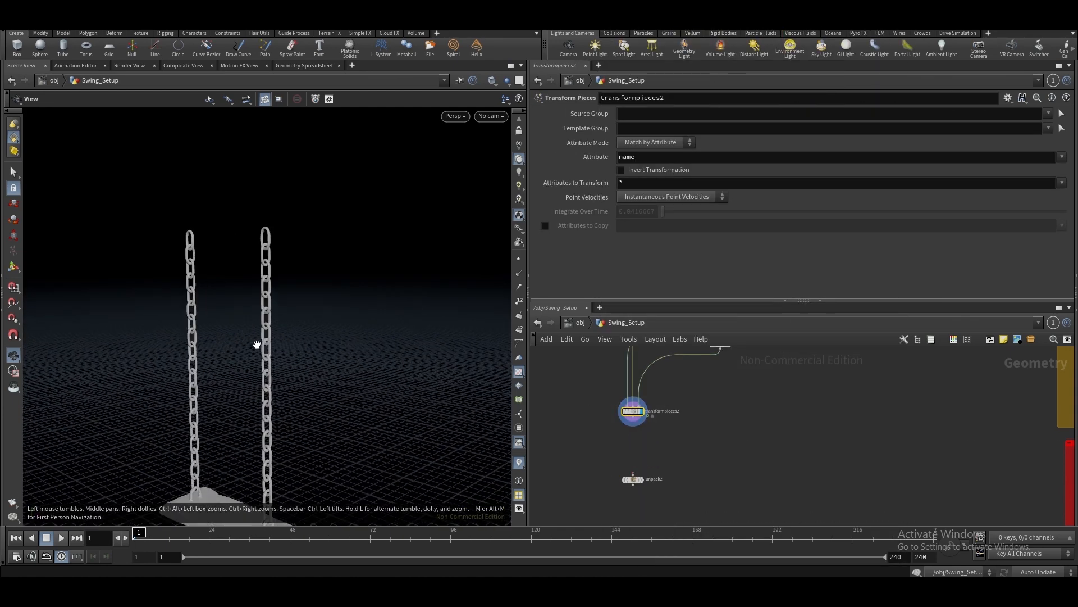
scroll(279, 279, up, 5)
drag(278, 298, 251, 284)
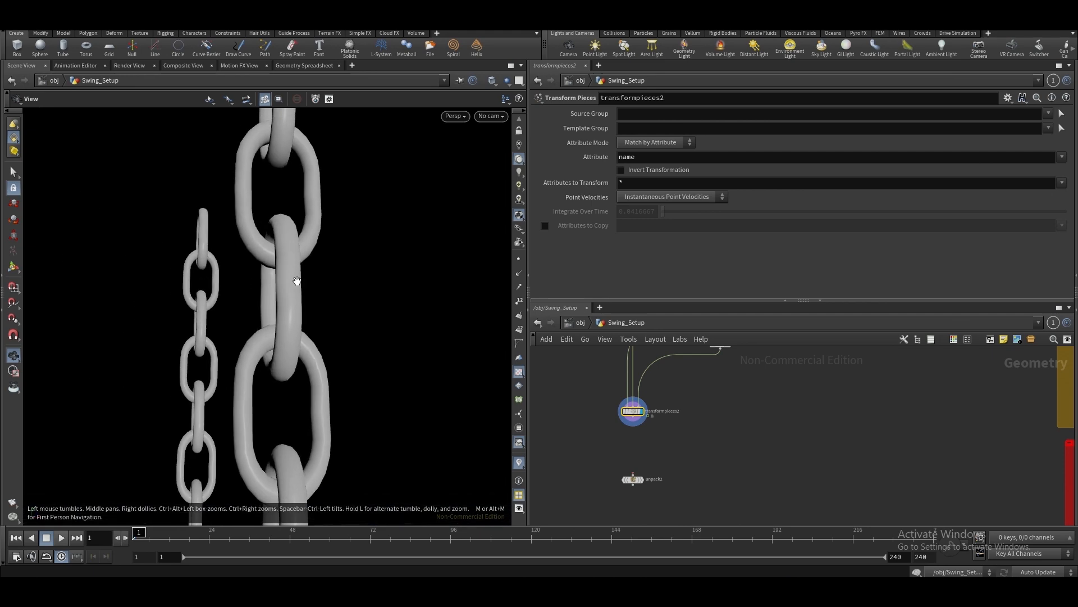
Check the node information of transformpieces2 and view its packed chains from close up and farther away
drag(328, 278, 370, 272)
middle_click(632, 411)
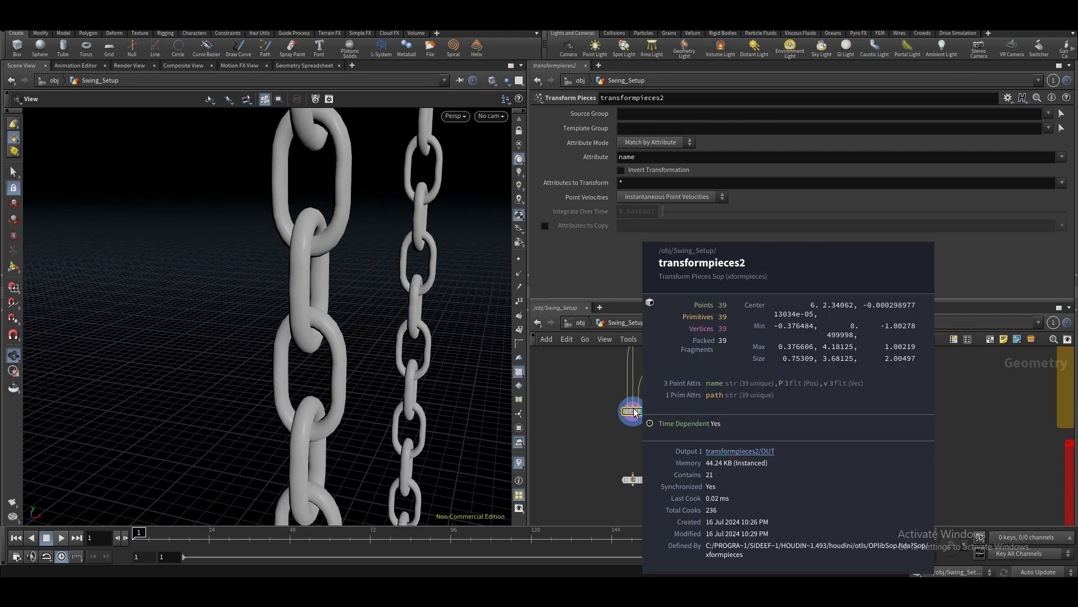
drag(339, 315, 397, 296)
scroll(367, 315, down, 4)
scroll(435, 322, down, 3)
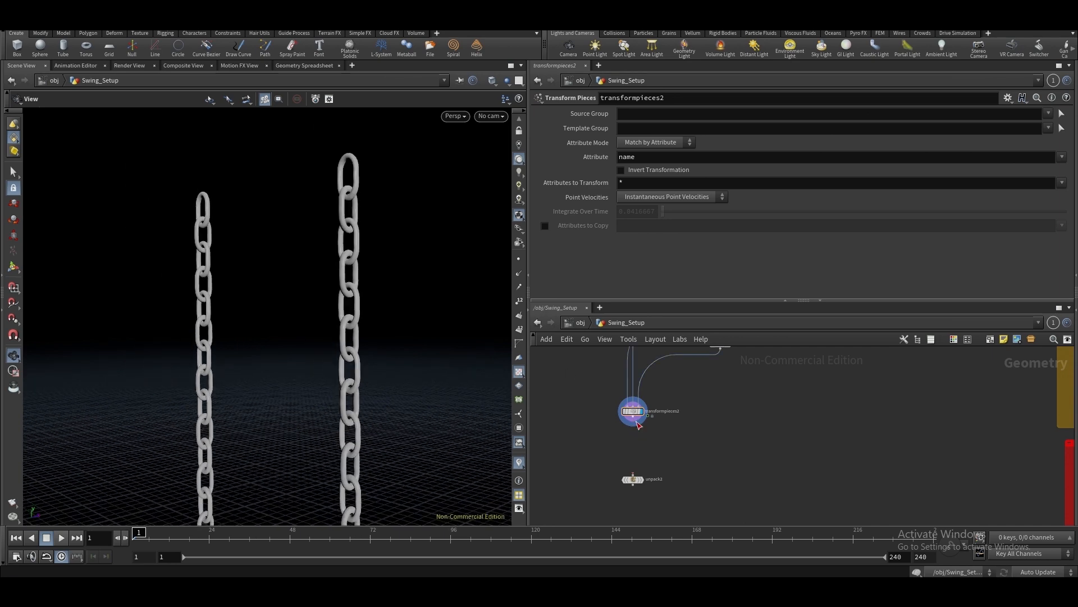
Connect the Unpack node to transformpieces2, display it and inspect the unpacked swing
click(635, 479)
key(space+f)
scroll(321, 261, up, 5)
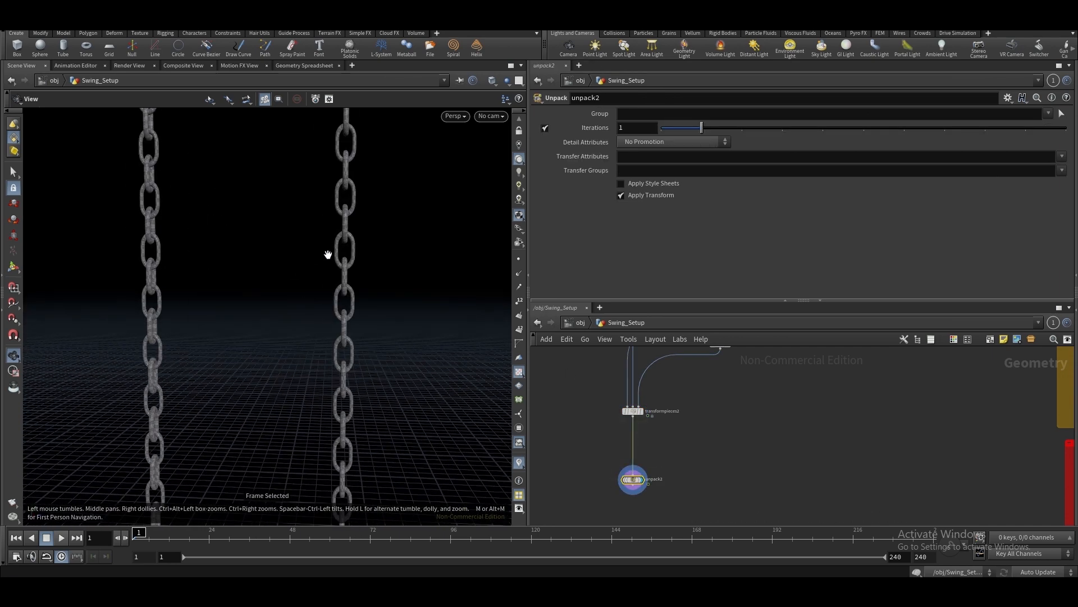
drag(328, 255, 356, 264)
scroll(356, 263, up, 5)
scroll(361, 267, down, 8)
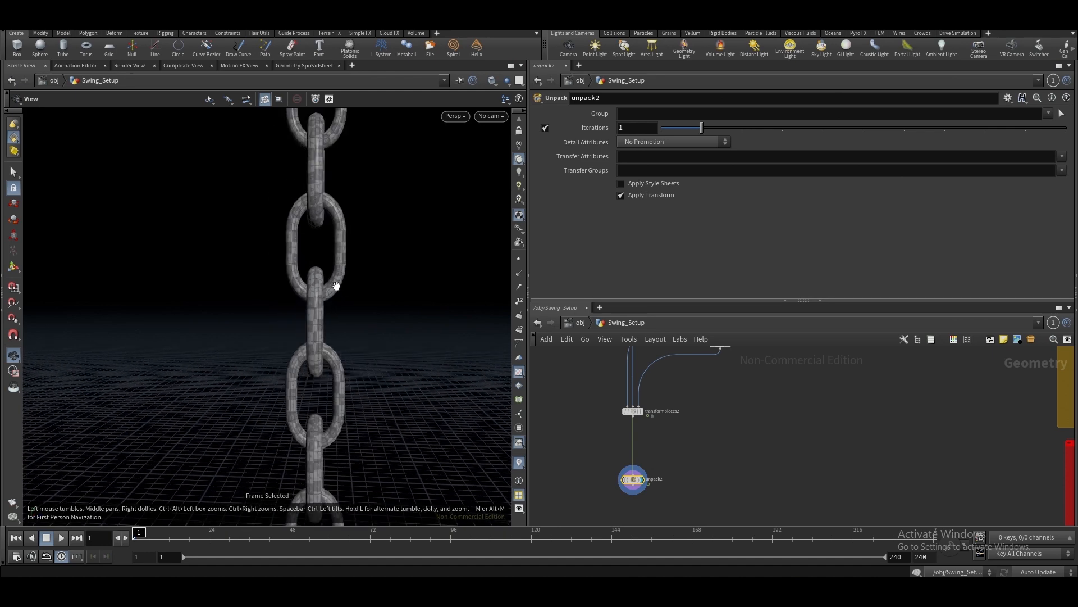
scroll(349, 296, down, 10)
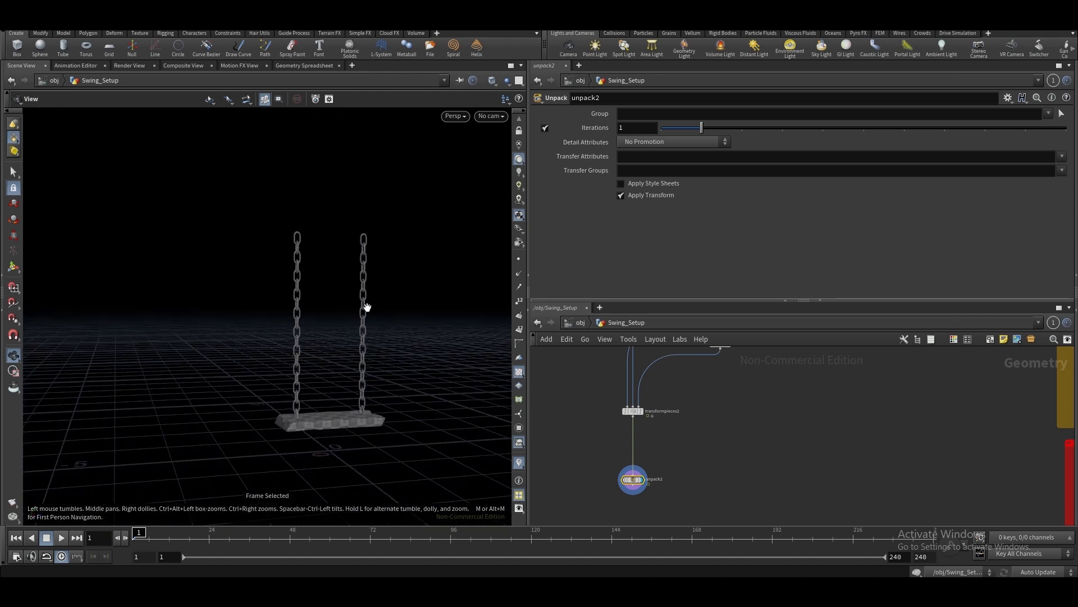
scroll(331, 297, up, 4)
scroll(310, 301, down, 2)
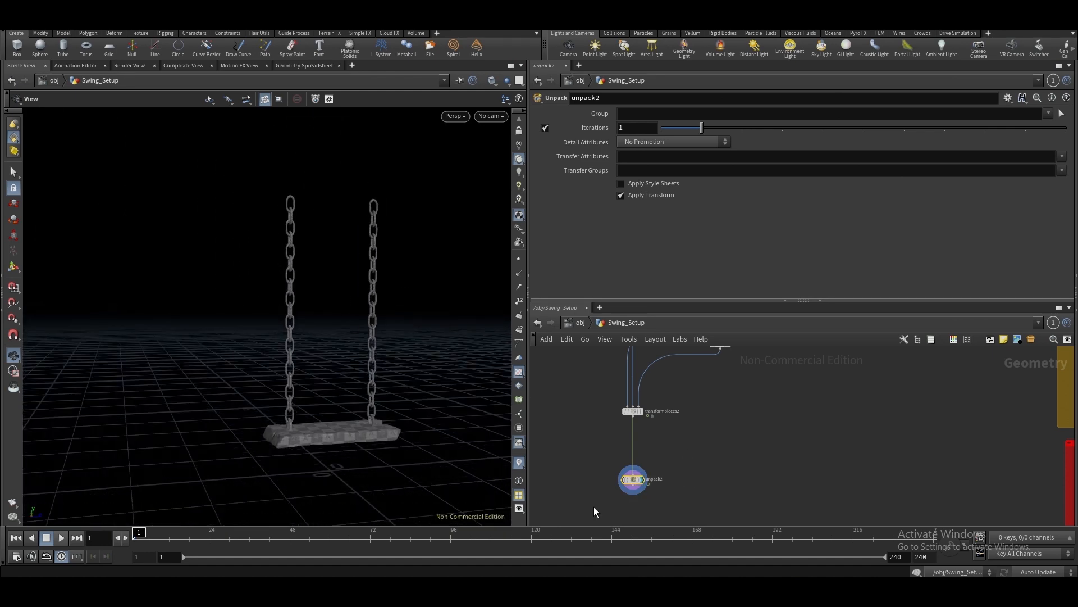
Look over the red Unpack and Separate network box for reference, and return to the Unpack node
scroll(749, 449, down, 3)
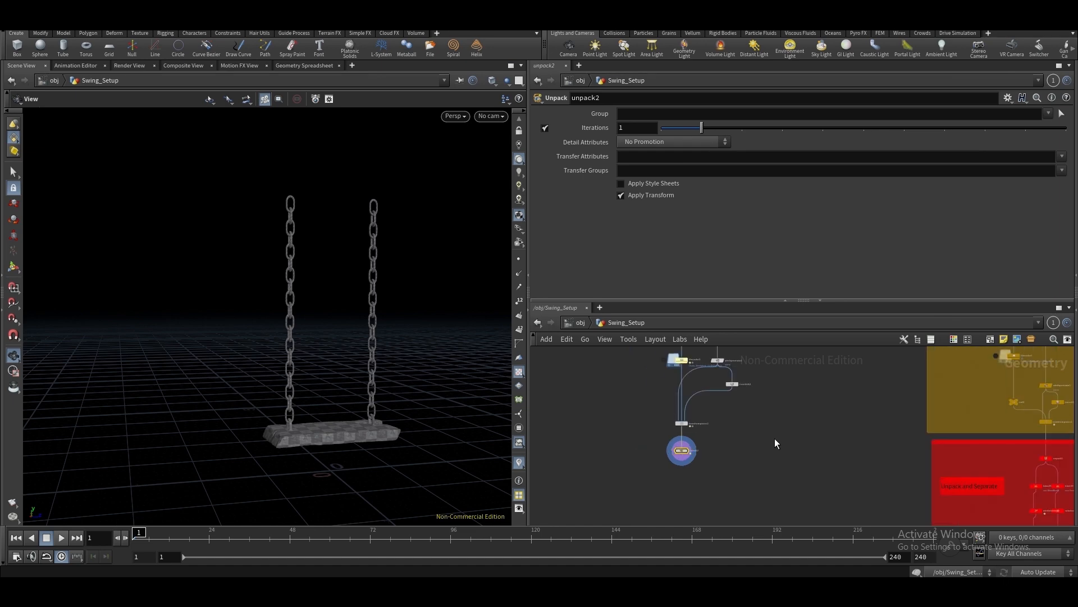
middle_drag(843, 446, 773, 438)
scroll(957, 449, up, 5)
mouse_move(985, 447)
middle_down()
mouse_move(849, 426)
mouse_move(822, 402)
mouse_move(1017, 417)
middle_up()
scroll(850, 425, down, 3)
middle_drag(640, 417, 867, 421)
middle_drag(618, 433, 737, 437)
Add a Blast node below the Unpack node, with group Besi and Delete Non Selected enabled
key(Tab)
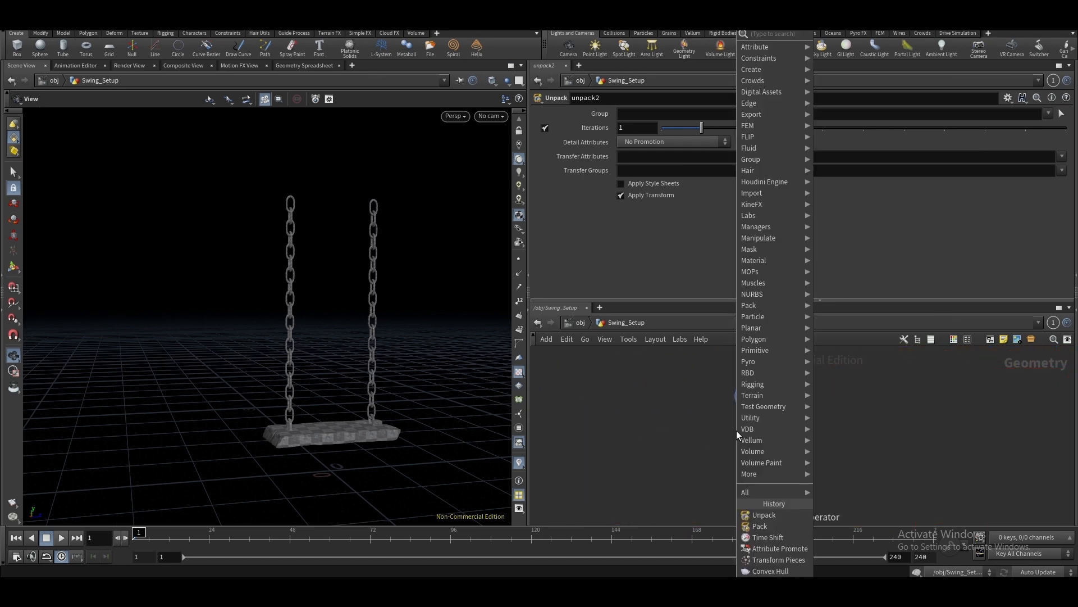
text(bl)
click(583, 33)
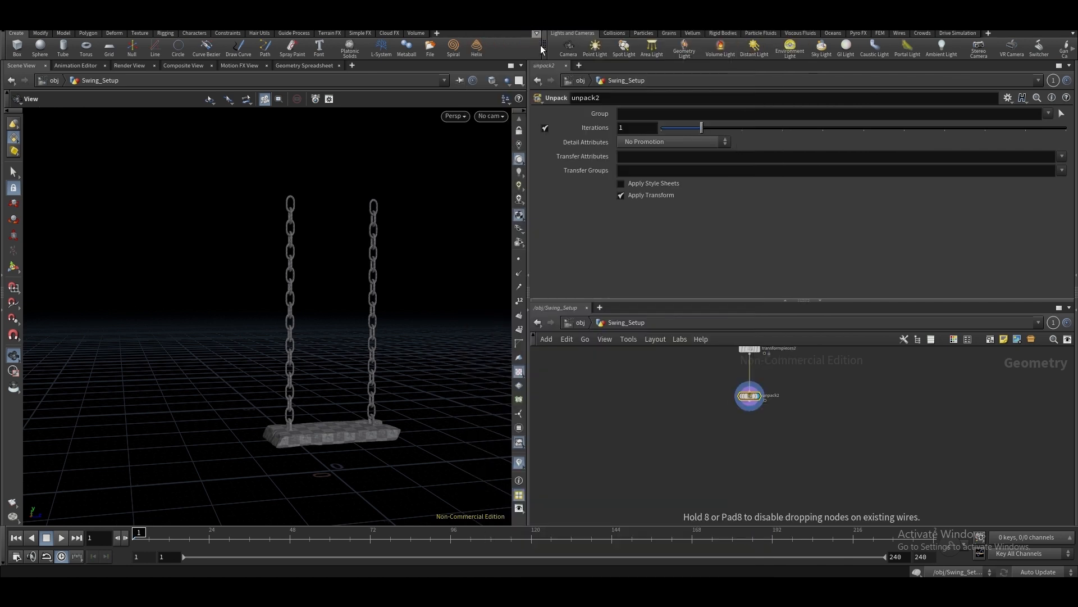
click(707, 430)
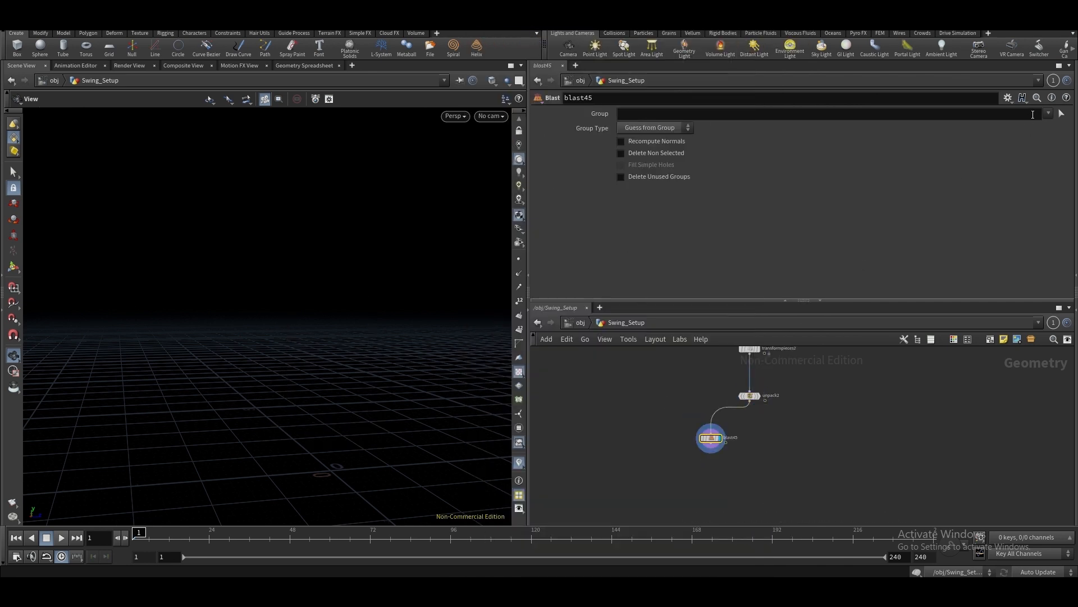
key(Return)
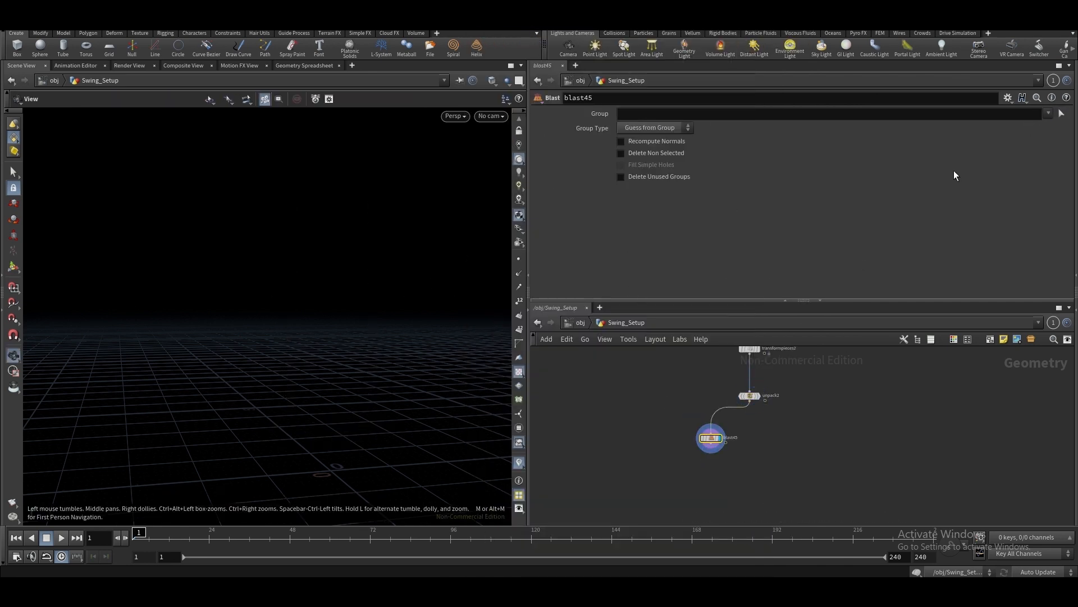
click(1048, 114)
click(1035, 128)
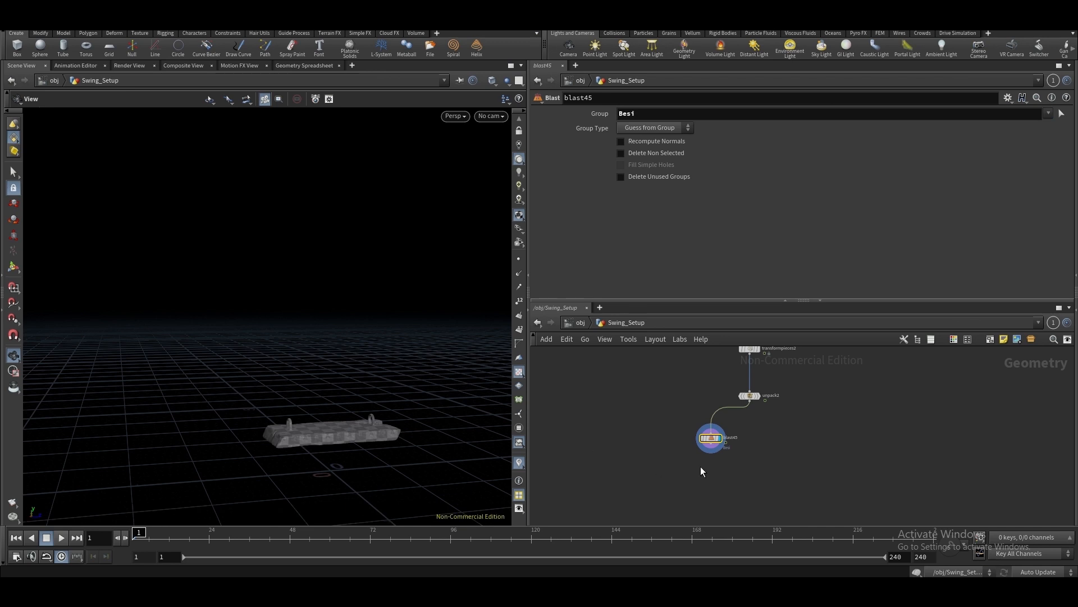
click(630, 157)
Duplicate the Besi Blast node as a second branch of the Unpack node and set its group to Kursi
alt+drag(719, 436, 795, 436)
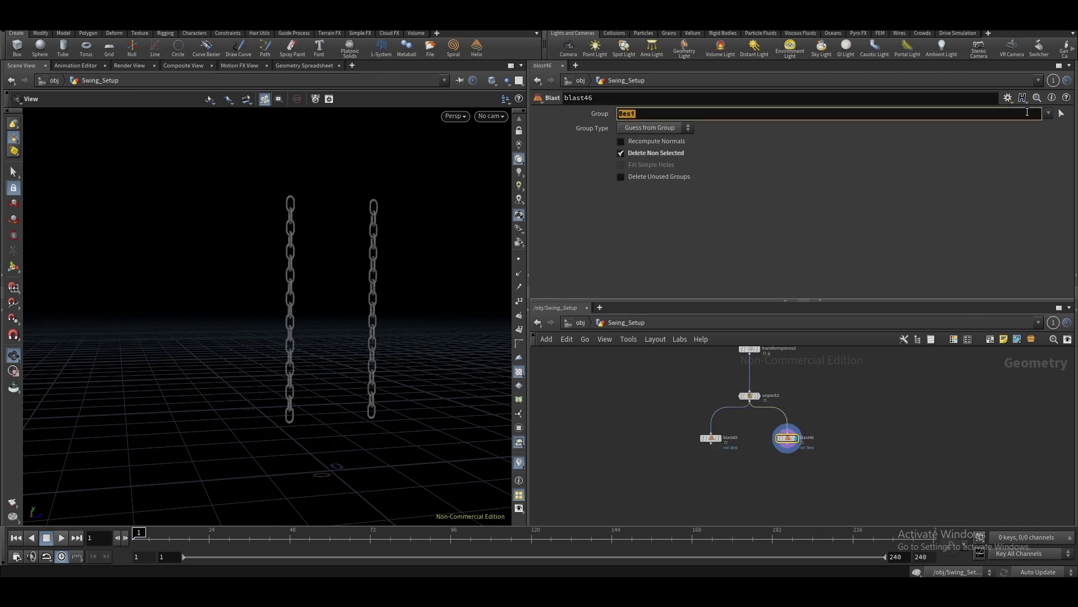
click(1048, 113)
click(1037, 136)
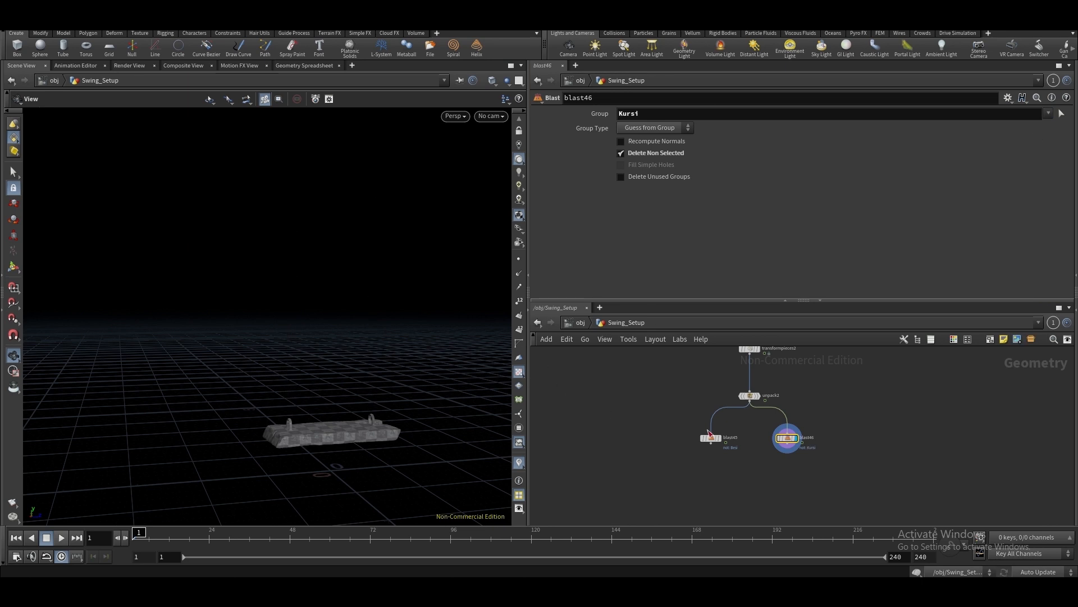
Select the convertvdb4 node higher in the network and display its geometry
middle_drag(794, 452, 694, 450)
scroll(713, 448, down, 1)
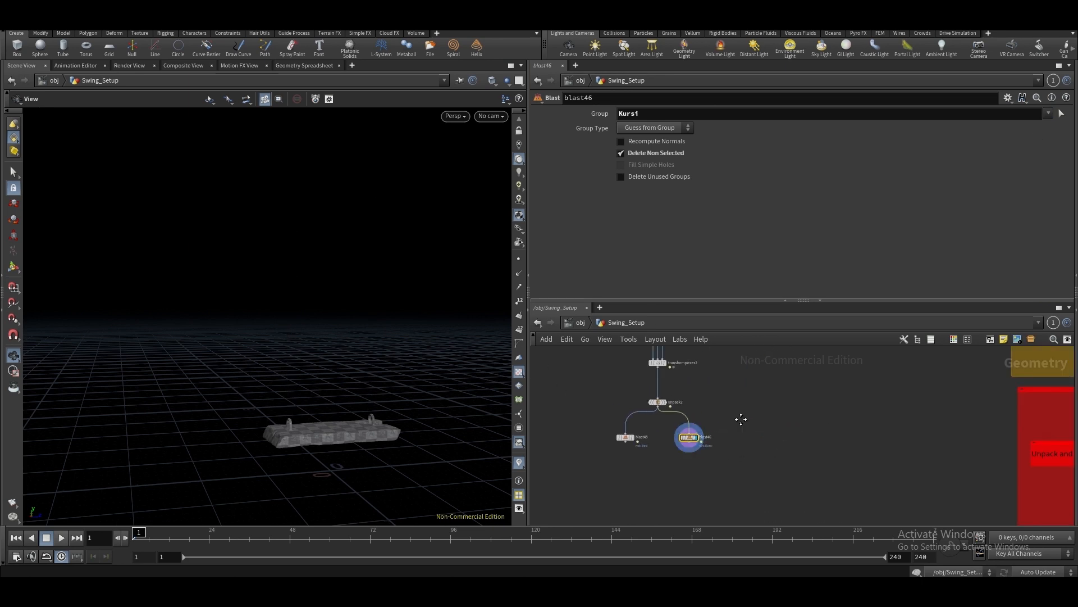
scroll(730, 430, down, 2)
scroll(728, 424, up, 1)
middle_drag(727, 354, 700, 464)
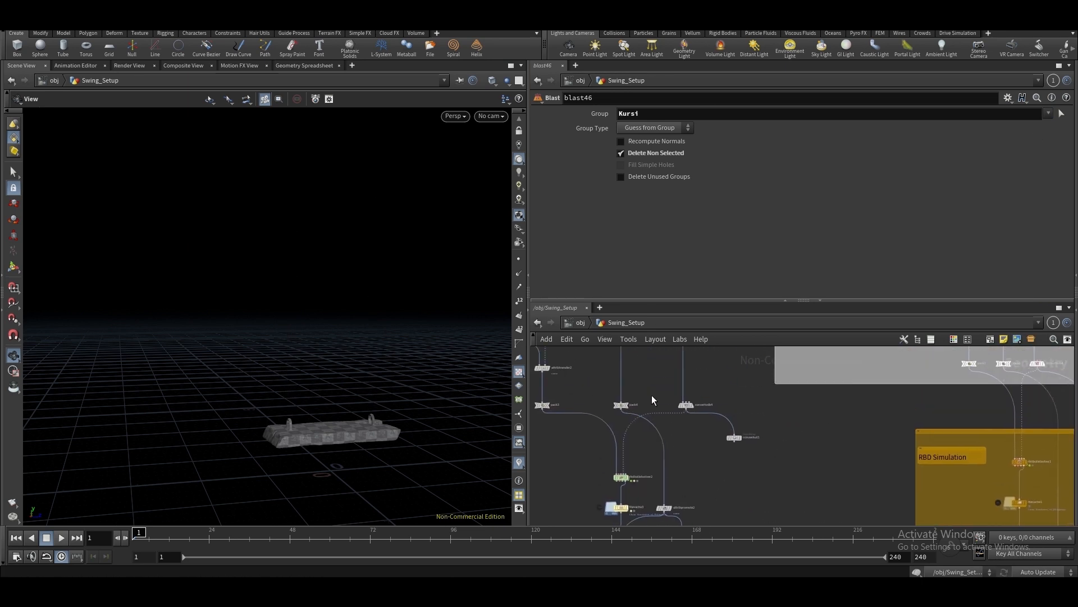
click(690, 405)
drag(668, 391, 706, 423)
Add a Null node beside the two Blast nodes
middle_drag(718, 469, 714, 433)
scroll(715, 418, down, 2)
scroll(713, 433, up, 2)
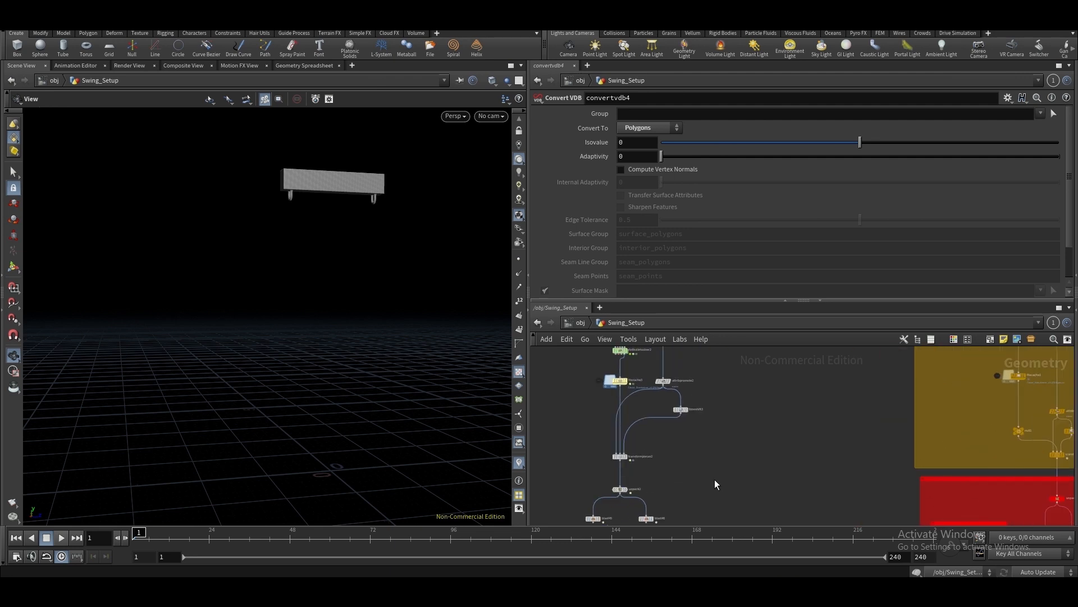
key(Tab)
text(nul)
key(Return)
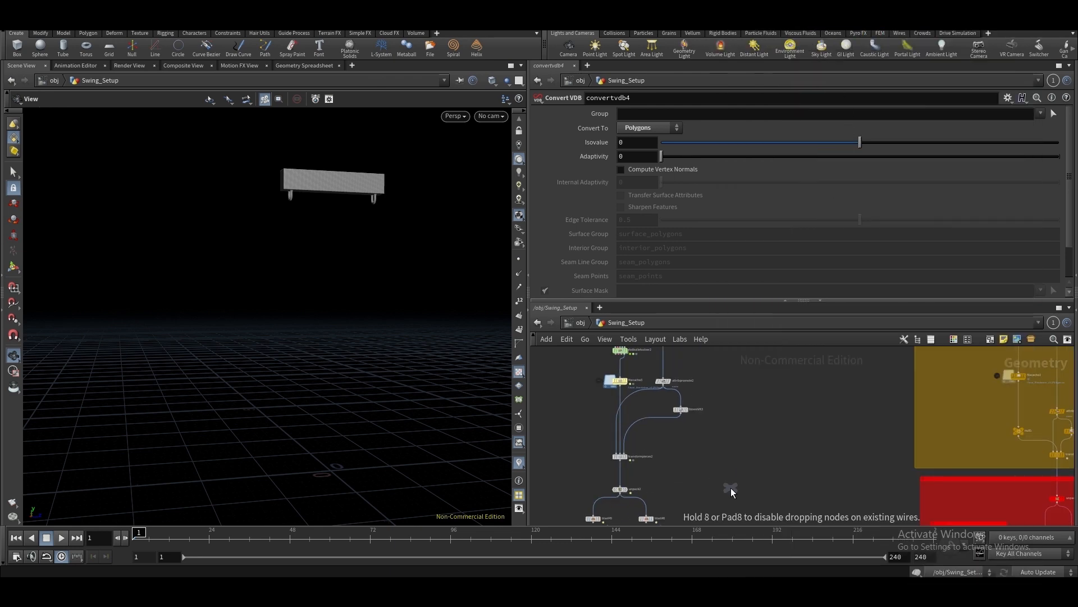
click(717, 510)
mouse_move(715, 507)
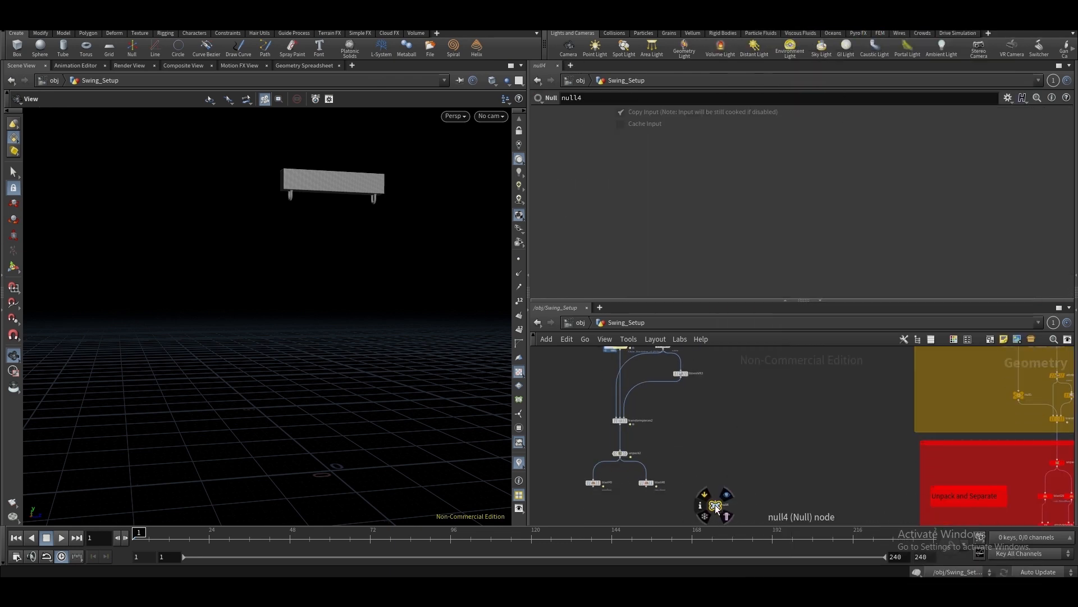
drag(712, 484, 712, 483)
Connect convertvdb4 to the new Null, display it and inspect the block with its two chain links
middle_drag(703, 399, 692, 462)
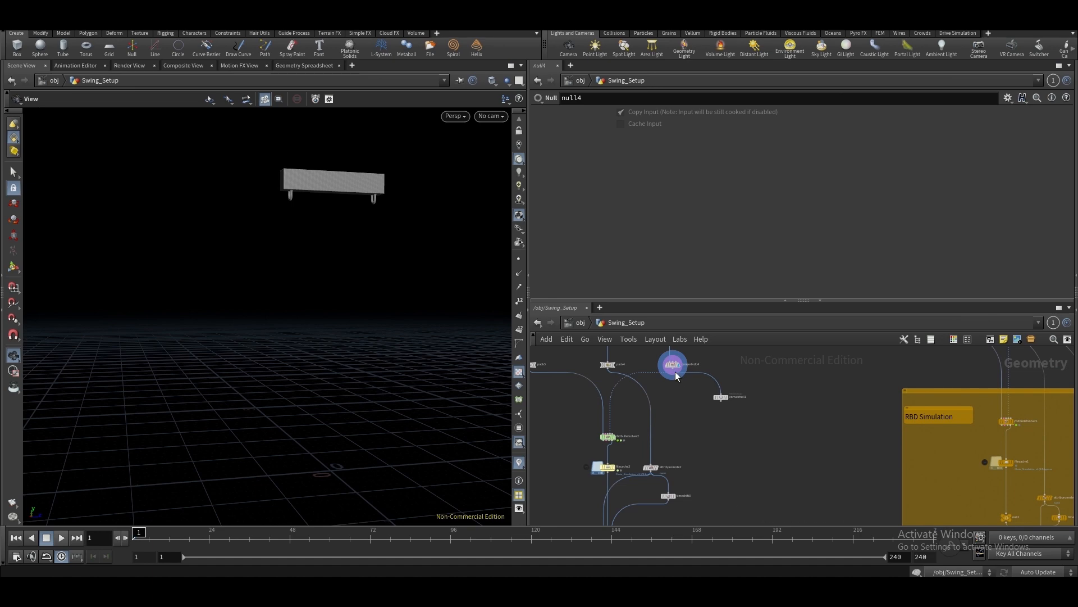
click(674, 373)
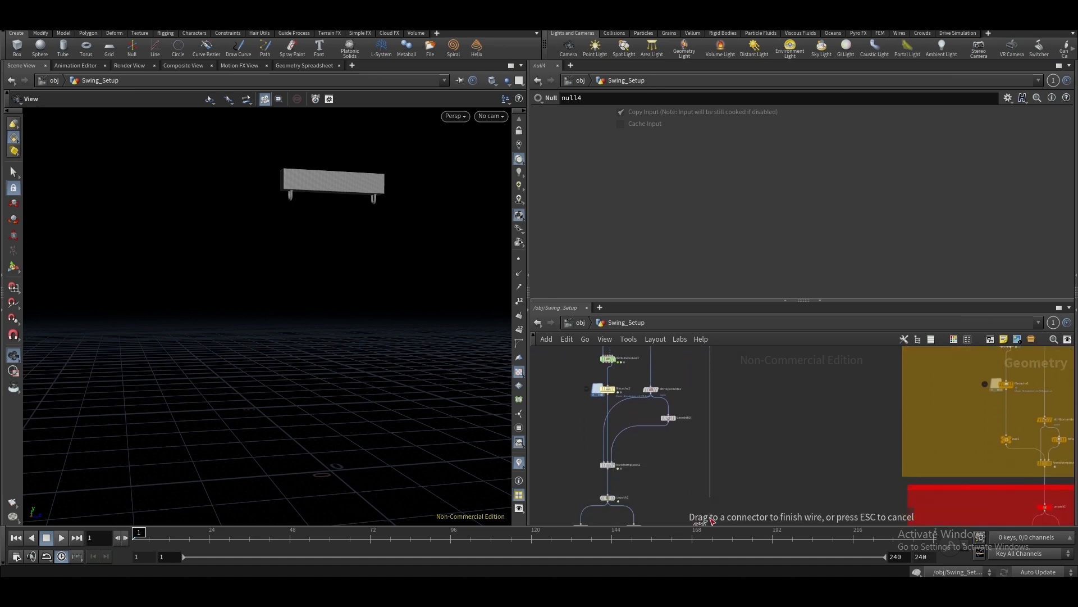
click(700, 469)
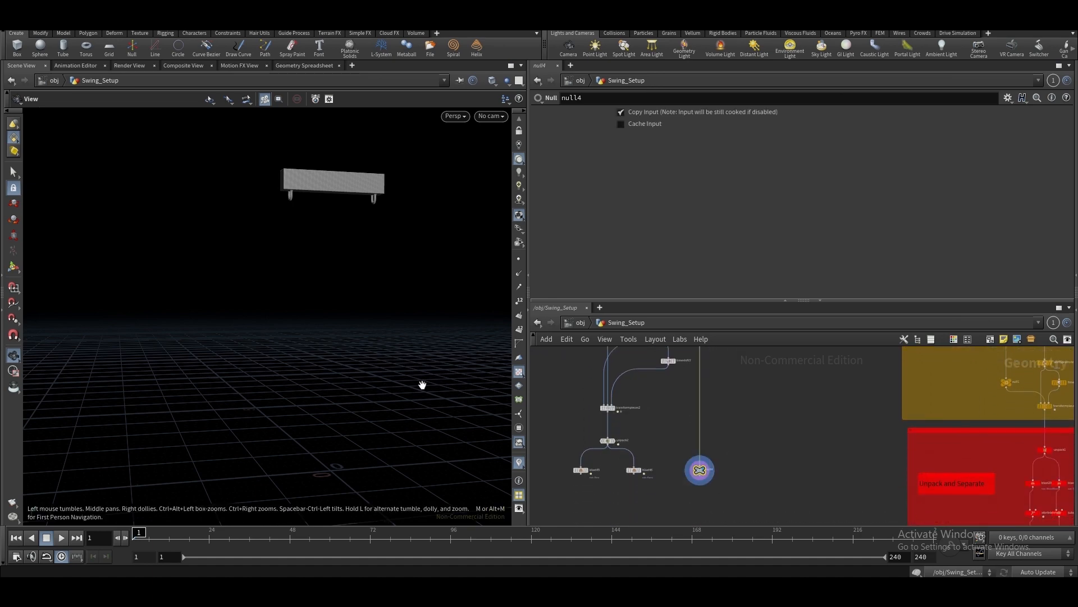
key(f)
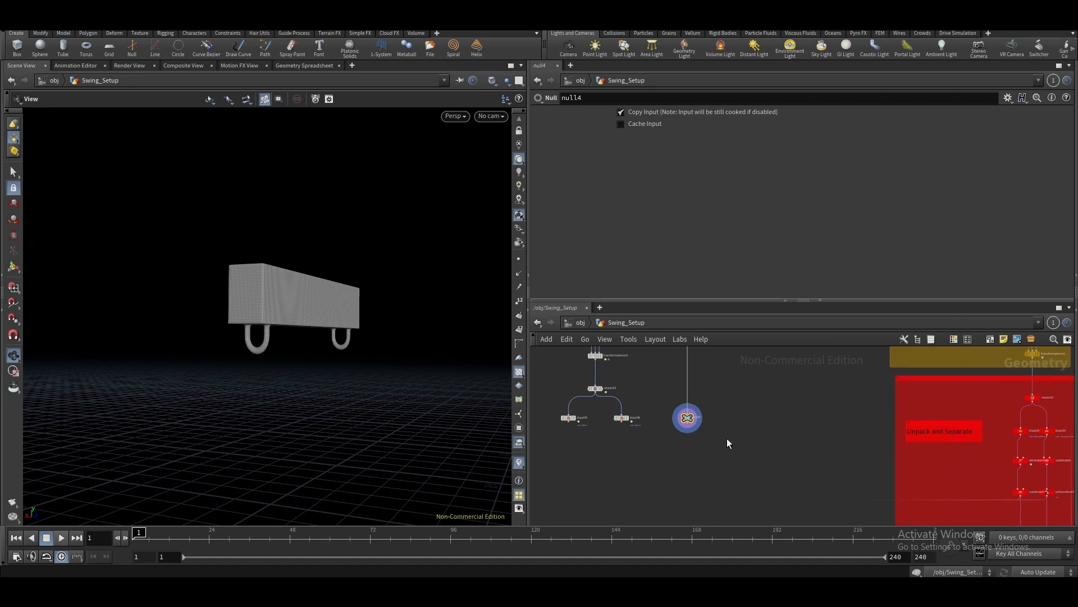
key(Tab)
drag(297, 294, 256, 305)
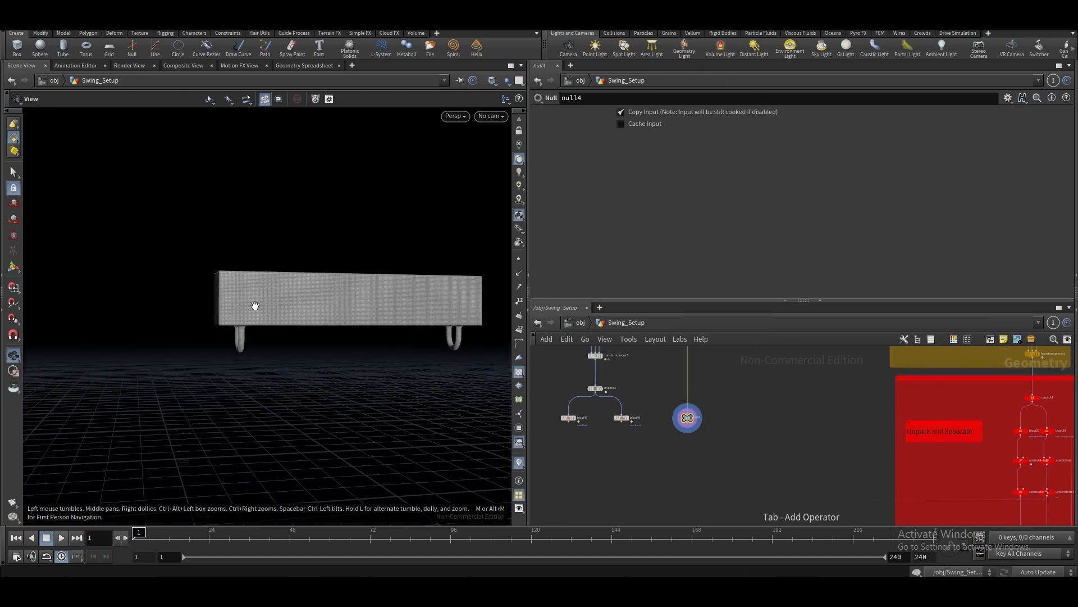
drag(379, 372, 352, 357)
Add a UV Unwrap node below the Null, connected to it, and display its result
key(Tab)
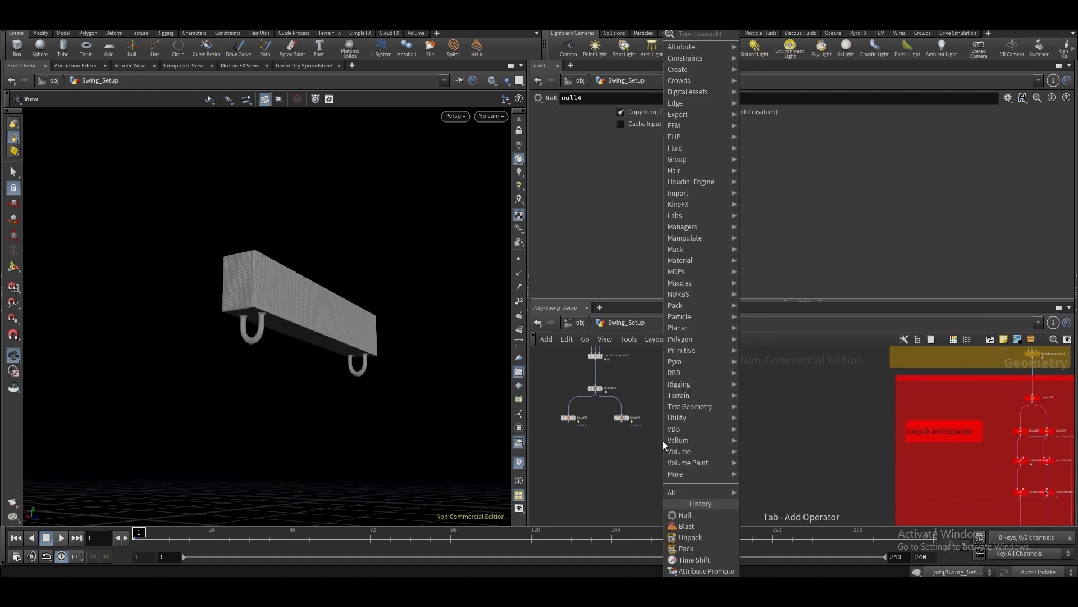
text(uvun)
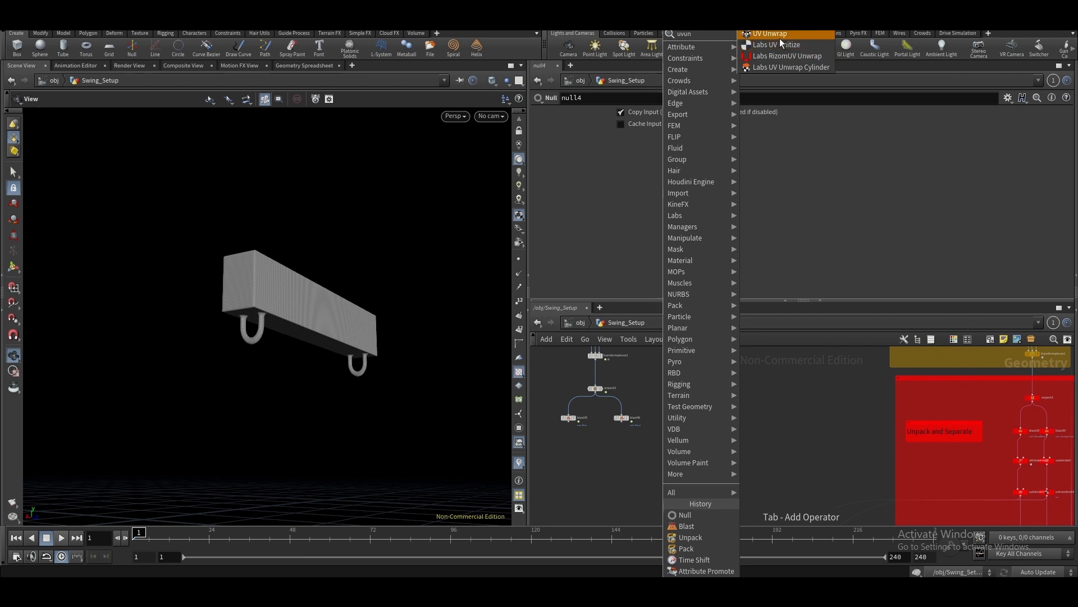
click(778, 36)
click(687, 466)
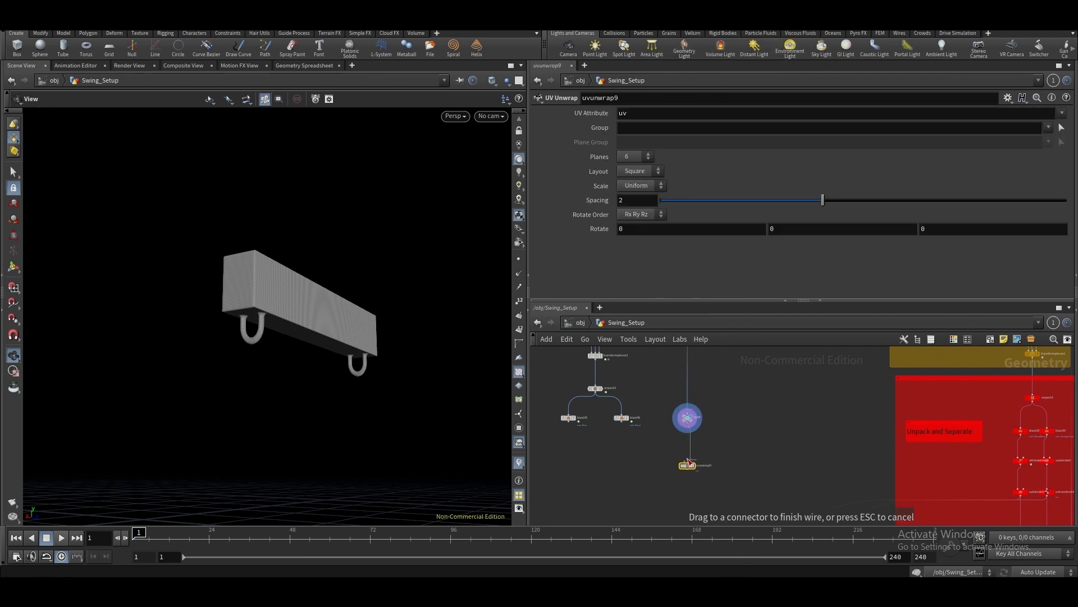
scroll(723, 391, down, 1)
middle_drag(732, 397, 679, 449)
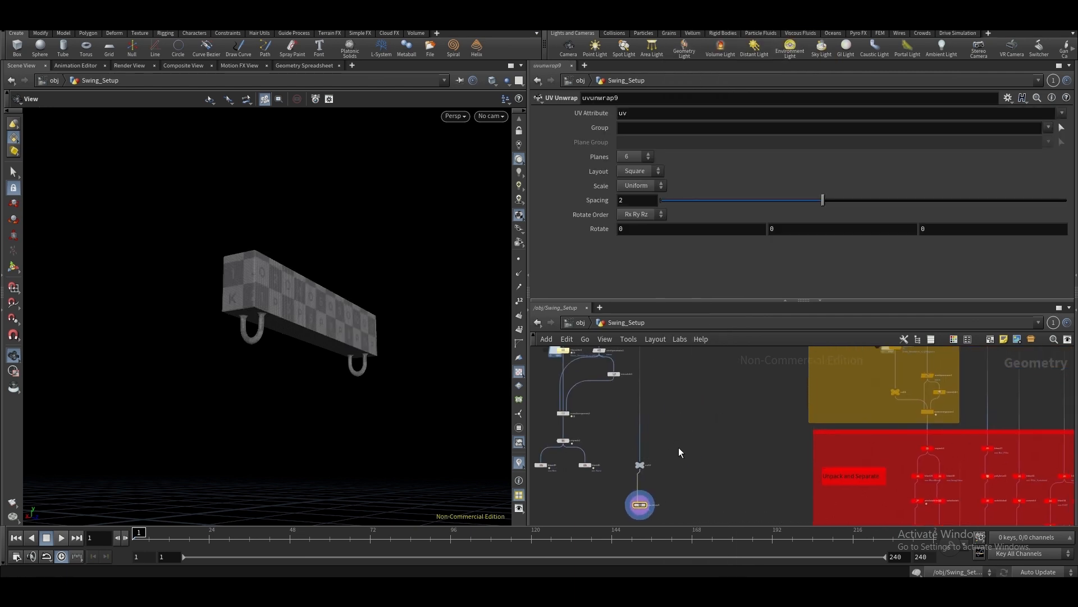
Examine the uvunwrap3, bevel and Pillar_Horizontal Blast nodes in the Unpack and Separate box
middle_drag(762, 441, 616, 412)
scroll(839, 440, up, 3)
scroll(809, 410, down, 2)
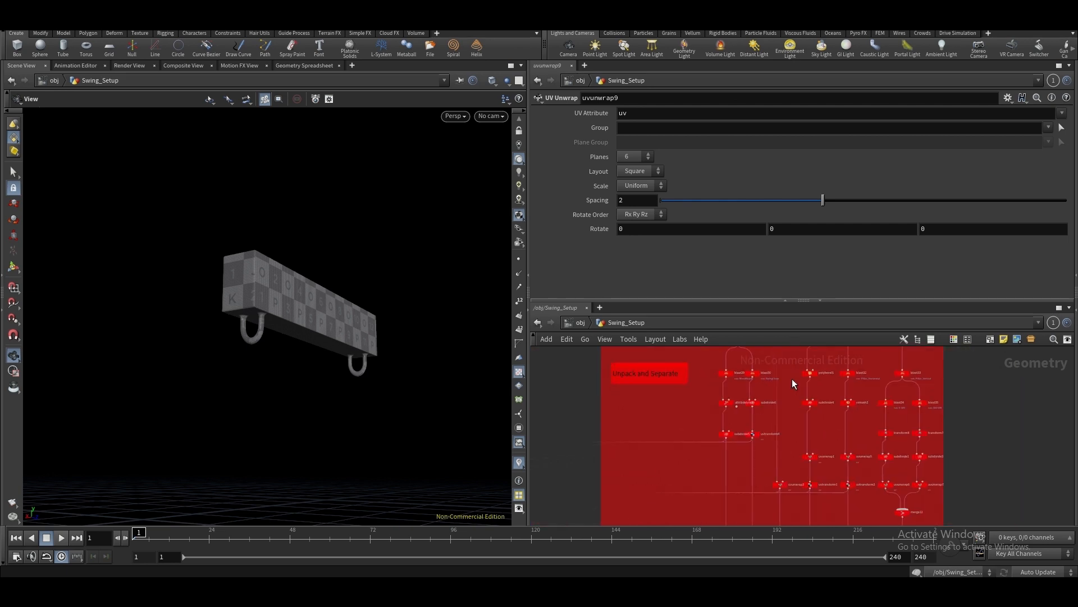
click(783, 484)
middle_drag(787, 421, 778, 489)
scroll(784, 454, up, 2)
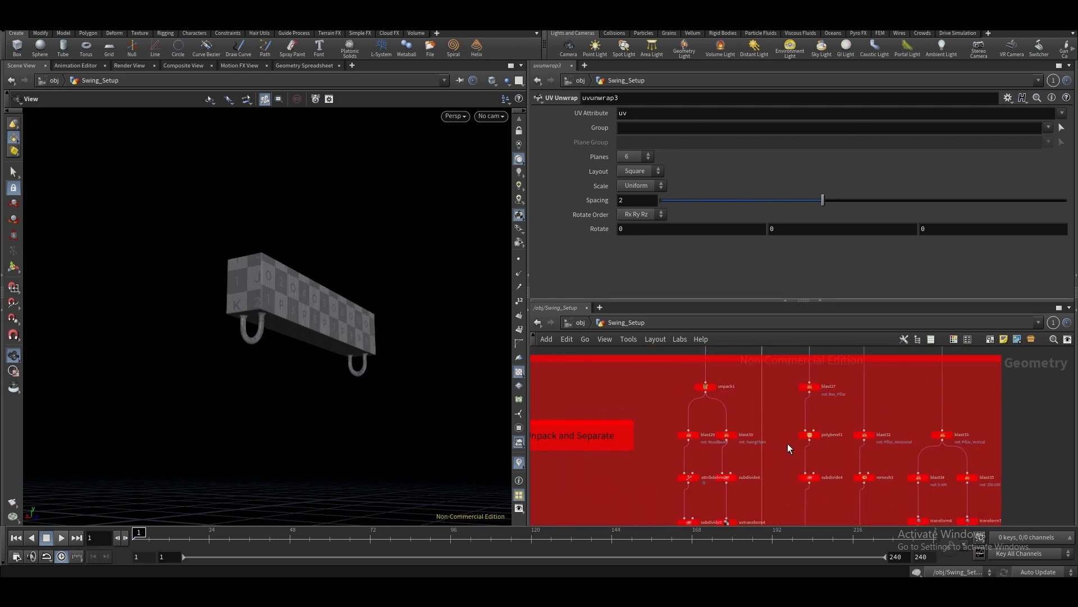
click(817, 434)
click(809, 435)
click(872, 434)
click(865, 435)
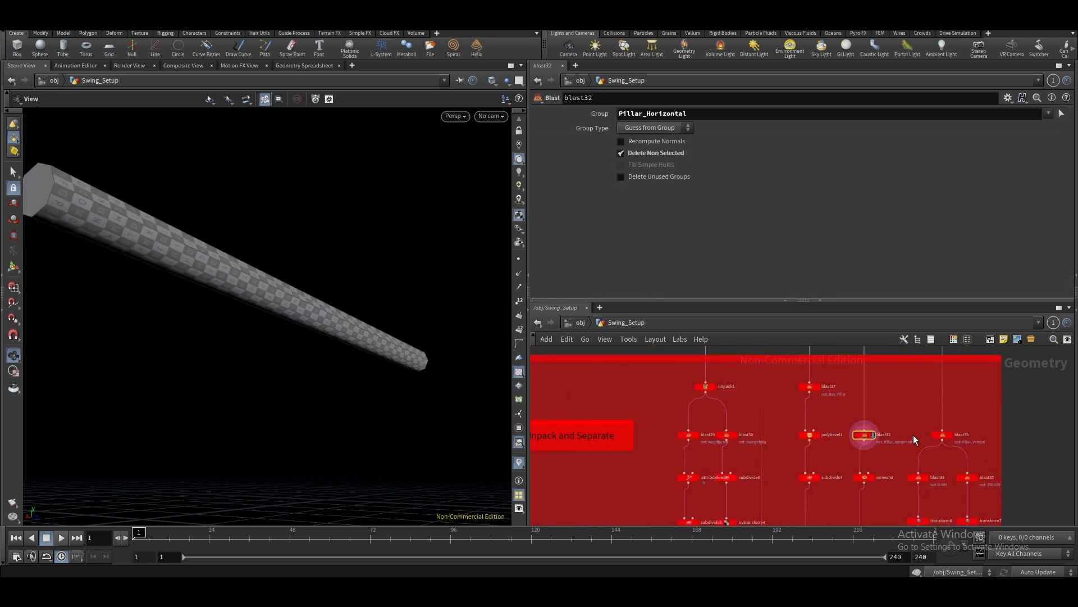
Display and select the Null node fed by convertvdb4
scroll(619, 406, down, 3)
middle_drag(654, 398, 875, 399)
scroll(673, 417, up, 1)
middle_drag(672, 416, 745, 474)
click(669, 468)
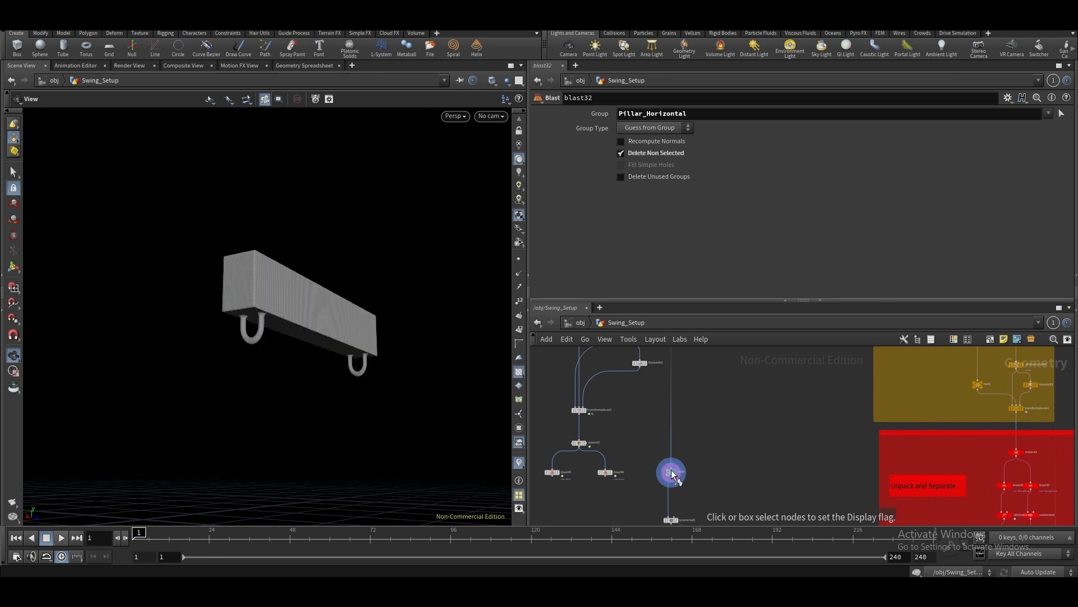
click(664, 468)
Add an Object Merge node beside the null4 node fed by convertvdb4
scroll(728, 444, up, 2)
key(Tab)
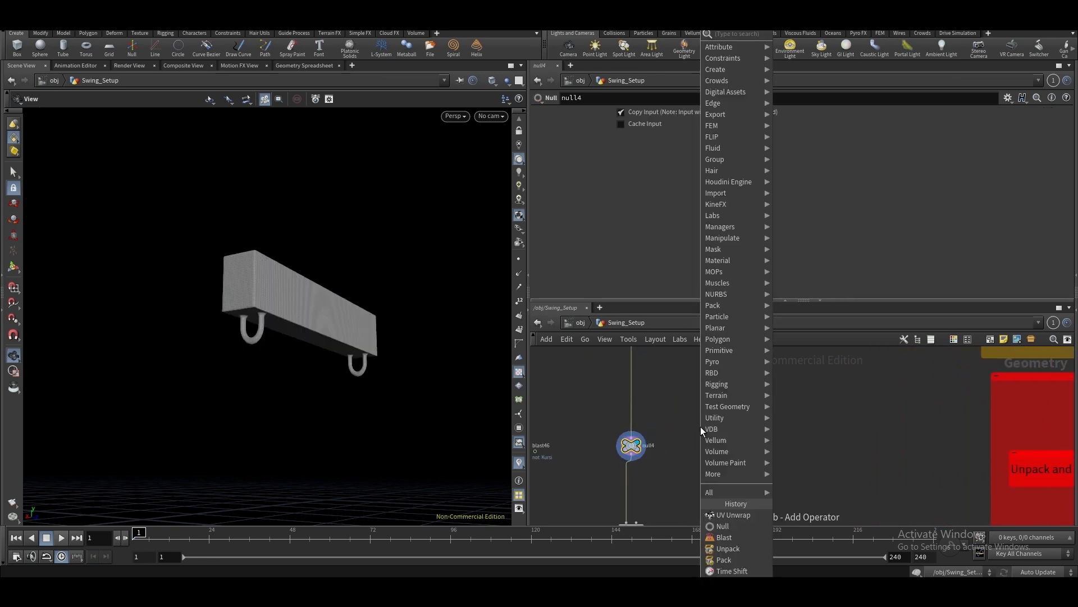
text(obj)
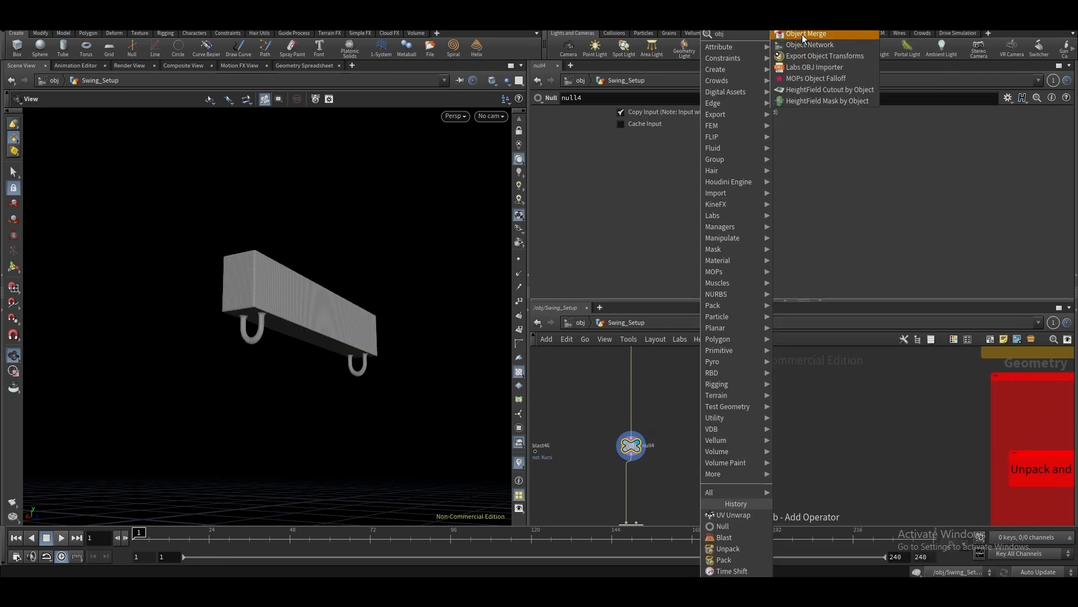
click(802, 35)
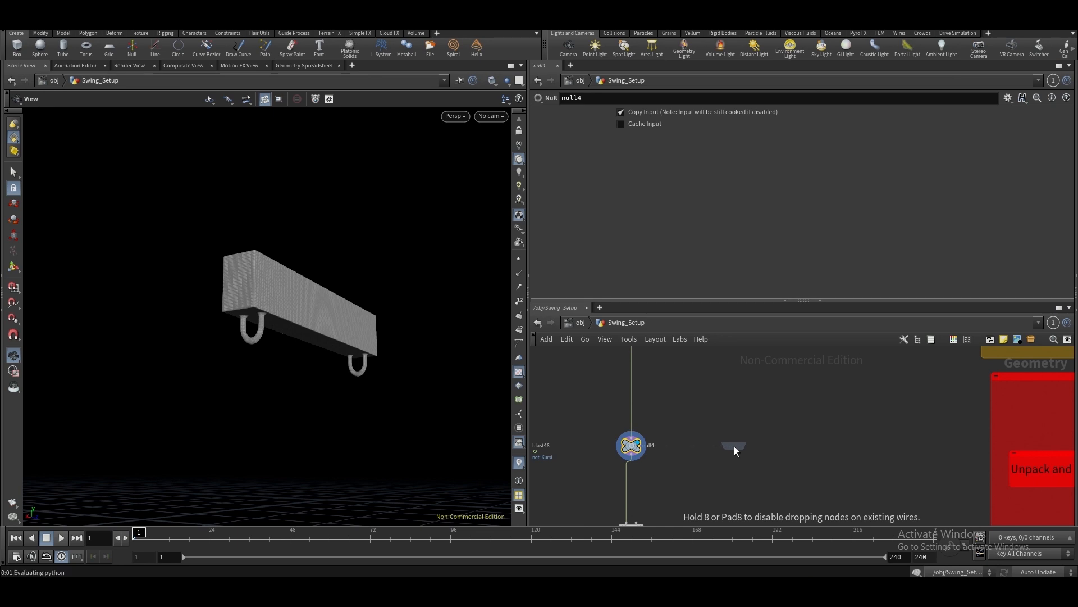
click(733, 446)
Examine transform1, transform2 and merge20 in the Pillar Creation box, displaying and framing the merged vertical pillars
scroll(793, 402, down, 3)
scroll(794, 400, up, 1)
middle_drag(794, 399, 726, 477)
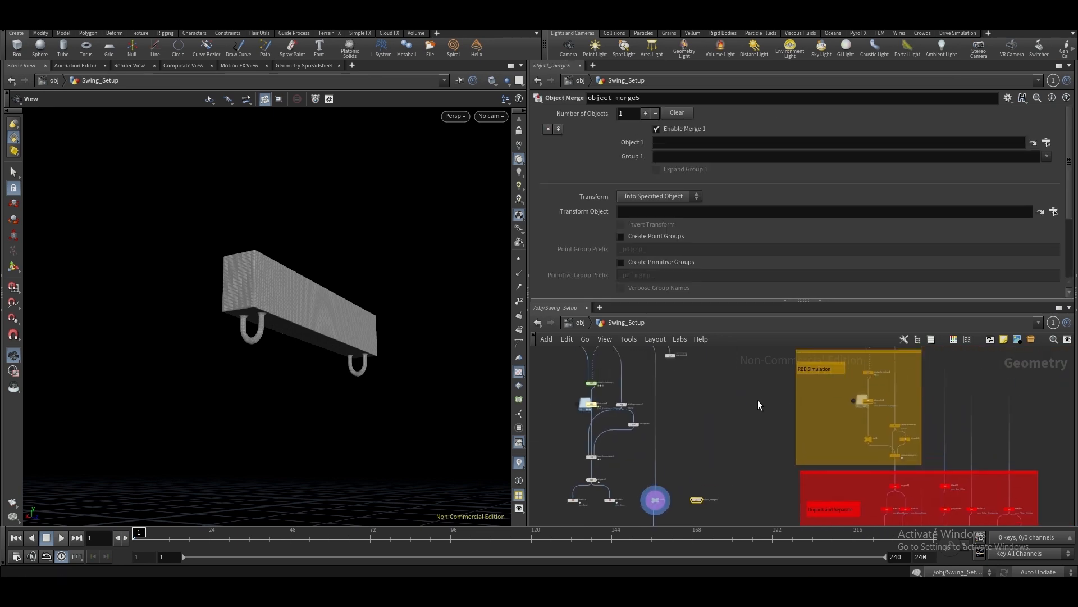
middle_drag(757, 400, 683, 539)
middle_drag(731, 371, 686, 543)
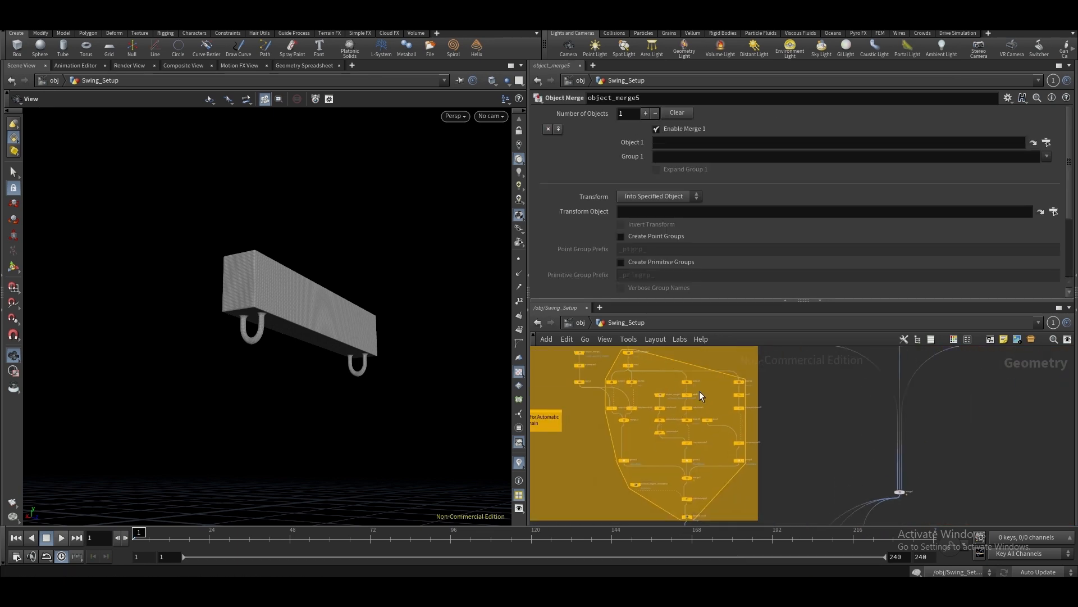
middle_drag(701, 393, 712, 495)
middle_drag(740, 389, 728, 496)
middle_drag(763, 408, 753, 546)
middle_drag(780, 441, 704, 554)
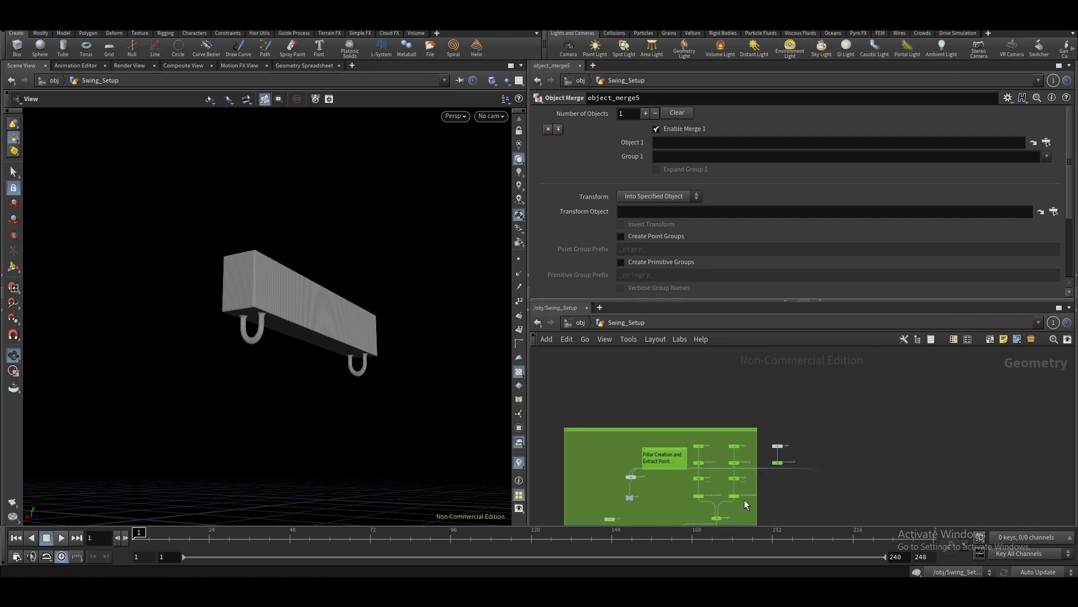
scroll(738, 486, up, 3)
middle_click(732, 471)
middle_drag(687, 454, 851, 430)
scroll(850, 430, up, 2)
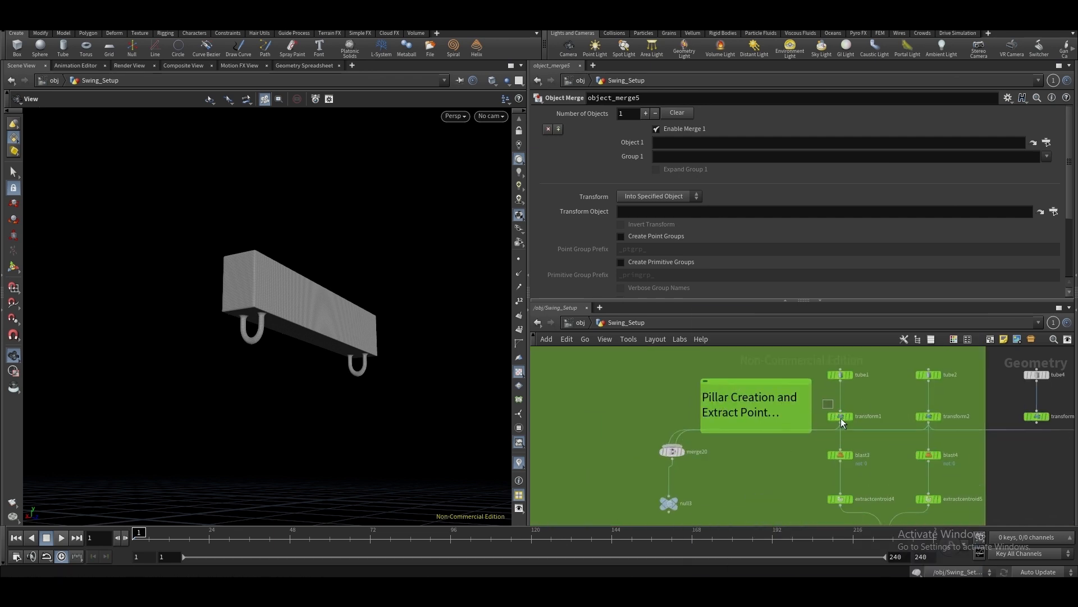
click(840, 416)
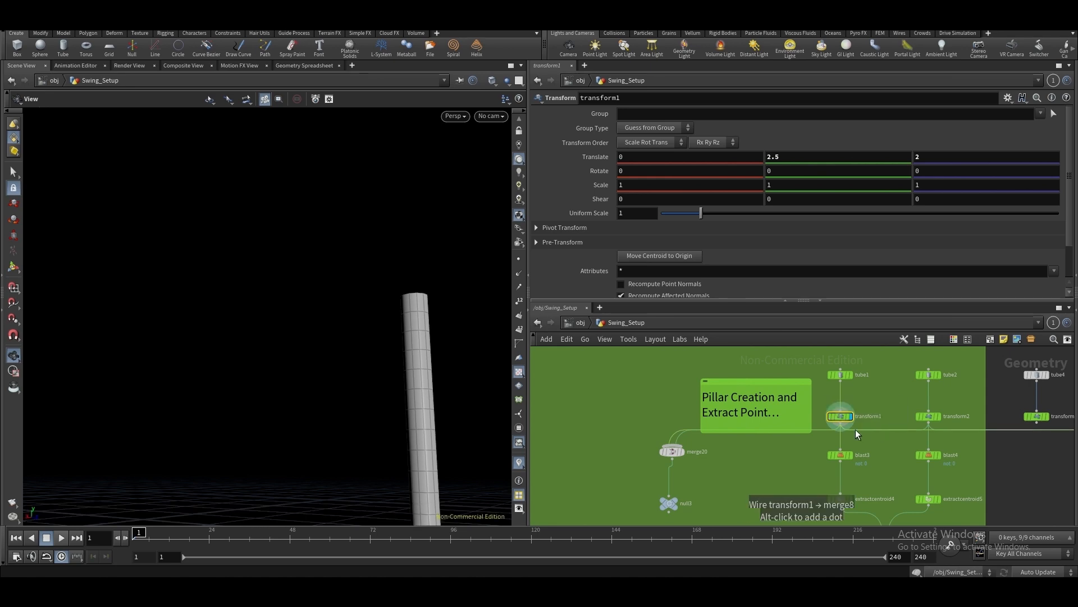
click(673, 451)
click(928, 416)
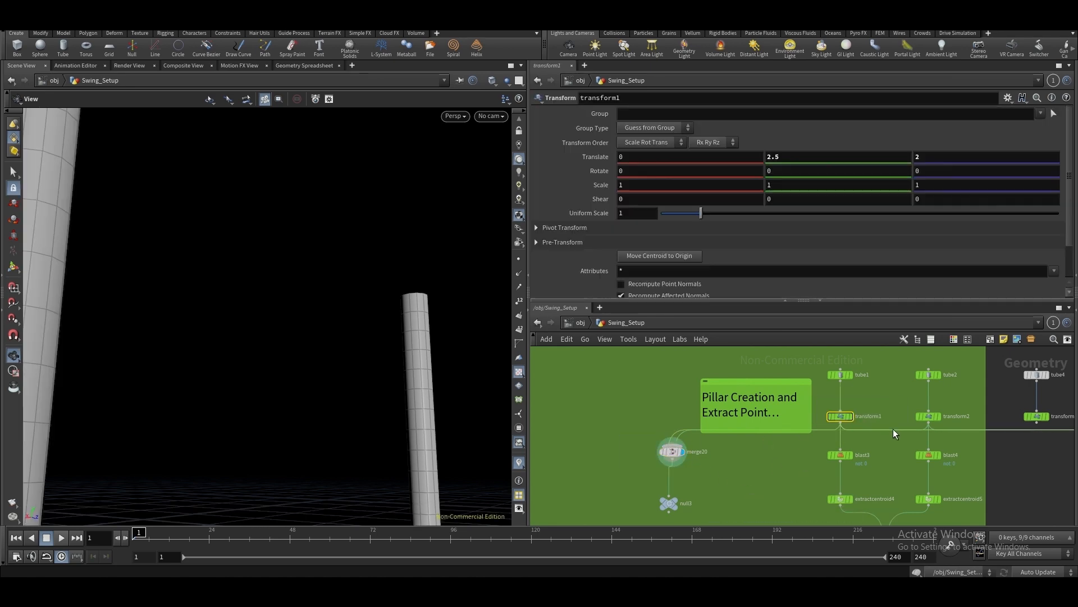
key(f)
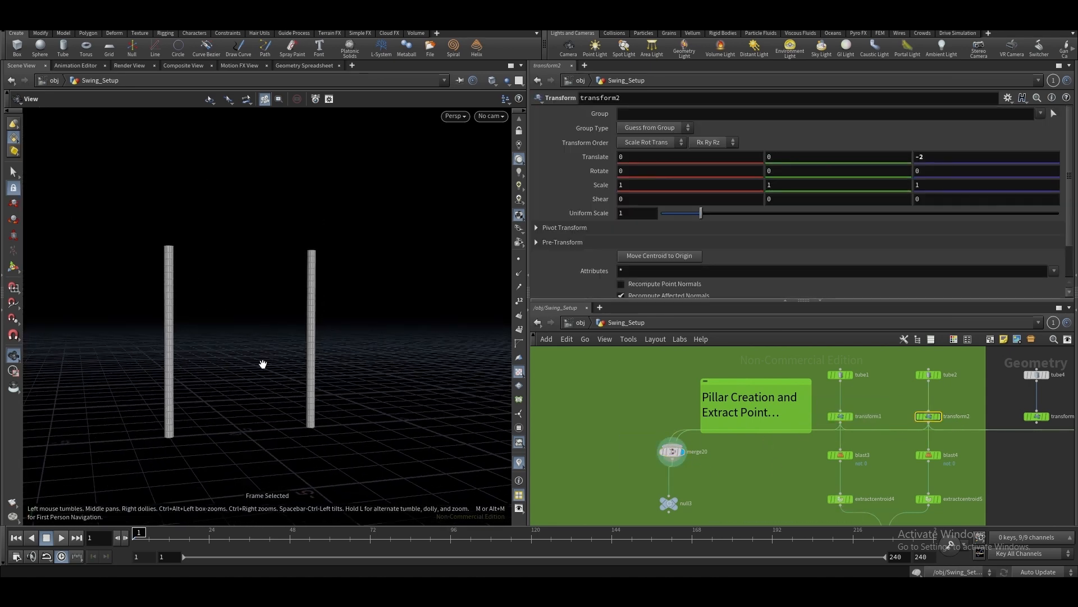
click(672, 451)
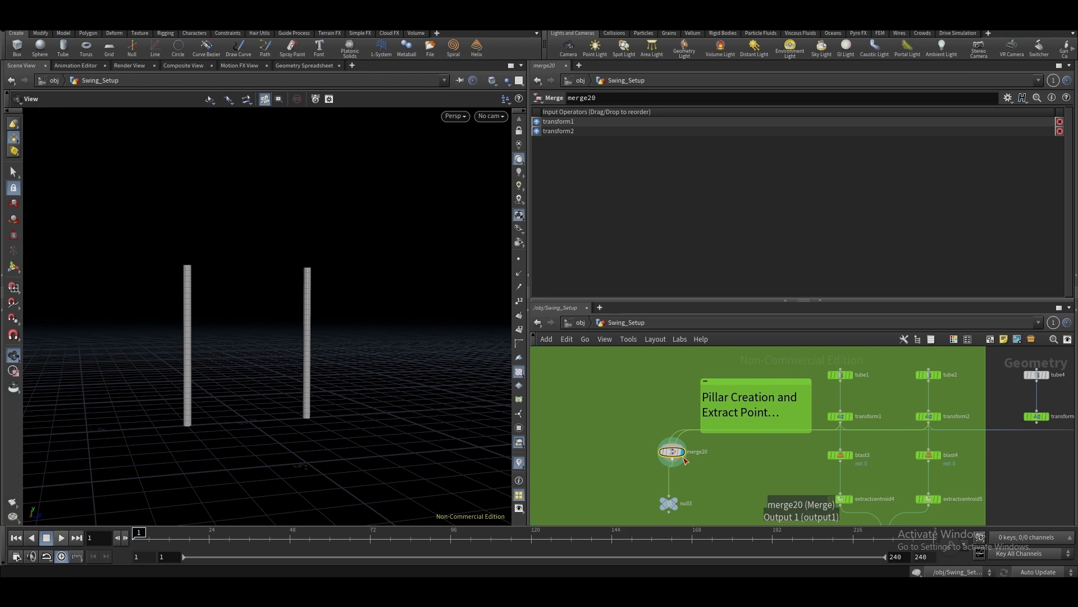
Rename the Null below merge20 as OUT_PILLAR_VERTICAL_NEW
scroll(724, 412, down, 3)
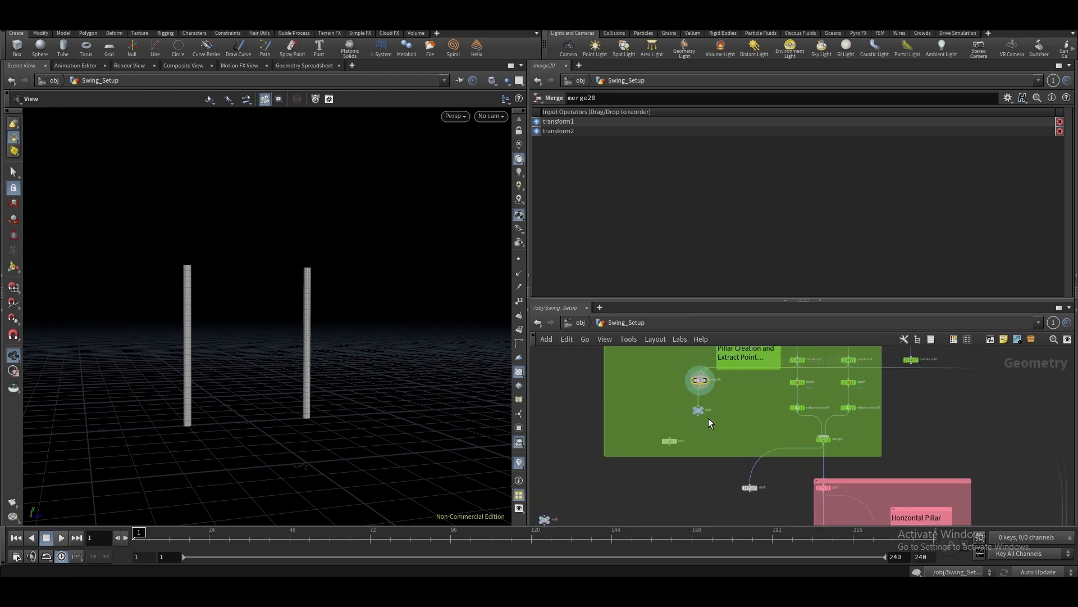
scroll(709, 419, up, 3)
click(675, 398)
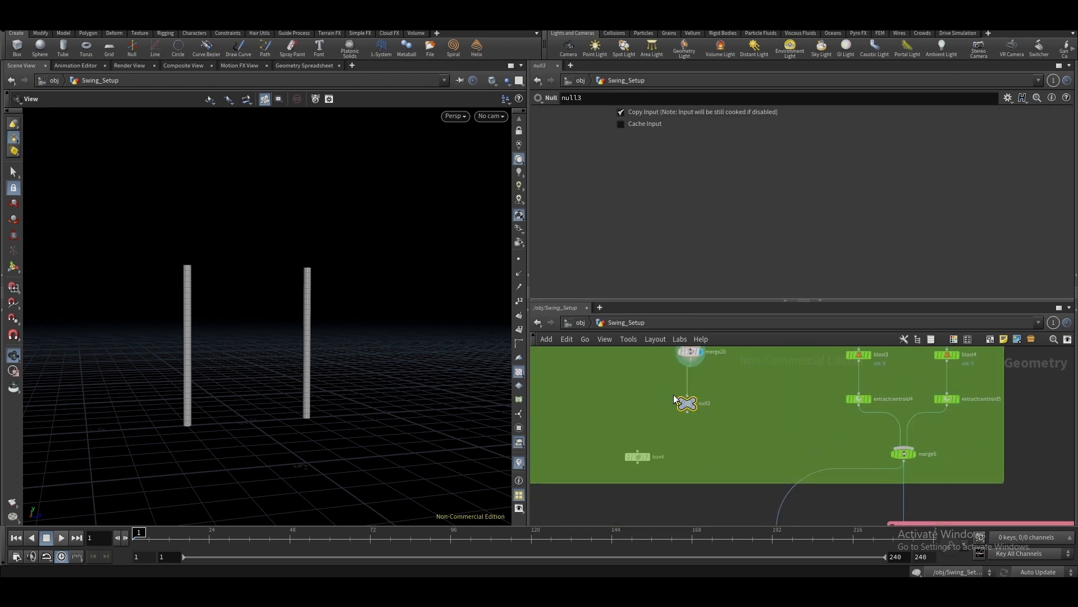
mouse_move(693, 406)
mouse_down()
mouse_move(649, 525)
mouse_move(693, 409)
mouse_up()
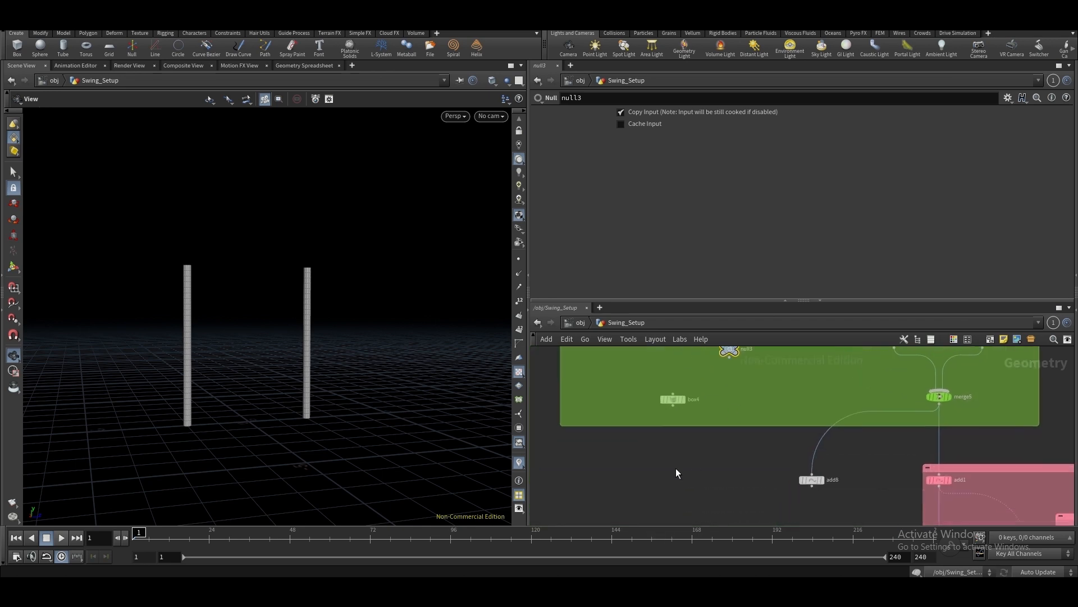
scroll(675, 467, down, 3)
scroll(677, 470, down, 1)
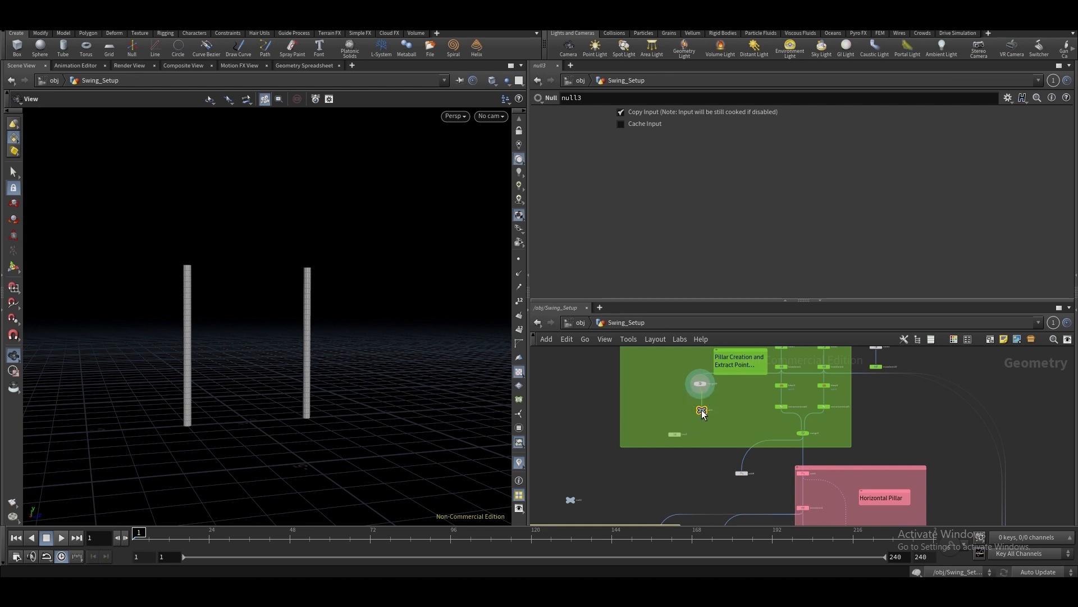
scroll(700, 412, up, 5)
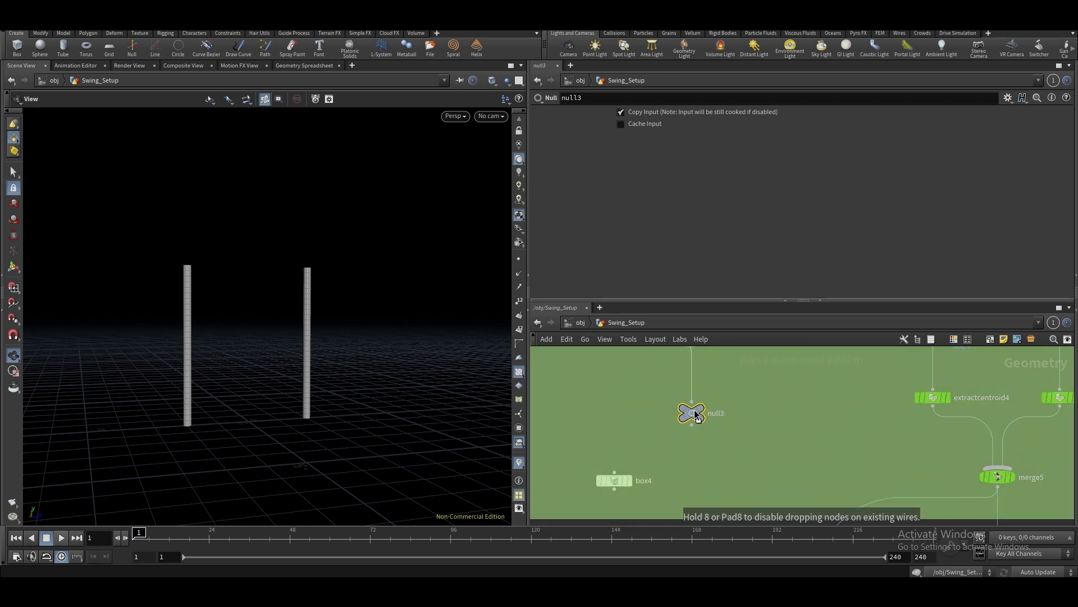
middle_drag(713, 402, 707, 435)
drag(695, 448, 692, 441)
click(711, 441)
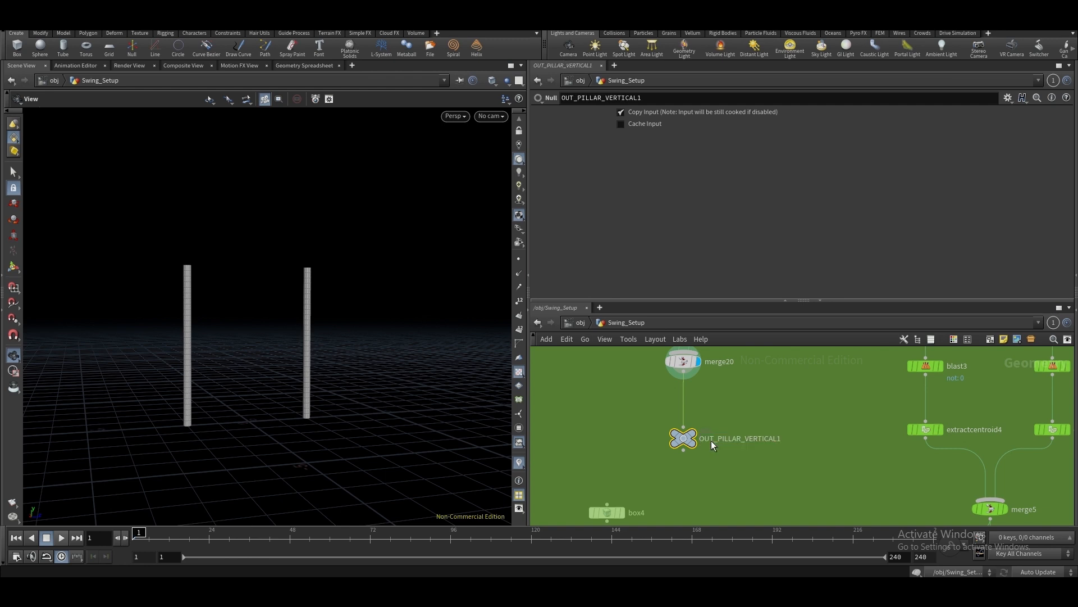
click(781, 439)
text(_PILLAR_VERTICAL_)
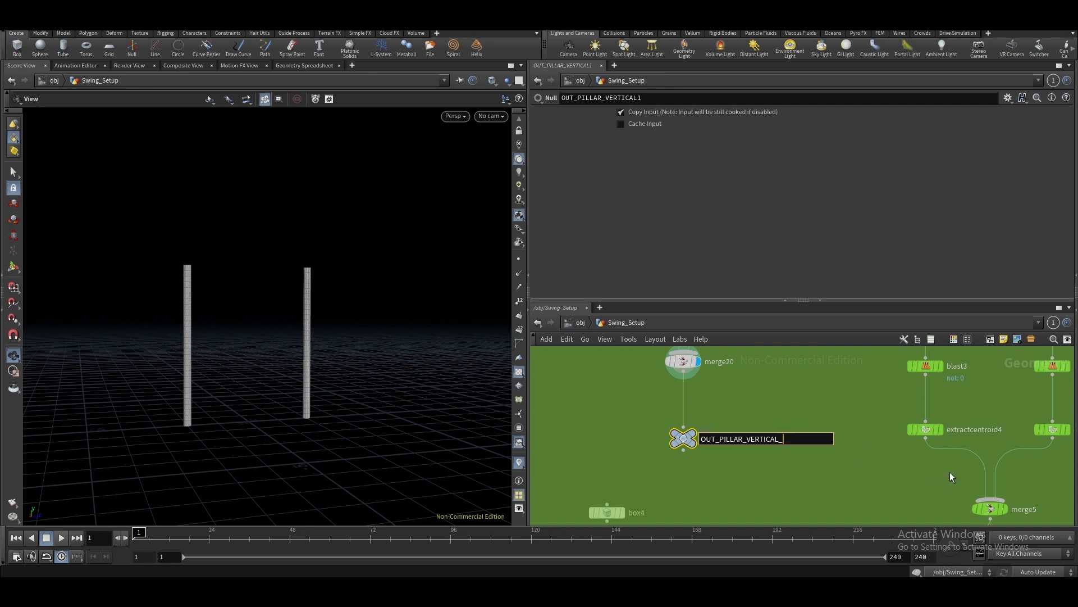
text(NEW)
key(Return)
Set Object 1 of object_merge5 to /obj/Swing_Setup/OUT_PILLAR_VERTICAL_NEW and display the node
scroll(768, 440, down, 5)
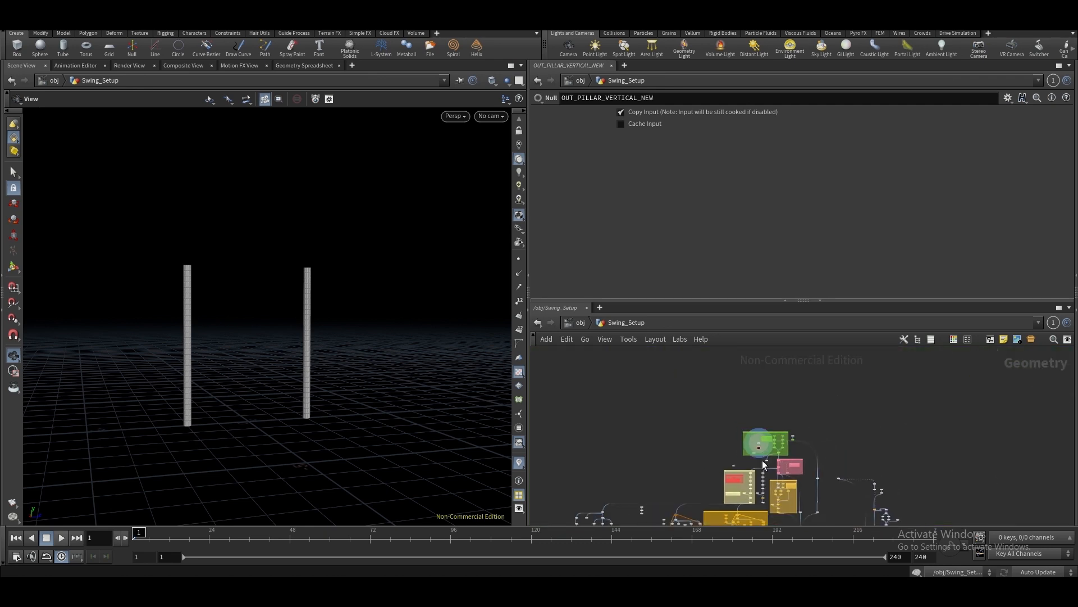
scroll(763, 460, up, 10)
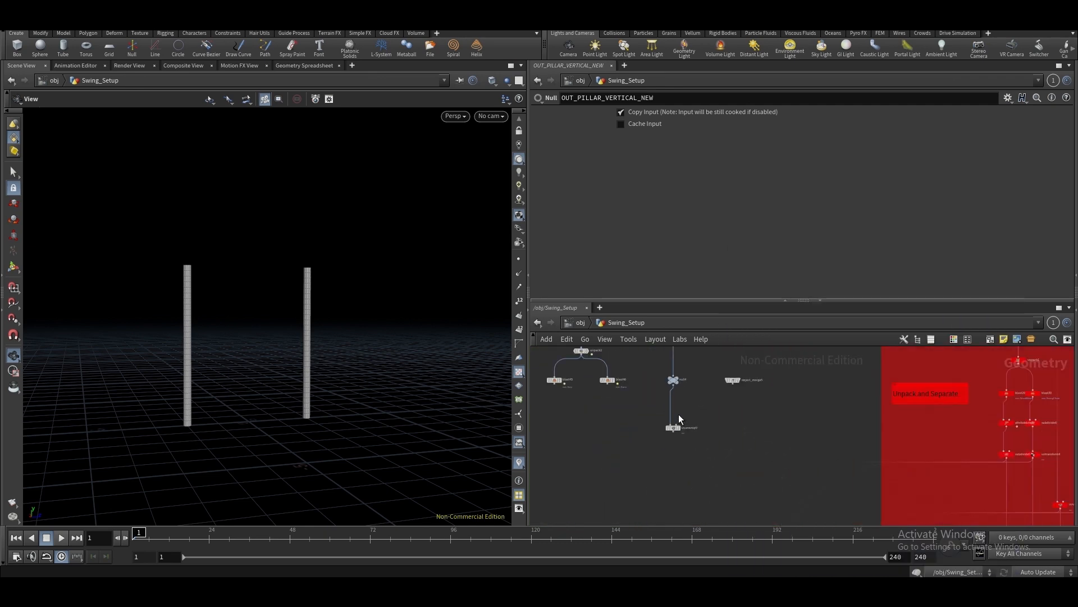
scroll(678, 414, up, 2)
click(754, 416)
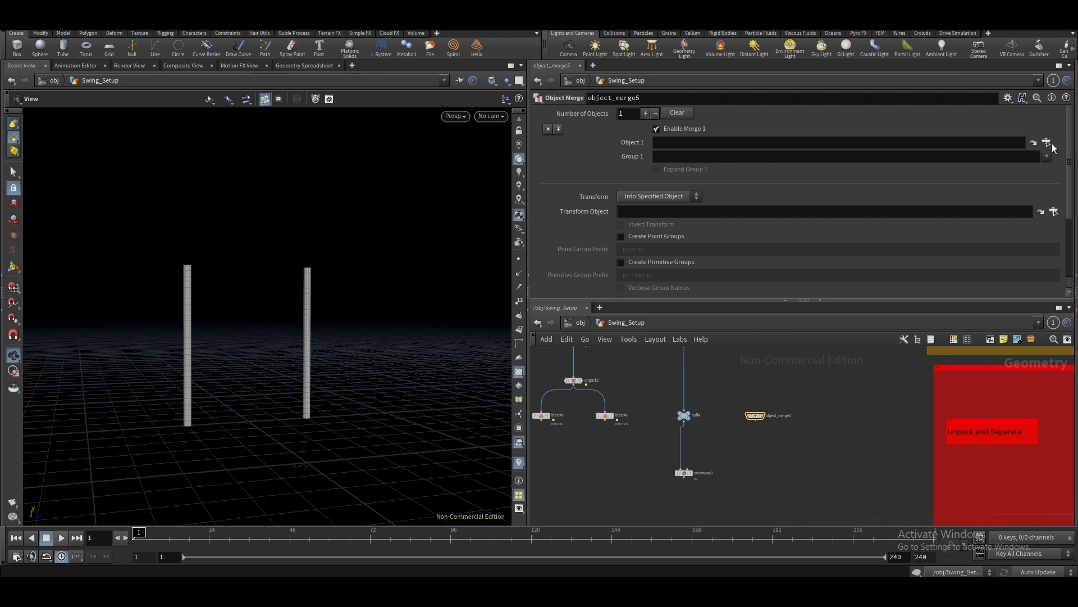
click(1047, 143)
scroll(996, 113, down, 5)
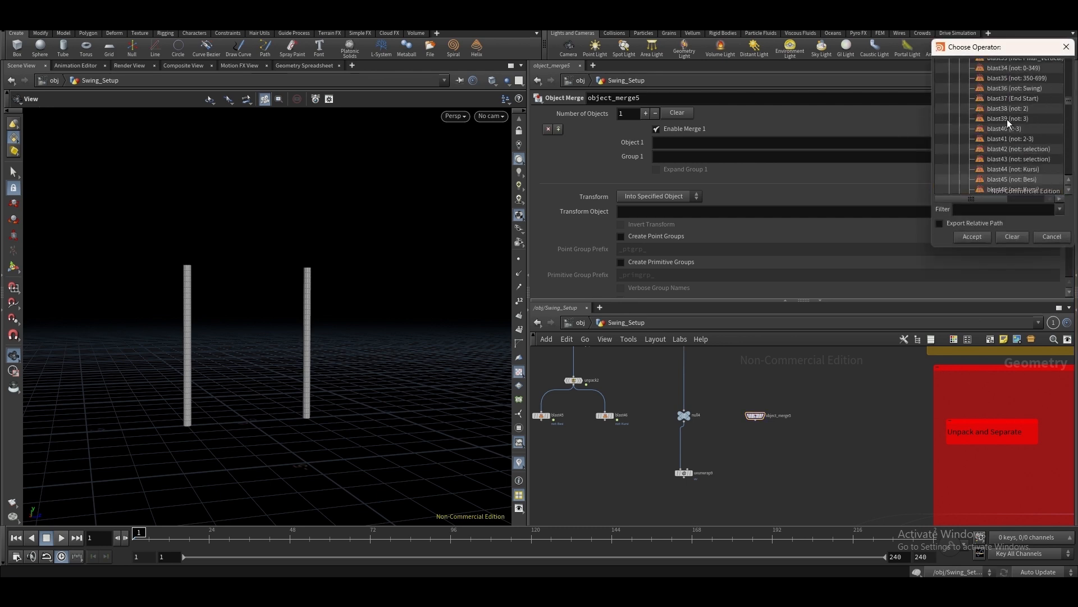
scroll(1008, 124, up, 10)
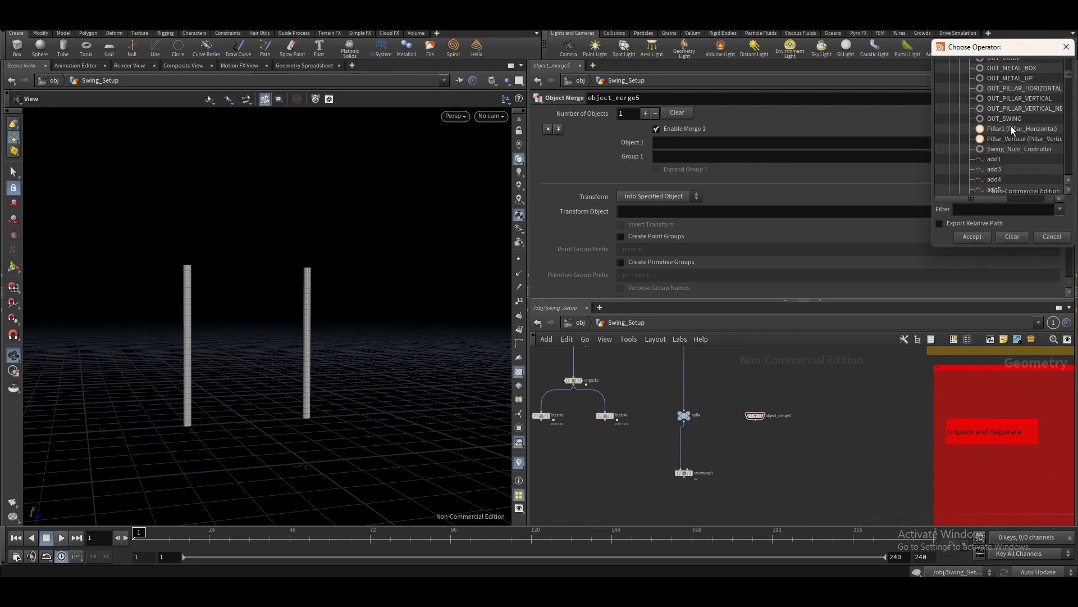
double_click(1032, 109)
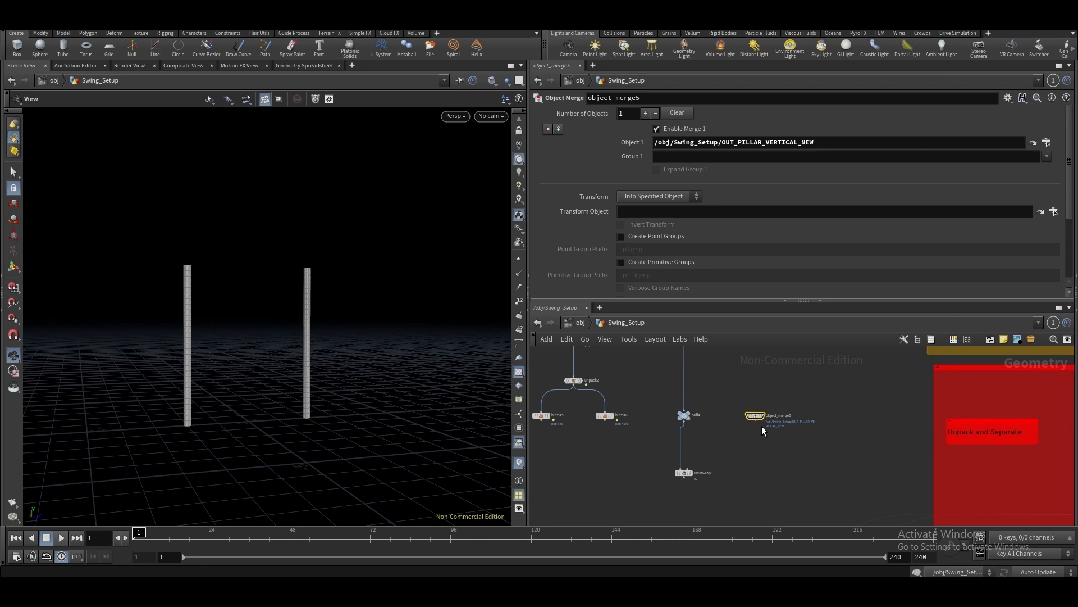
scroll(769, 414, up, 3)
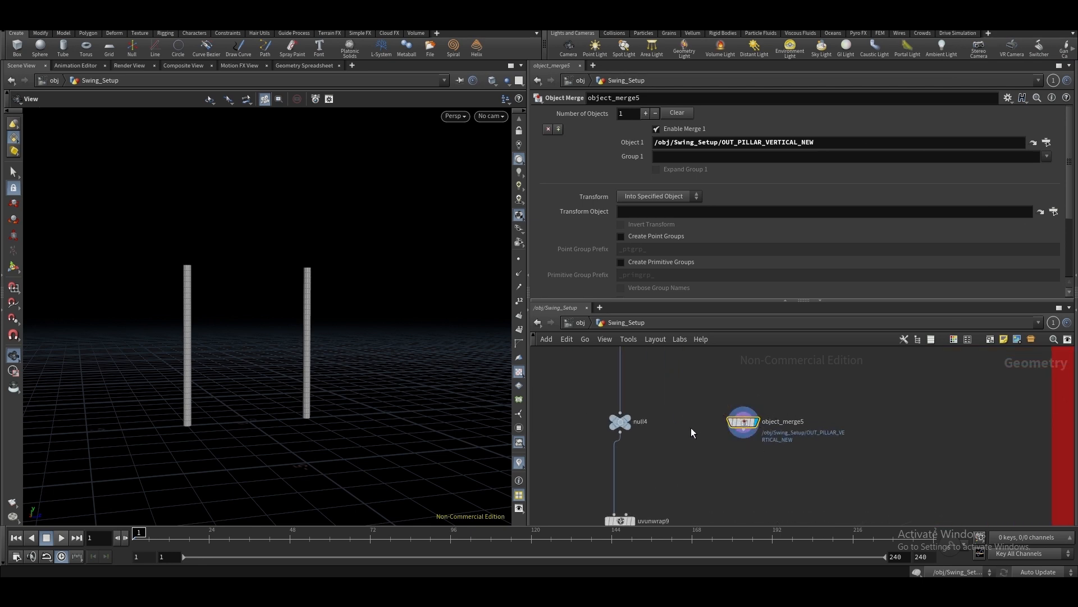
key(r)
Duplicate object_merge5 beside the original and locate the polywire1 node in the Horizontal Pillar box
click(744, 423)
alt+drag(746, 426, 874, 426)
scroll(926, 359, down, 3)
middle_drag(926, 359, 774, 515)
middle_drag(875, 366, 796, 489)
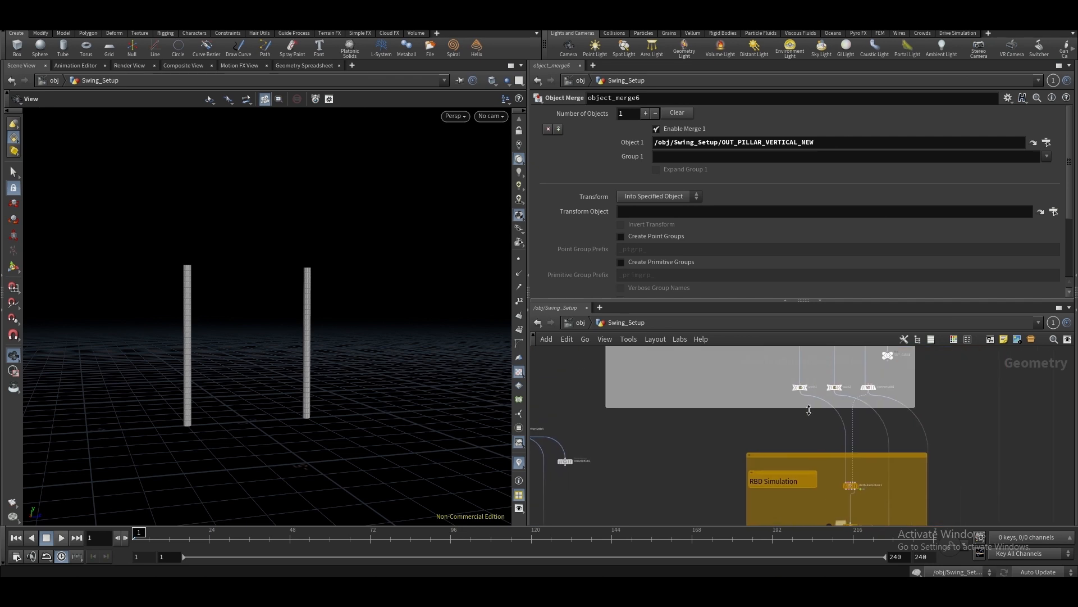
middle_drag(820, 362, 725, 523)
middle_click(760, 484)
middle_drag(808, 392, 814, 502)
middle_drag(895, 392, 827, 457)
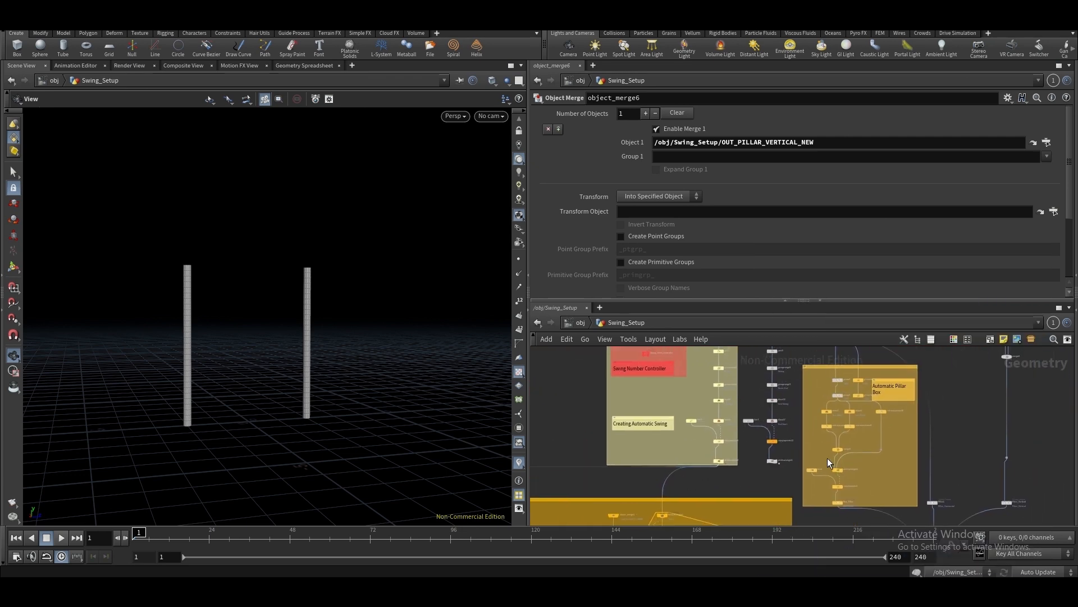
middle_drag(826, 394, 770, 515)
scroll(809, 463, up, 3)
drag(743, 465, 743, 465)
scroll(810, 449, up, 3)
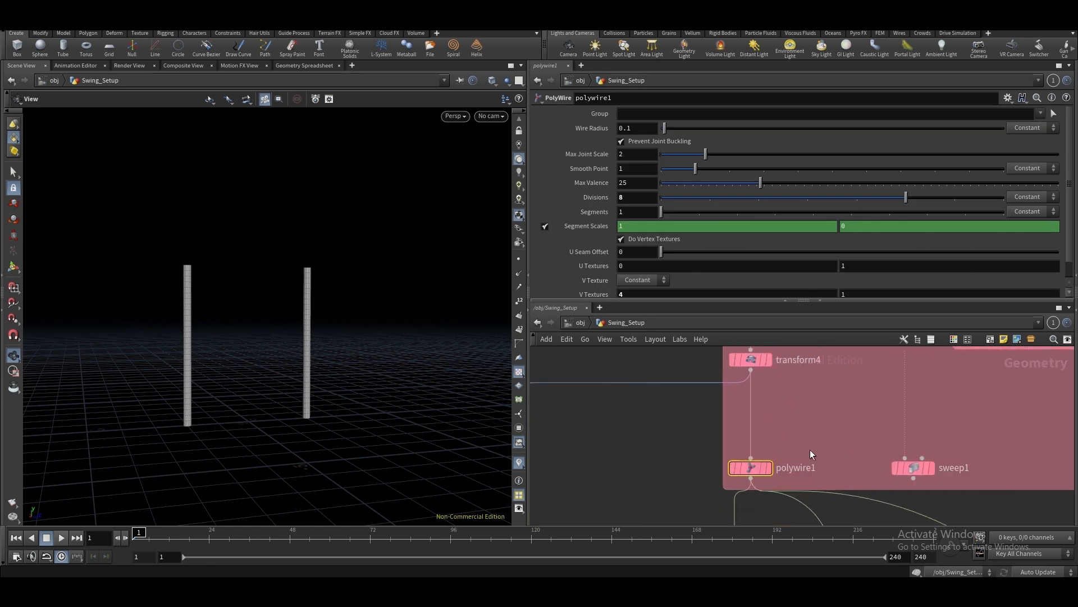
drag(688, 497, 688, 497)
Set Object 1 of the duplicated Object Merge to /obj/Swing_Setup/polywire1 with that node displayed
scroll(797, 460, down, 8)
scroll(764, 490, up, 1)
middle_drag(764, 489, 833, 226)
scroll(824, 419, up, 5)
click(807, 448)
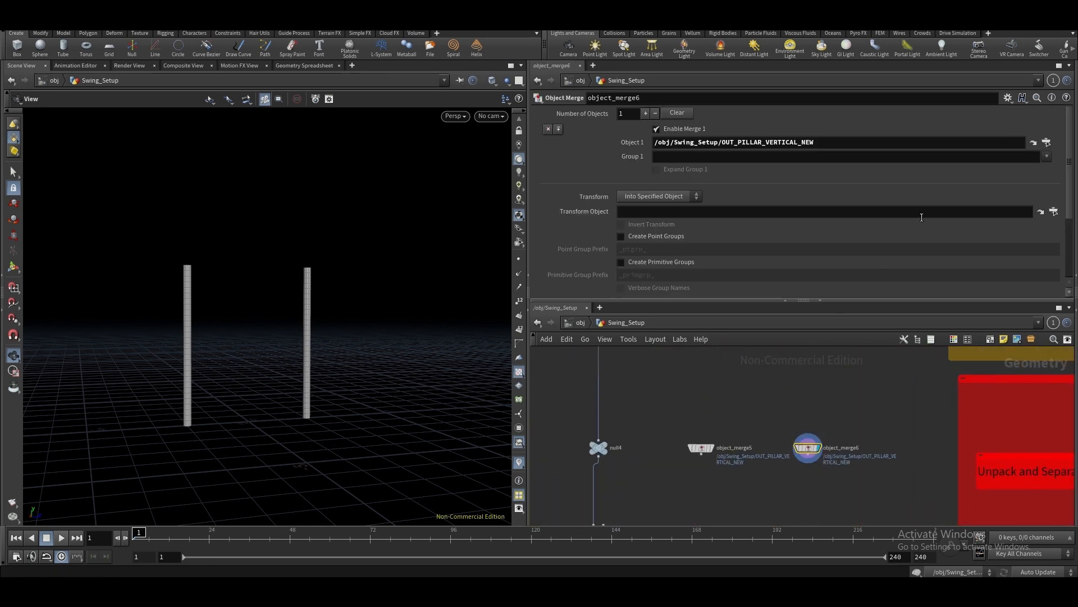
click(1047, 142)
scroll(1009, 145, up, 6)
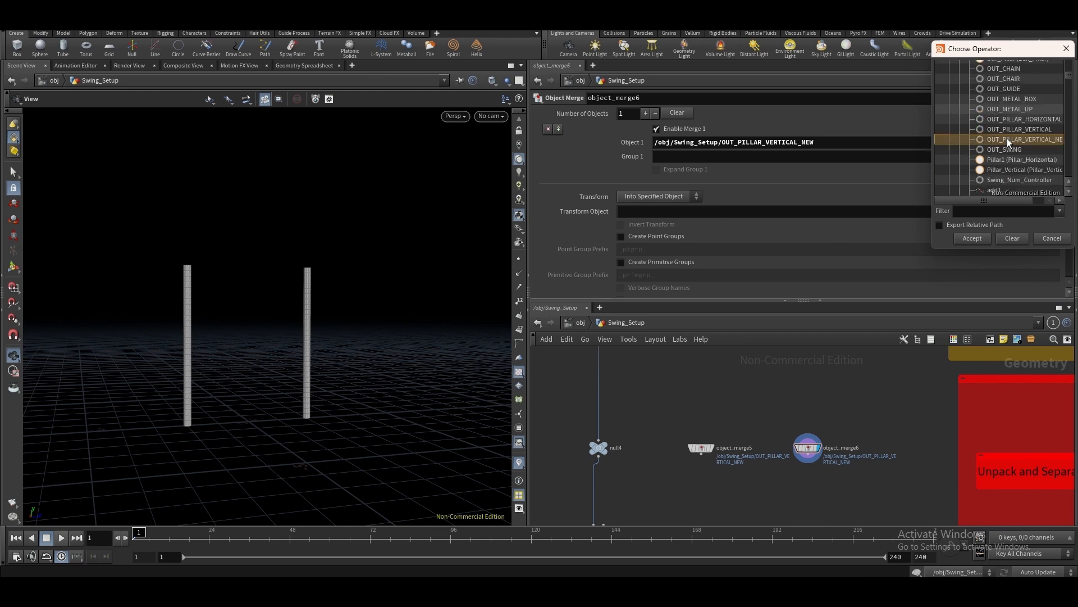
scroll(1010, 144, down, 5)
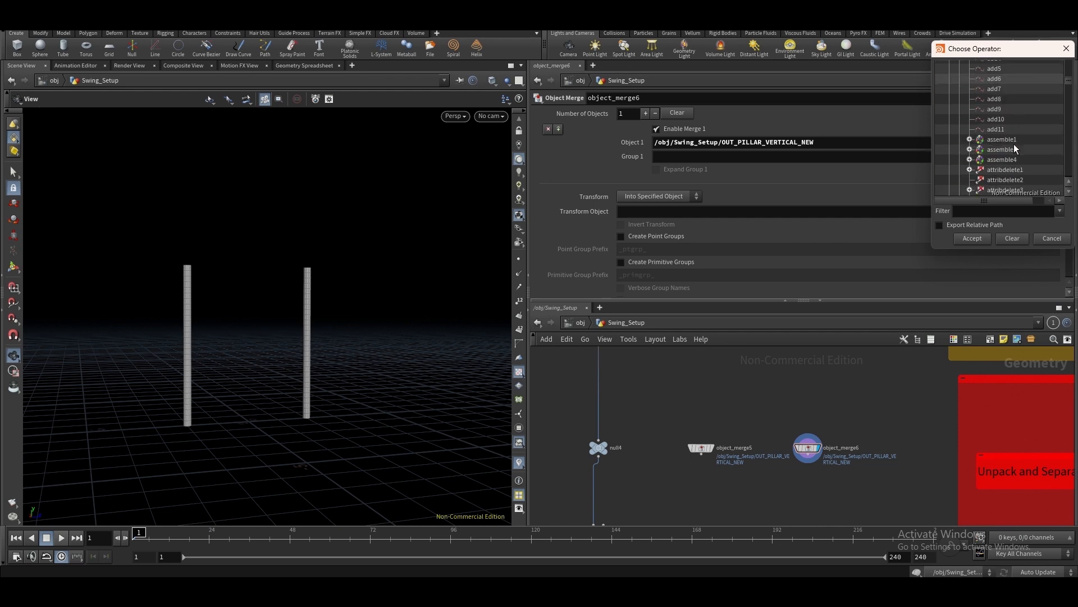
scroll(1014, 148, down, 10)
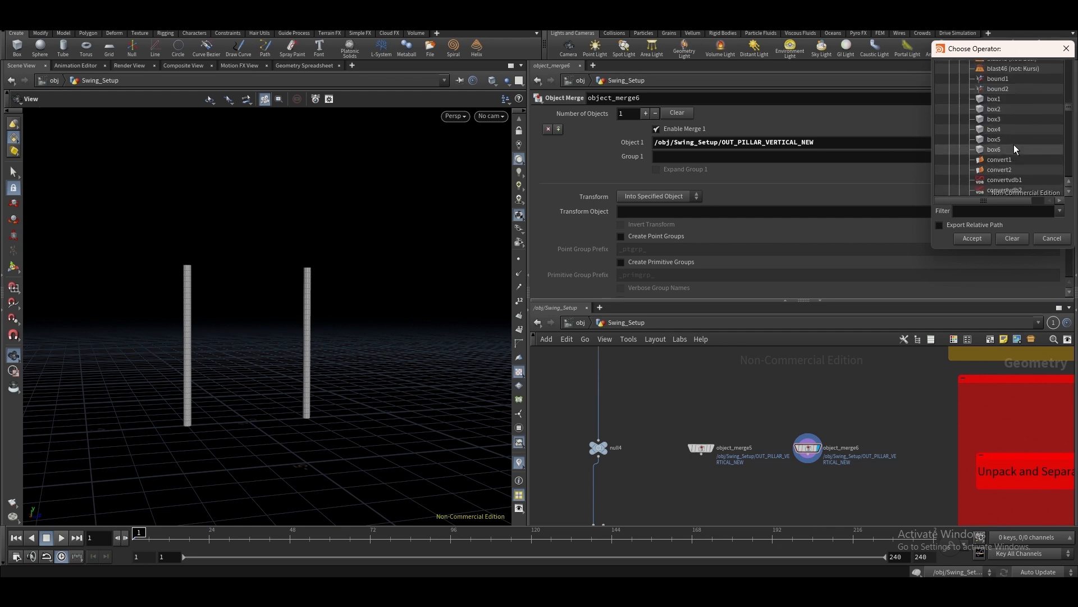
scroll(1016, 148, down, 5)
scroll(1018, 151, down, 8)
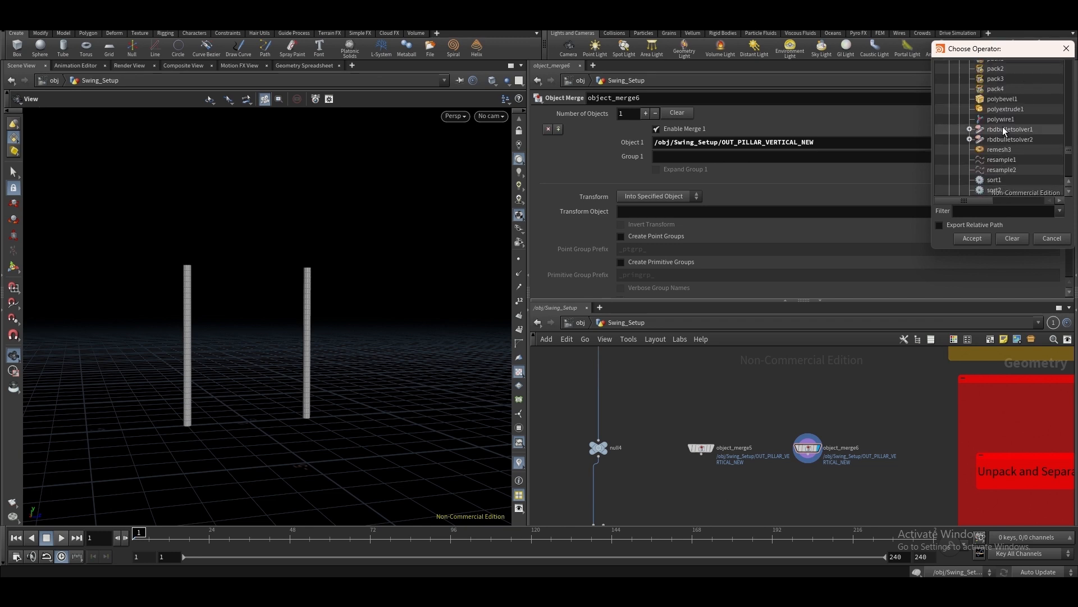
double_click(997, 119)
Display object_merge5 and inspect the two vertical pillars up close
scroll(812, 421, down, 5)
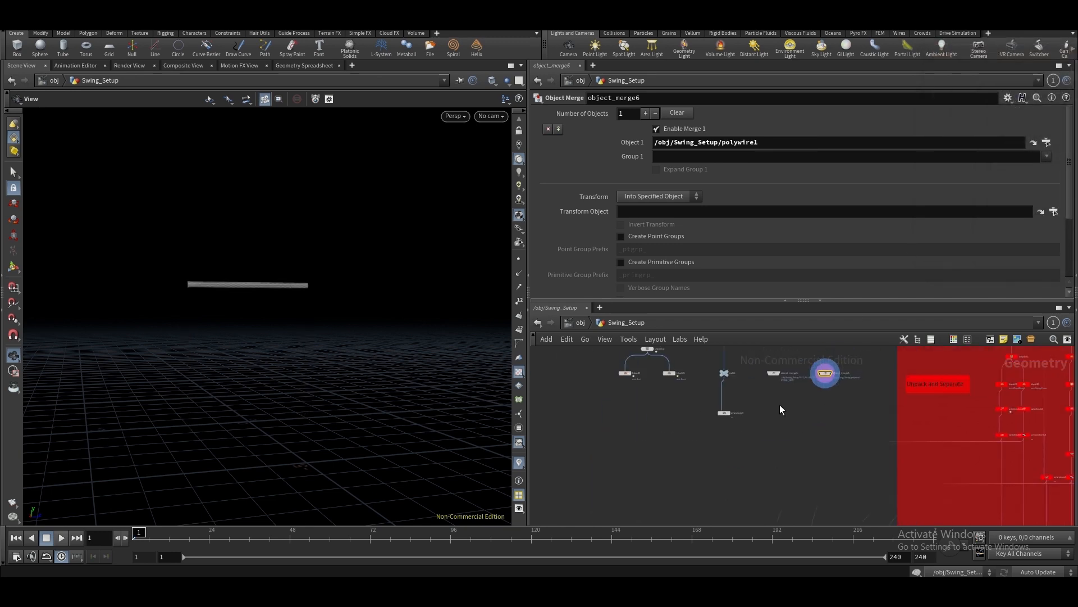
click(776, 373)
click(776, 373)
key(space+g)
drag(197, 291, 238, 291)
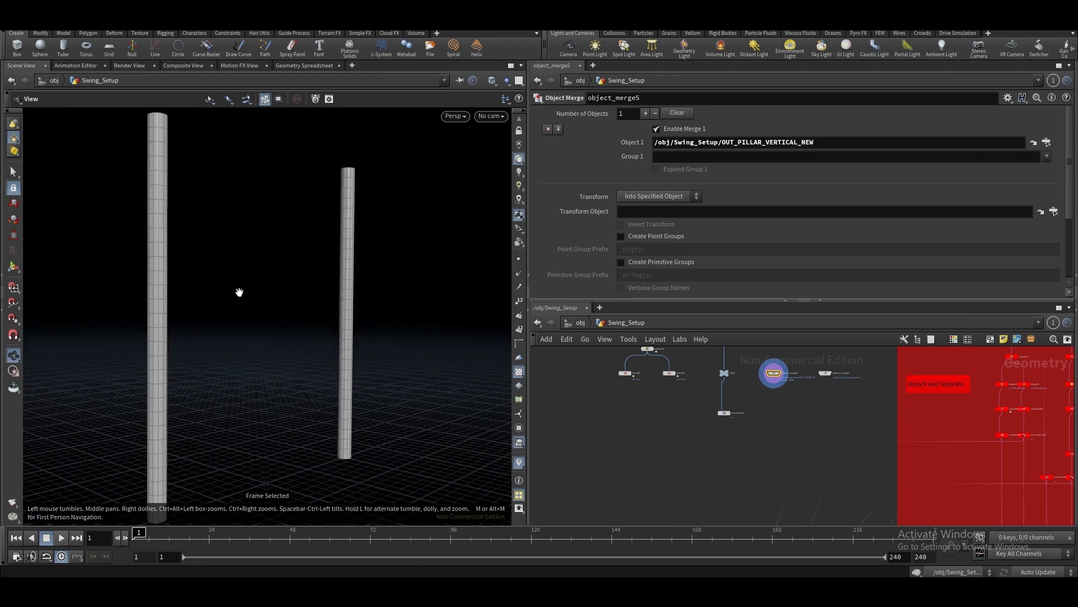
Add a Remesh node below object_merge5 and a second one below object_merge6, each wired to the Object Merge above it
scroll(785, 389, up, 2)
key(Tab)
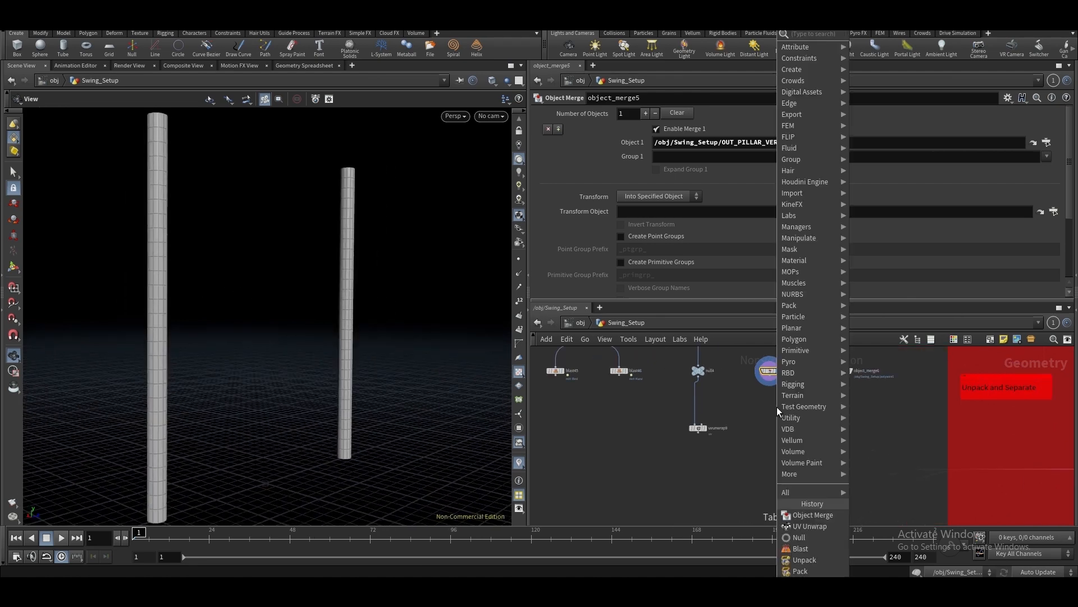
text(RE)
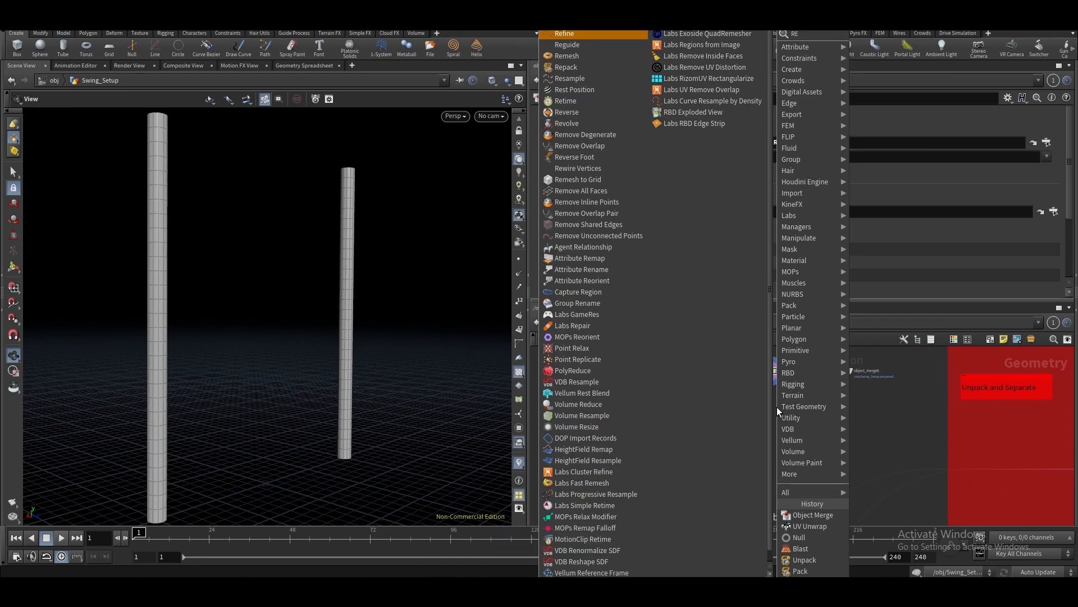
click(574, 53)
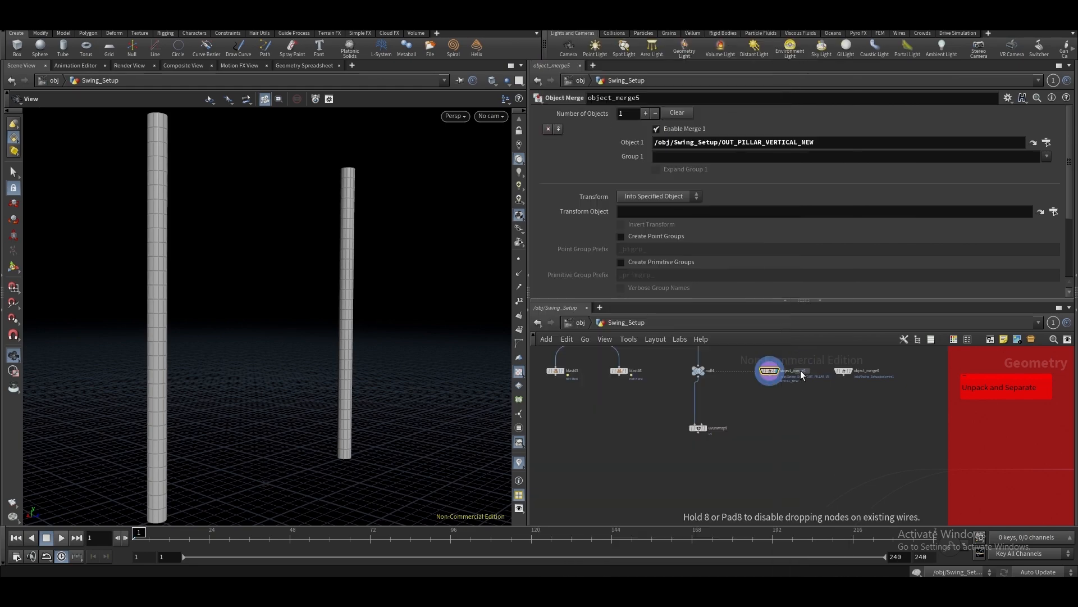
click(768, 428)
drag(445, 378, 344, 339)
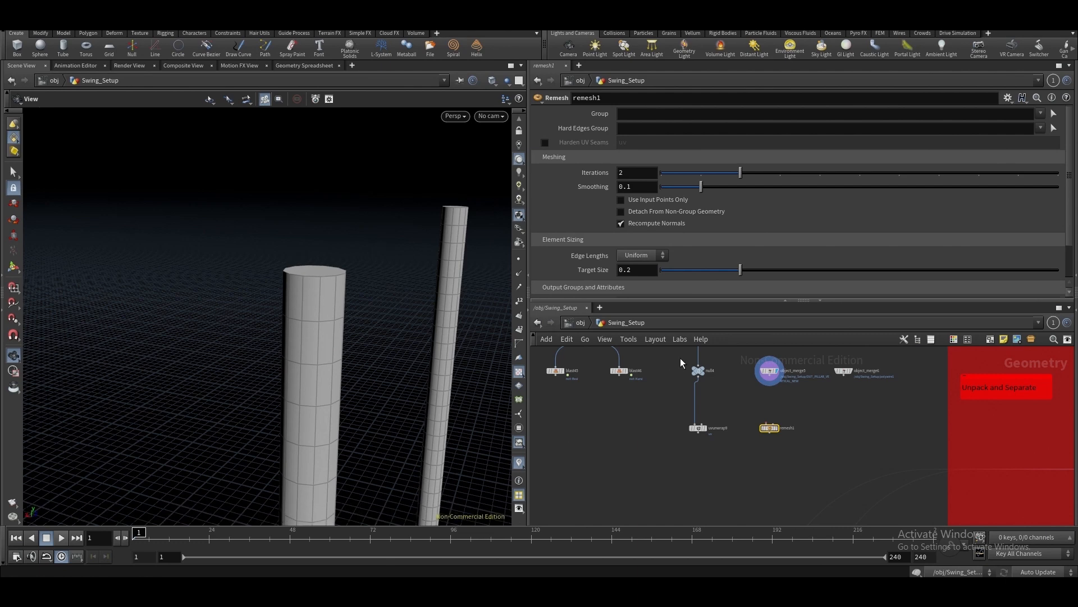
scroll(758, 396, up, 3)
drag(780, 364, 902, 440)
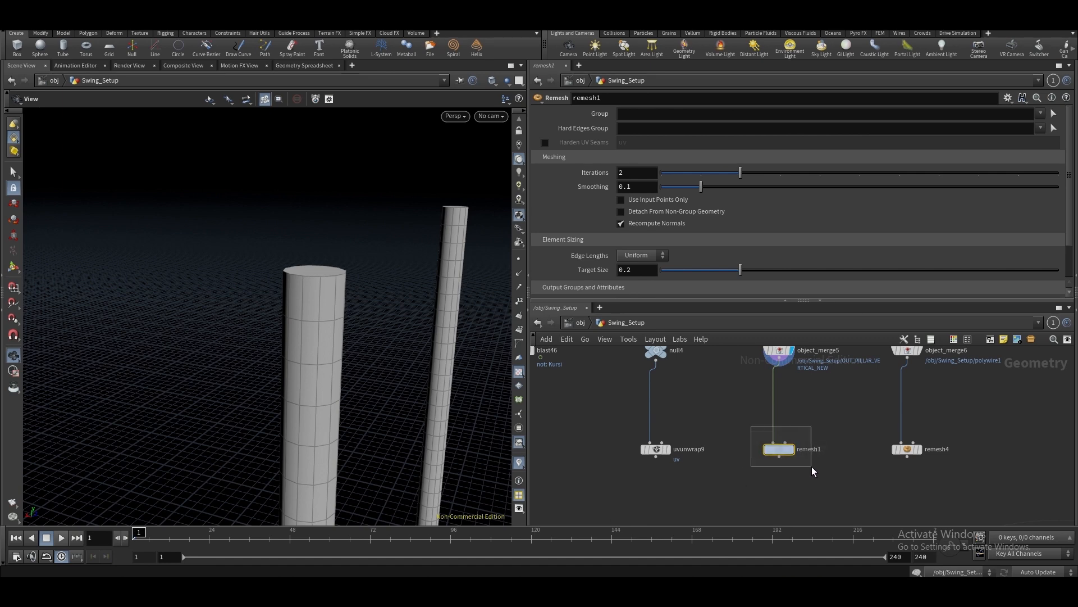
Display remesh1 on the vertical pillars and set its Target Size to 0.04
key(r)
drag(827, 455, 749, 482)
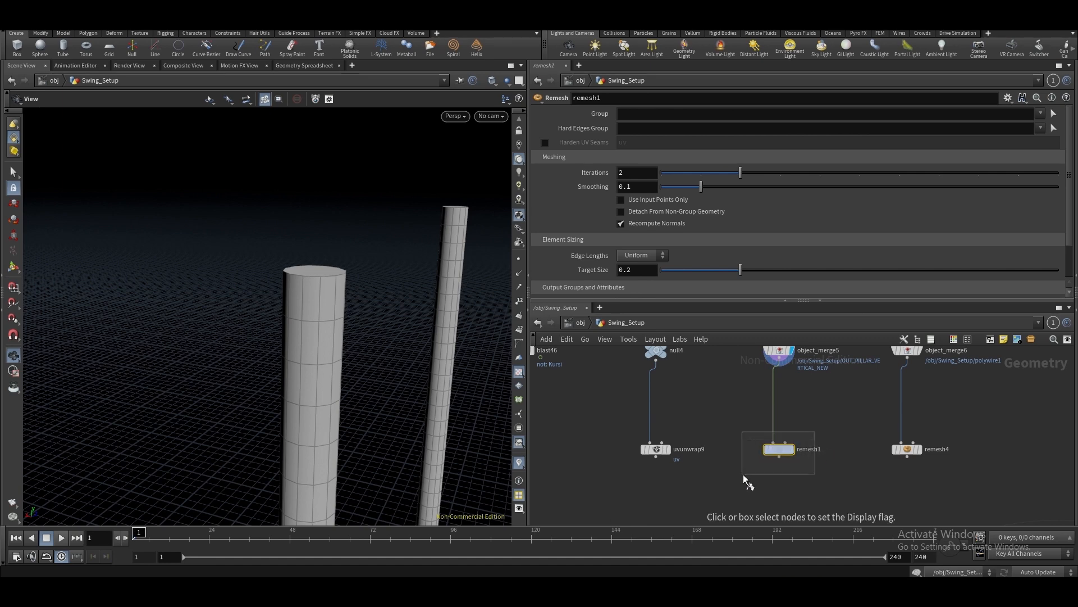
key(f)
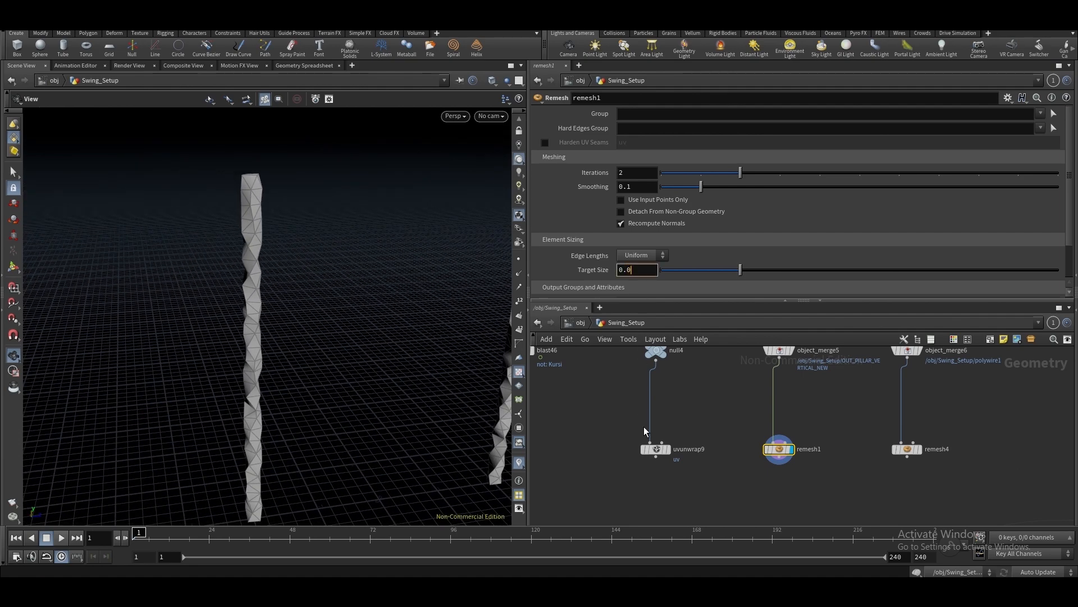
key(Return)
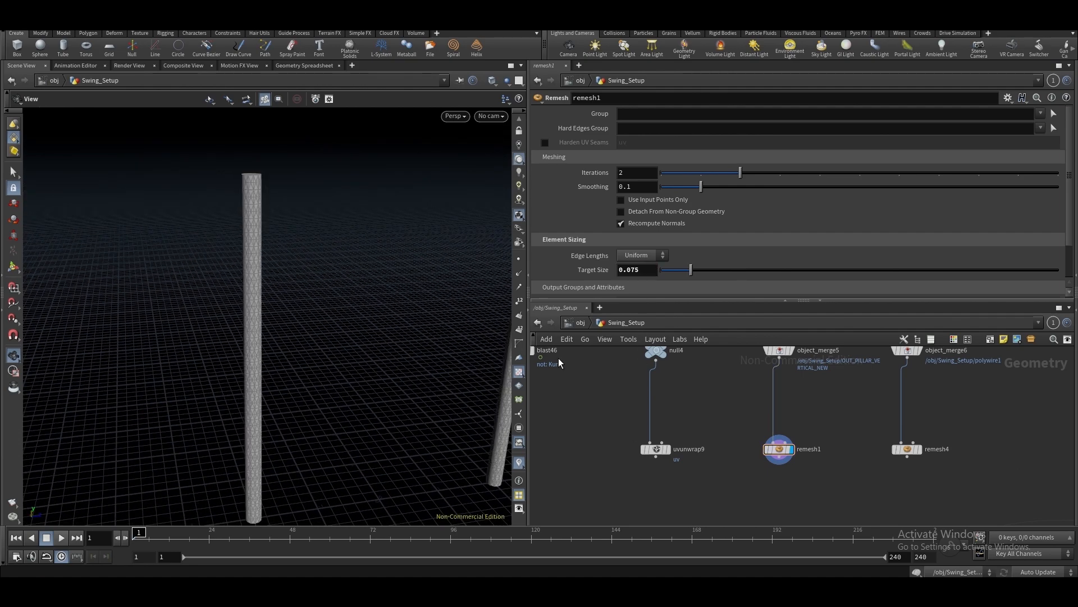
drag(284, 272, 392, 255)
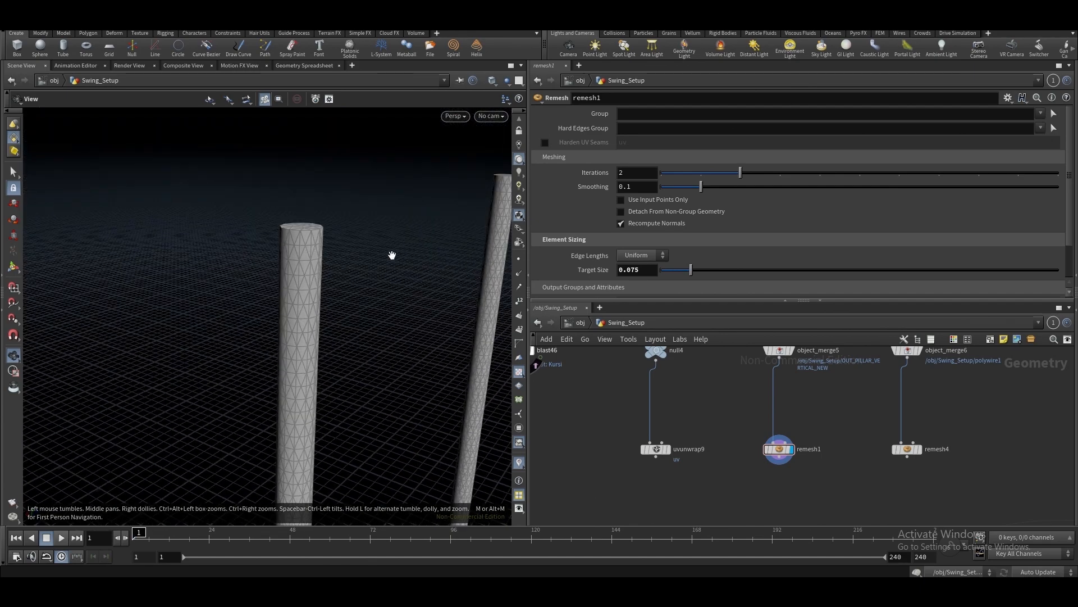
click(643, 267)
text(4)
key(Return)
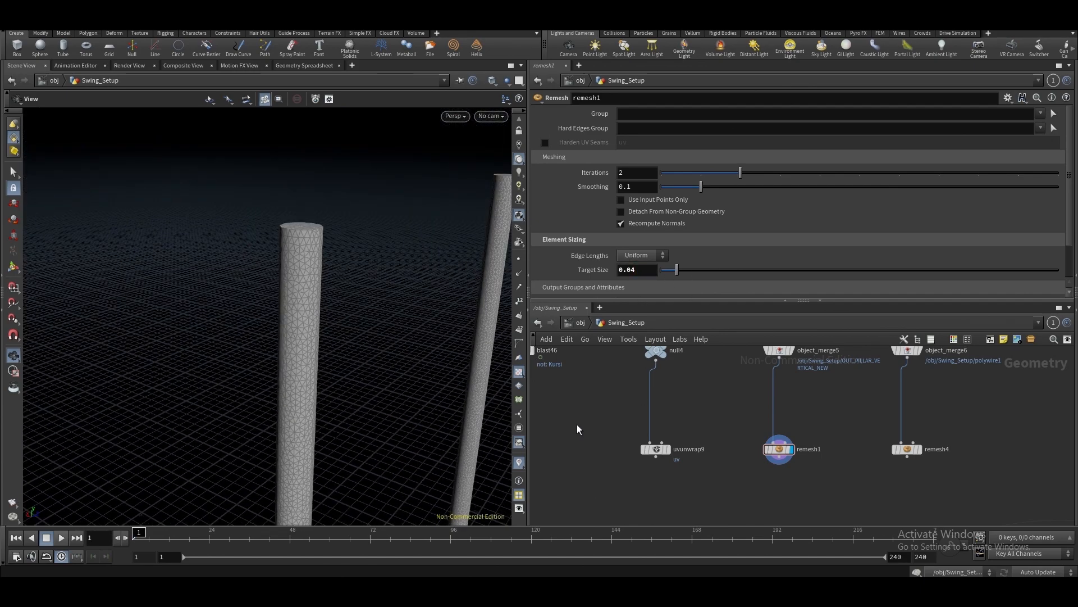
Give remesh4 on the horizontal pillar a Target Size of 0.04 and display it
drag(351, 356, 328, 323)
drag(953, 471, 953, 471)
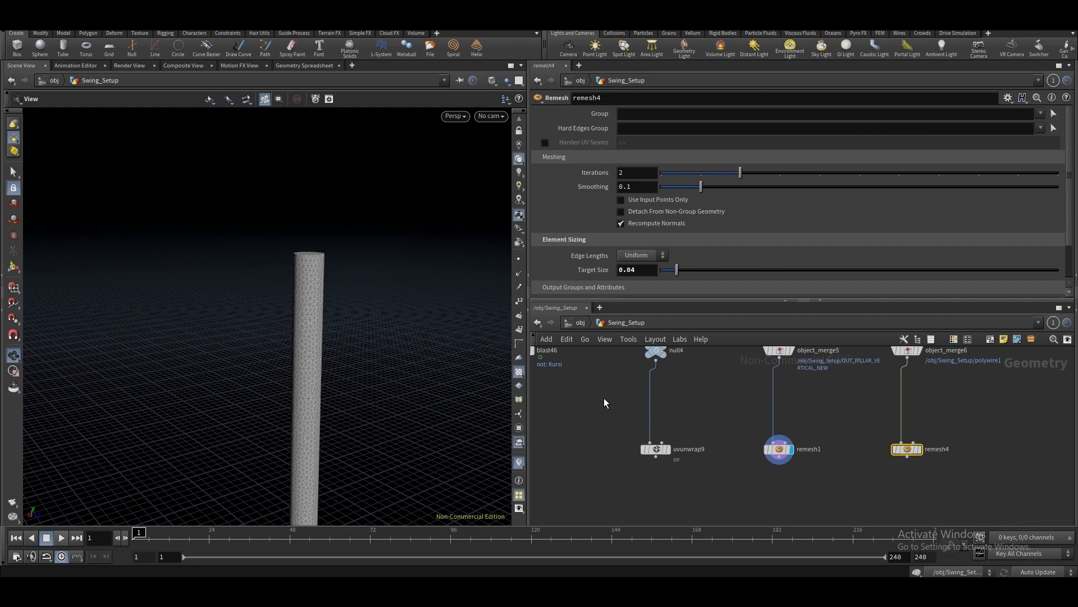
key(space+h)
click(919, 449)
drag(265, 219, 378, 295)
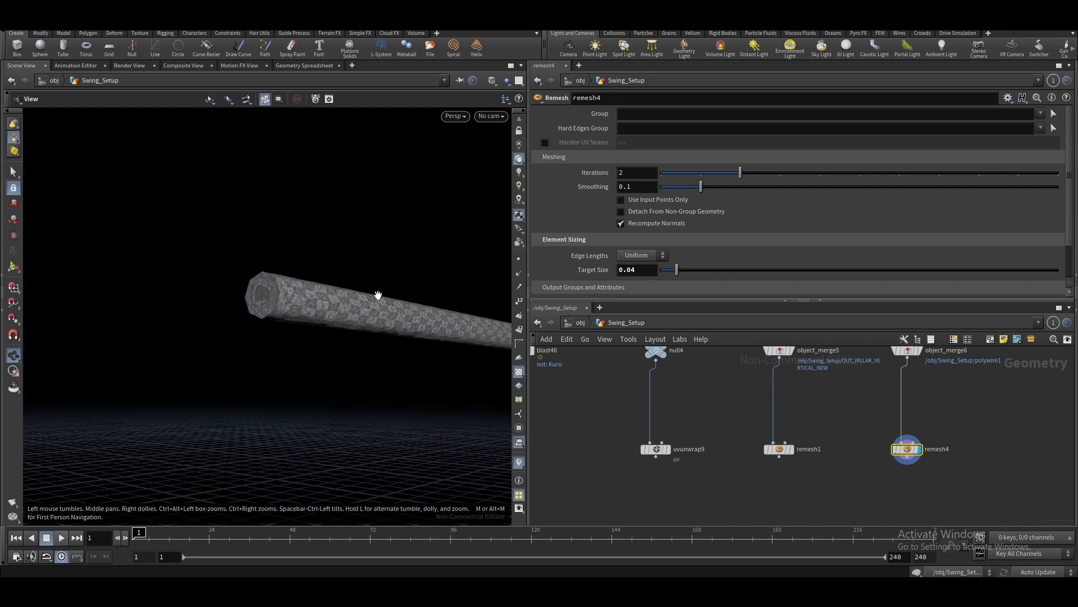
Add a UV Unwrap node after remesh1 and display it
click(790, 449)
key(Tab)
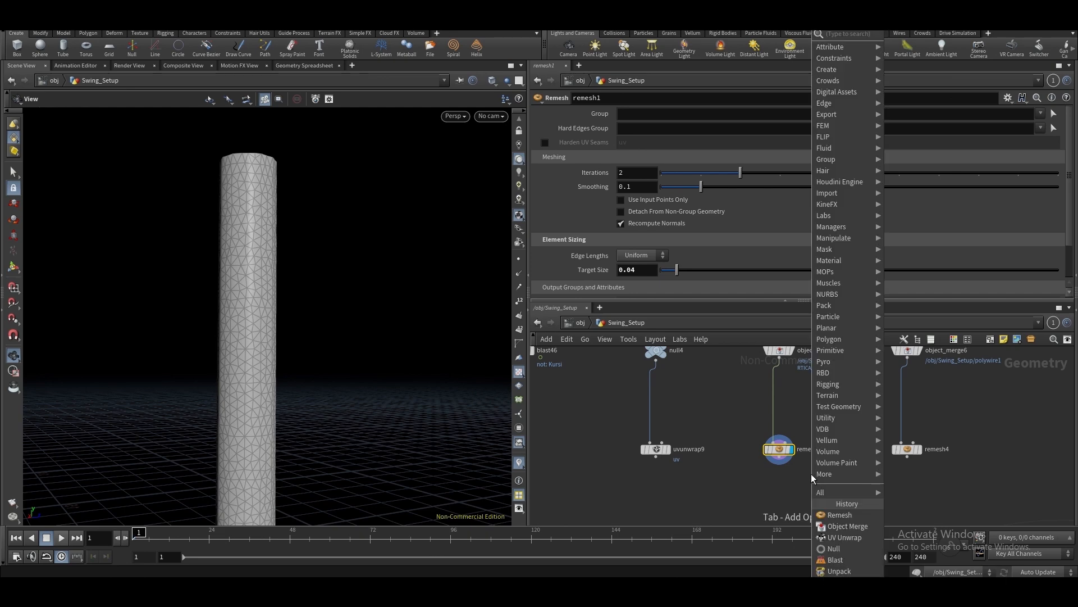
text(UVUN)
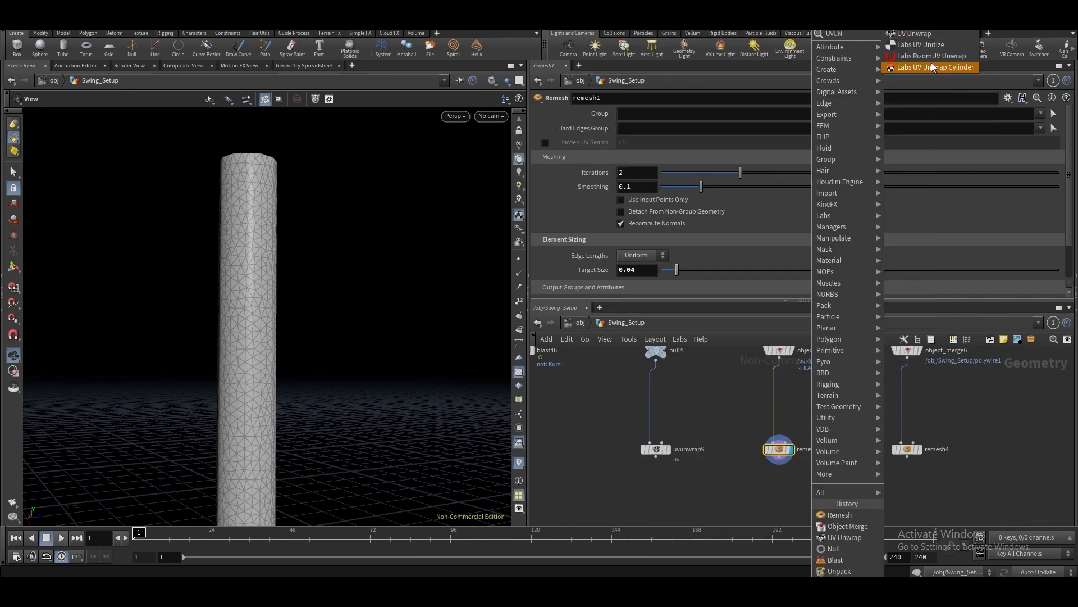
click(925, 42)
click(785, 510)
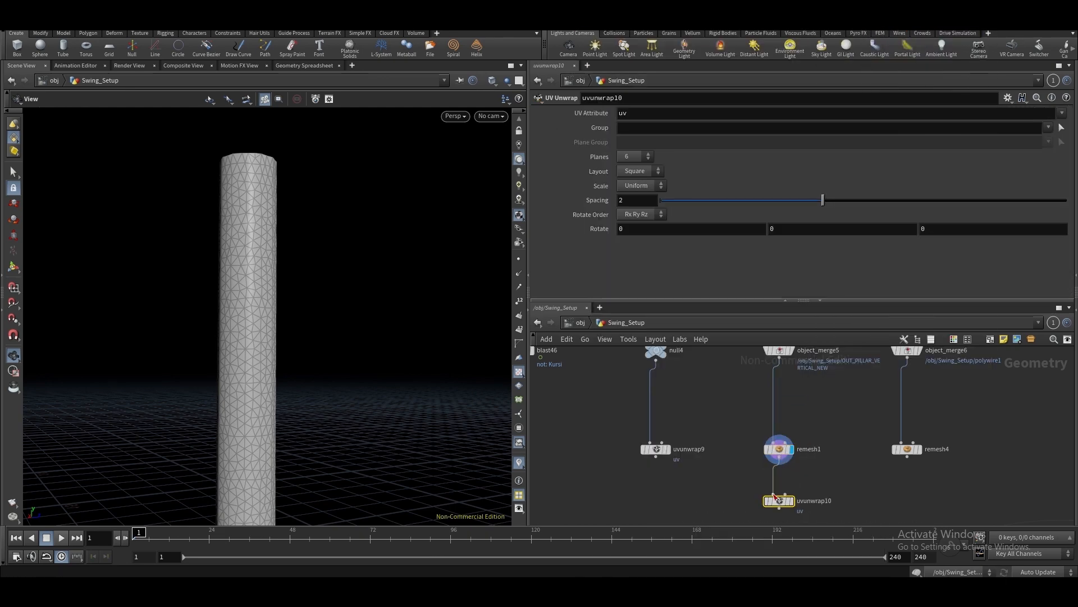
middle_drag(810, 478, 800, 421)
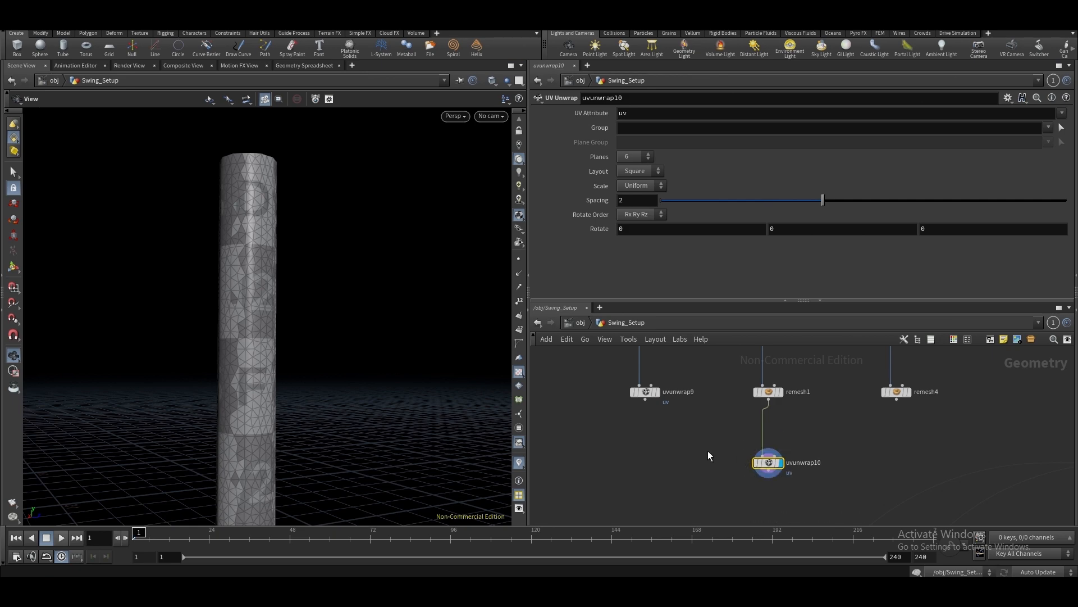
Set the Scale of uvunwrap10 to None and check the checker pattern on the vertical pillar
drag(358, 254, 457, 234)
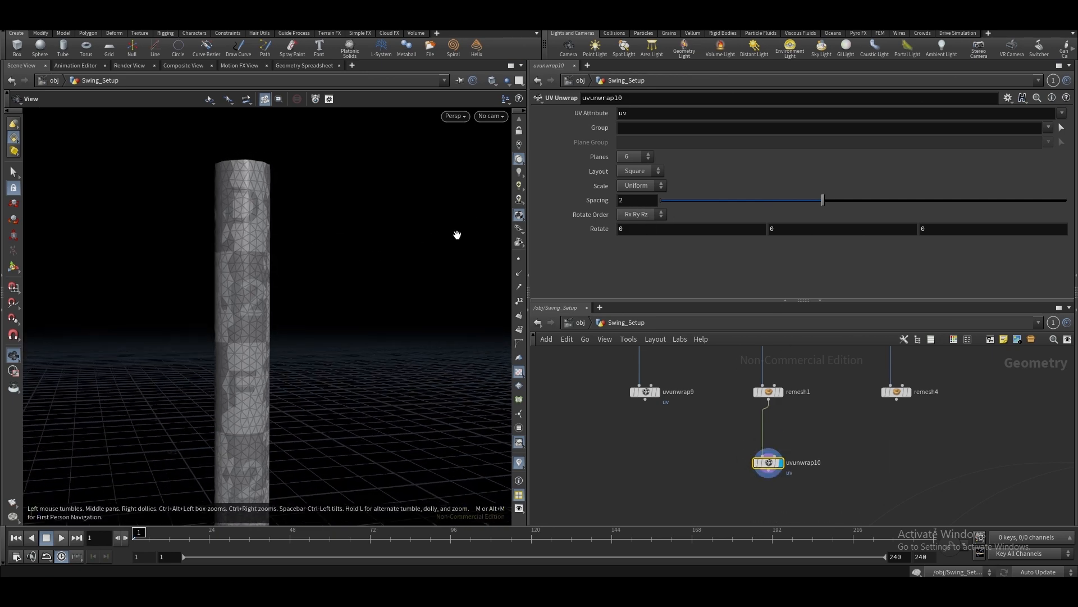
drag(284, 320, 277, 268)
click(641, 186)
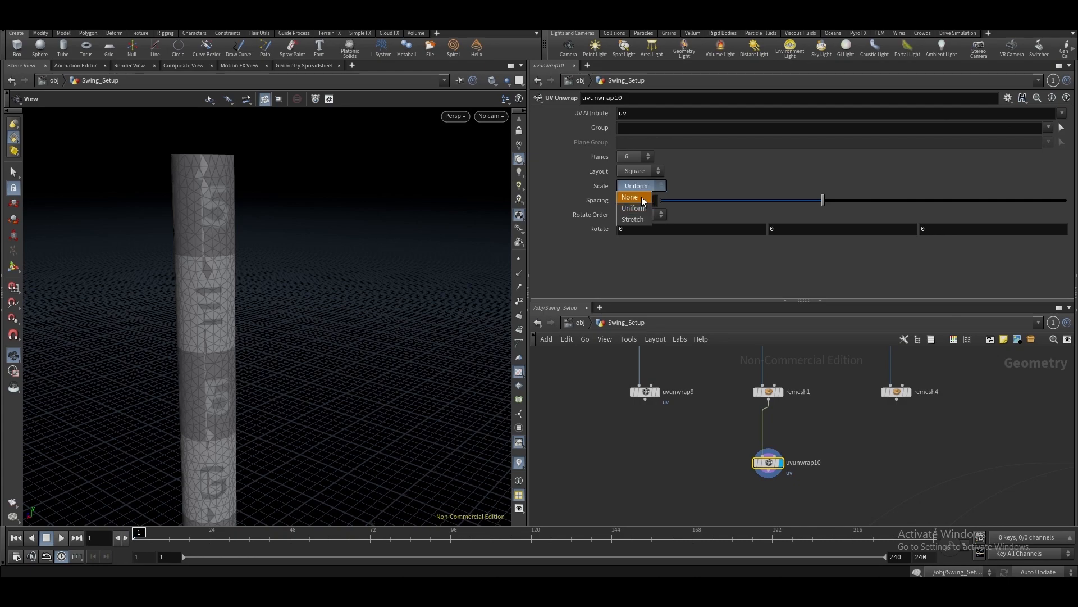
click(642, 199)
drag(241, 300, 214, 252)
right_drag(212, 236, 298, 292)
drag(298, 291, 228, 274)
right_drag(333, 292, 342, 333)
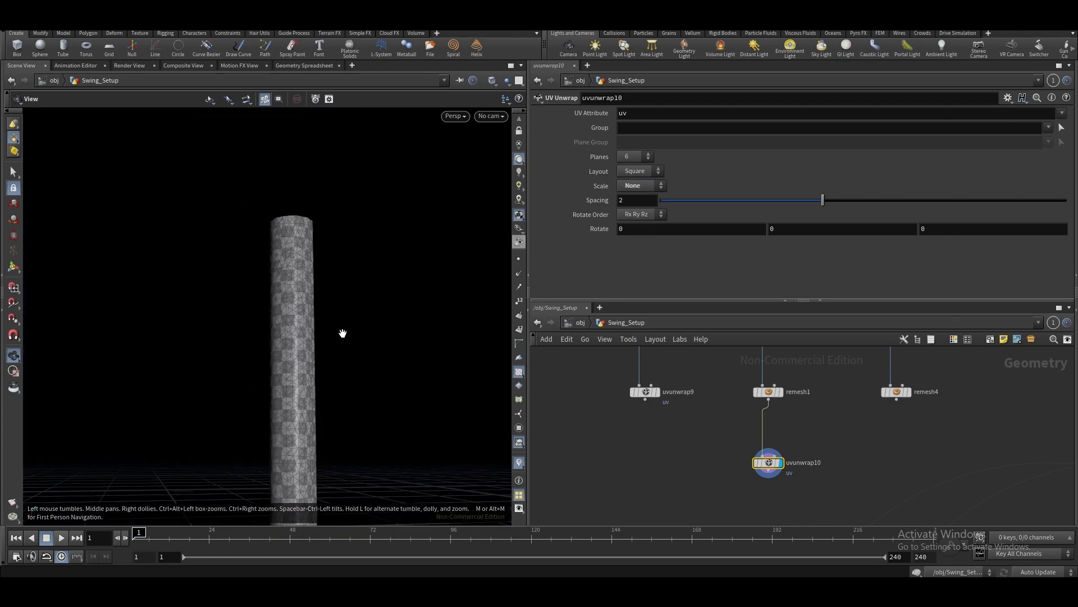
drag(342, 333, 358, 286)
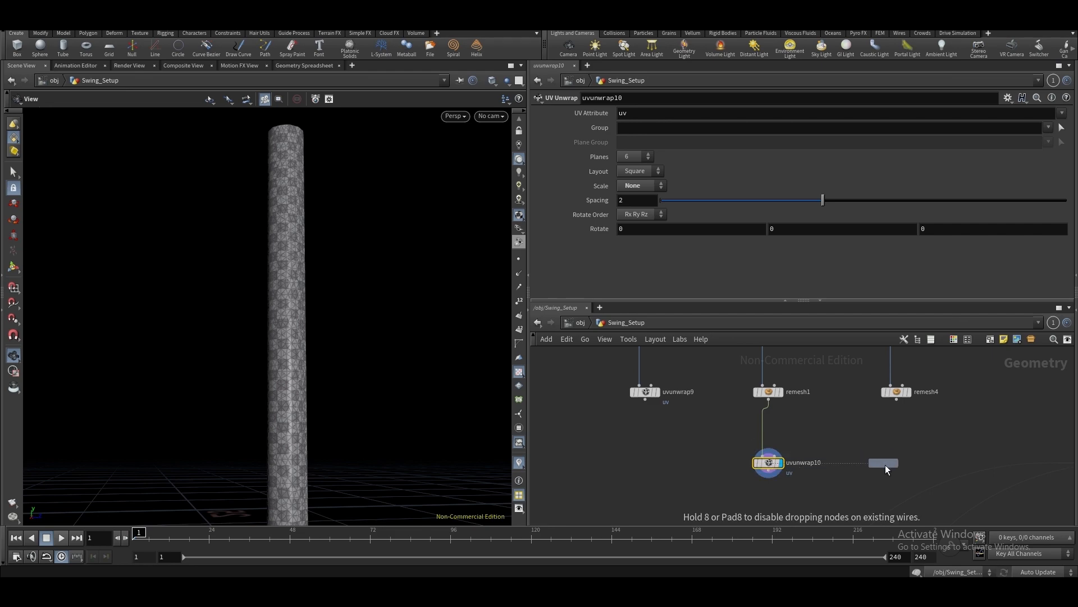
Place a copy of uvunwrap10 below remesh4 and enable Harden UV Seams on remesh4, with remesh4 displayed
click(897, 462)
click(897, 392)
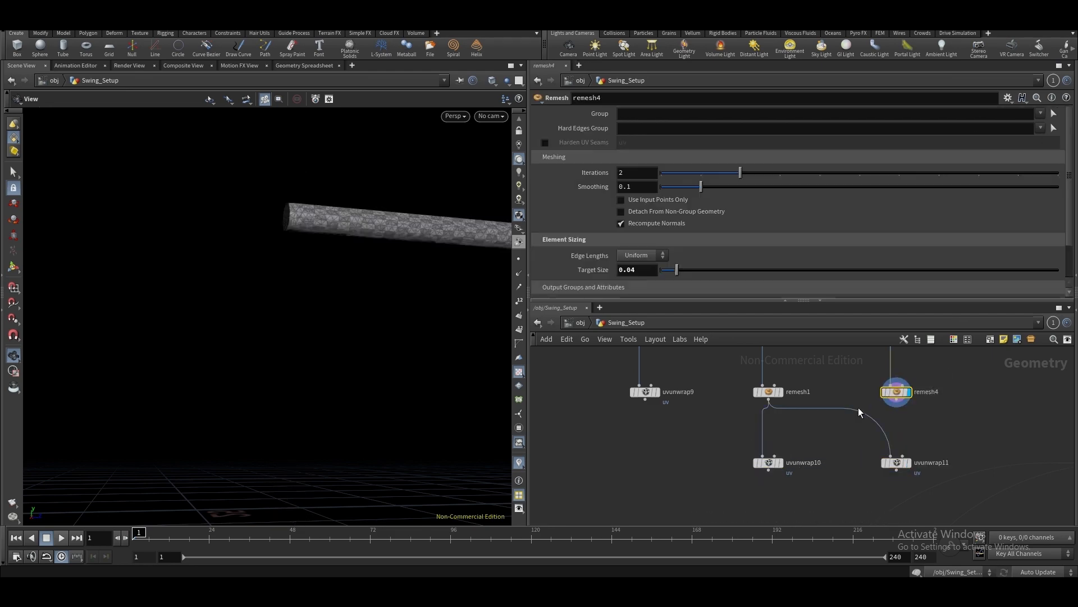
key(f)
drag(354, 224, 292, 286)
right_drag(293, 286, 250, 270)
drag(241, 290, 304, 280)
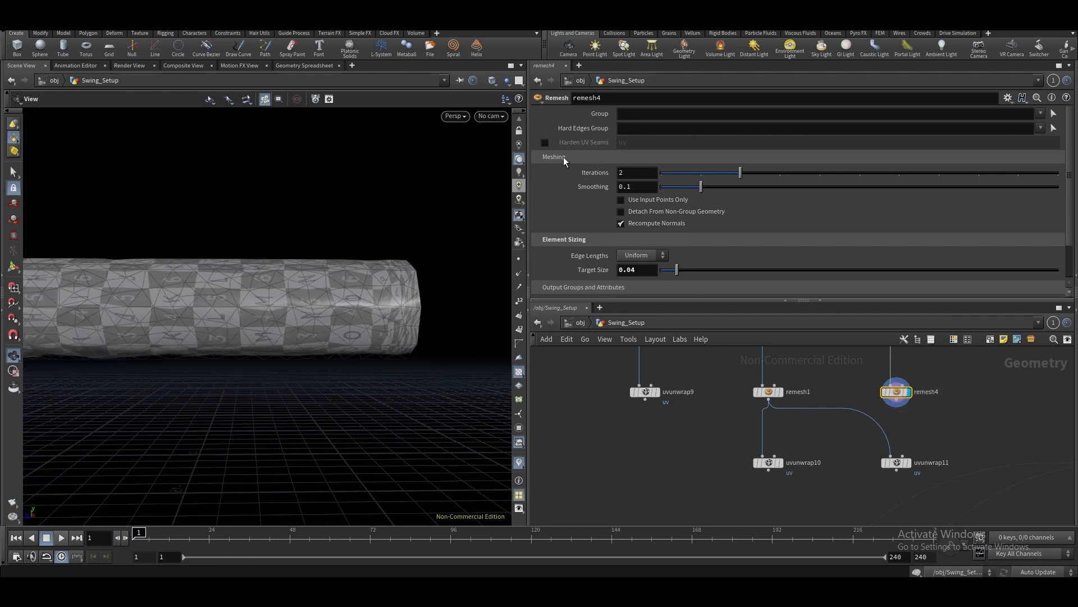
click(545, 143)
drag(315, 247, 337, 297)
scroll(909, 453, up, 3)
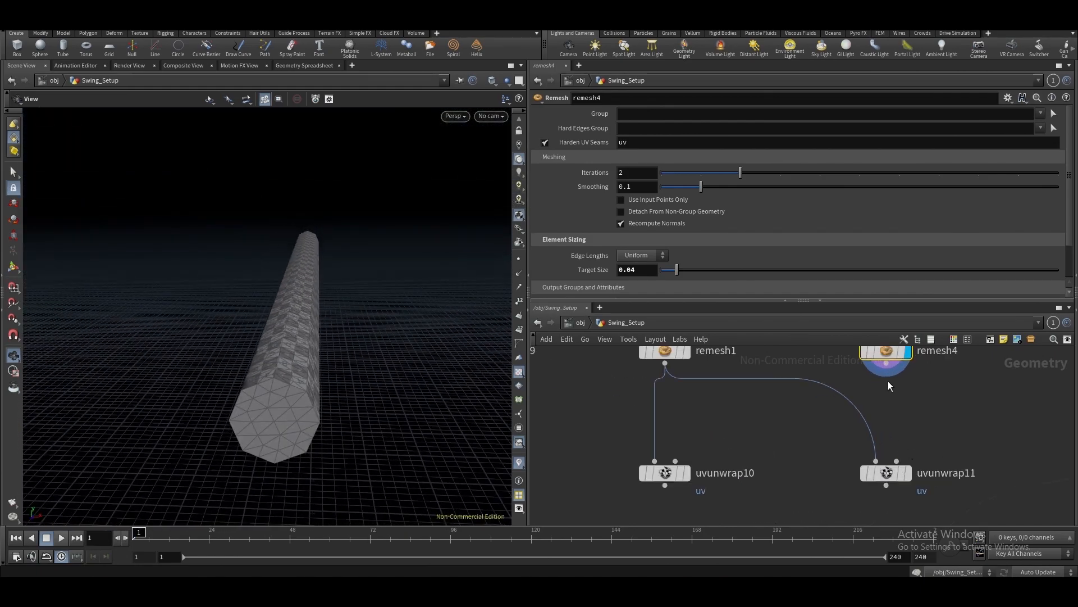
Wire remesh4 into the copied UV Unwrap, display it and check the UVs along the horizontal pillar
drag(863, 488, 863, 487)
key(r)
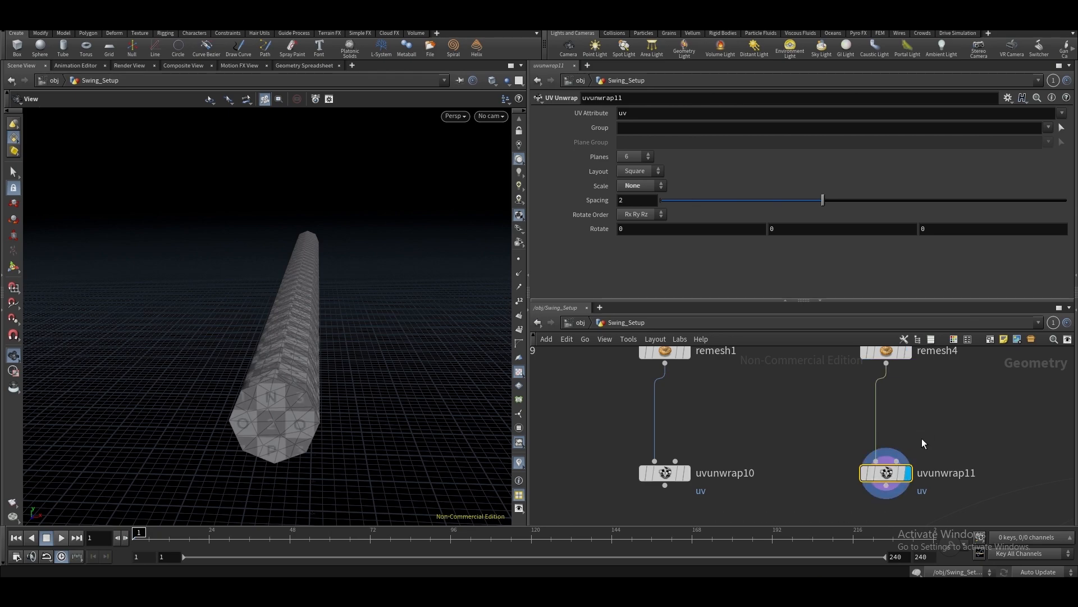
drag(328, 373, 487, 338)
scroll(833, 430, down, 10)
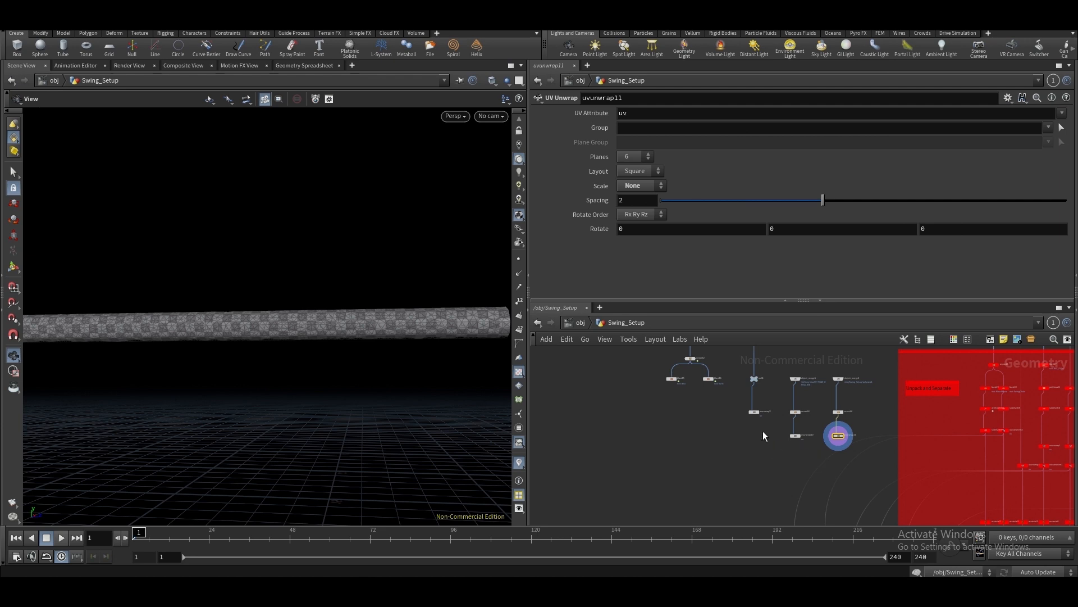
Move uvunwrap9 down into line with the two pillar UV Unwrap nodes
middle_drag(858, 429, 689, 443)
scroll(810, 413, up, 4)
middle_drag(850, 477, 993, 417)
middle_drag(663, 407, 771, 455)
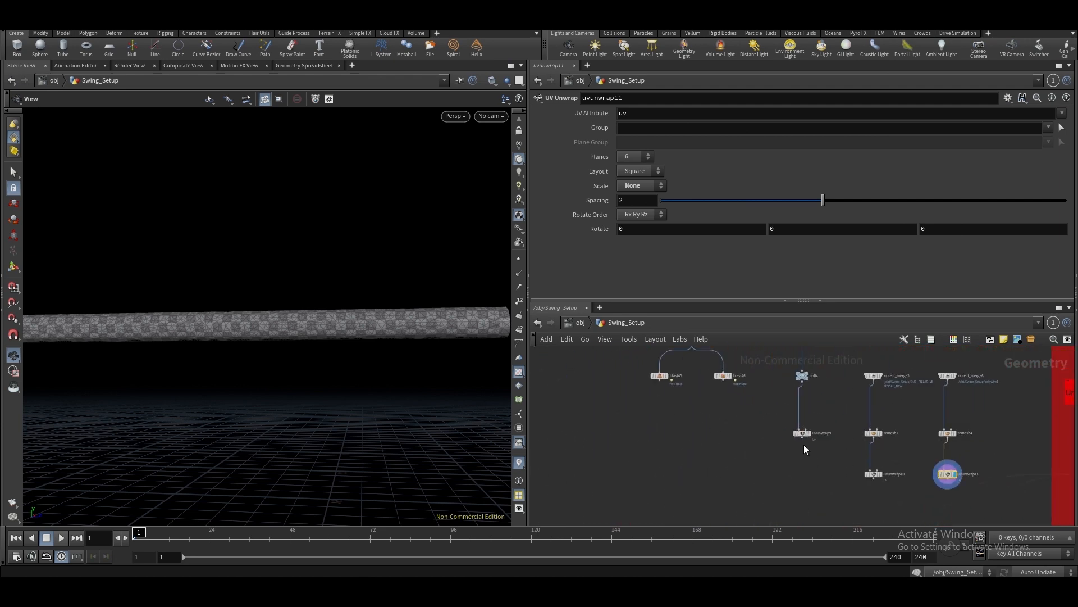
drag(806, 433, 807, 474)
Display the Besi and Kursi blast nodes in turn to inspect the chains and the seat
middle_drag(723, 395, 734, 438)
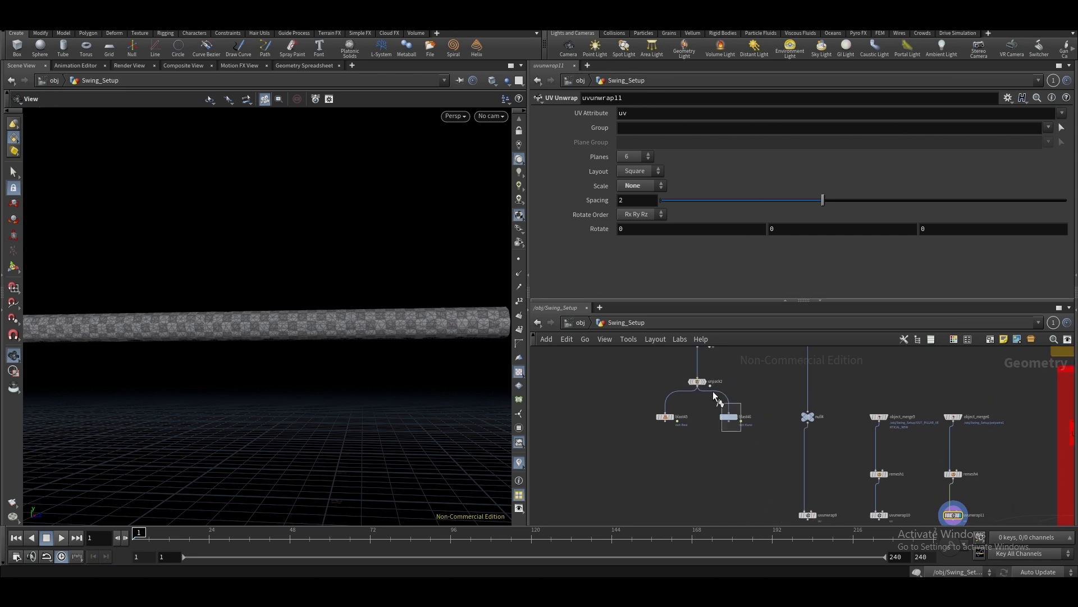
drag(713, 392, 712, 391)
key(r)
key(r)
drag(701, 447, 669, 417)
key(f)
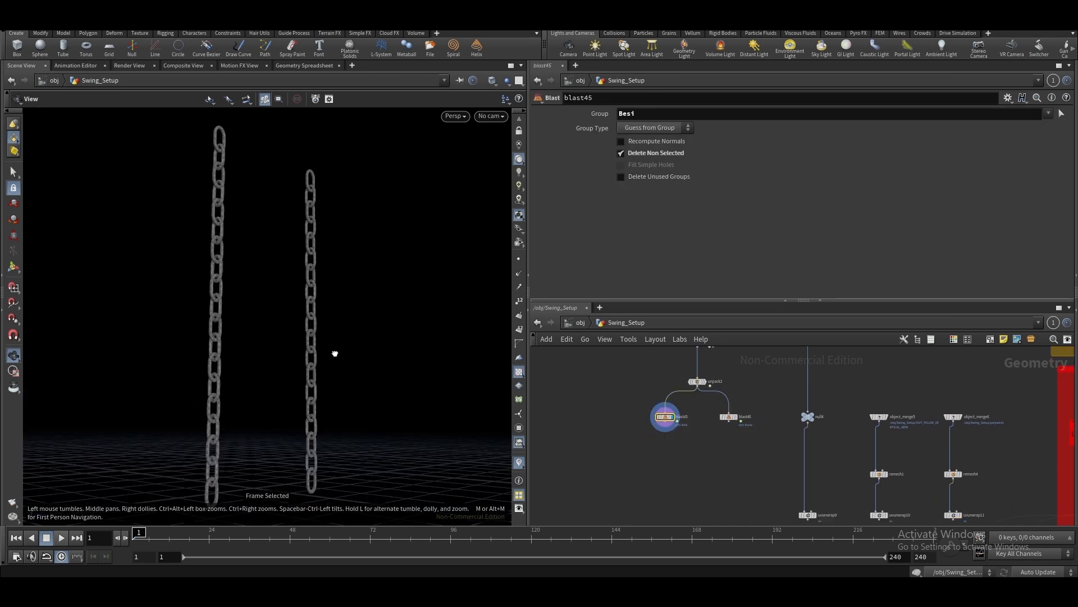
drag(749, 445, 730, 415)
key(r)
Add a Material node below the Besi blast node
scroll(696, 423, down, 1)
middle_drag(702, 446, 694, 416)
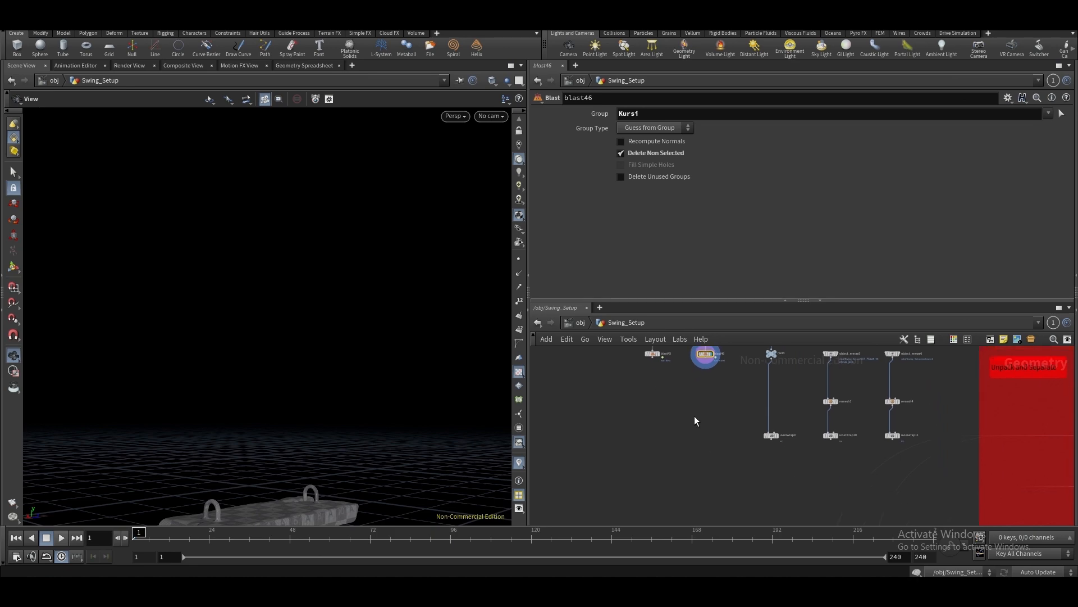
key(Tab)
text(MATER)
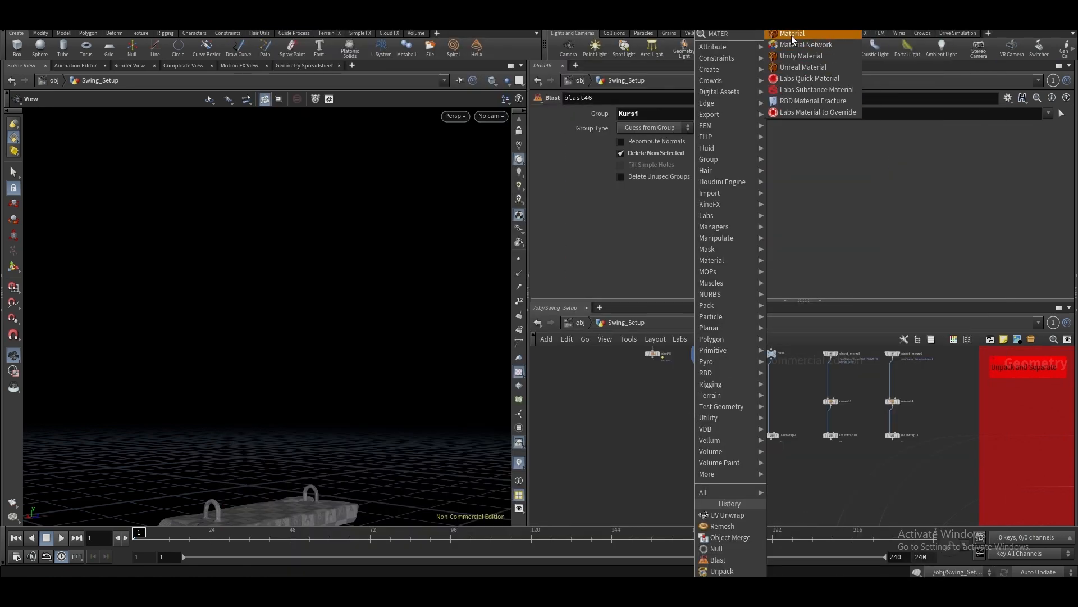
click(792, 34)
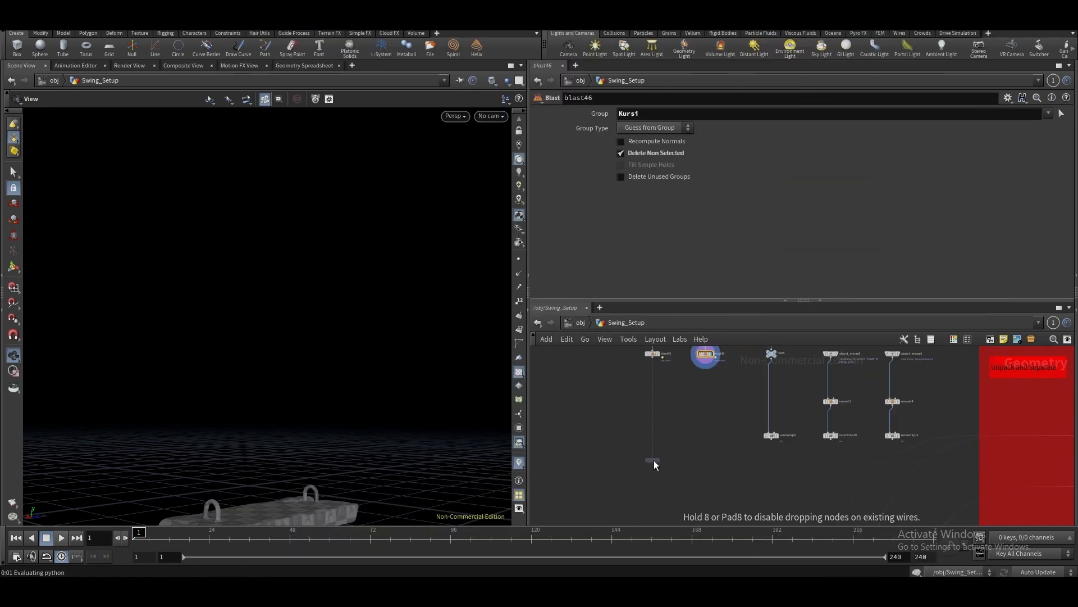
click(653, 460)
scroll(661, 412, up, 1)
middle_drag(649, 416, 644, 448)
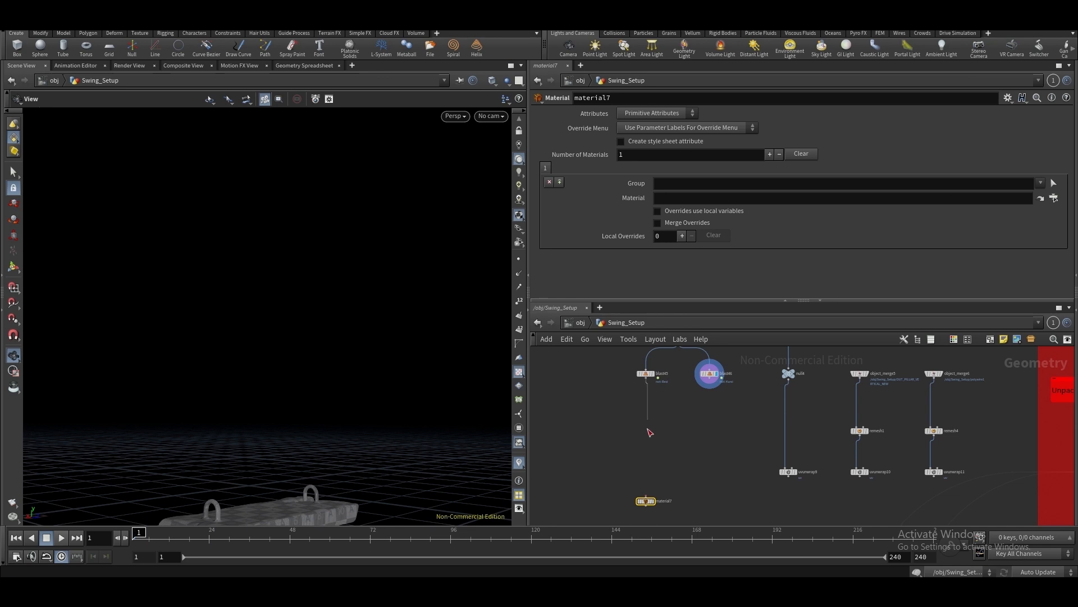
Wire the Besi blast into the Material node and add connected copies below the Kursi blast and the three UV Unwrap nodes
drag(648, 429, 862, 483)
middle_drag(818, 481, 774, 430)
scroll(773, 429, up, 2)
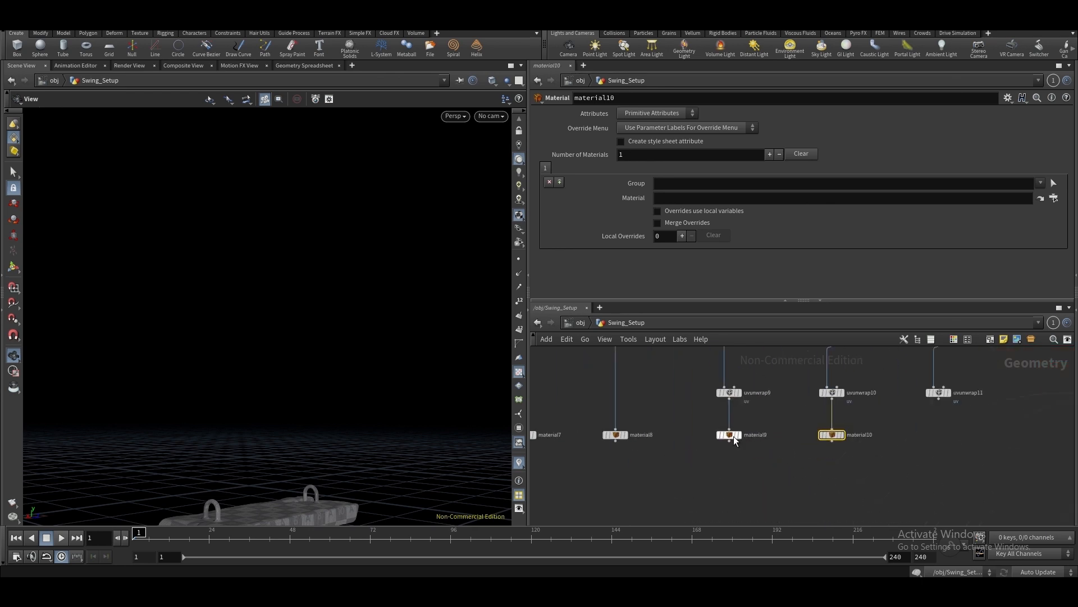
scroll(736, 439, up, 1)
alt+drag(737, 439, 958, 438)
drag(979, 390, 952, 429)
middle_drag(959, 438, 782, 447)
scroll(782, 448, down, 2)
drag(782, 445, 751, 470)
Add a Merge node below the row of five Material nodes
scroll(756, 444, down, 3)
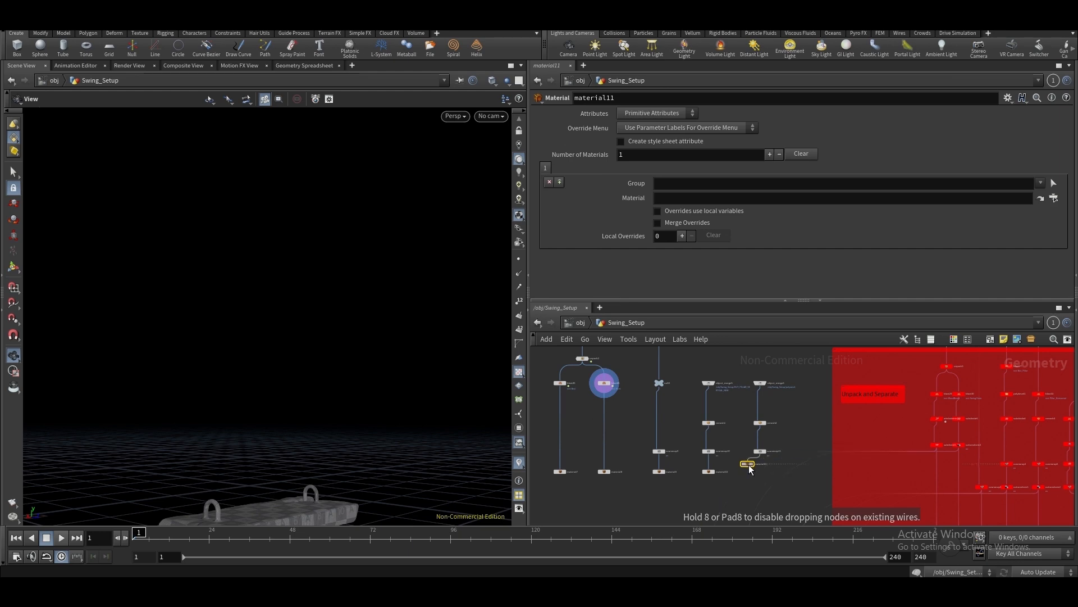
key(Tab)
text(merge)
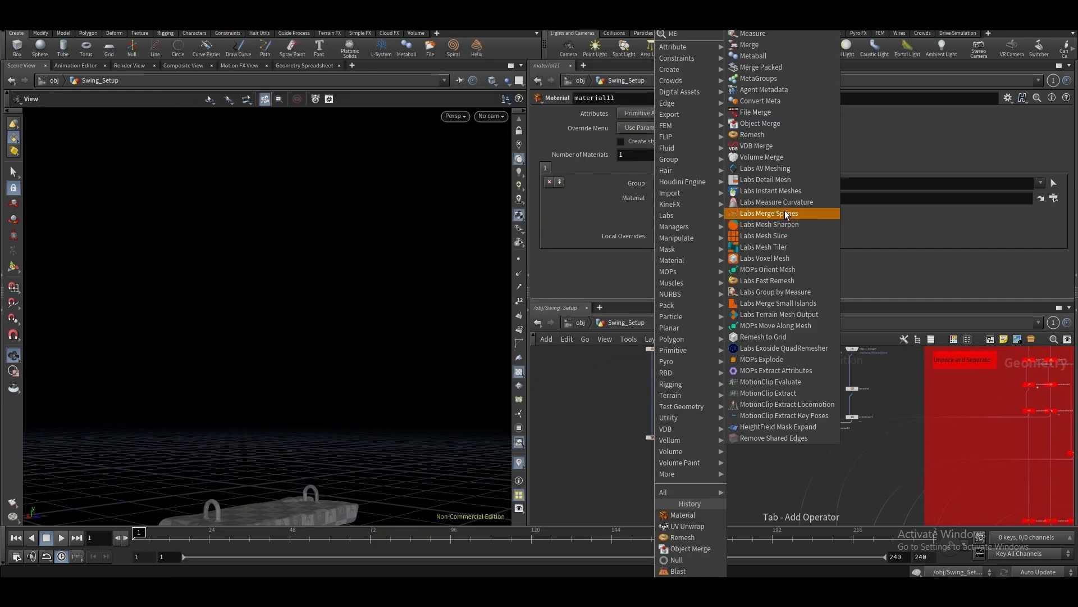
click(749, 34)
click(716, 471)
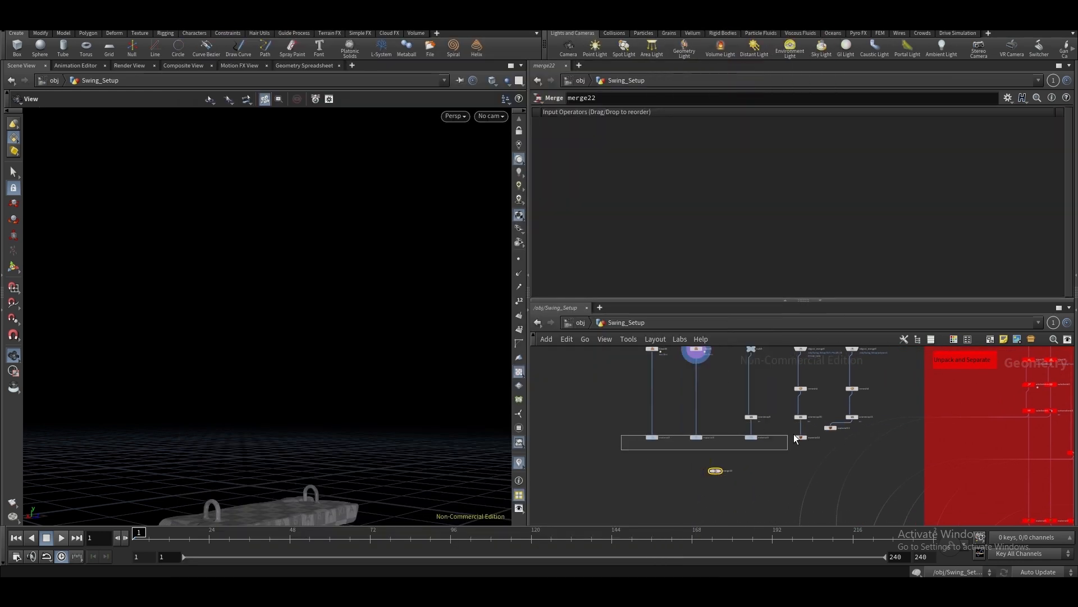
Wire all five Material nodes into the new Merge node, display it and frame the merged swing in the viewport
drag(794, 436, 701, 482)
scroll(833, 434, up, 3)
click(653, 491)
key(space+f)
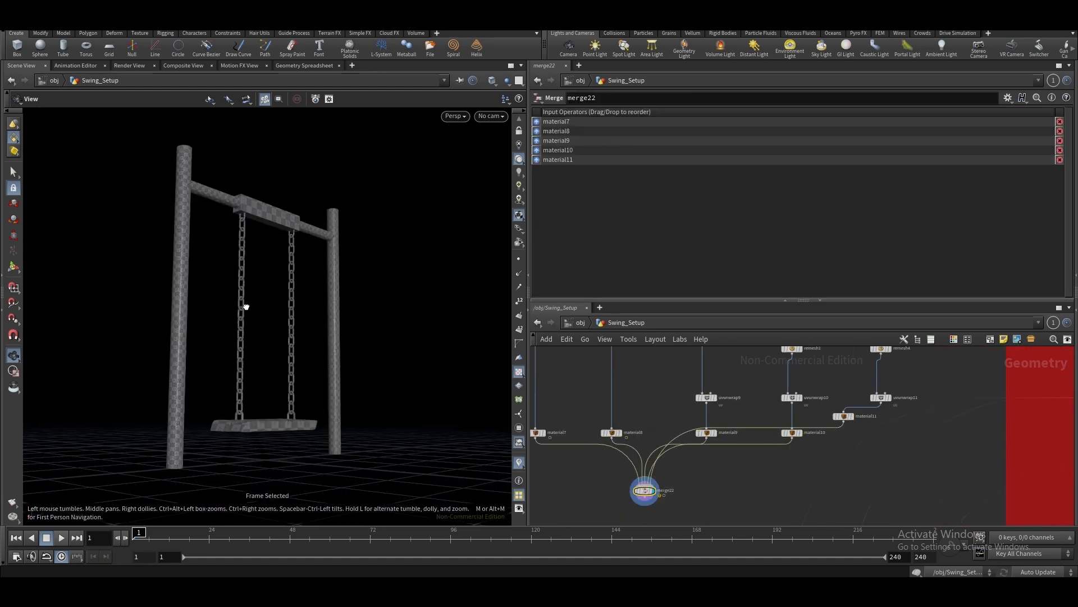
drag(244, 307, 282, 363)
scroll(670, 461, down, 3)
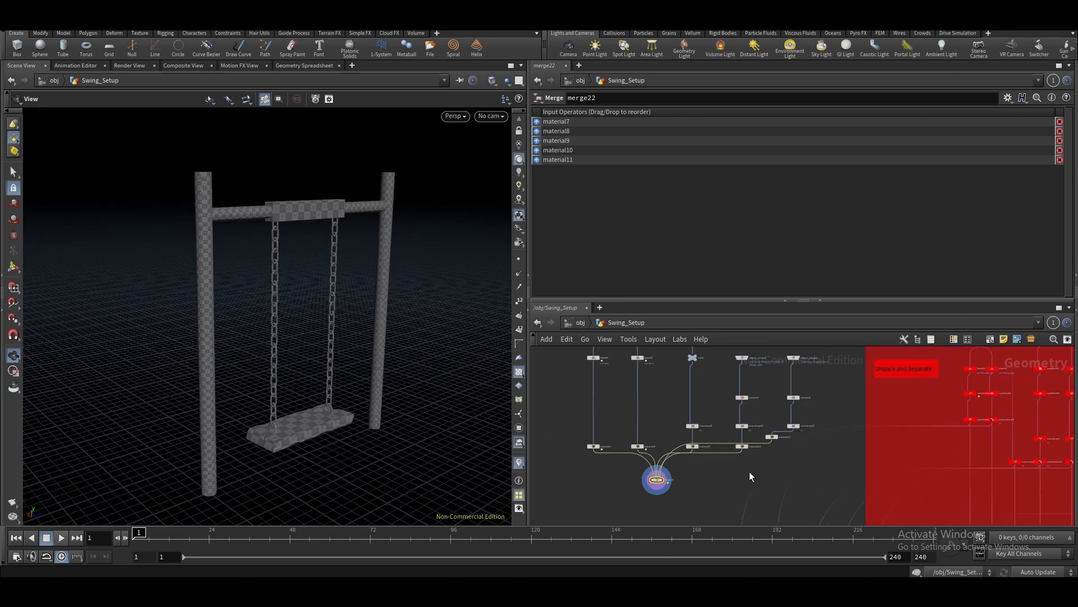
Display the Box_Pillar blast node in the Unpack and Separate network to examine the separated box geometry
middle_drag(938, 451, 778, 474)
scroll(617, 474, up, 2)
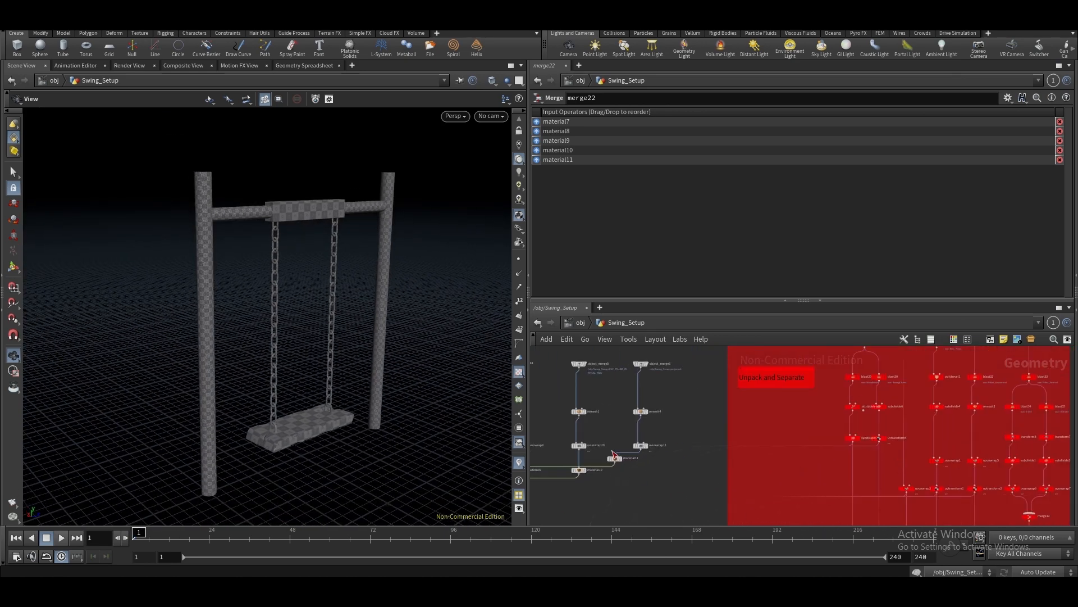
middle_drag(624, 433, 688, 467)
scroll(797, 471, down, 2)
scroll(880, 450, up, 2)
middle_drag(893, 449, 715, 435)
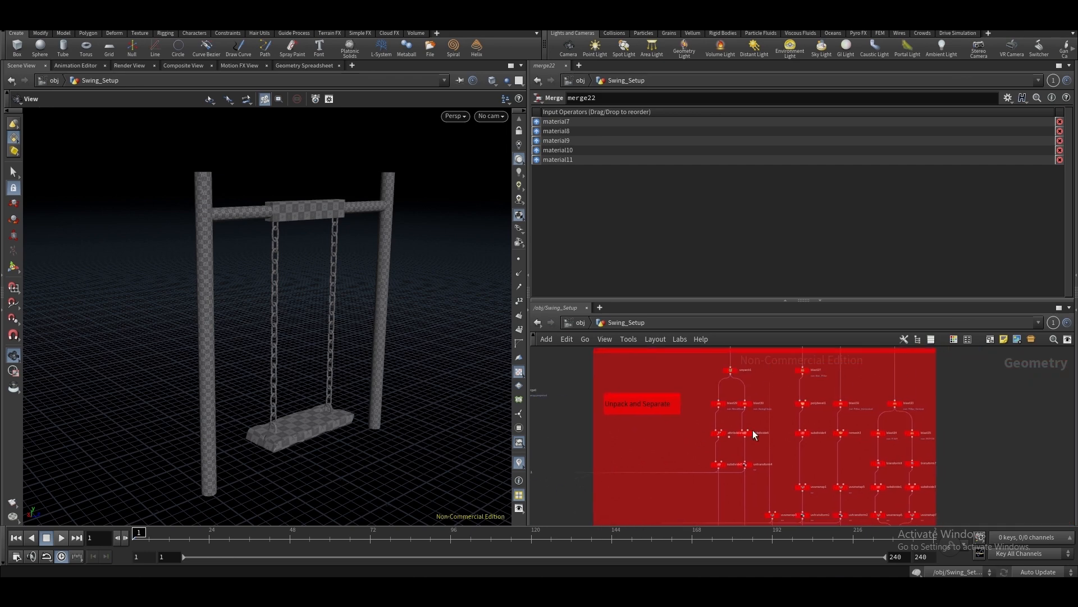
middle_drag(812, 453, 668, 490)
scroll(807, 376, up, 3)
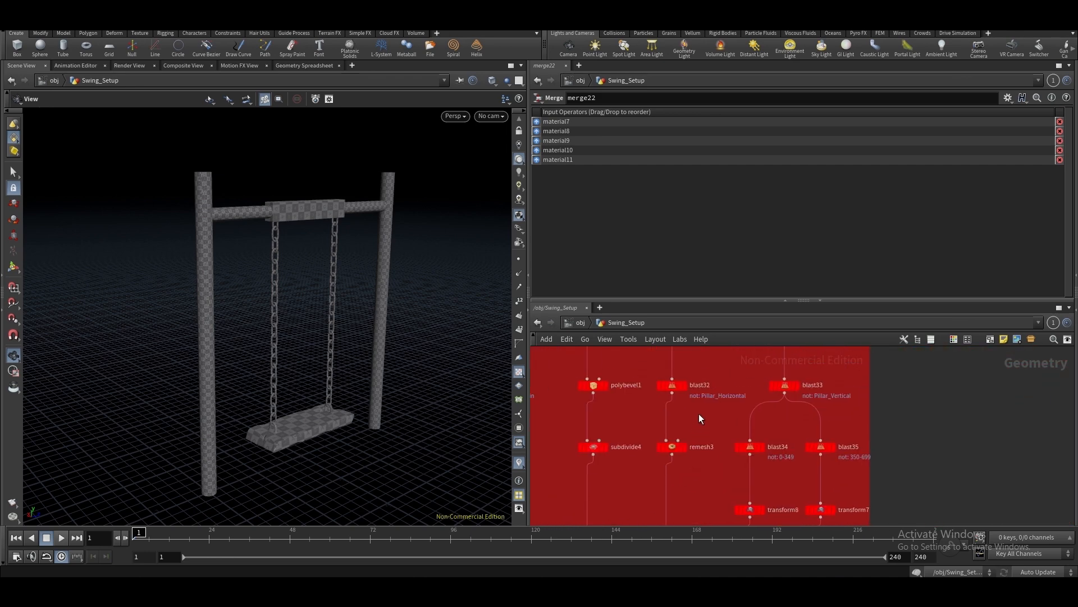
middle_drag(700, 414, 694, 460)
middle_drag(638, 393, 664, 465)
click(627, 433)
click(617, 434)
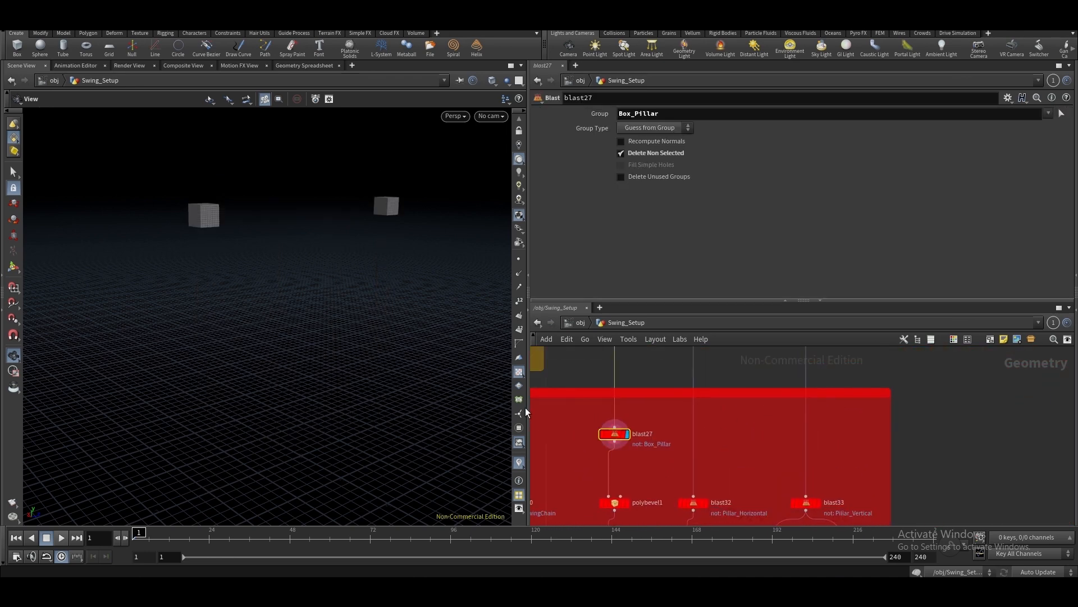
key(f)
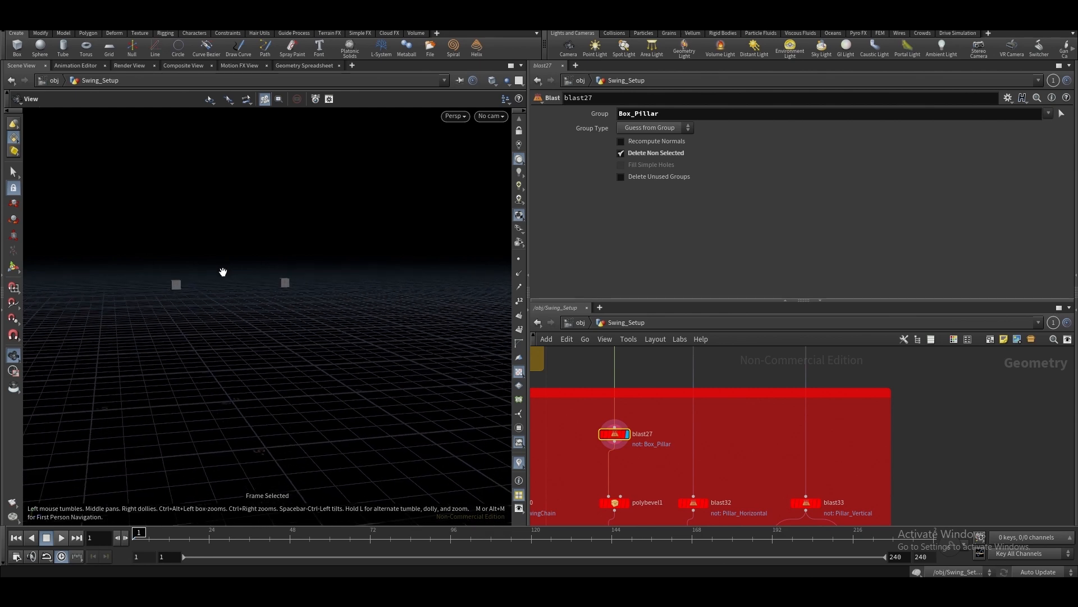
drag(223, 272, 282, 273)
Display merge22 again and examine where the vertical pillar meets the horizontal bar and top block
middle_drag(600, 425, 711, 422)
scroll(711, 422, down, 4)
middle_drag(680, 425, 805, 416)
middle_drag(721, 433, 811, 392)
middle_drag(846, 444, 795, 366)
middle_drag(651, 455, 821, 469)
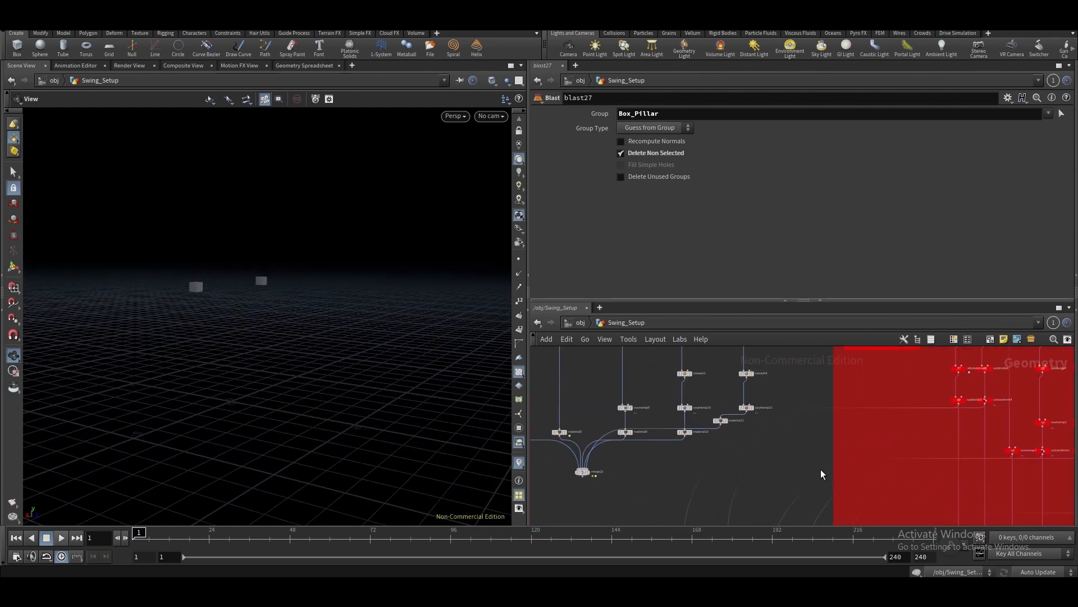
scroll(609, 452, up, 3)
click(578, 482)
scroll(155, 308, up, 4)
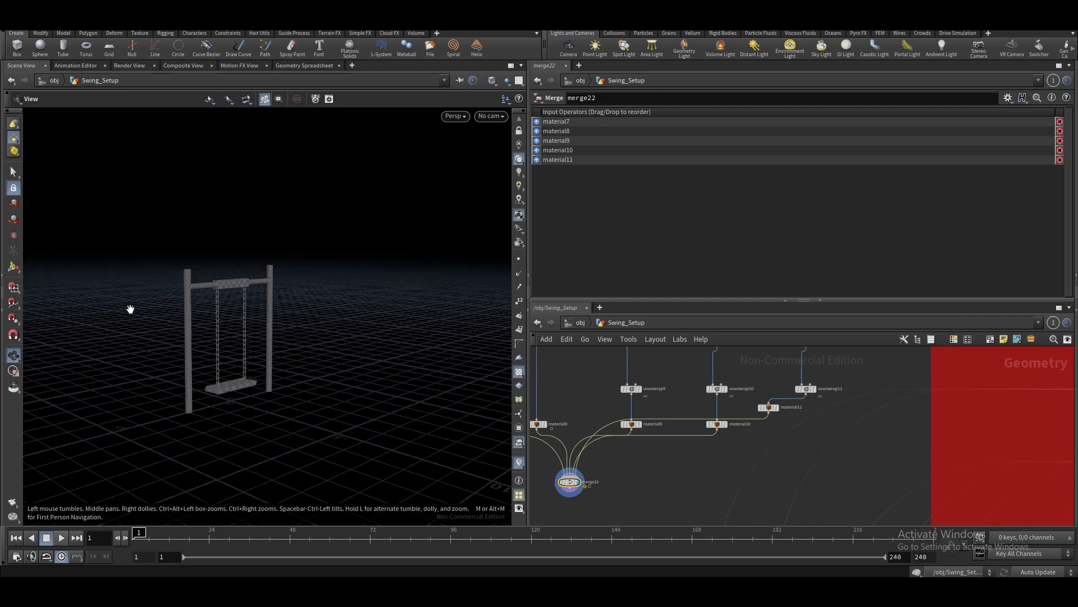
scroll(236, 286, up, 2)
scroll(183, 263, up, 3)
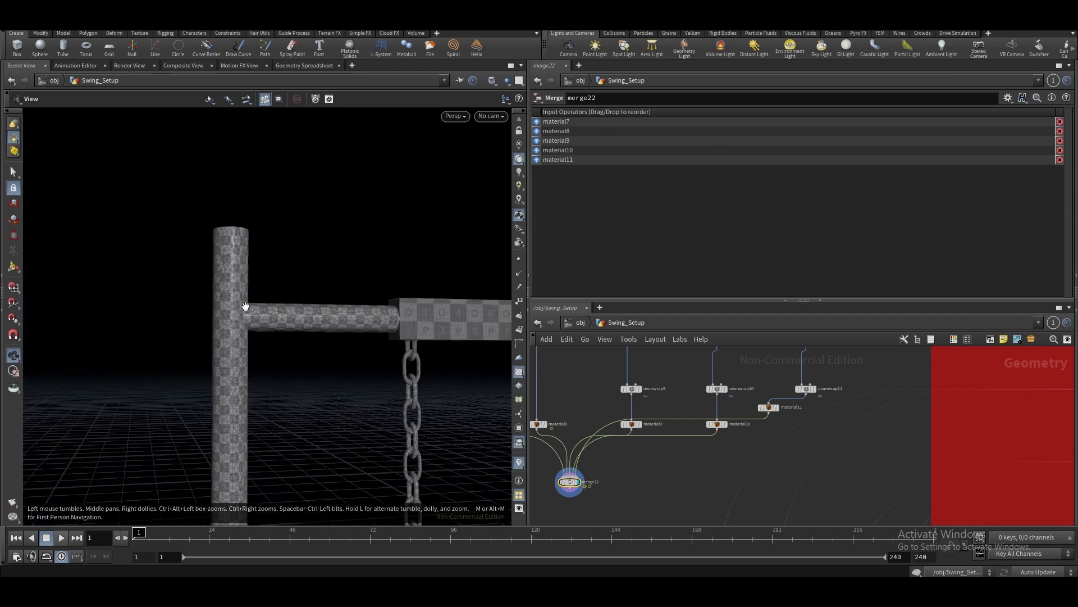
scroll(676, 402, down, 6)
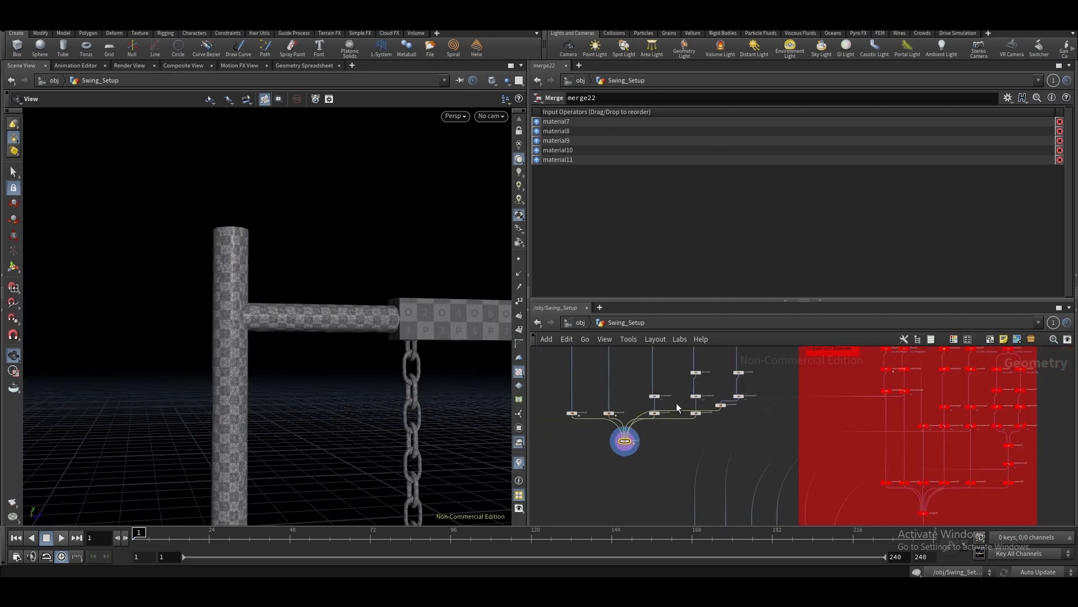
Find the Automatic Pillar Box network and display its Box_Pillar group node to inspect the source box
scroll(712, 376, up, 6)
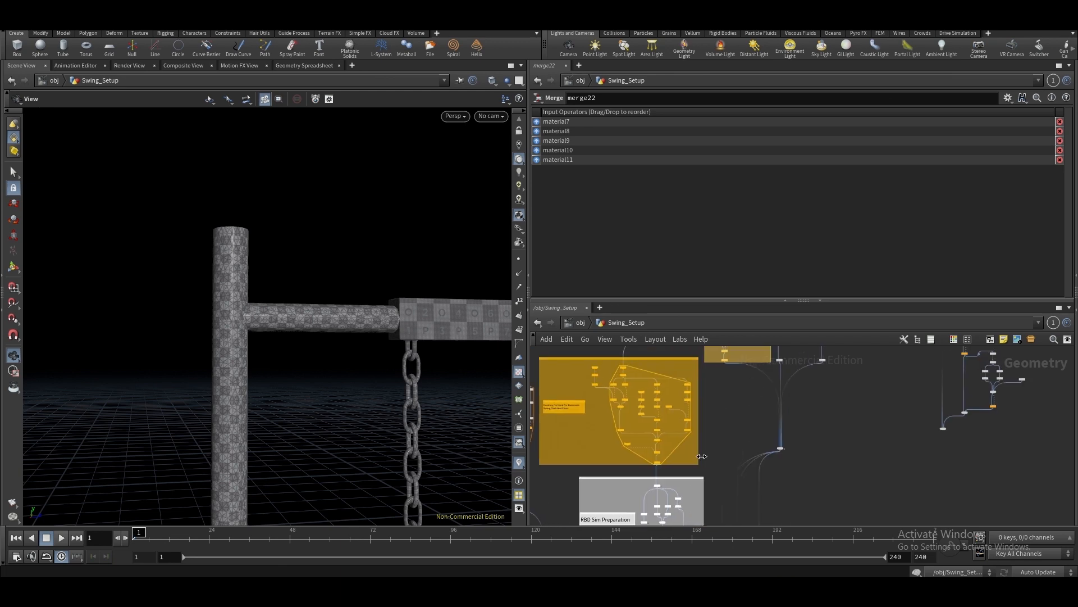
scroll(706, 397, up, 3)
middle_click(703, 410)
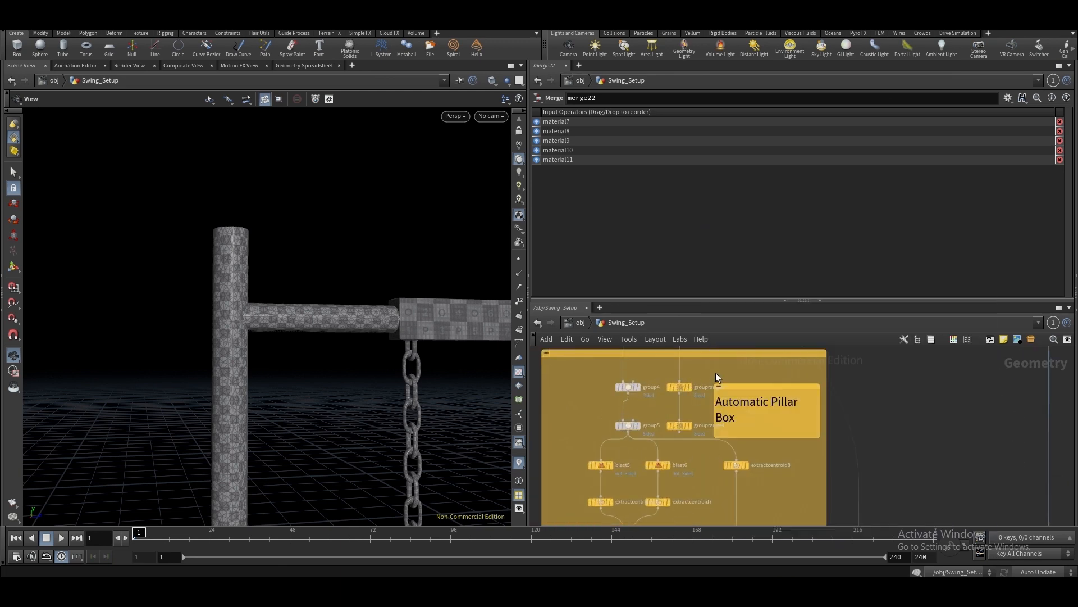
middle_drag(716, 372, 747, 385)
scroll(749, 477, down, 1)
scroll(749, 476, down, 2)
scroll(747, 386, down, 1)
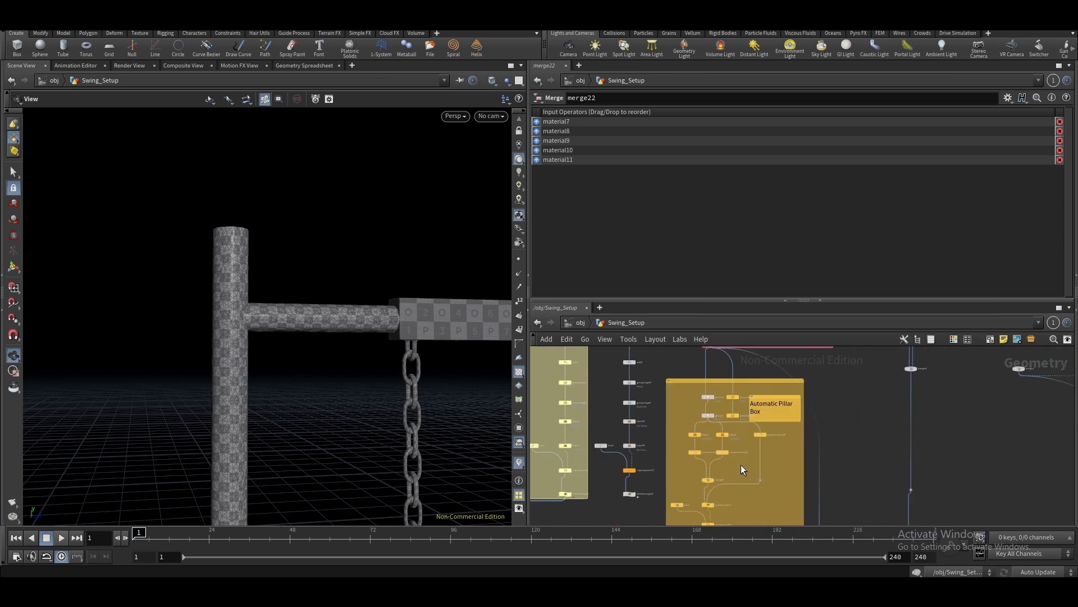
middle_drag(740, 464, 740, 400)
scroll(732, 462, up, 5)
click(681, 499)
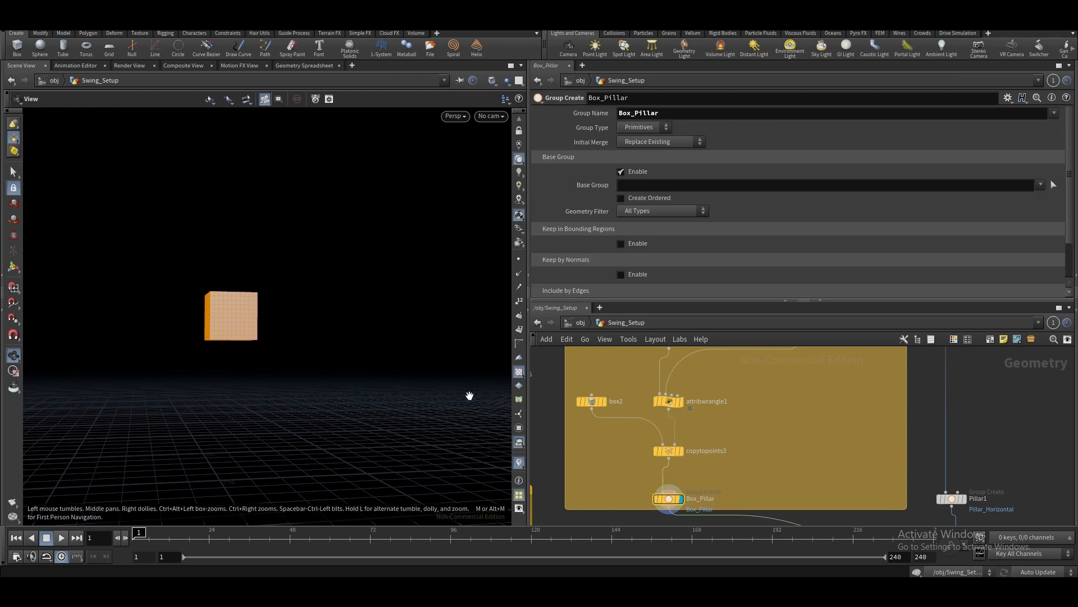
Trace the network from the Box_Pillar group back to merge22 and display the whole merged swing
scroll(633, 466, down, 4)
middle_drag(636, 475, 716, 433)
scroll(666, 461, down, 2)
scroll(715, 456, down, 3)
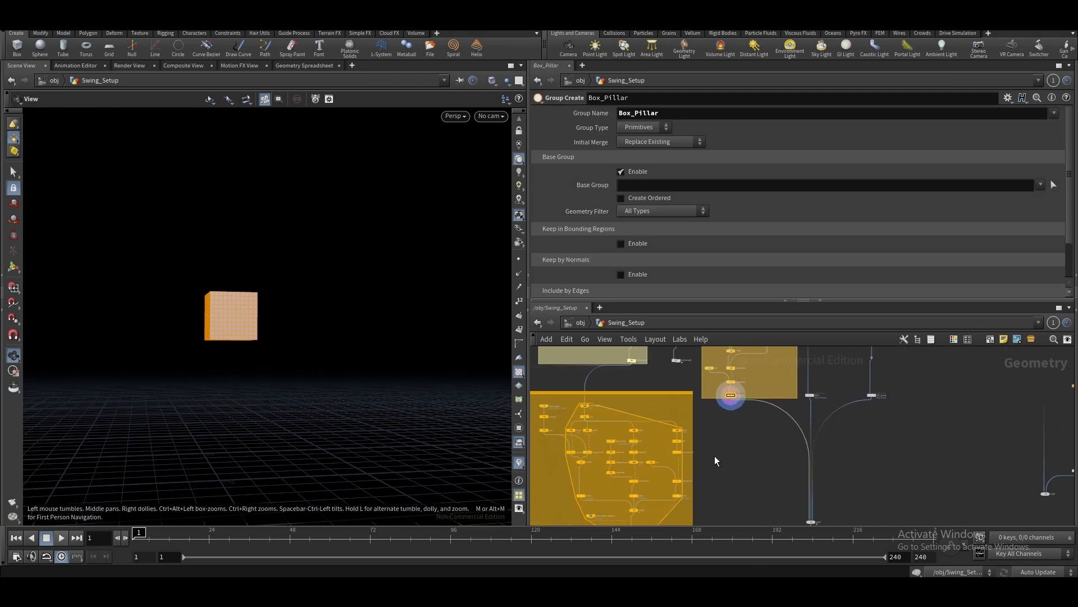
scroll(726, 427, up, 5)
scroll(726, 421, up, 3)
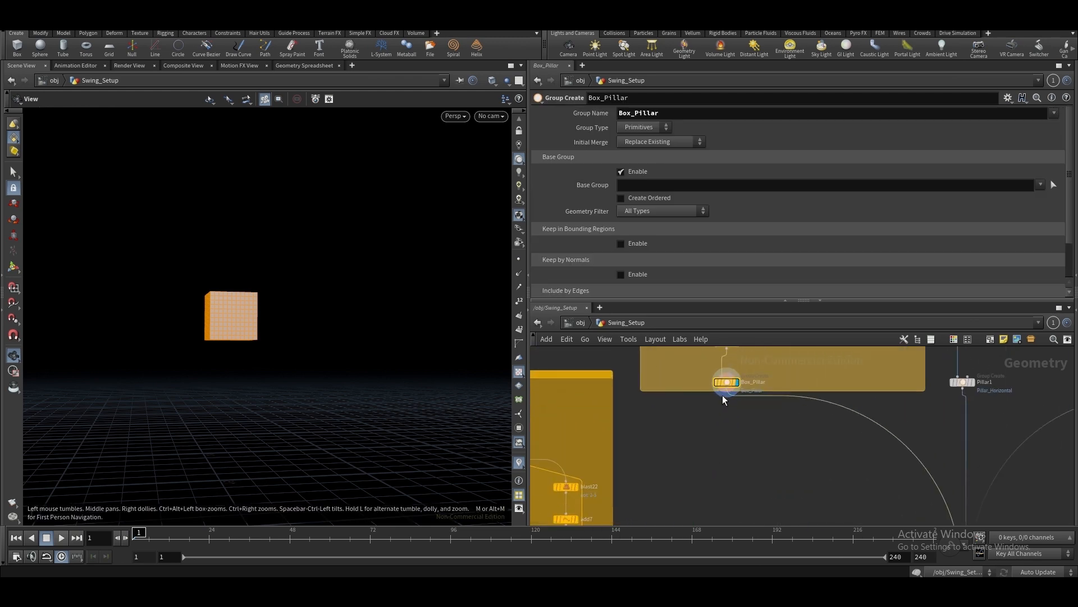
scroll(726, 429, down, 2)
scroll(727, 447, down, 2)
middle_drag(725, 465, 769, 424)
scroll(748, 483, down, 5)
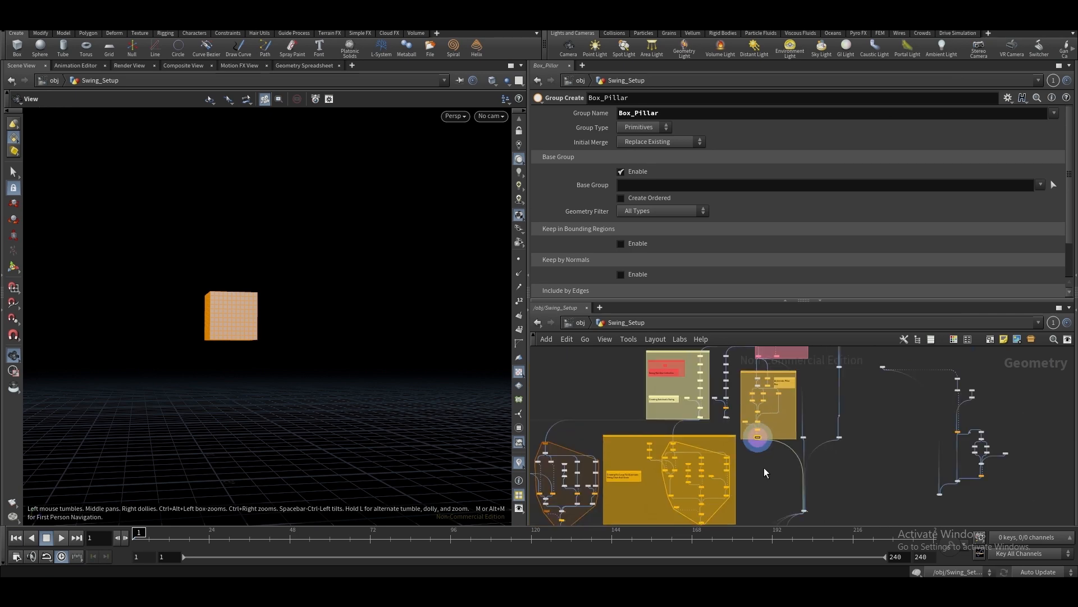
middle_drag(764, 467, 784, 427)
scroll(784, 427, down, 1)
middle_drag(750, 498, 824, 394)
middle_drag(778, 480, 798, 380)
middle_drag(739, 464, 761, 395)
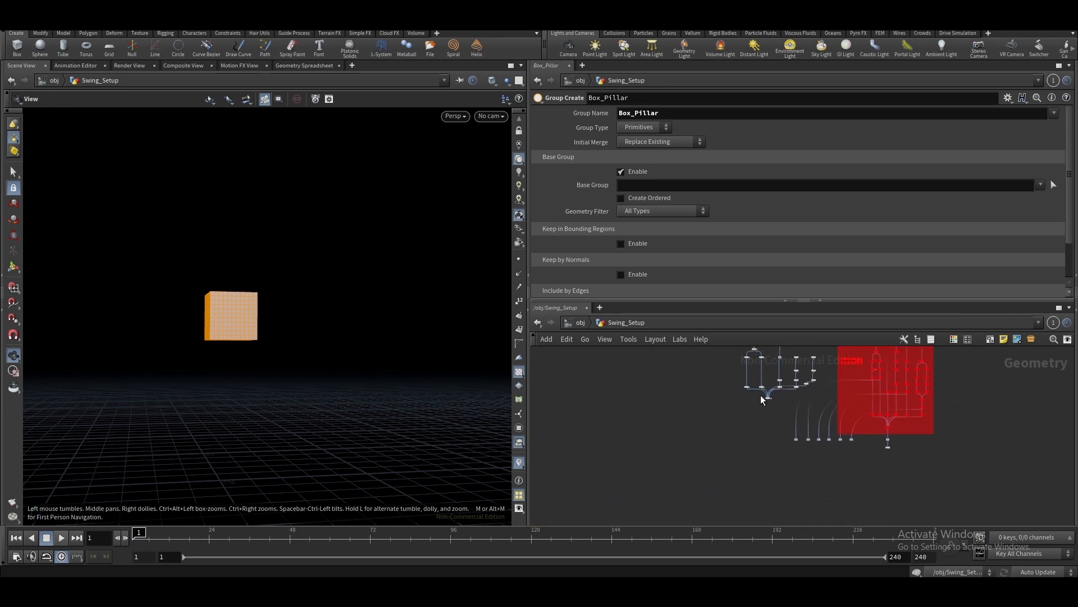
scroll(762, 396, up, 5)
click(783, 403)
click(775, 402)
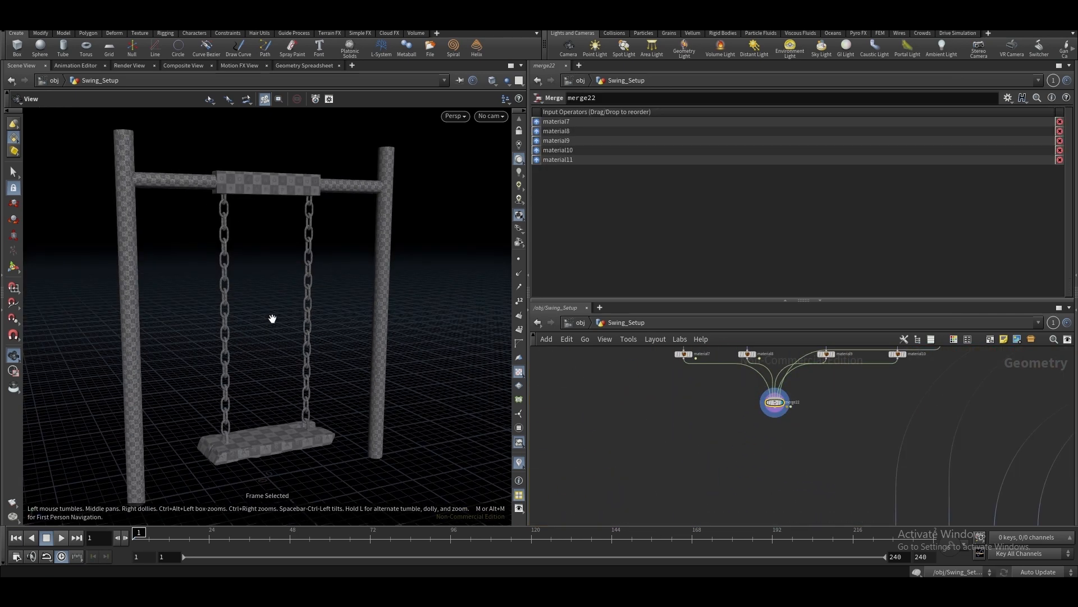
scroll(794, 412, down, 4)
scroll(824, 406, up, 4)
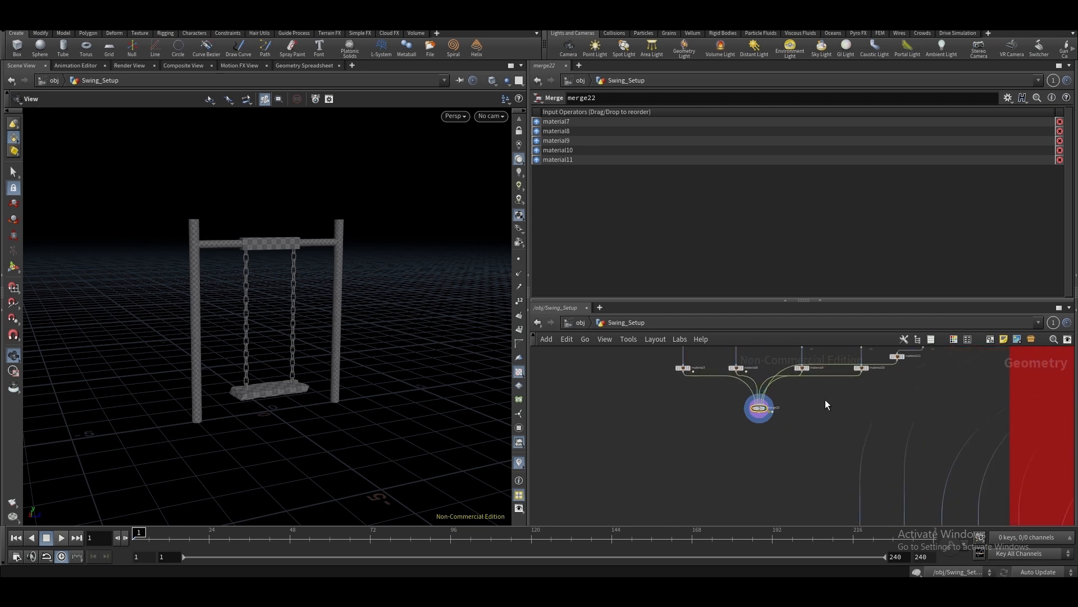
Move material11 level with the other Material nodes and line up uvunwrap11 and remesh4 in a column above it
middle_drag(825, 400, 769, 446)
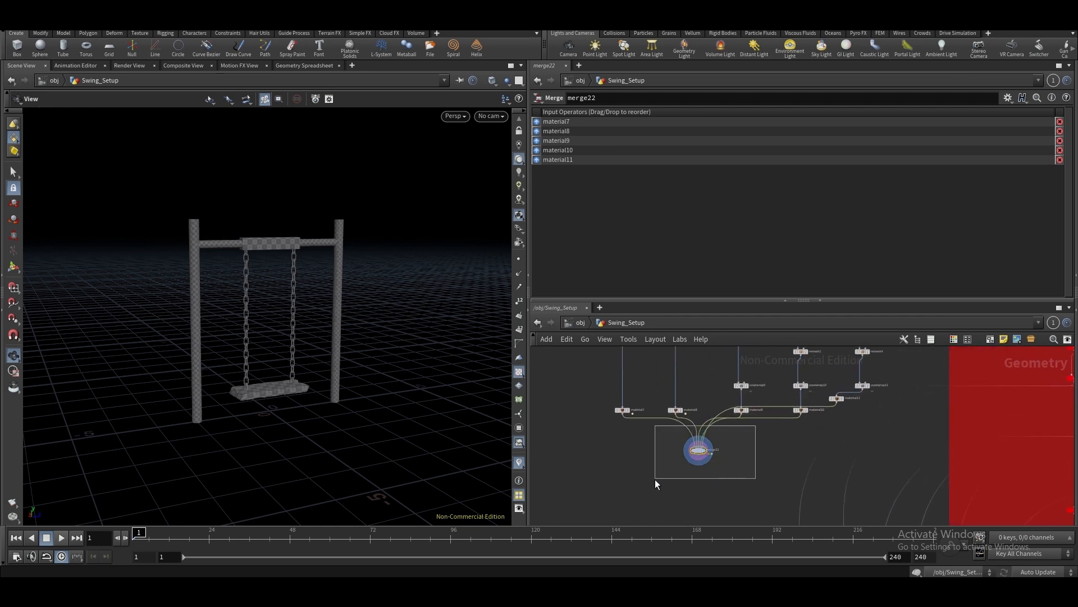
drag(655, 480, 655, 481)
scroll(769, 458, down, 4)
scroll(892, 438, up, 3)
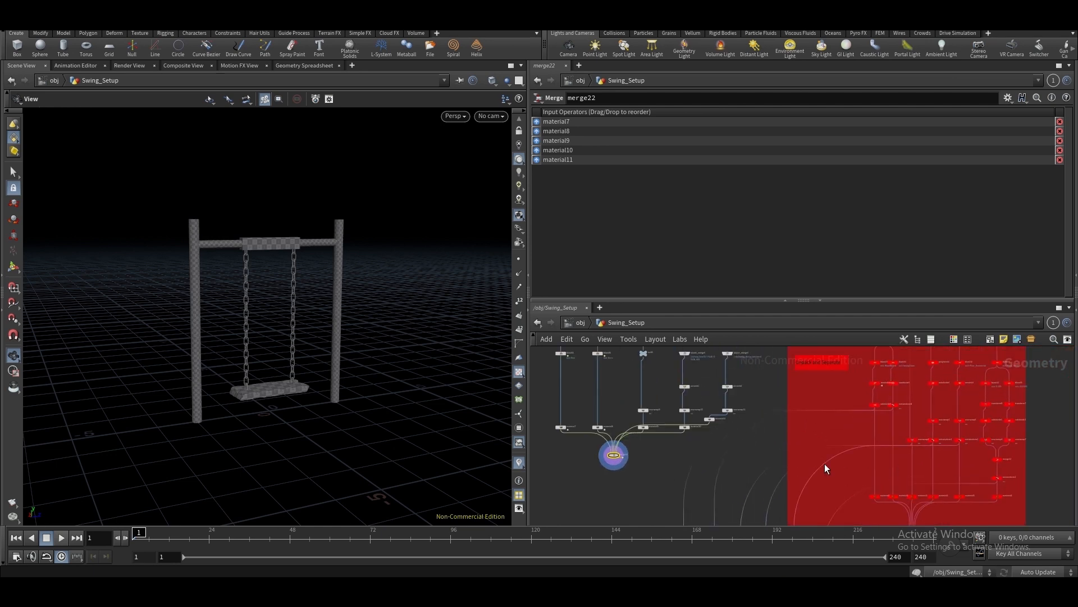
drag(710, 419, 712, 428)
scroll(711, 427, up, 3)
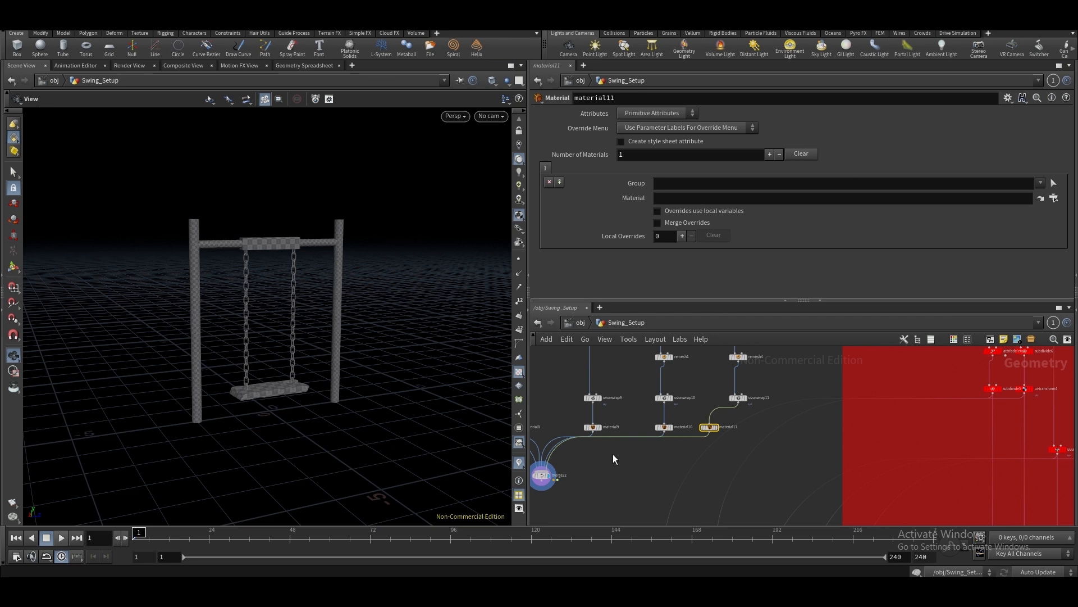
drag(740, 401, 723, 418)
scroll(741, 427, down, 3)
drag(721, 416, 722, 415)
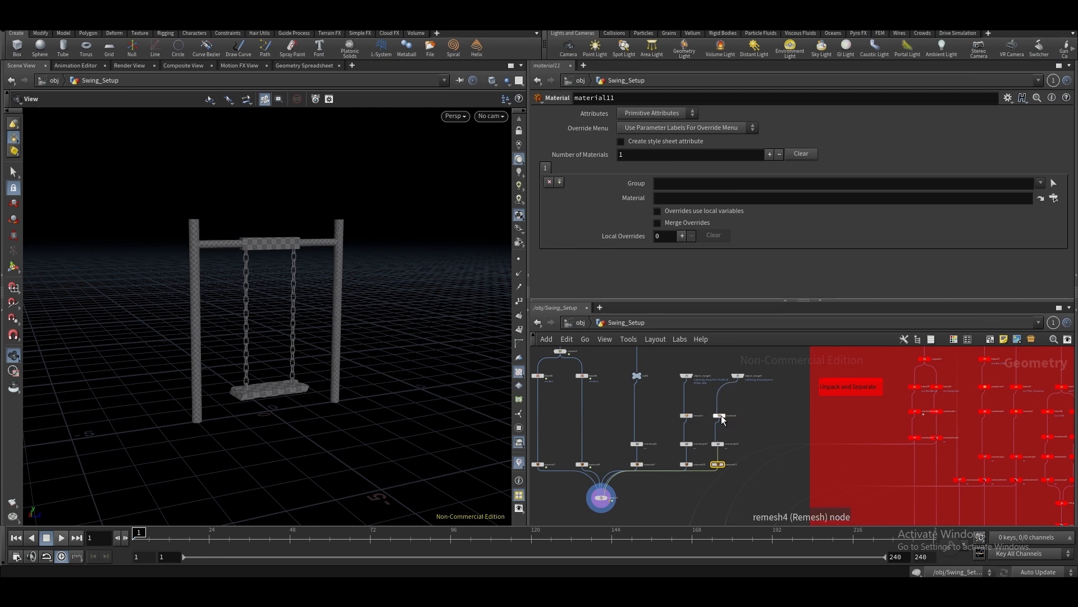